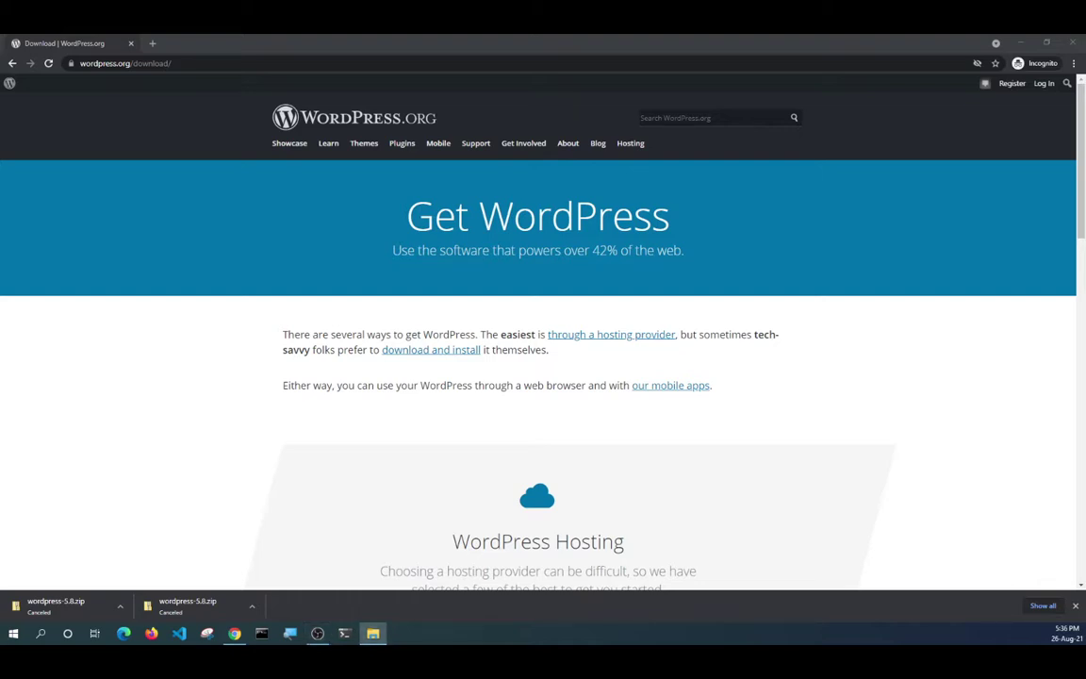
Open File Explorer from the taskbar at Local Disk (C:), over the WordPress.org download page.
right_click(500, 638)
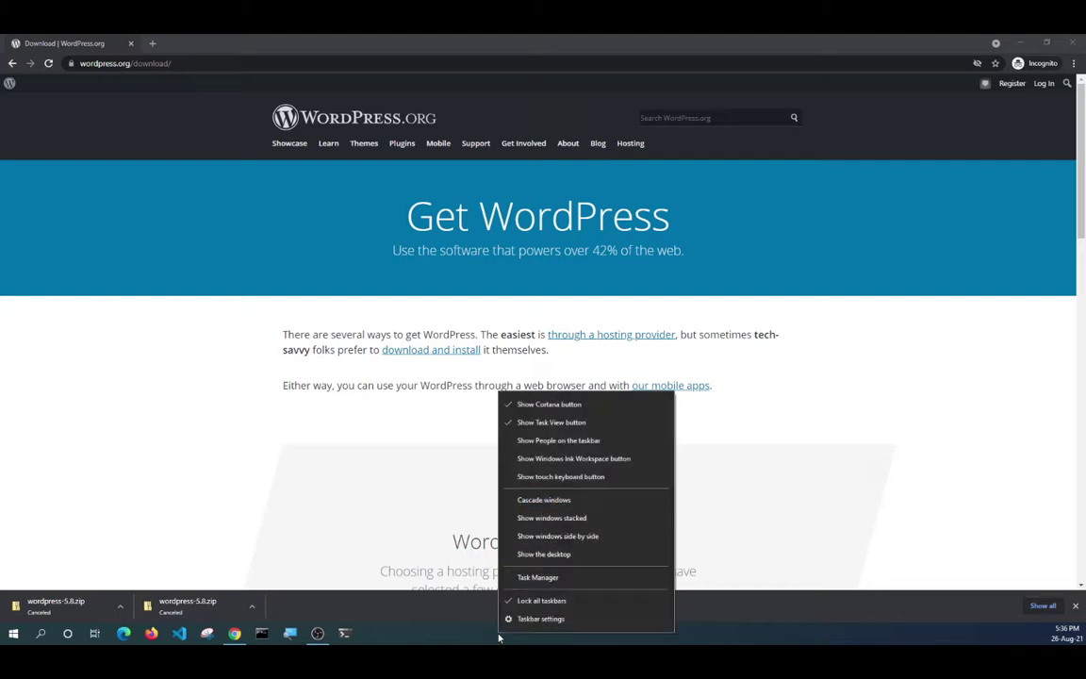
left_click(394, 540)
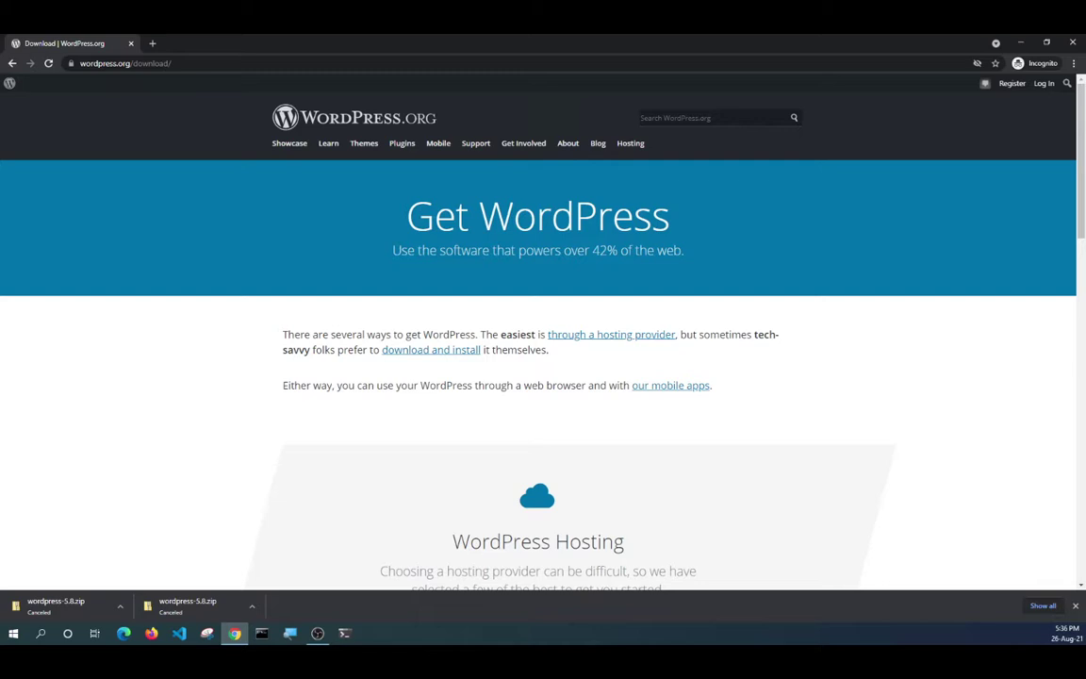
left_click(642, 39)
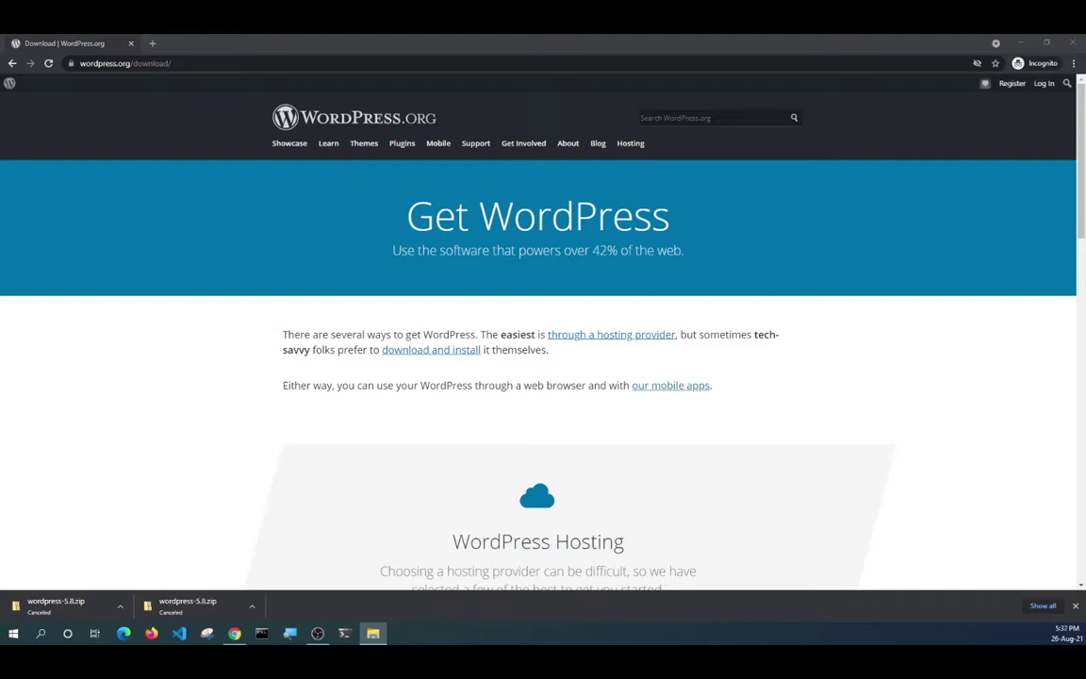
left_click(372, 633)
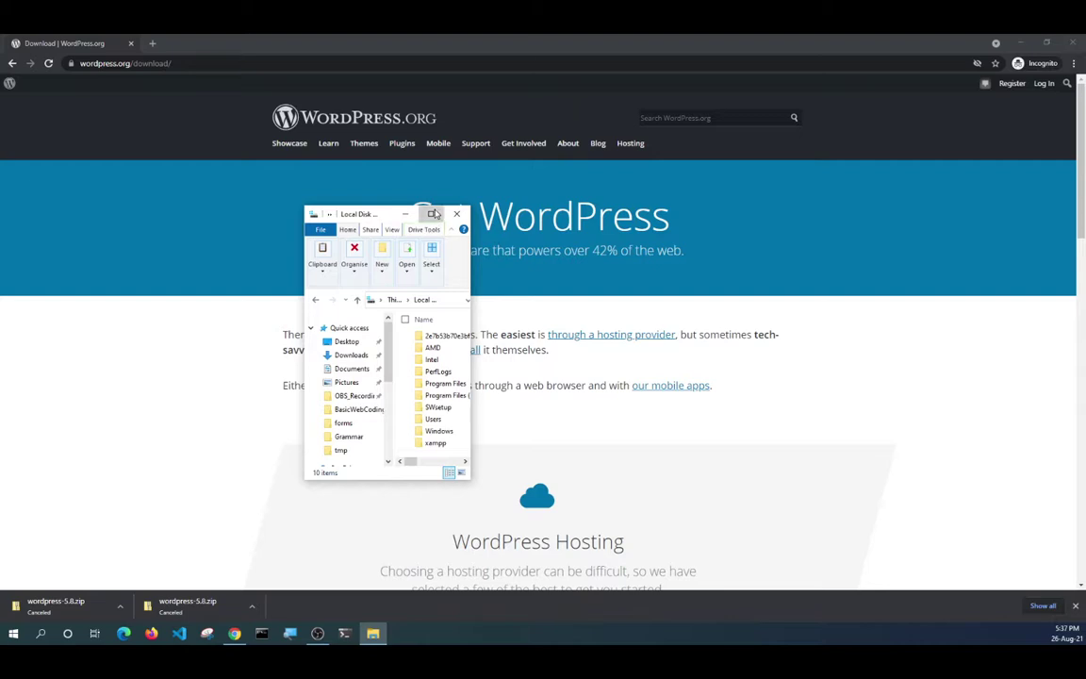
Maximize File Explorer, open Local Disk (C:) and hide the navigation pane.
left_click(435, 214)
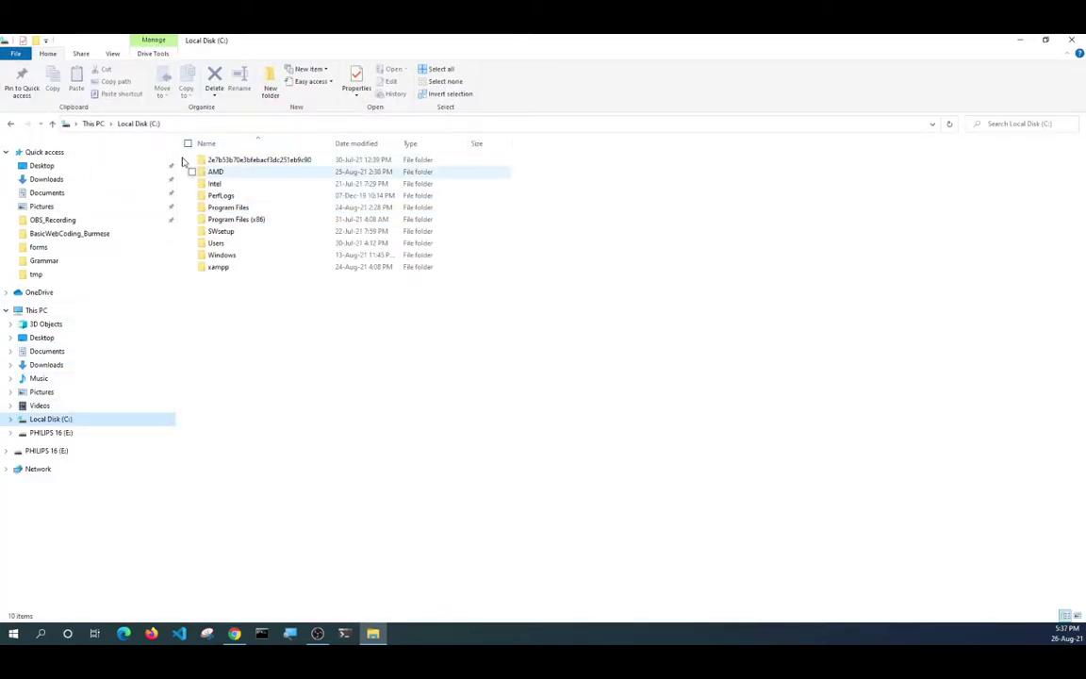
left_click(7, 153)
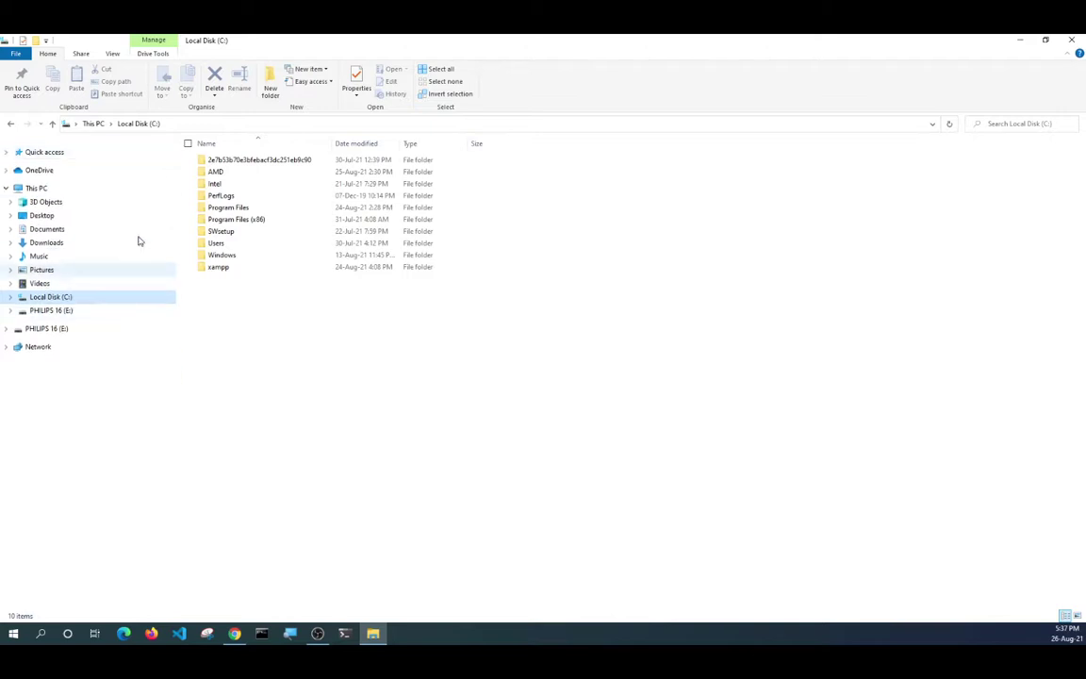
left_click(40, 189)
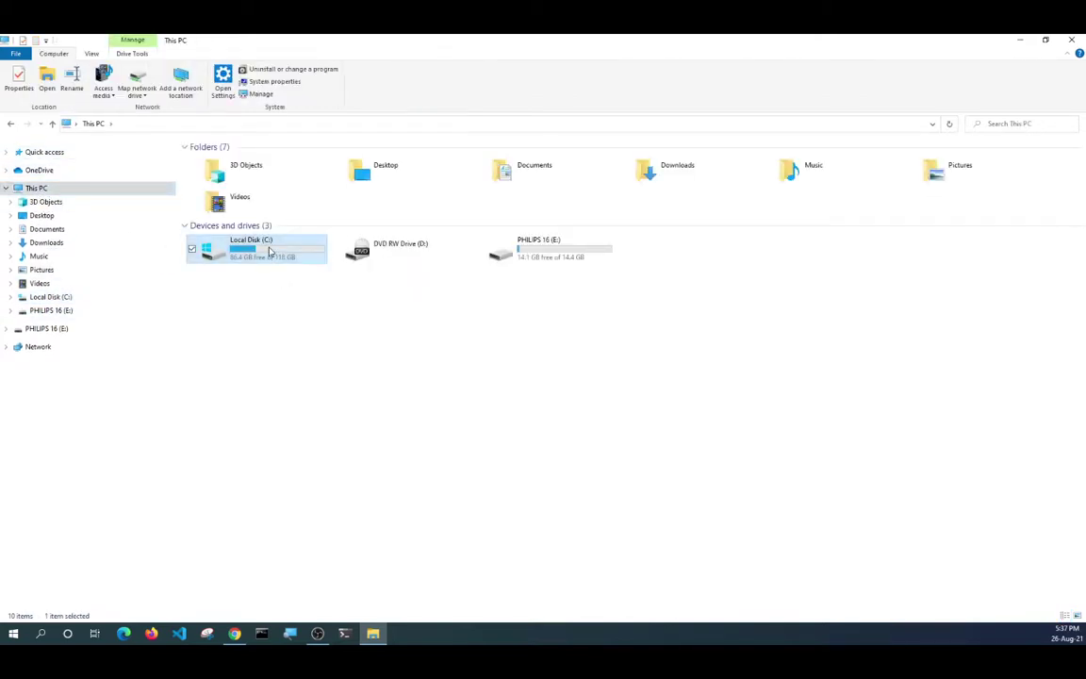
double_click(271, 252)
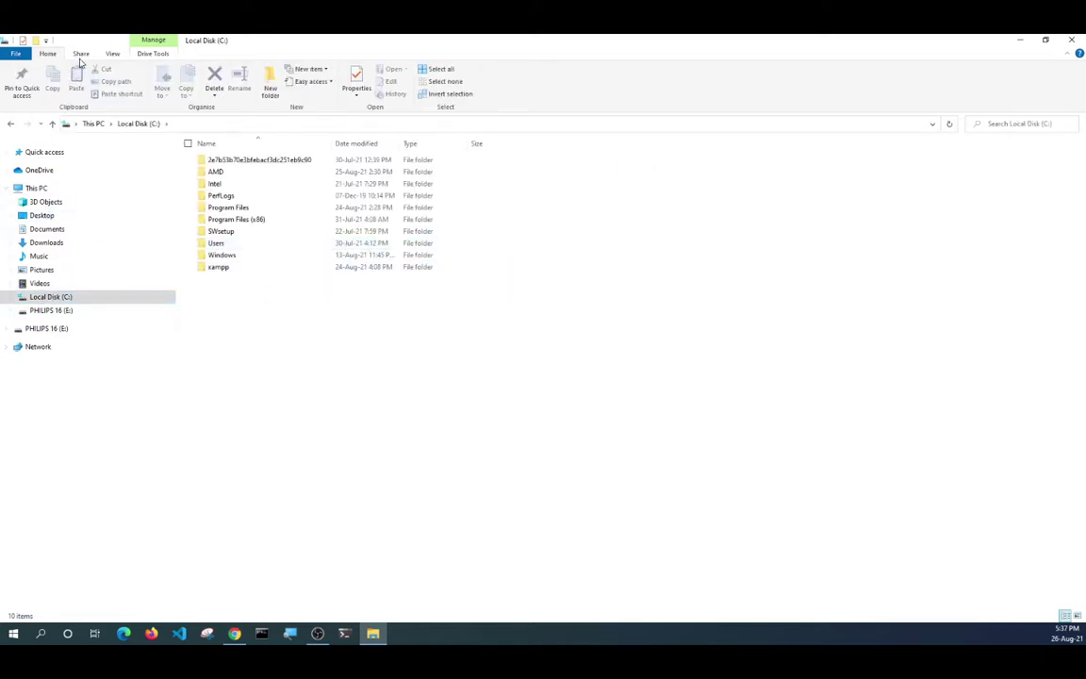
left_click(112, 54)
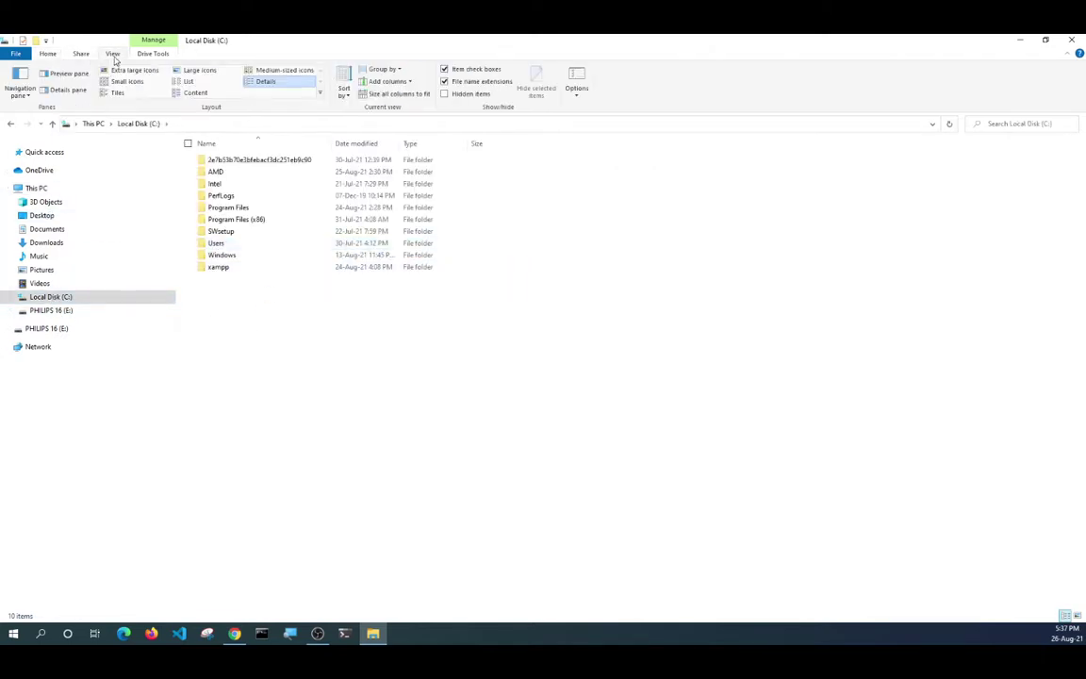
left_click(20, 88)
left_click(38, 107)
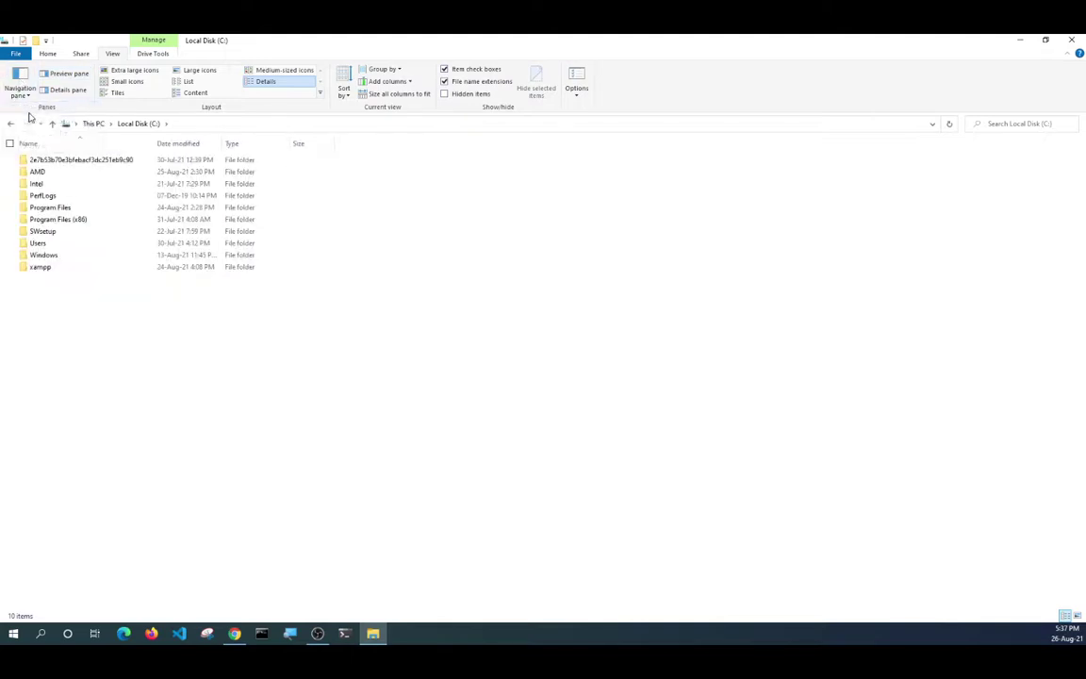
Open C:\xampp\htdocs, which already holds a wordpress folder.
left_click(83, 130)
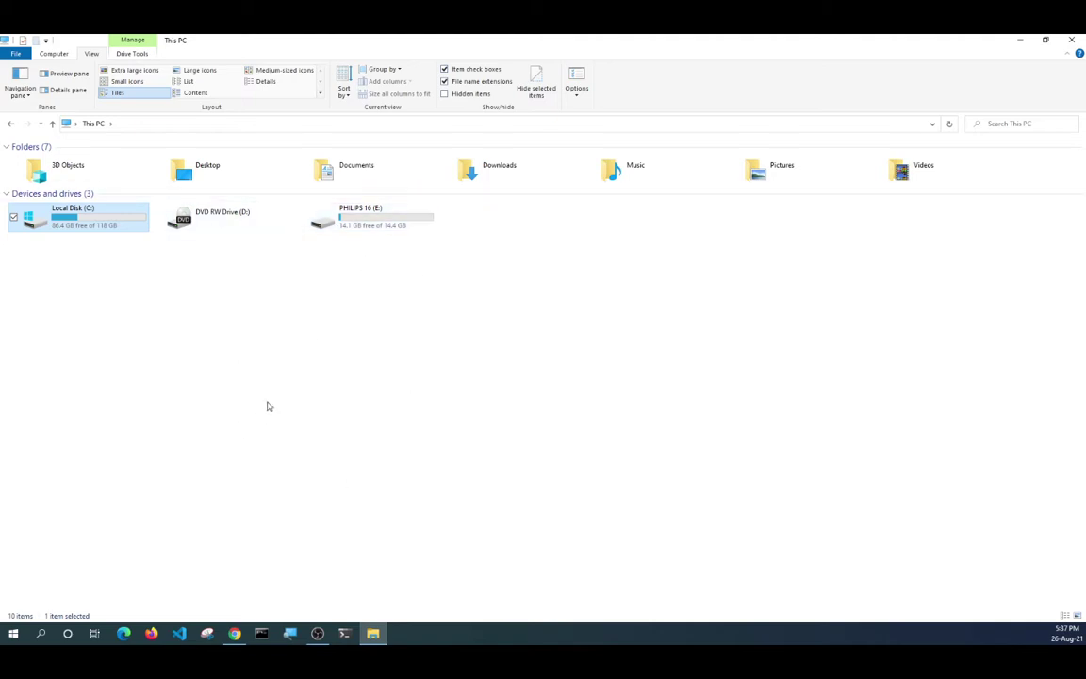
left_click(186, 271)
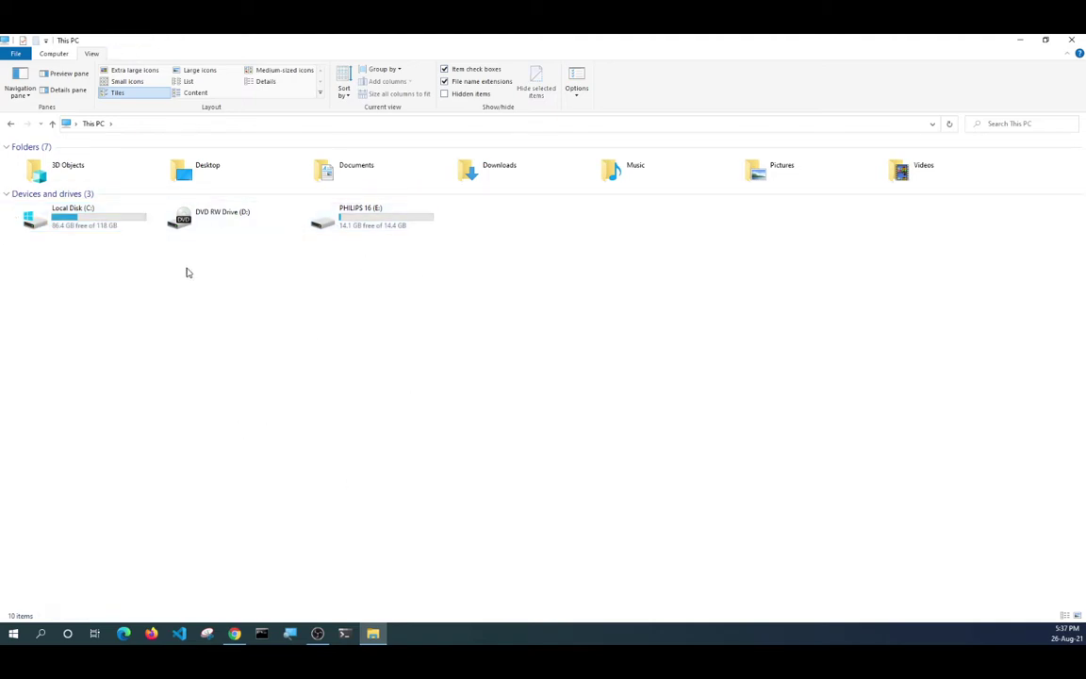
double_click(98, 227)
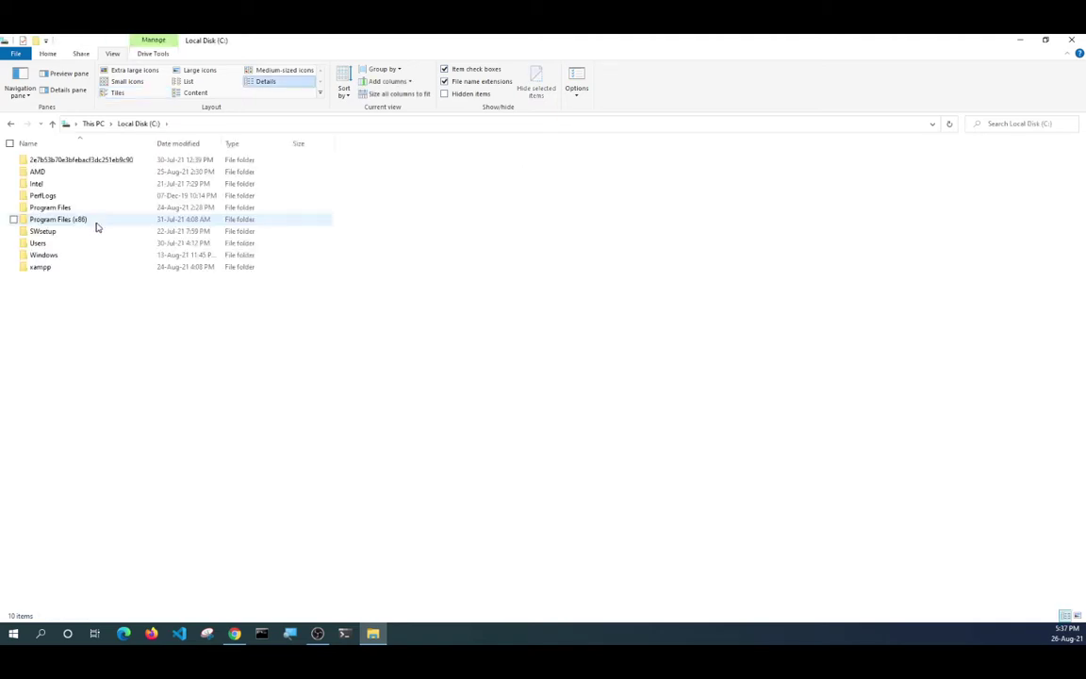
left_click(52, 269)
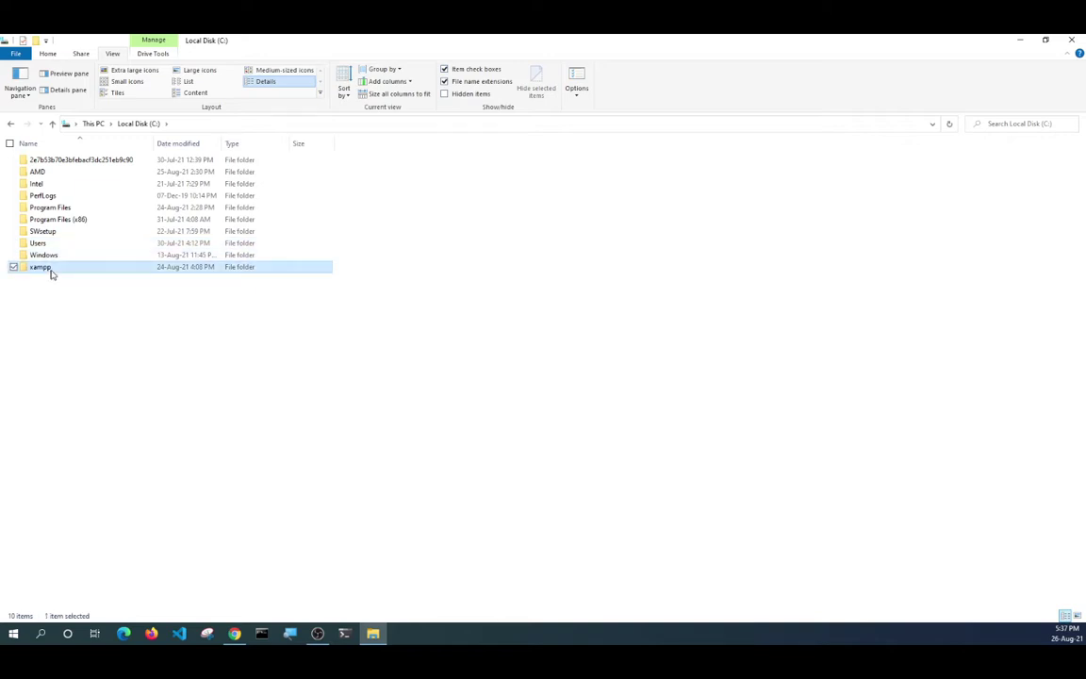
double_click(52, 268)
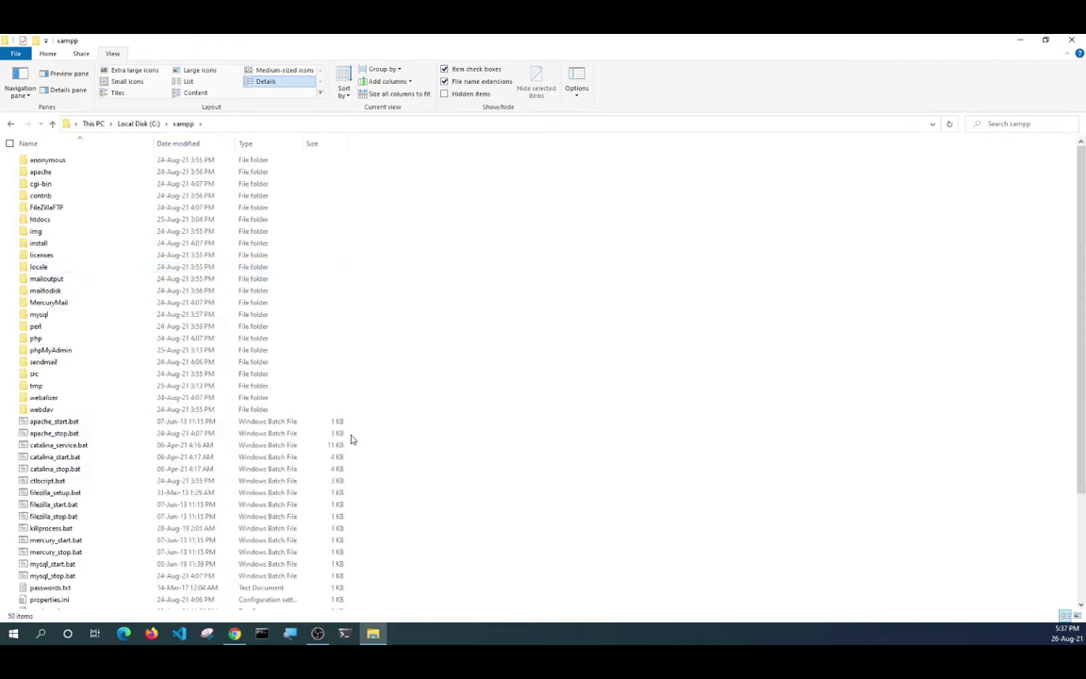
double_click(56, 220)
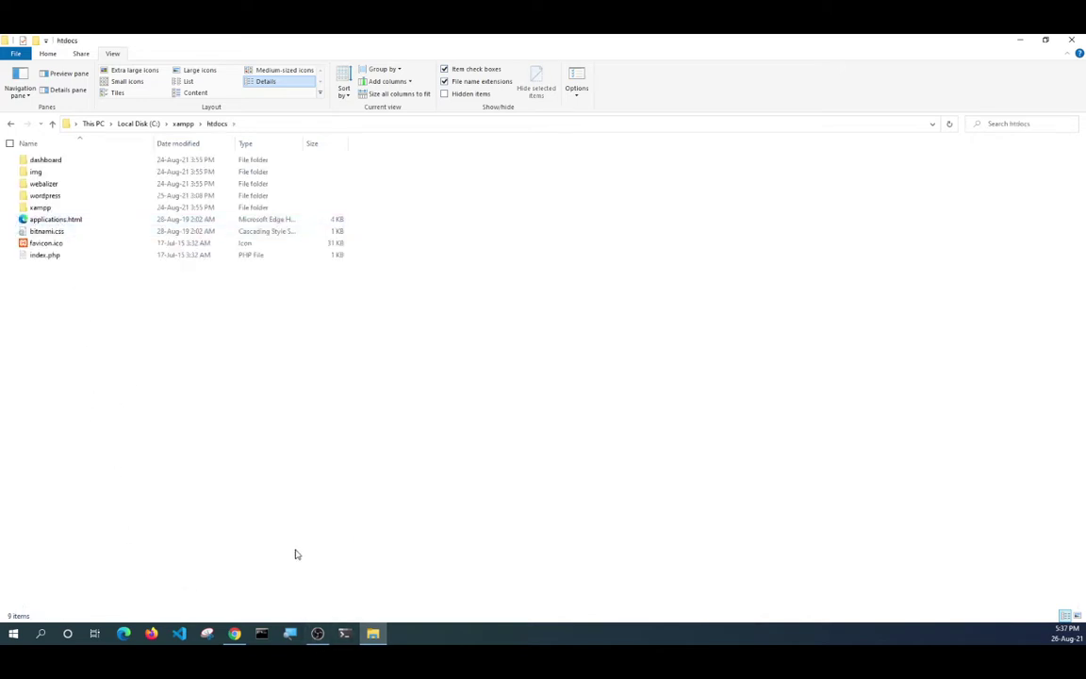
left_click(373, 638)
Open a second, maximized File Explorer window at This PC.
right_click(373, 638)
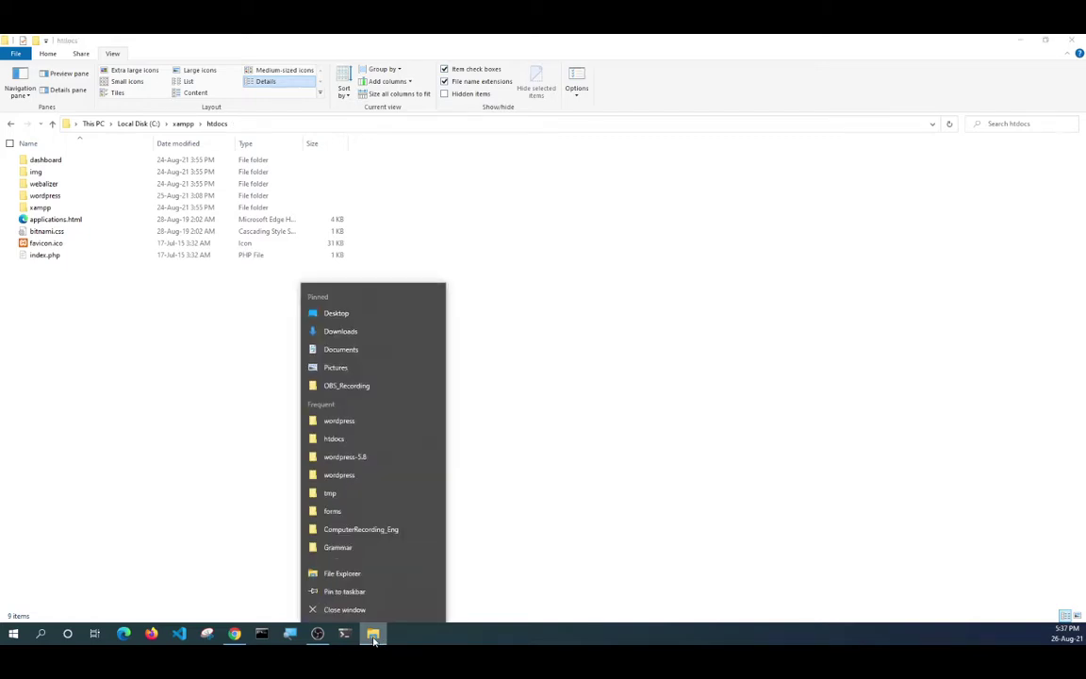
left_click(362, 573)
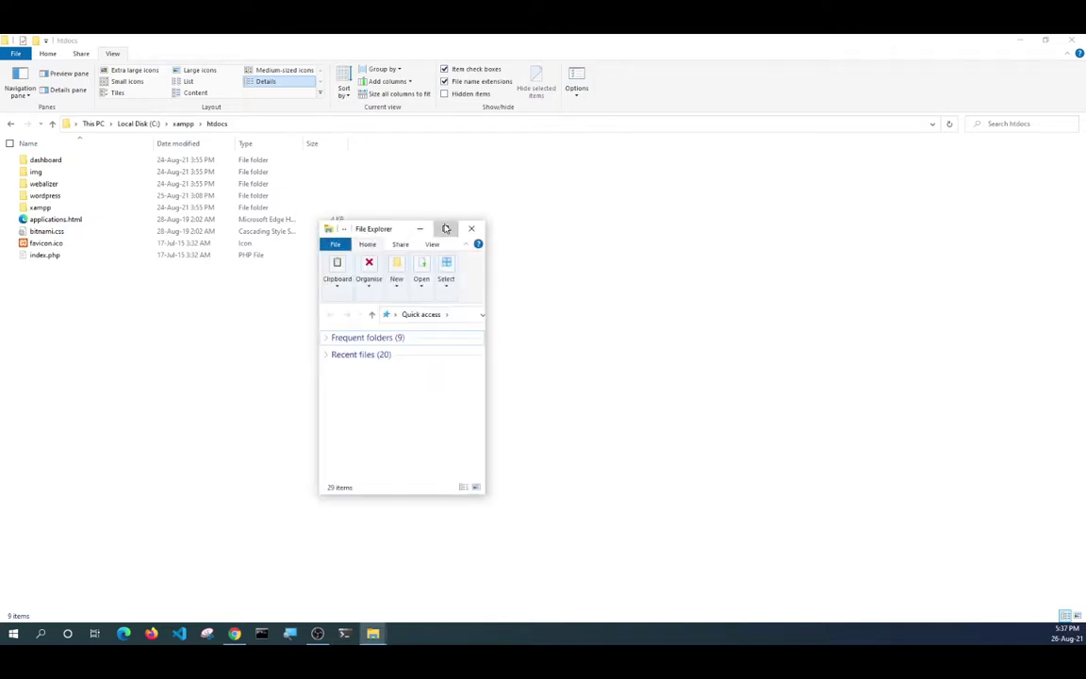
left_click(446, 229)
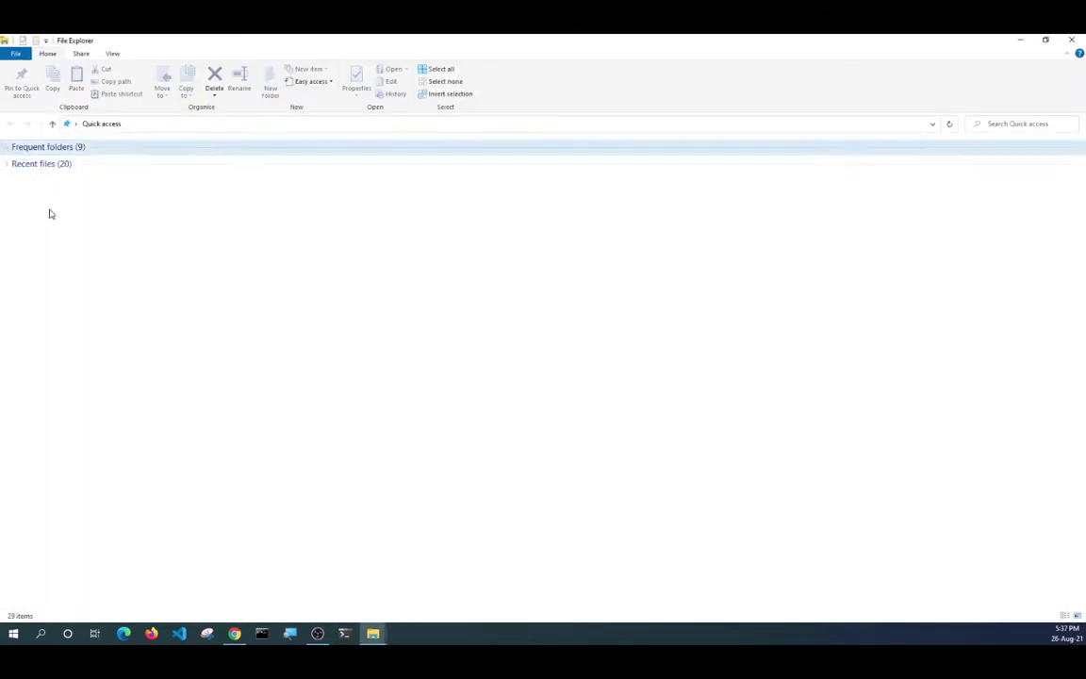
left_click(76, 124)
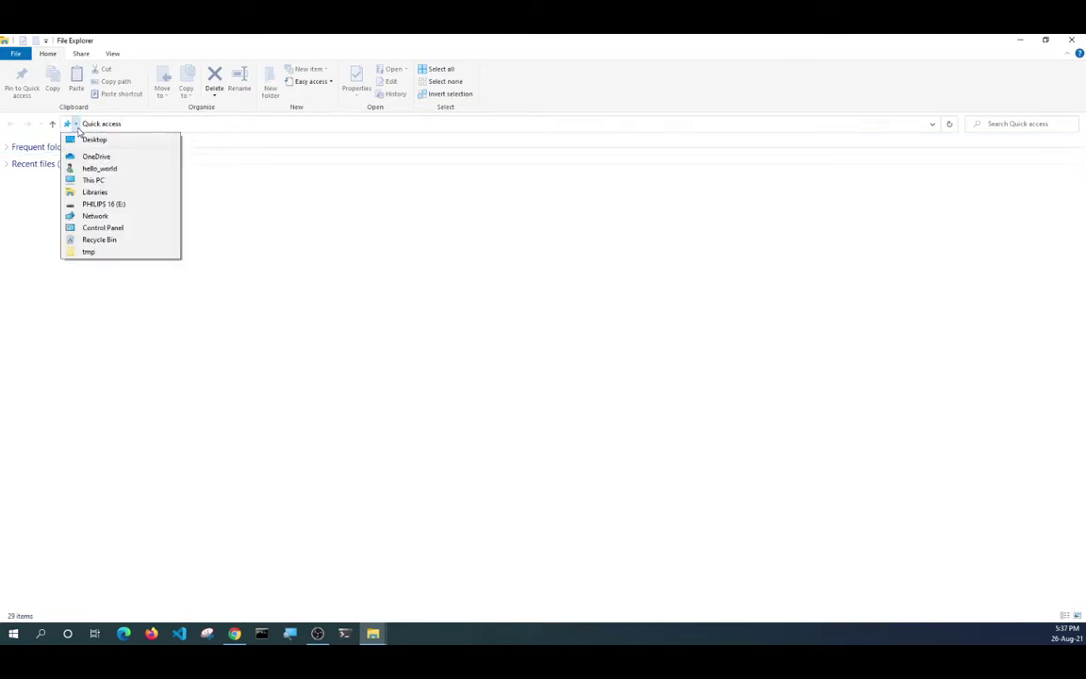
left_click(108, 181)
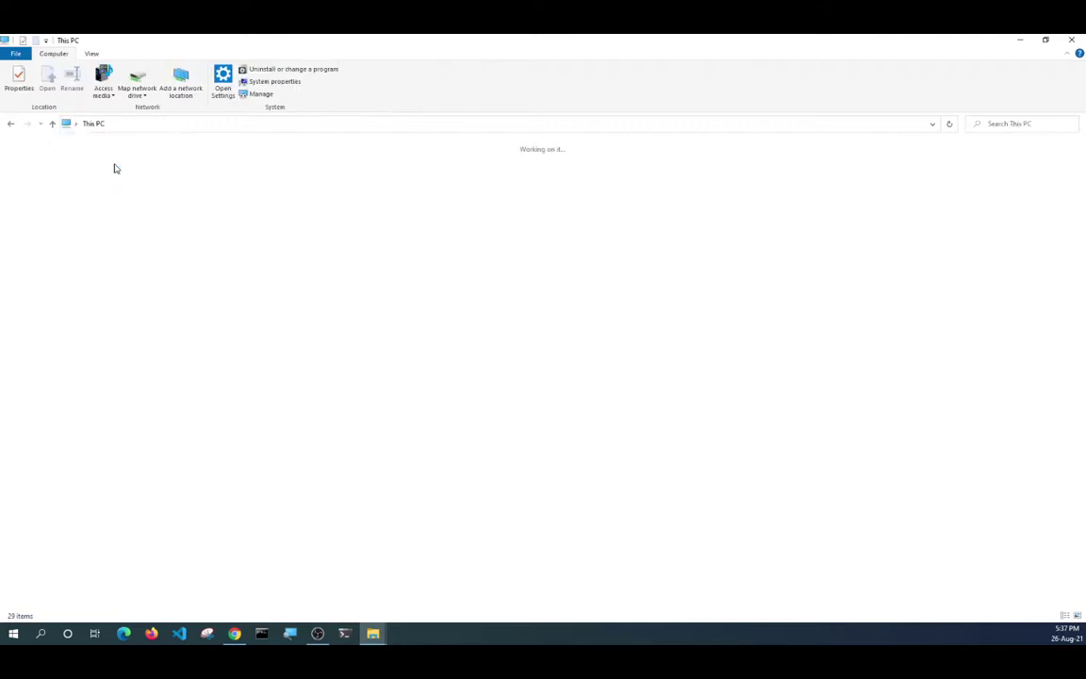
left_click(77, 125)
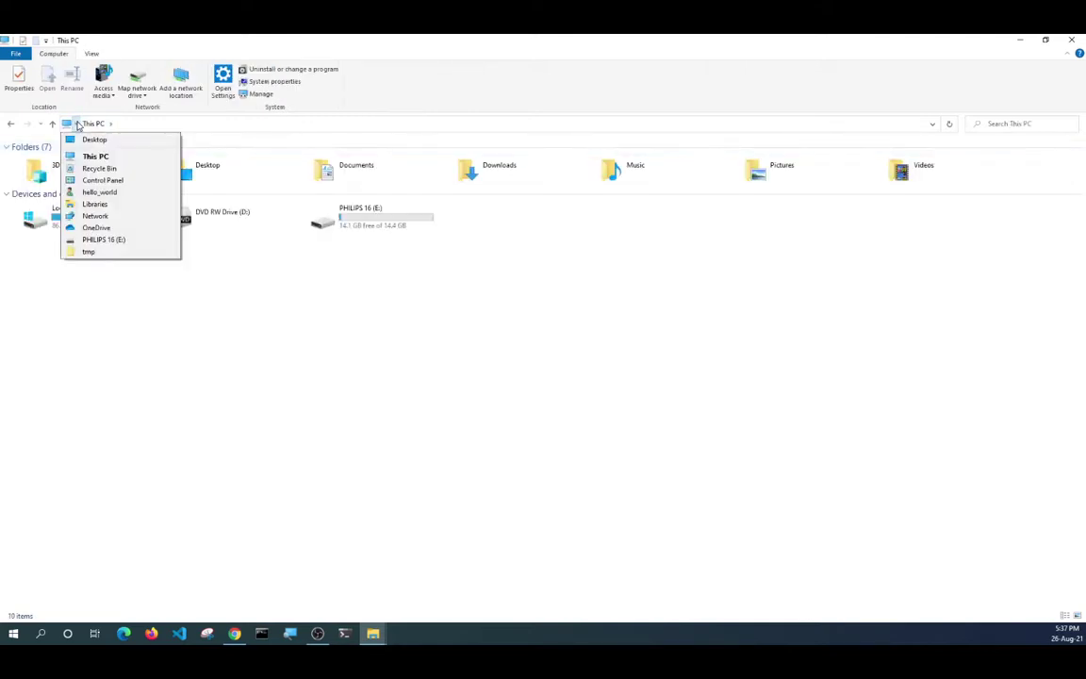
left_click(315, 339)
Open PHILIPS 16 (E:) > wordpress-5.8 snapped right, with htdocs on the left.
double_click(400, 225)
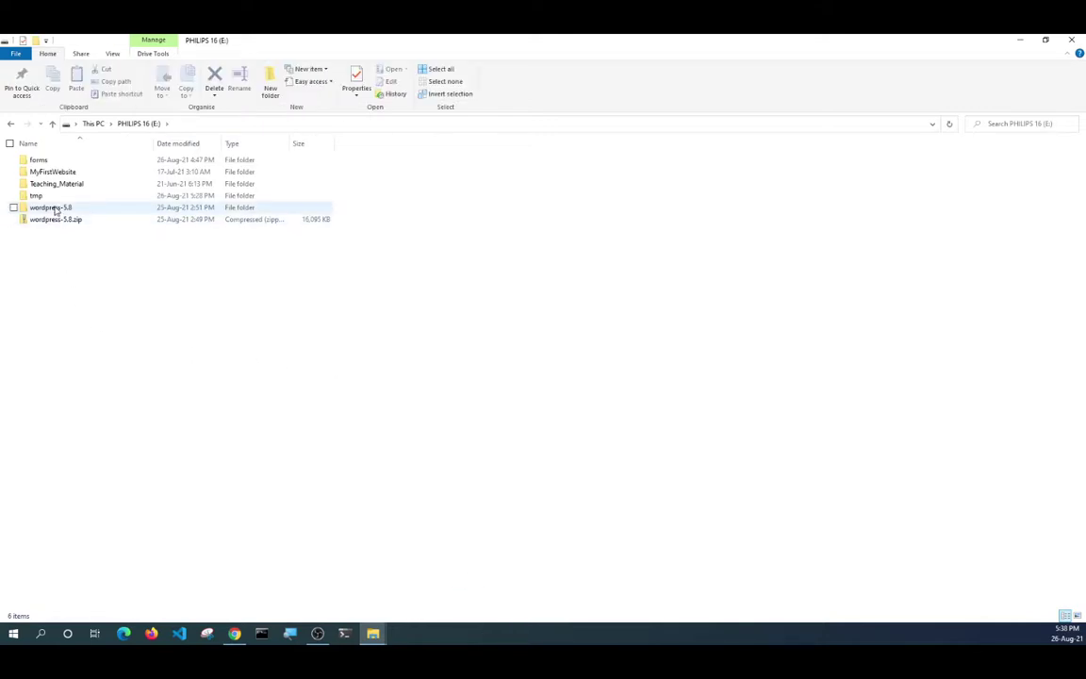
double_click(53, 208)
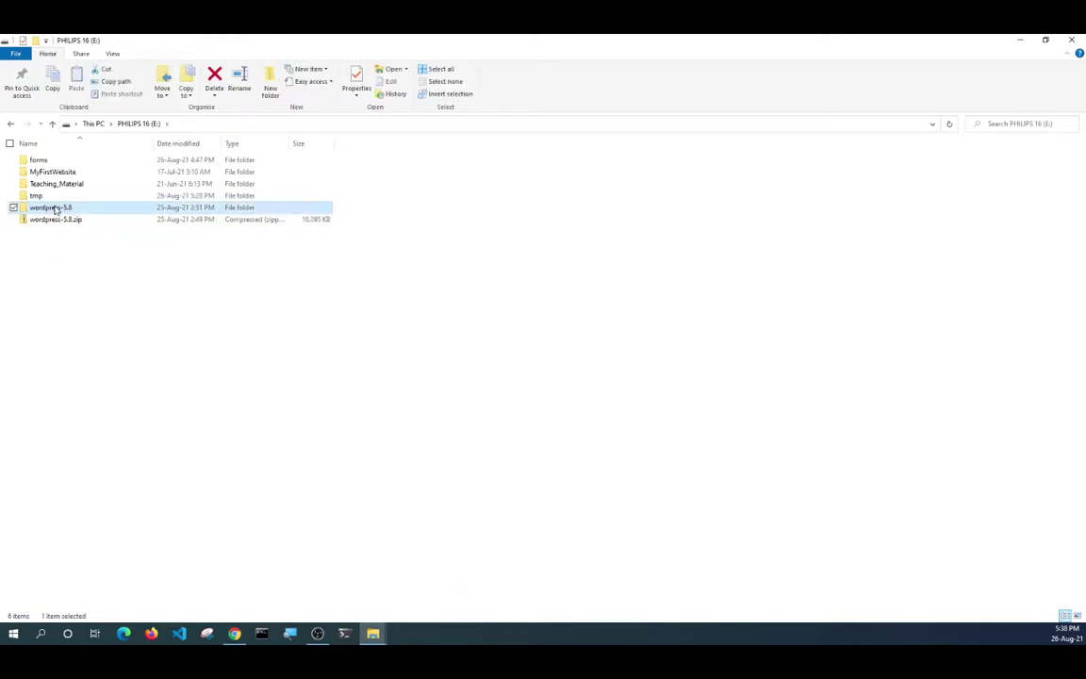
left_click_drag(302, 42, 1071, 207)
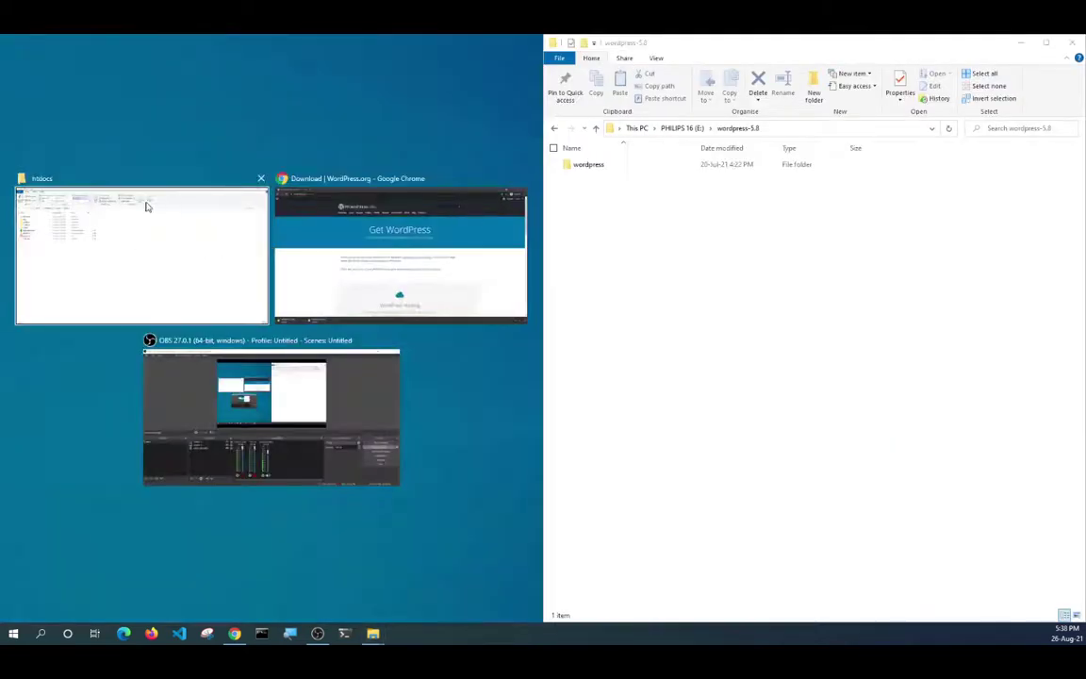
left_click(145, 203)
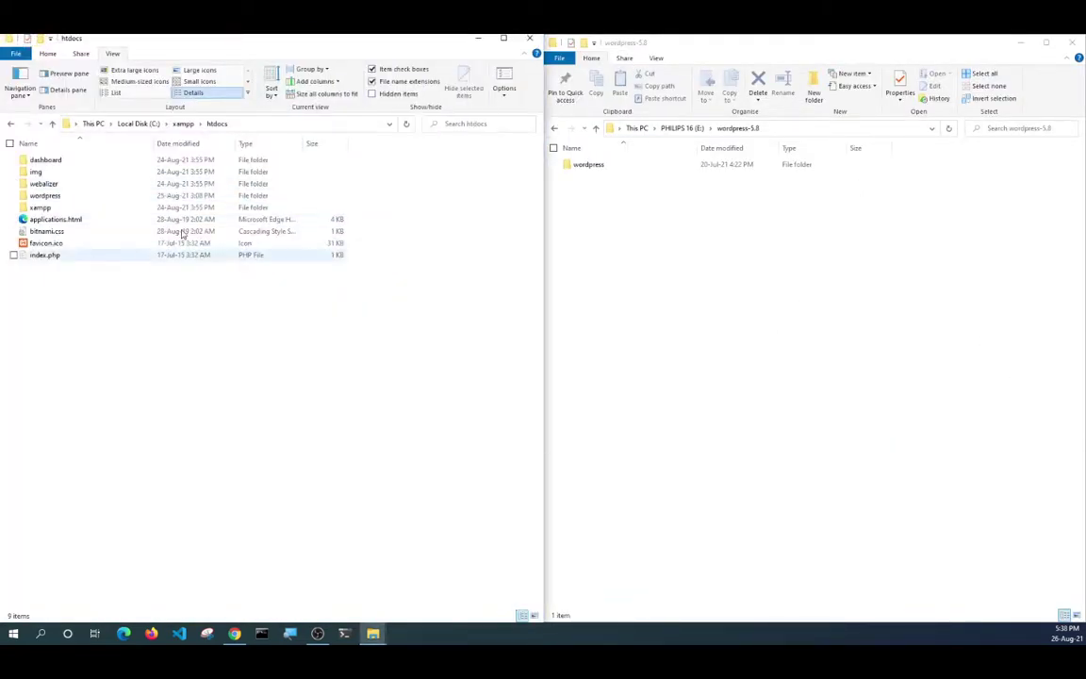
right_click(577, 169)
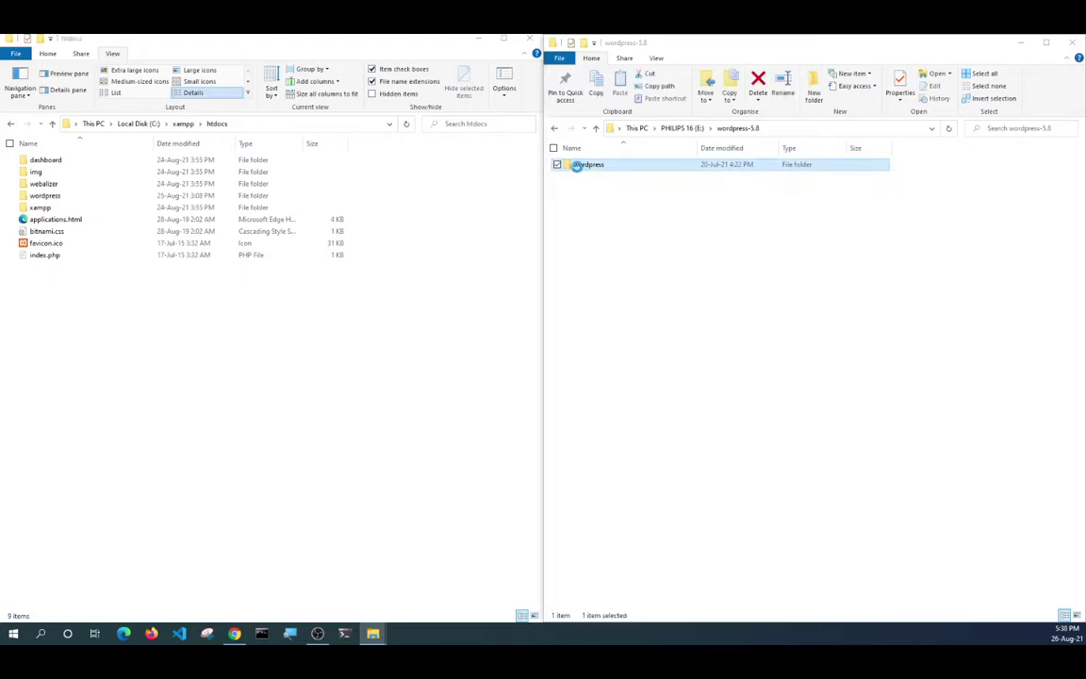
left_click(604, 336)
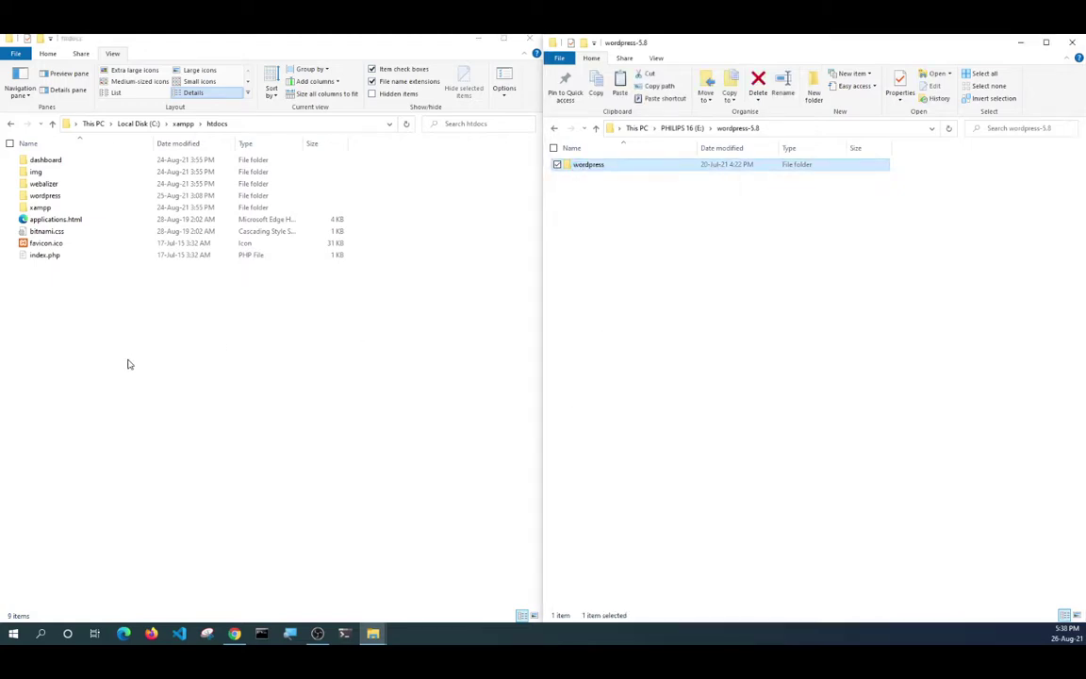
right_click(129, 366)
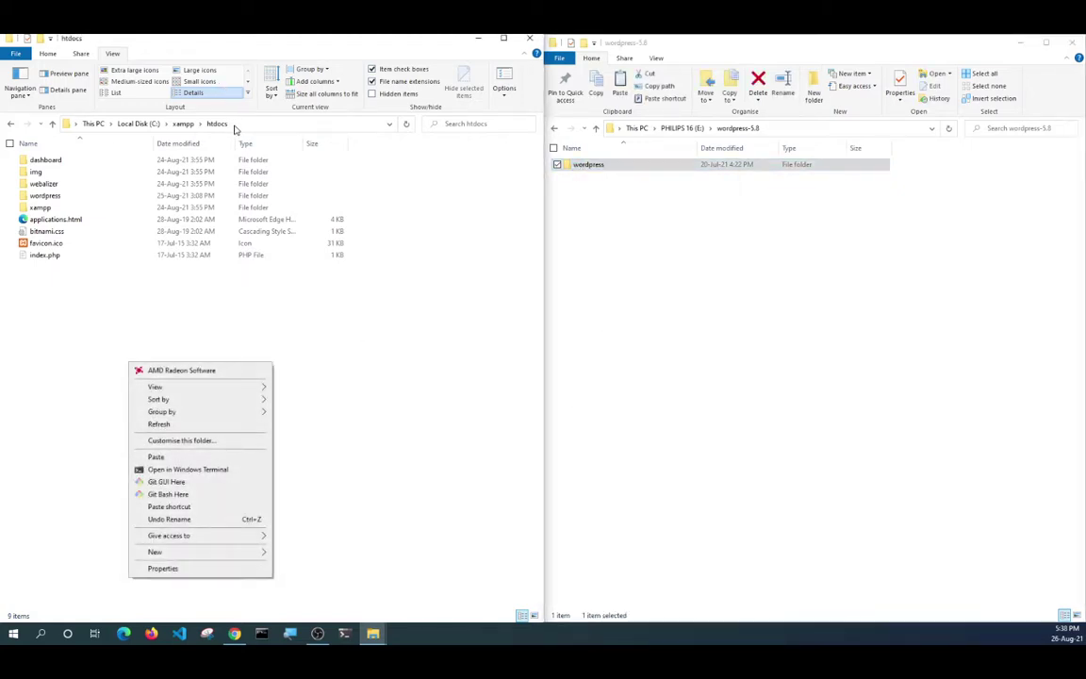
left_click(156, 457)
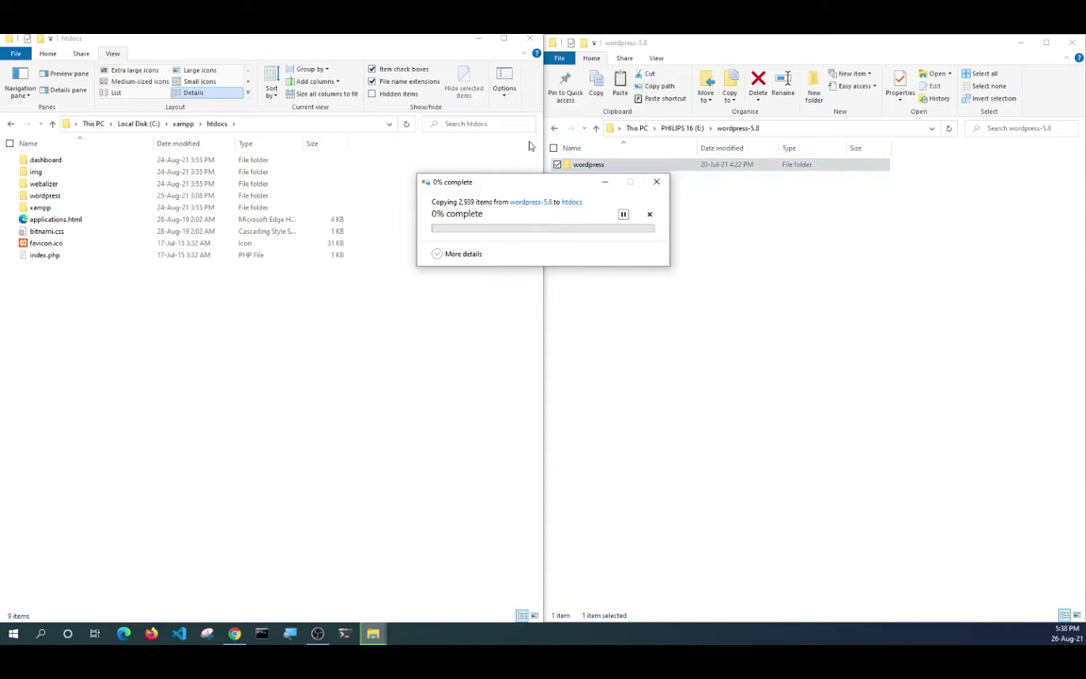
left_click(663, 183)
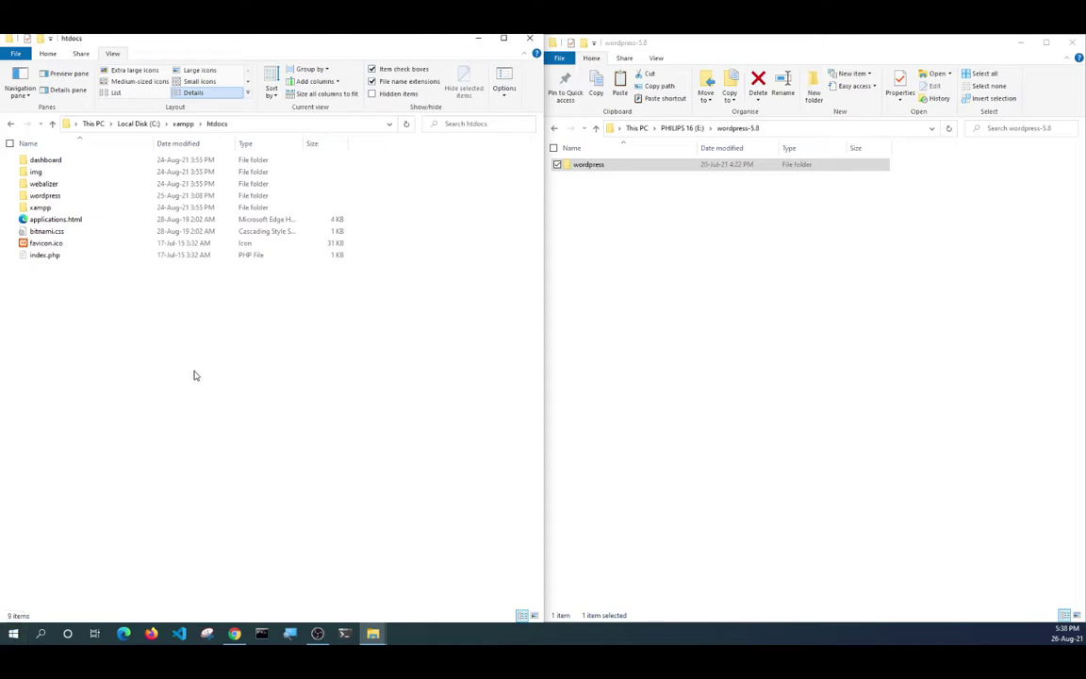
left_click(39, 196)
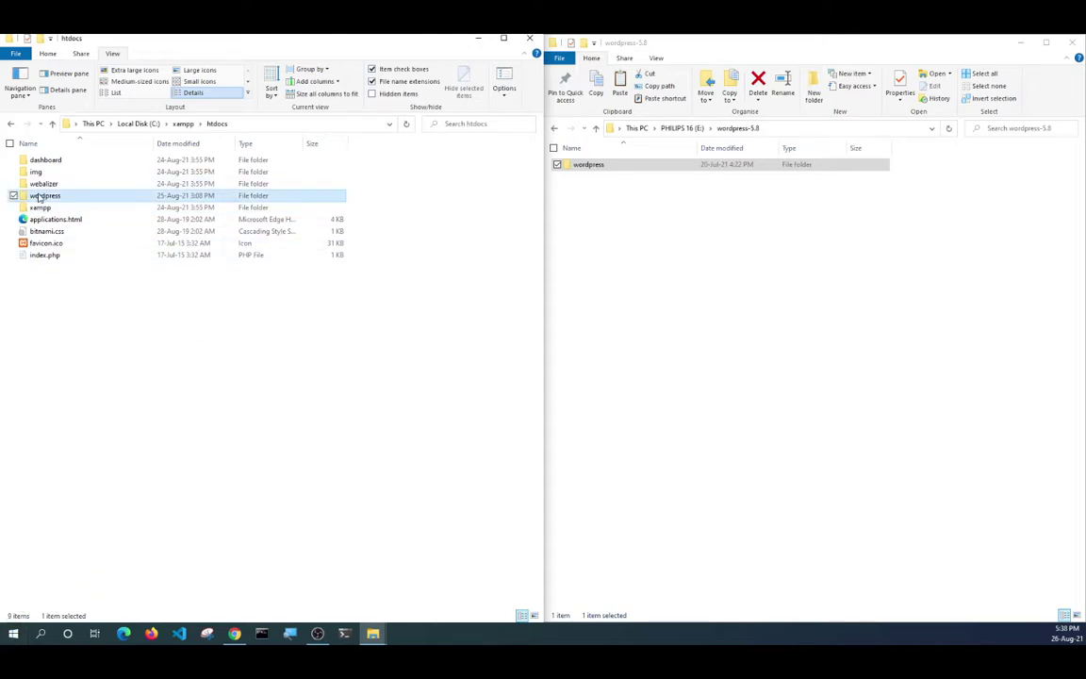
Rename the htdocs wordpress folder to mytutorial, then trim the name to tutorial.
left_click(40, 196)
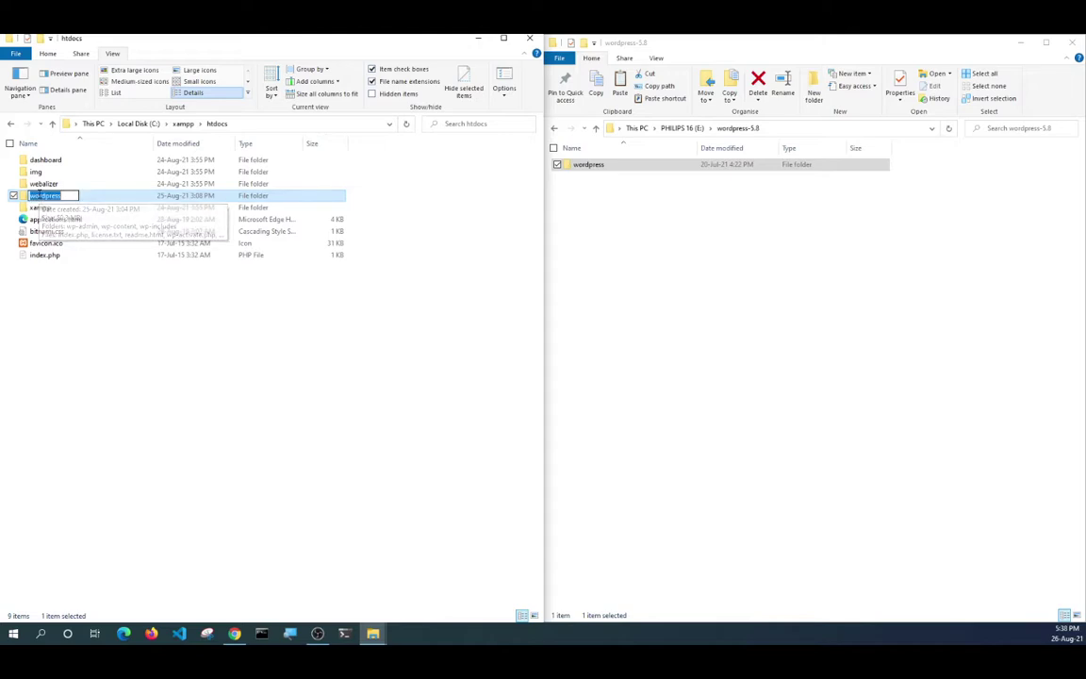
type("m")
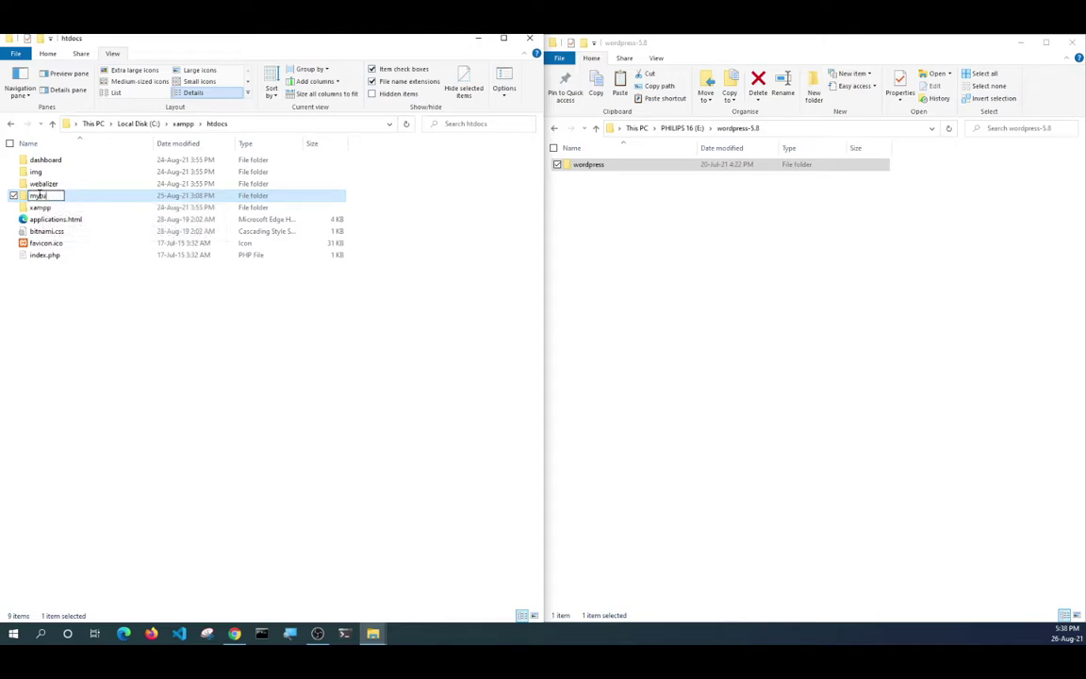
type("ytutorial")
key("Return")
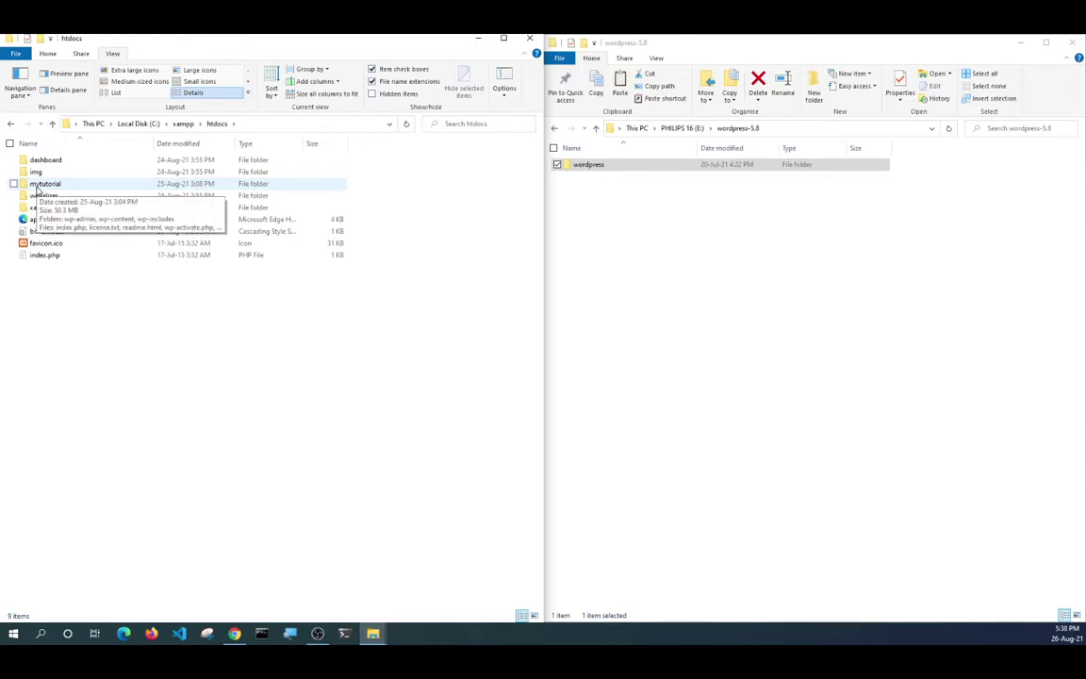
left_click(38, 189)
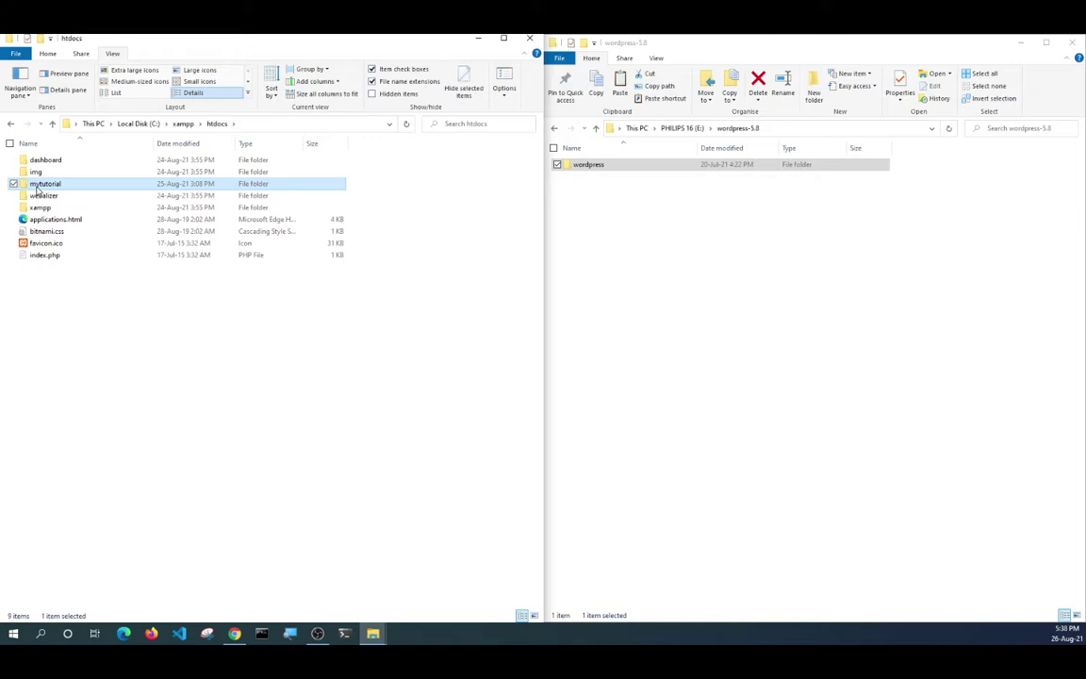
left_click(38, 187)
left_click(33, 185)
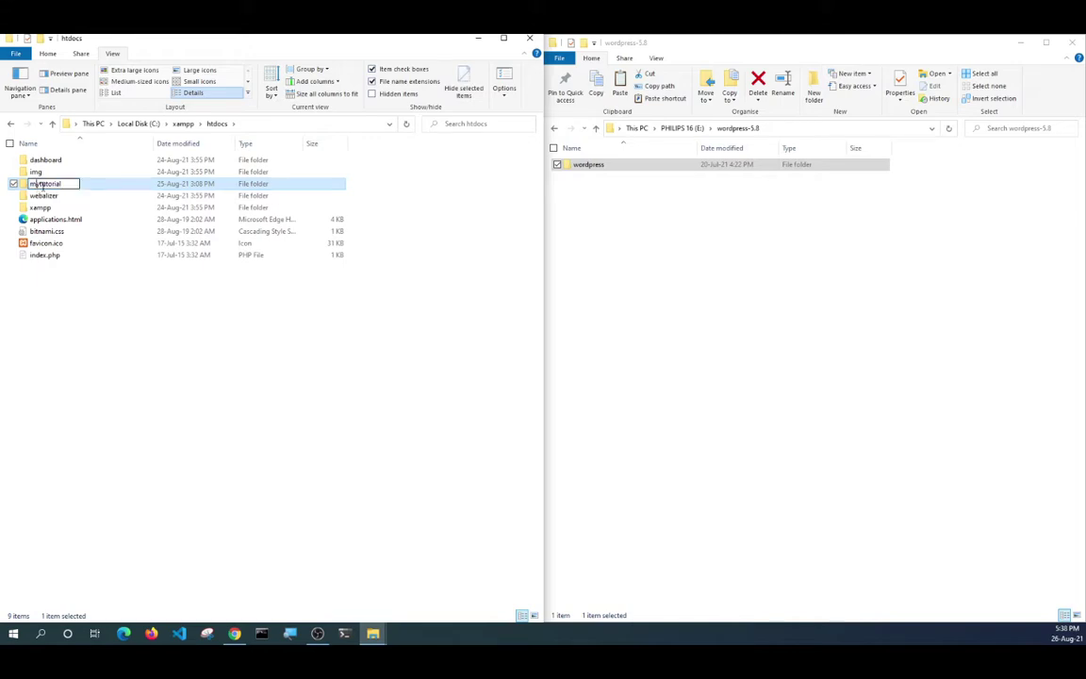
key("BackSpace")
key("BackSpace")
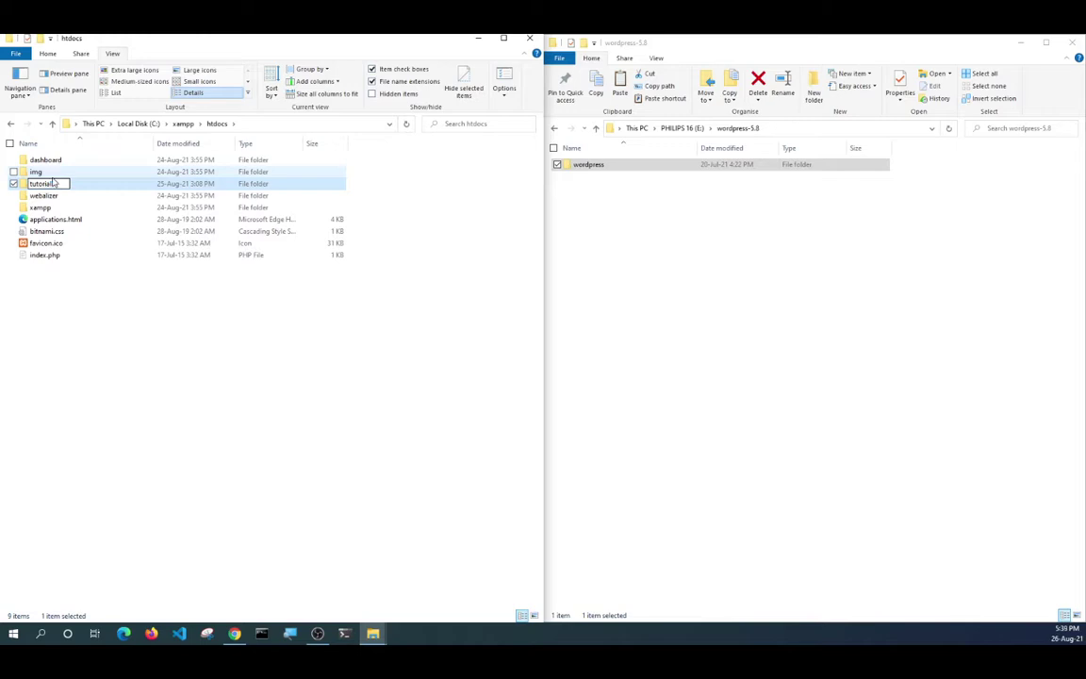
key("Return")
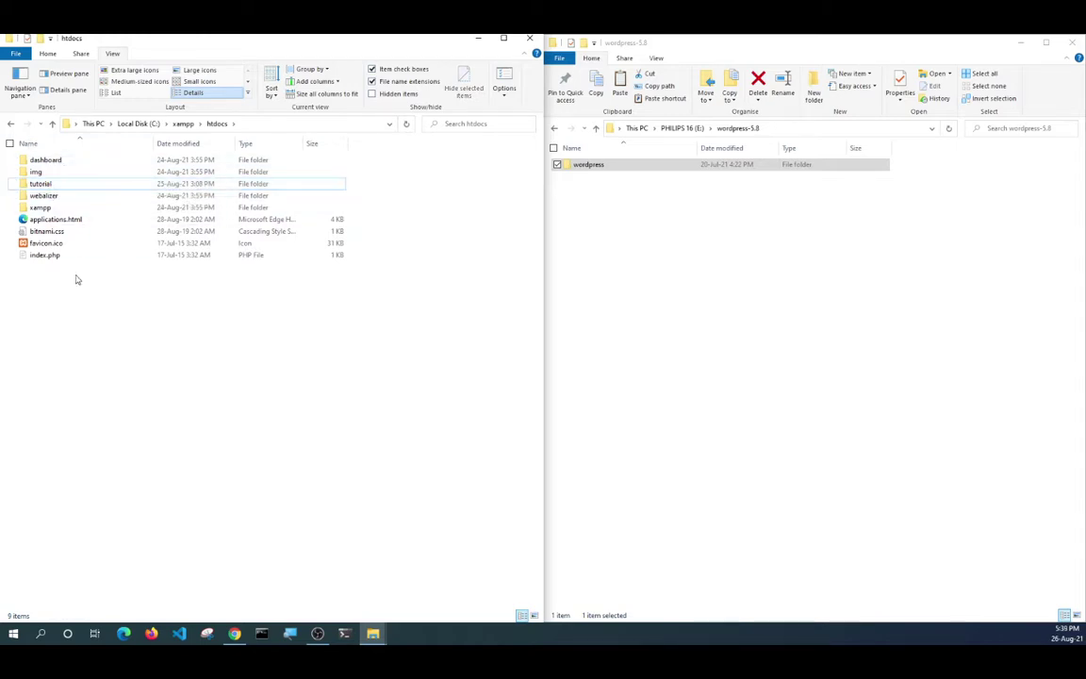
left_click(14, 184)
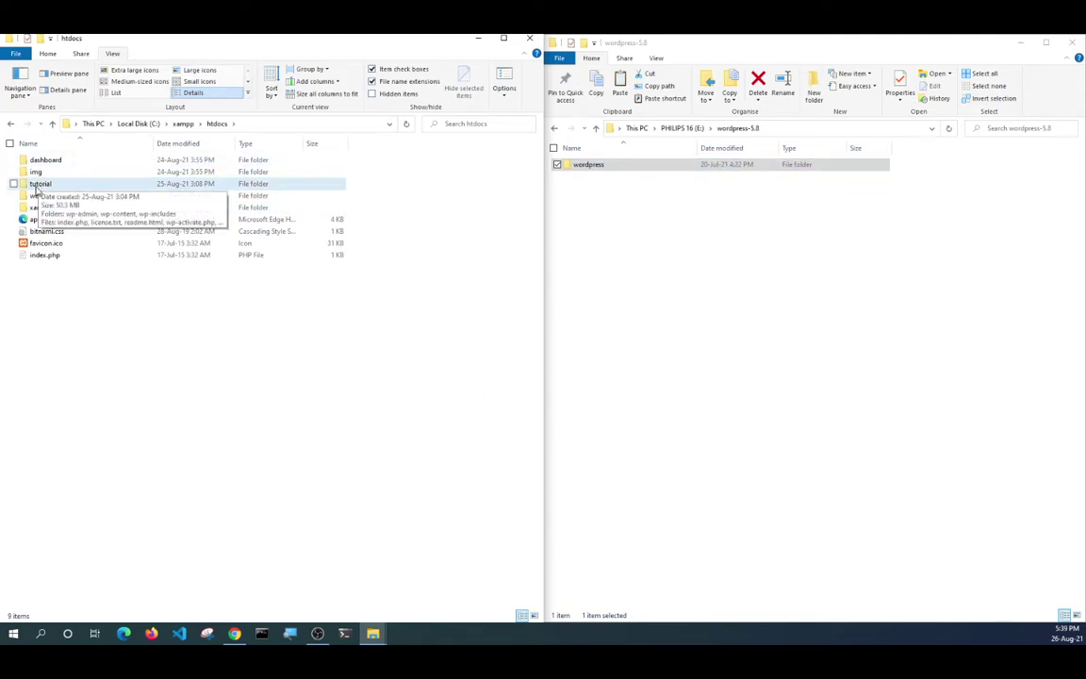
Launch XAMPP Control Panel, start Apache and MySQL, then close the panel window.
left_click(12, 639)
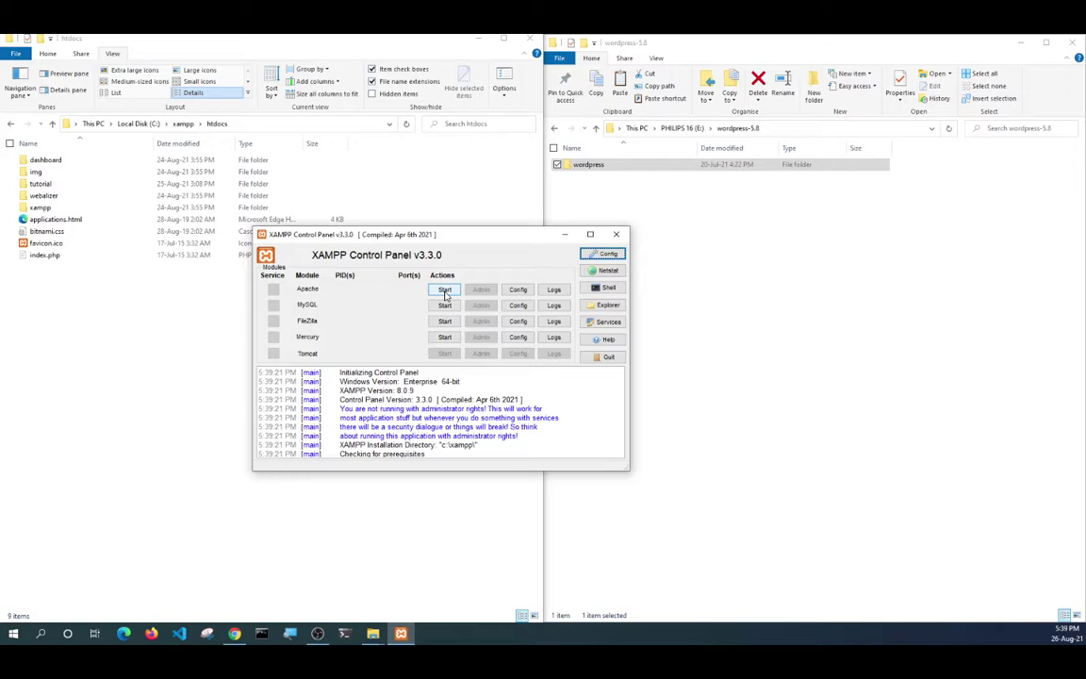
left_click(445, 292)
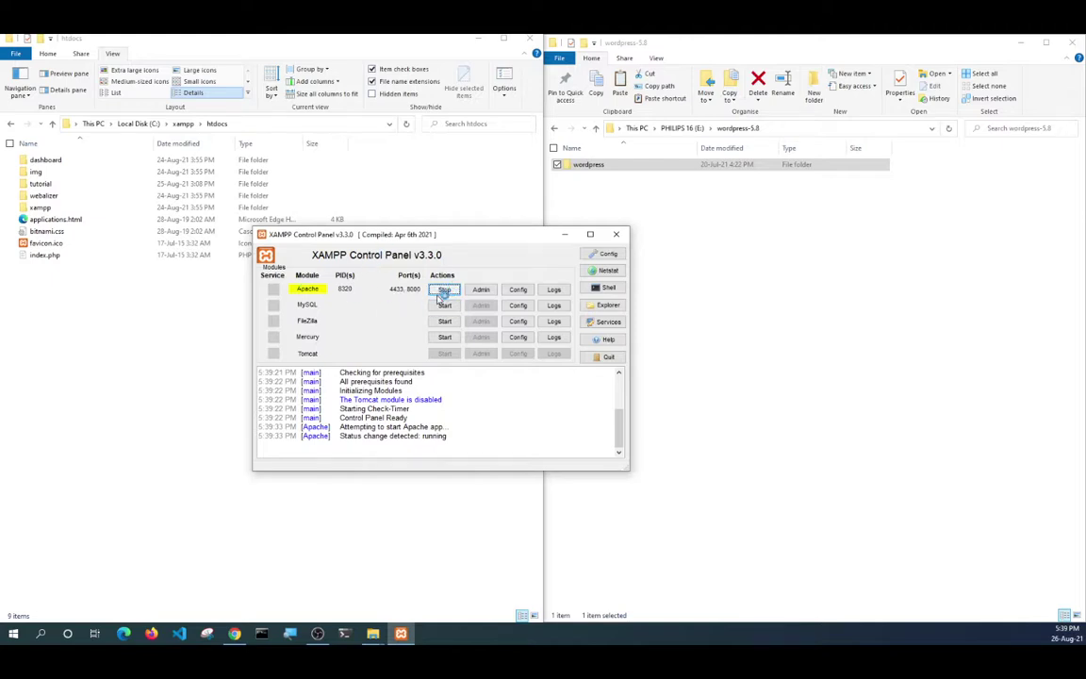
left_click(443, 307)
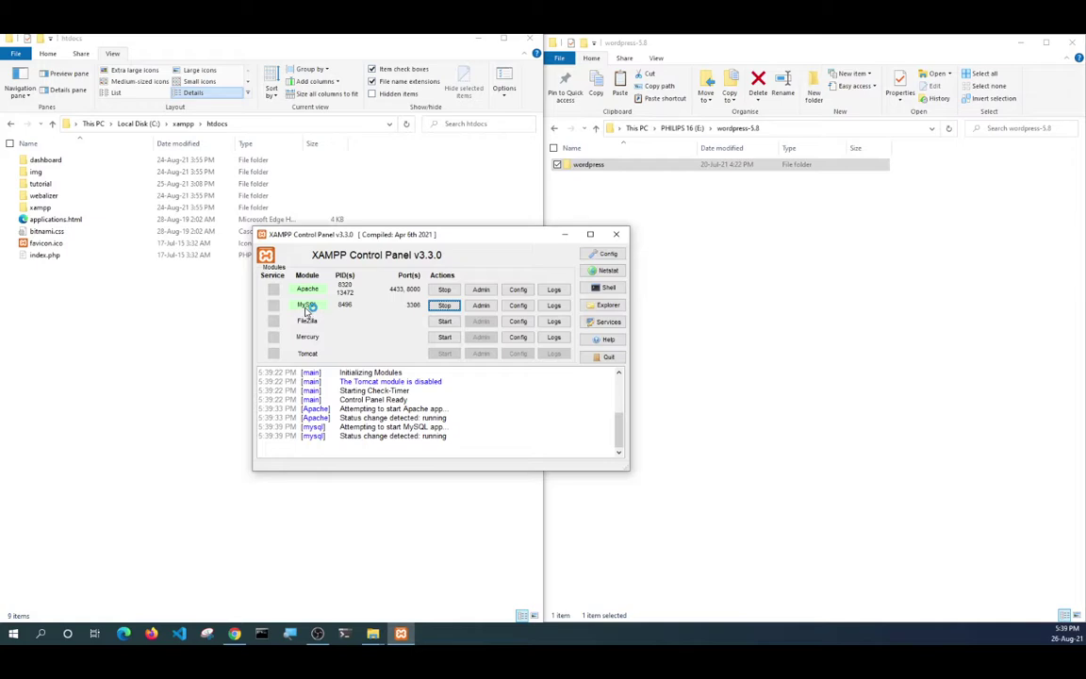
left_click(614, 233)
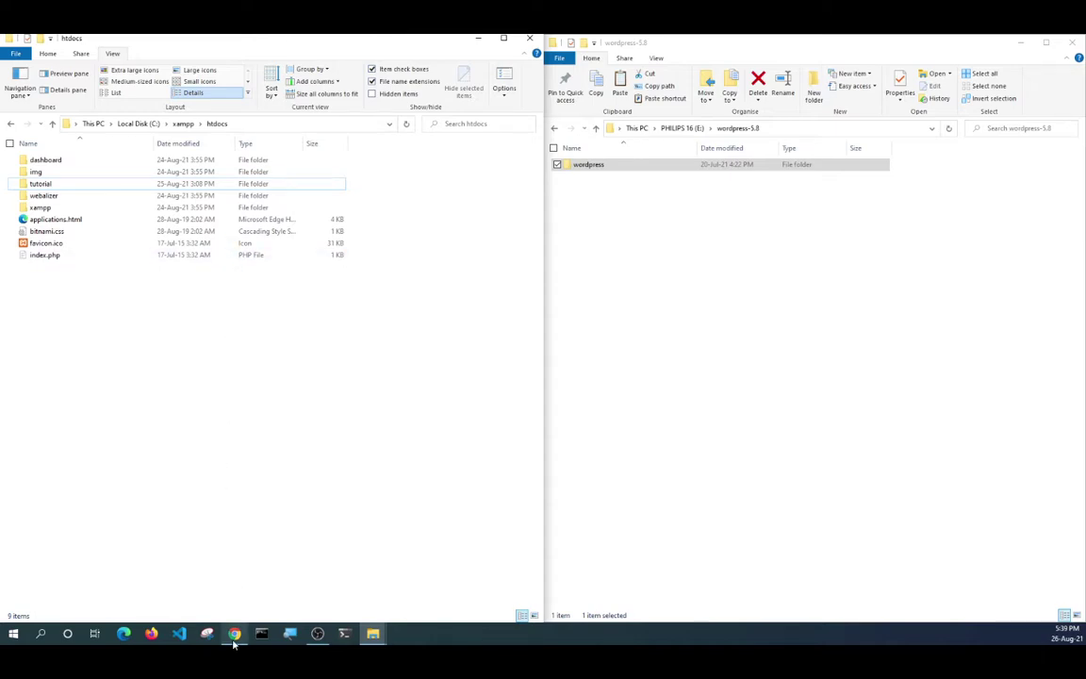
Open a new maximized Chrome tab and load localhost:8000.
left_click(215, 526)
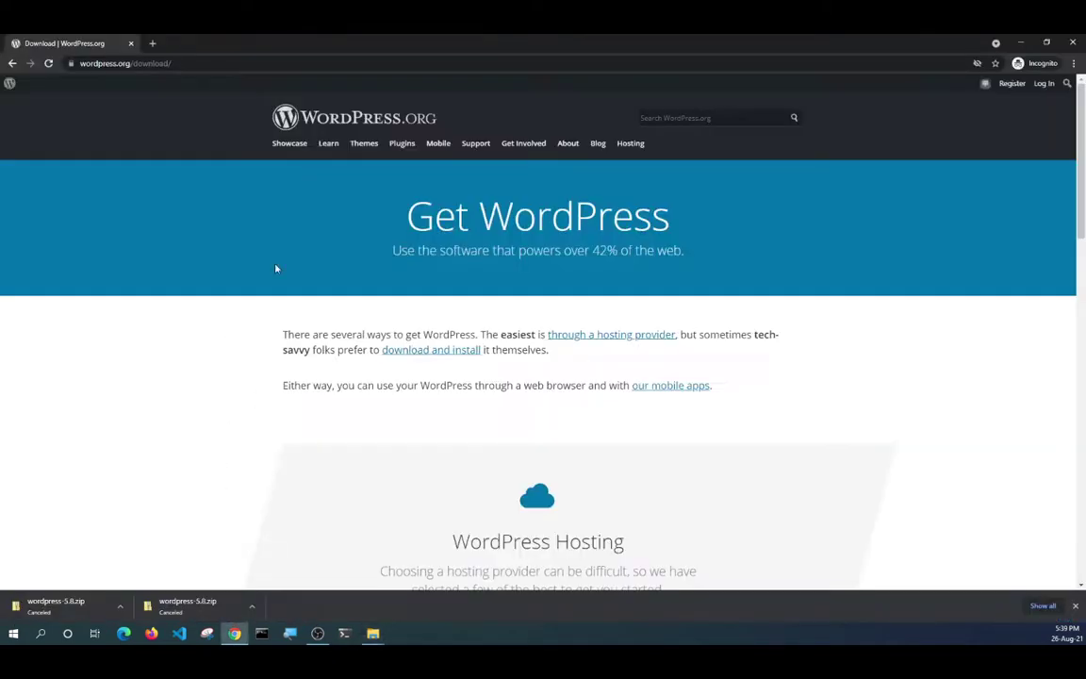
left_click(154, 42)
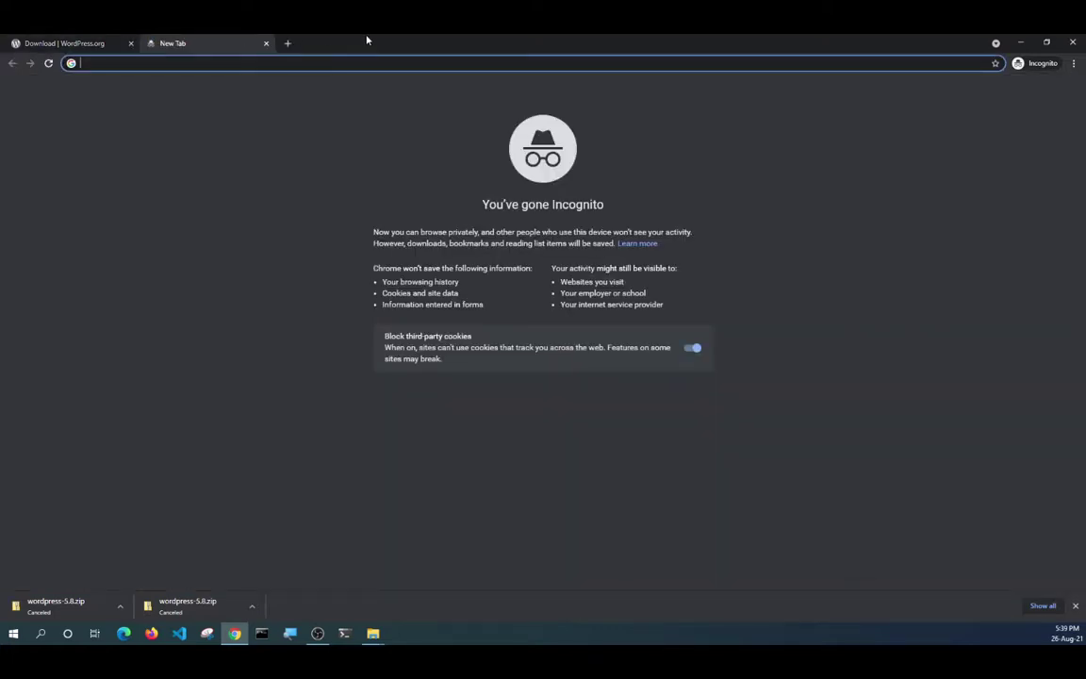
left_click_drag(367, 38, 391, 121)
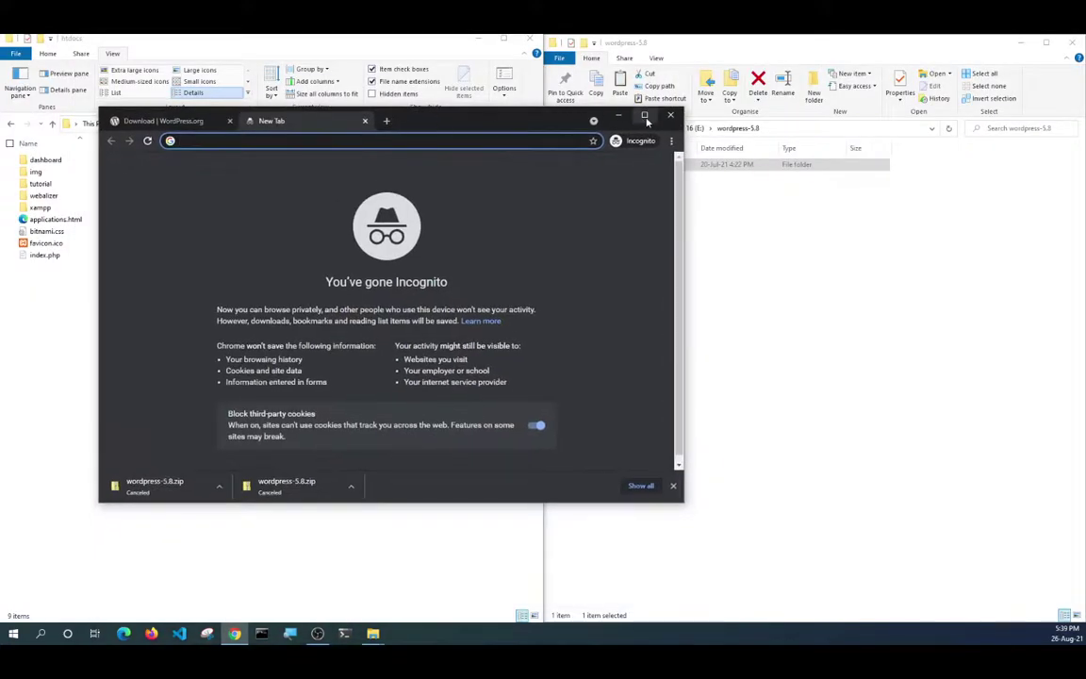
double_click(577, 113)
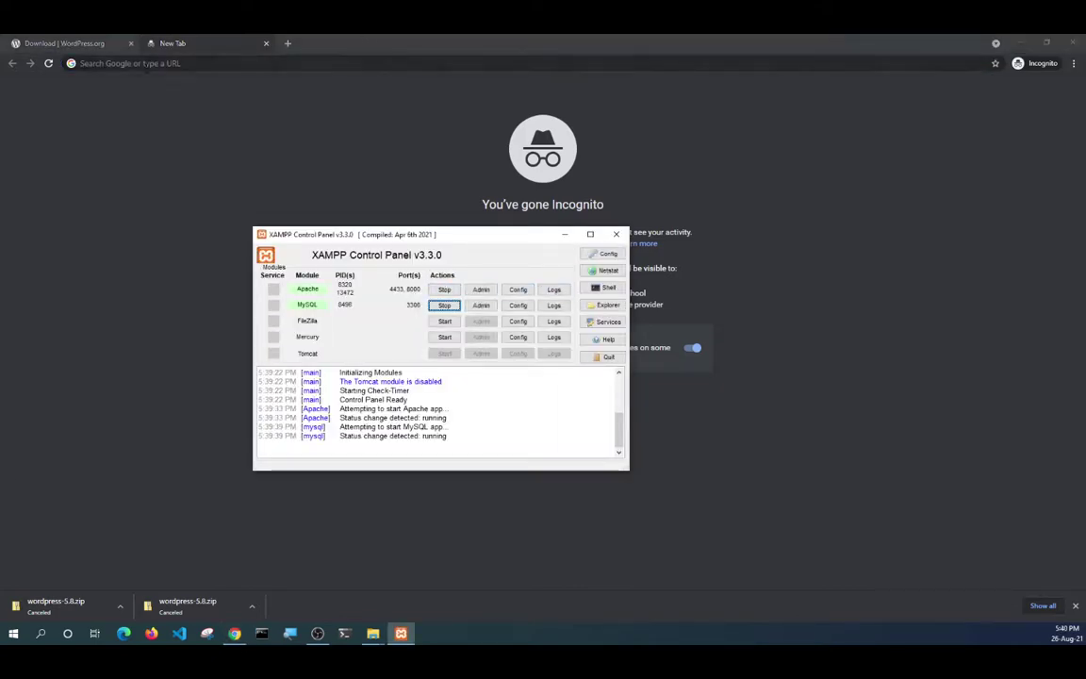
left_click(145, 64)
type("locl")
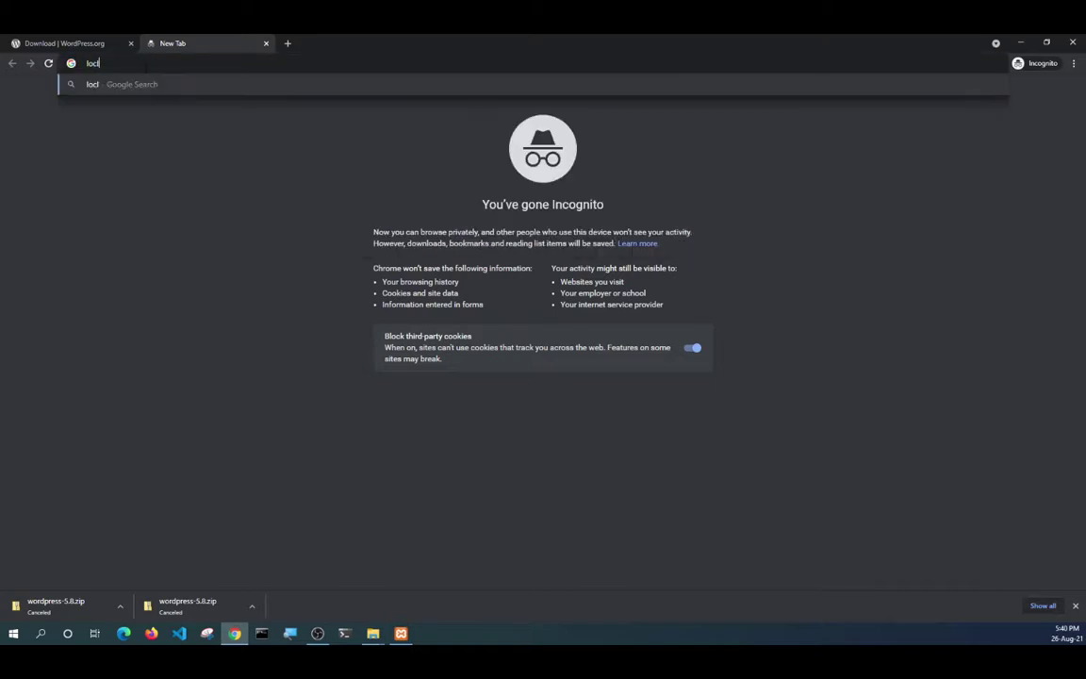
key("BackSpace")
type("al")
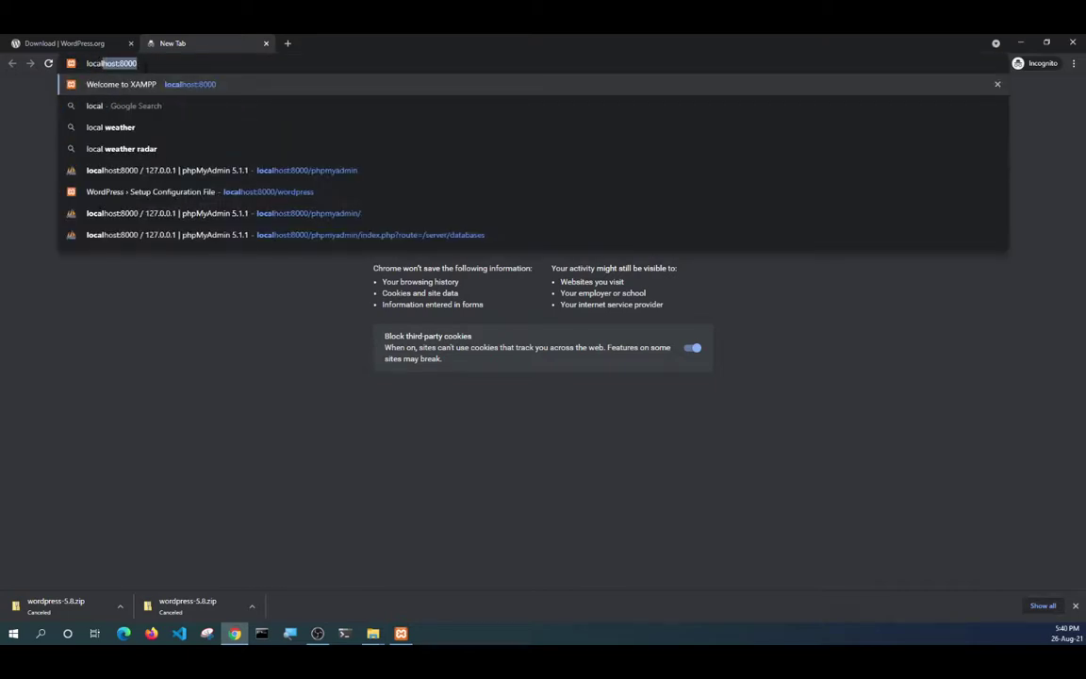
key("Right")
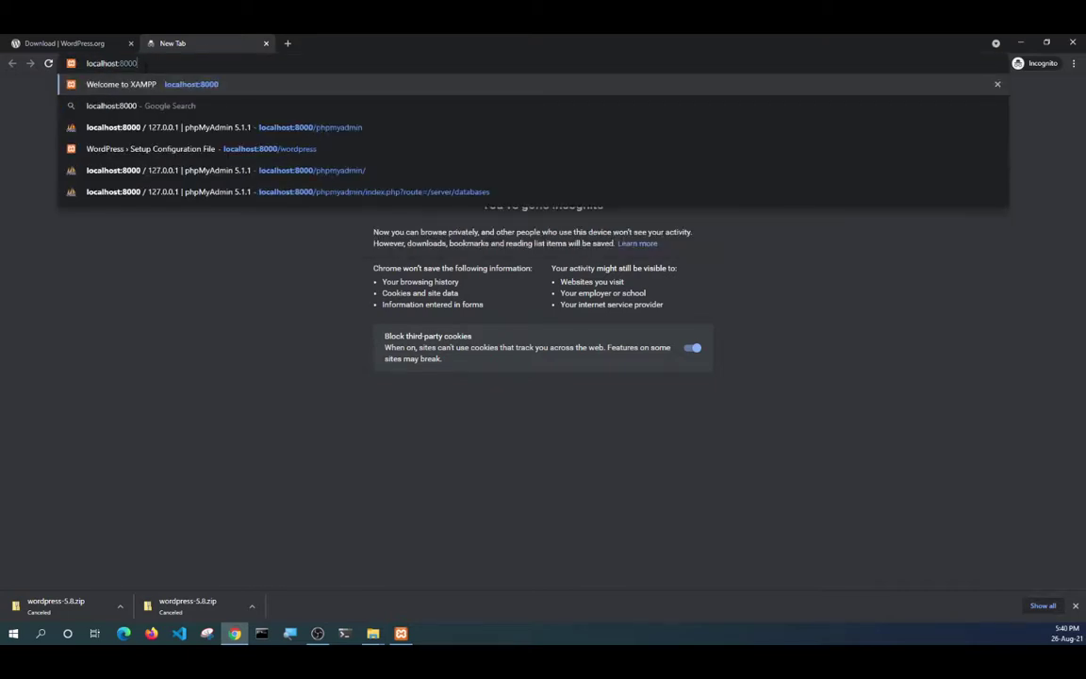
key("Return")
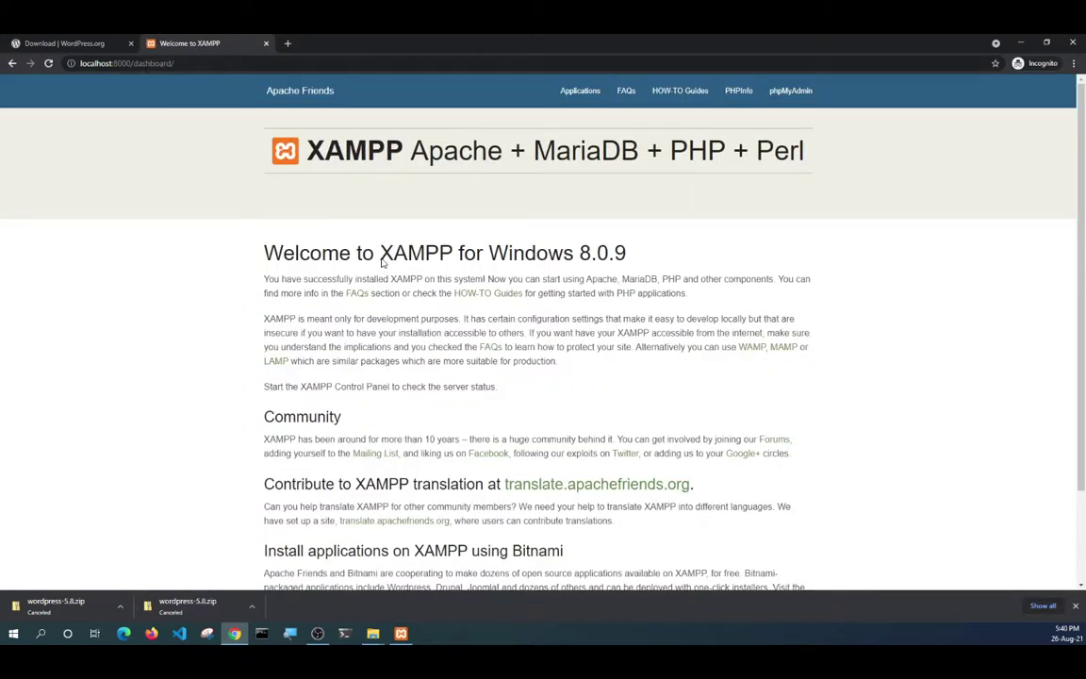
Switch from the XAMPP dashboard to the htdocs File Explorer window.
left_click(400, 635)
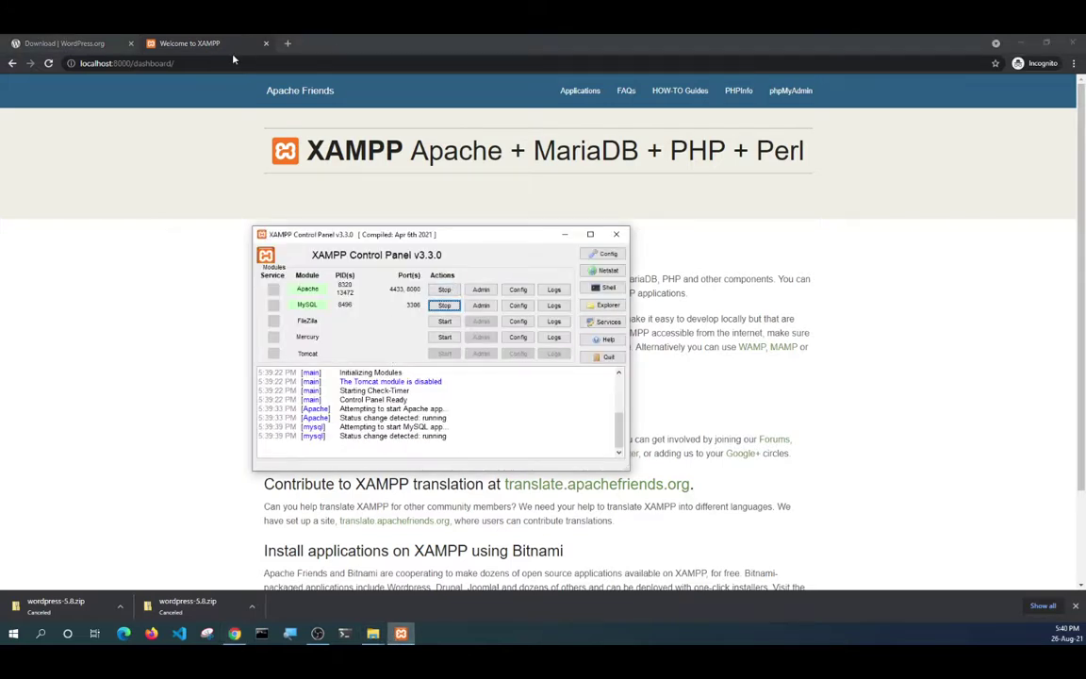
left_click(374, 634)
left_click(339, 580)
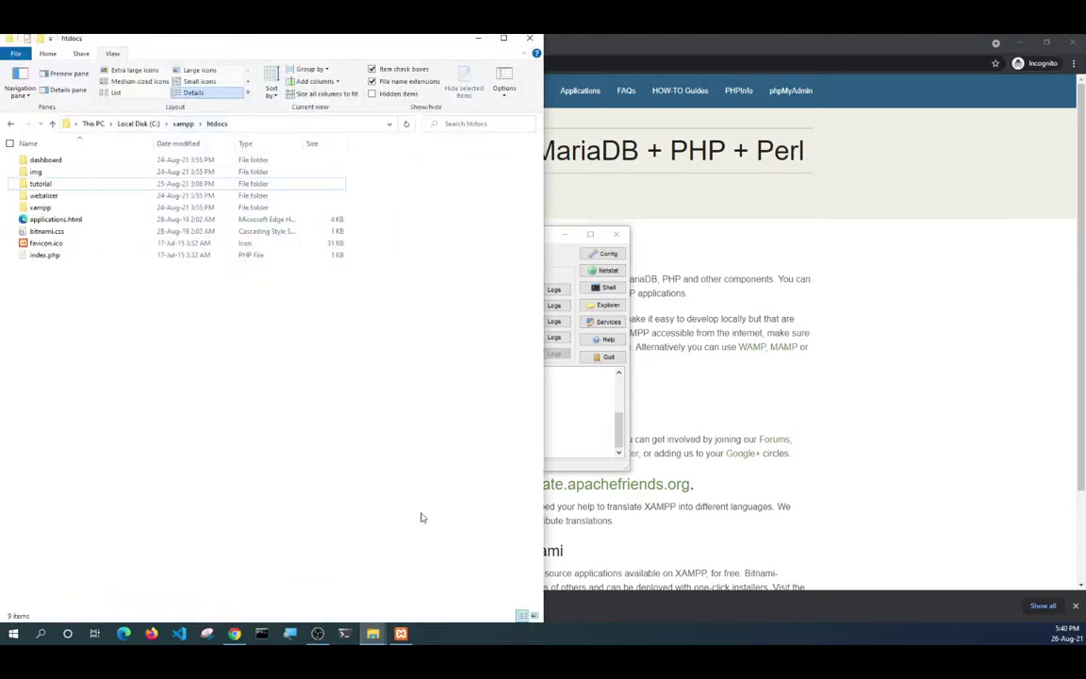
Close the wordpress-5.8 window and resize htdocs to show extra large icons.
mouse_move(371, 636)
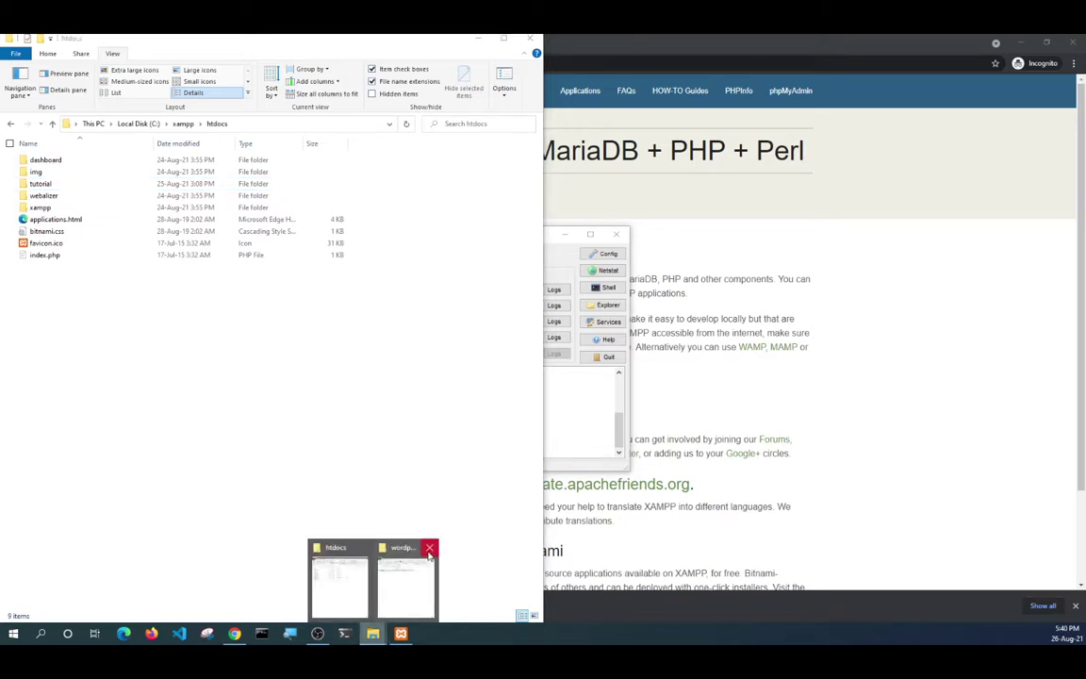
left_click(431, 545)
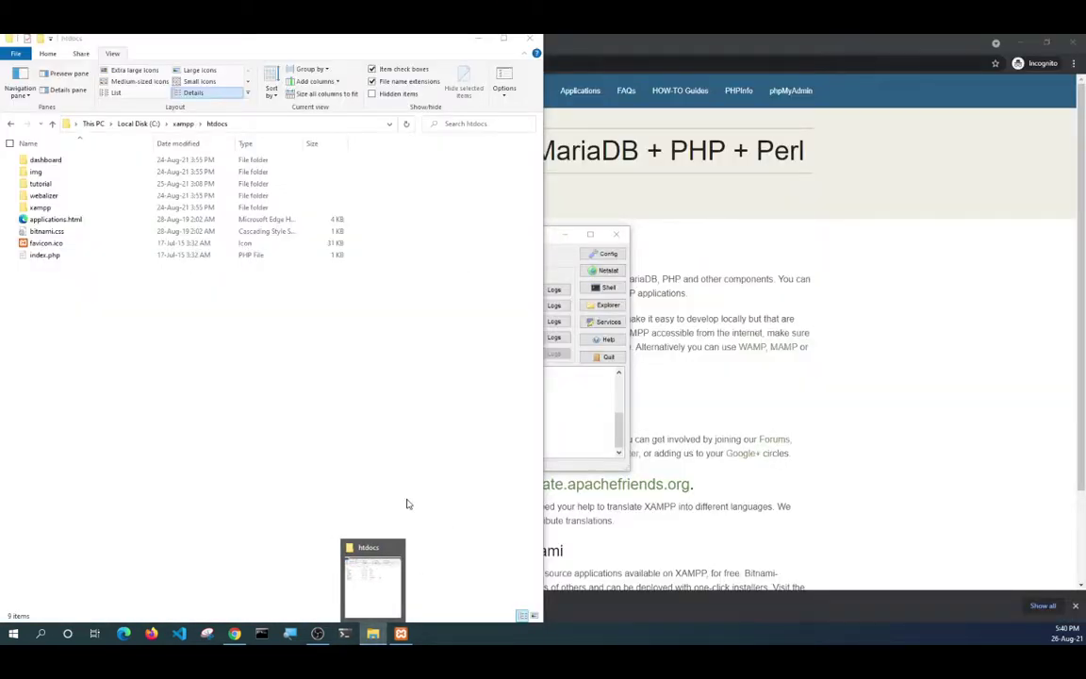
left_click(369, 556)
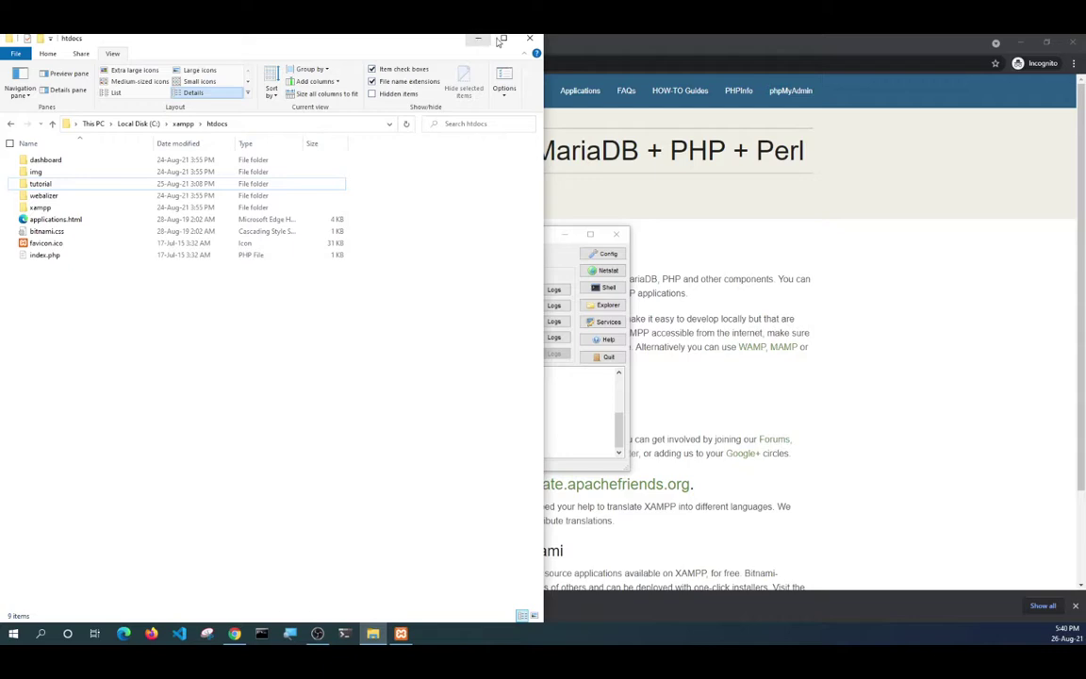
double_click(505, 42)
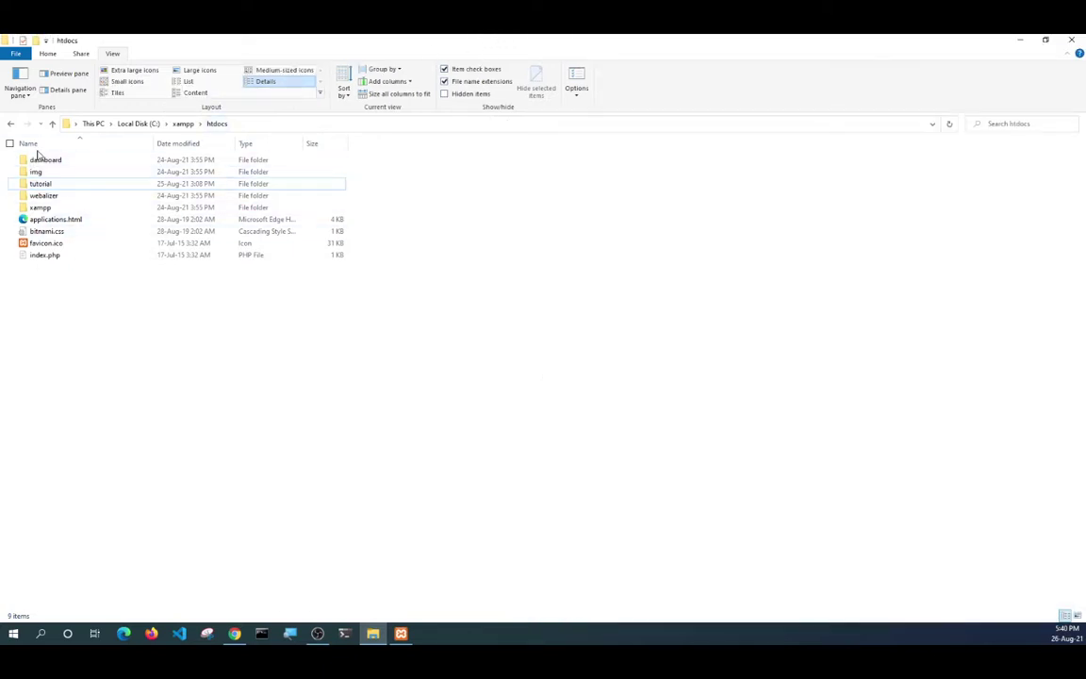
left_click(41, 162)
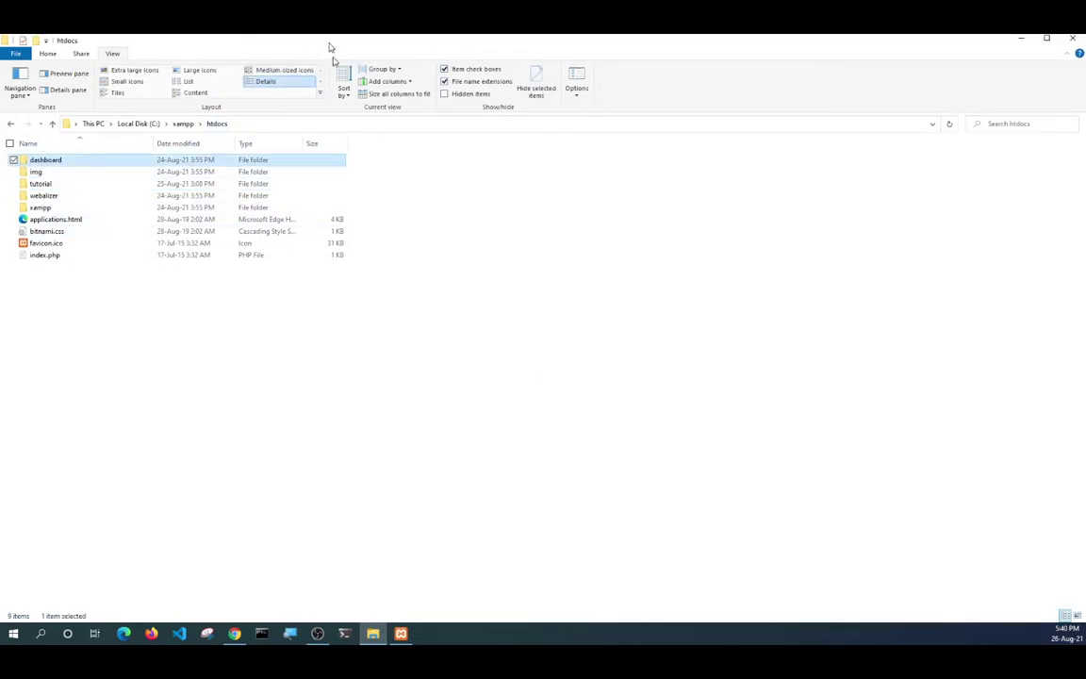
left_click_drag(331, 42, 281, 217)
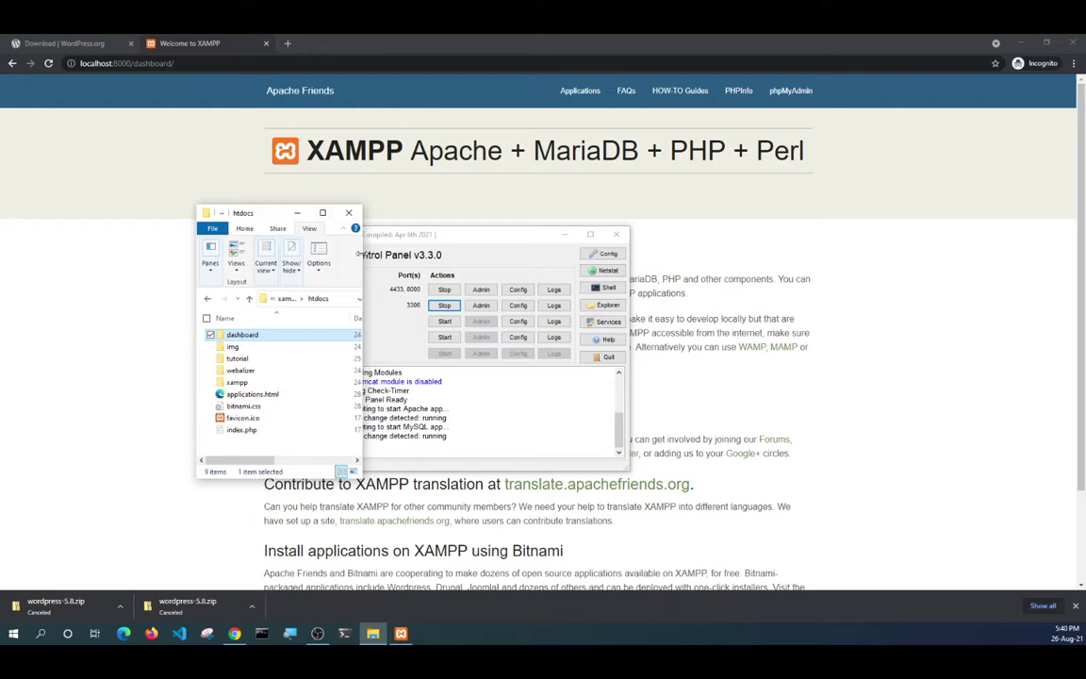
left_click_drag(360, 255, 869, 255)
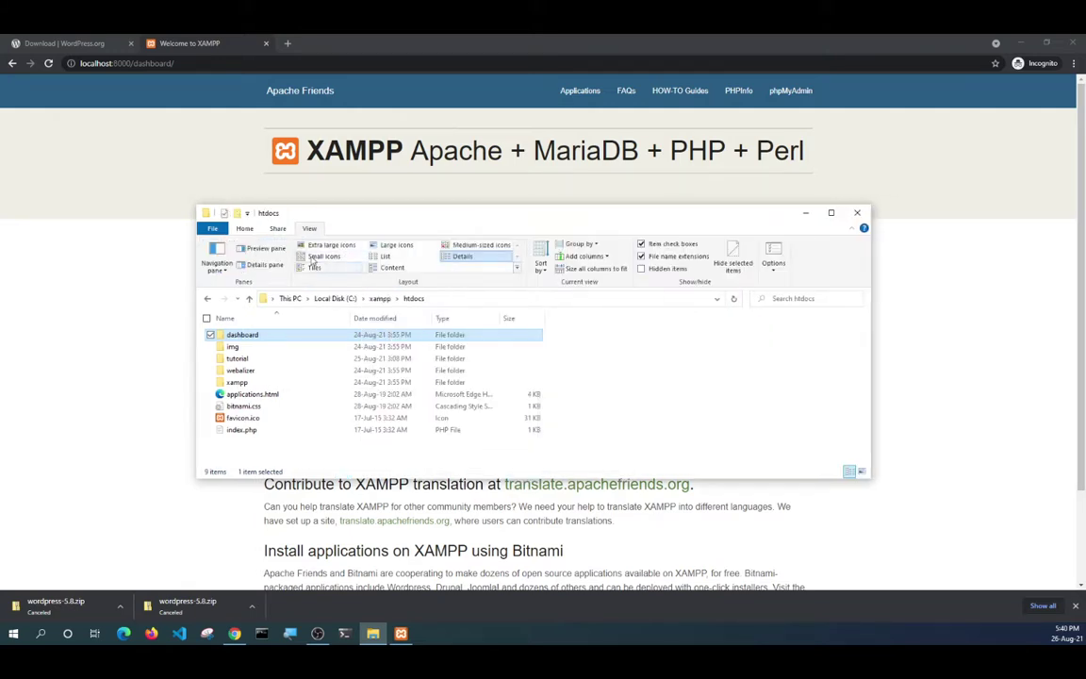
left_click(331, 245)
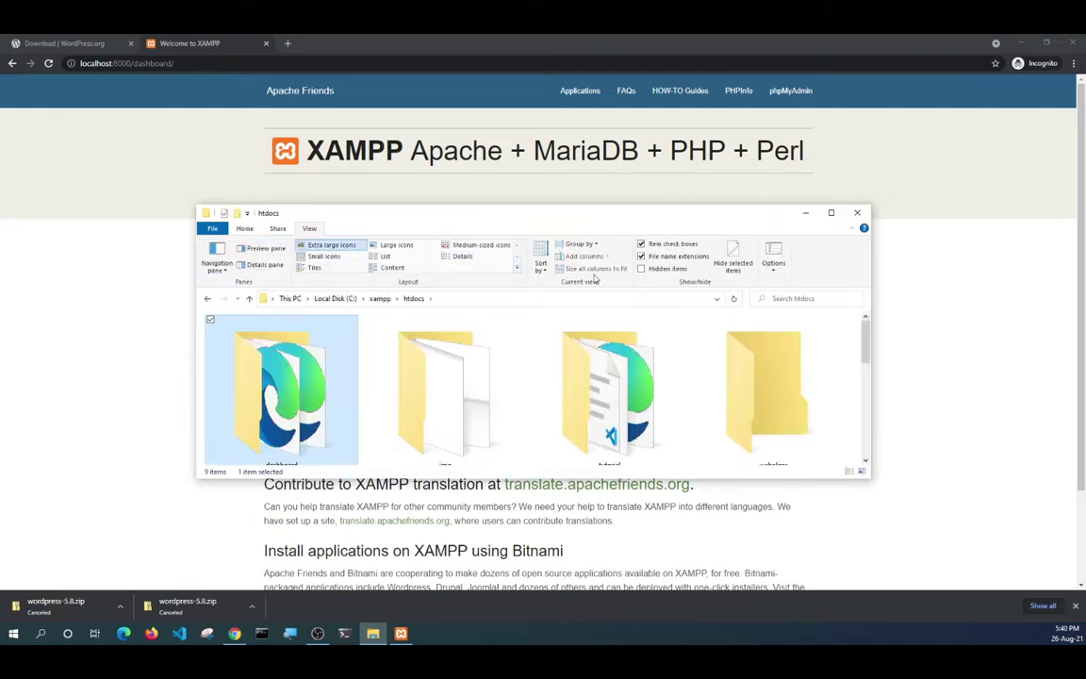
left_click_drag(753, 206, 739, 123)
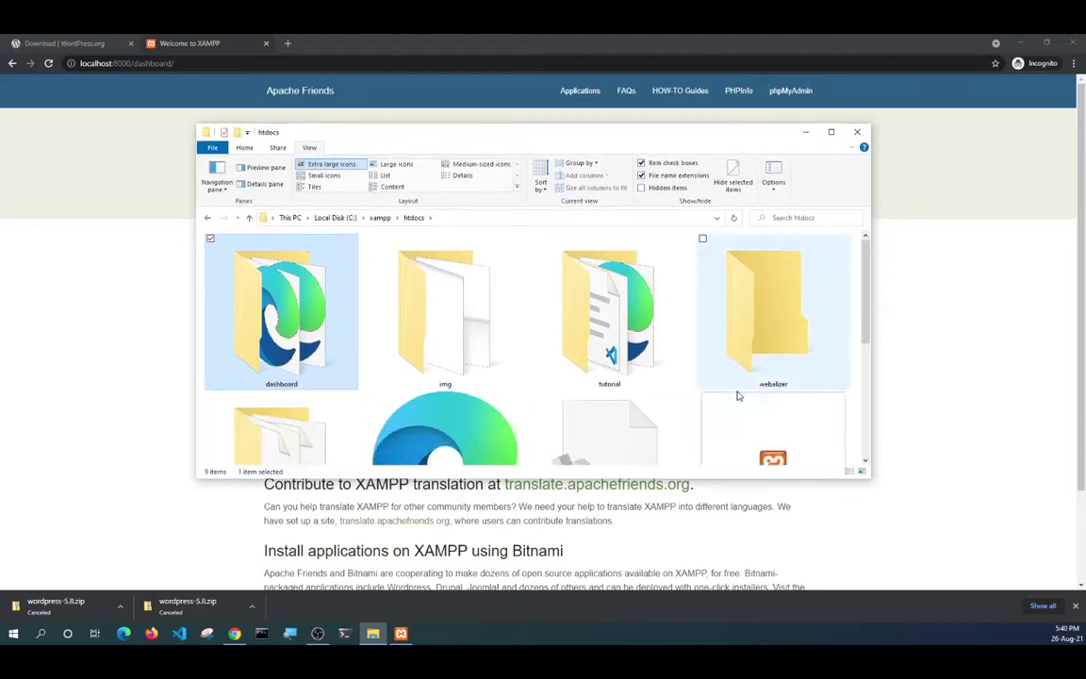
left_click_drag(858, 478, 858, 557)
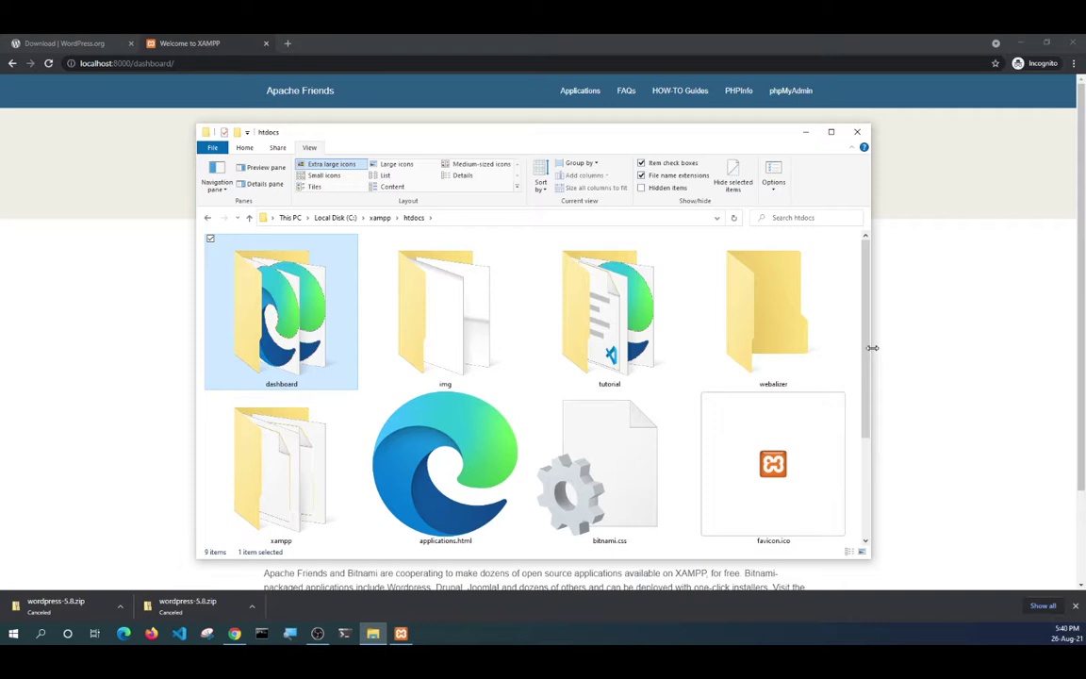
left_click_drag(872, 348, 964, 348)
Scroll htdocs to confirm the tutorial folder, then bring the XAMPP dashboard forward.
scroll(394, 350, "down", 2)
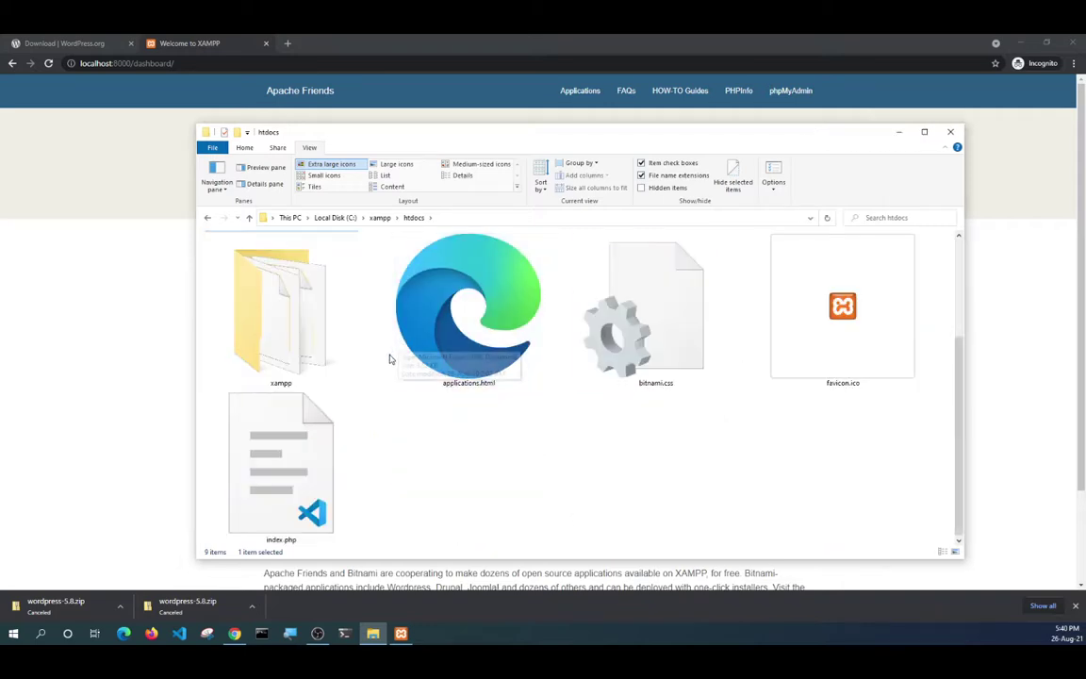
scroll(387, 360, "up", 2)
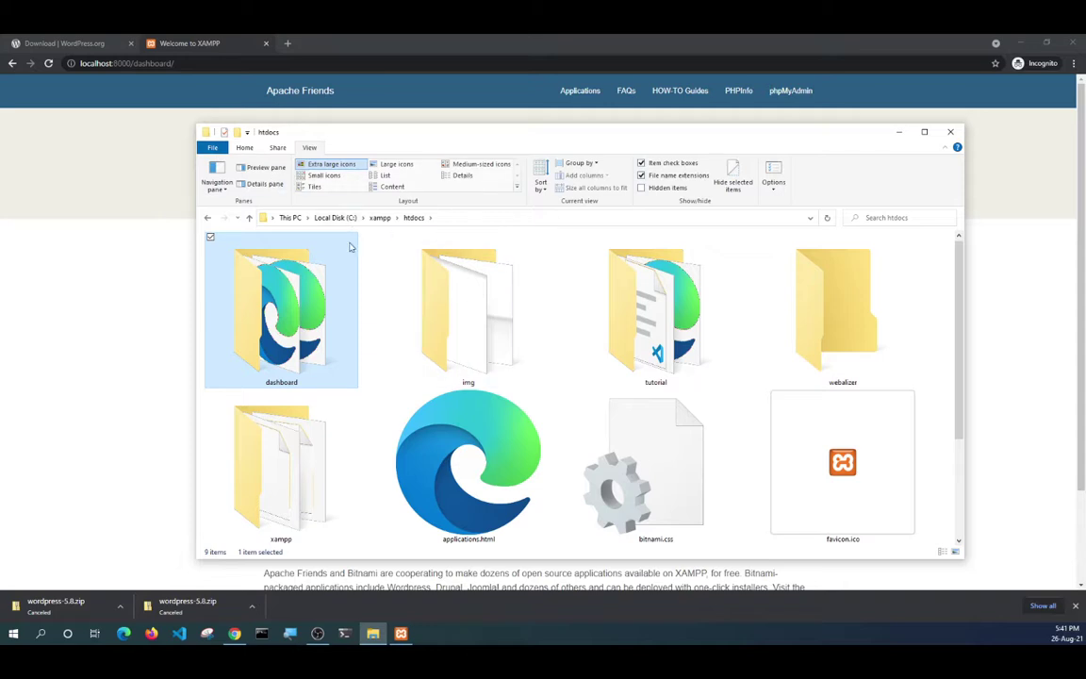
scroll(428, 403, "down", 2)
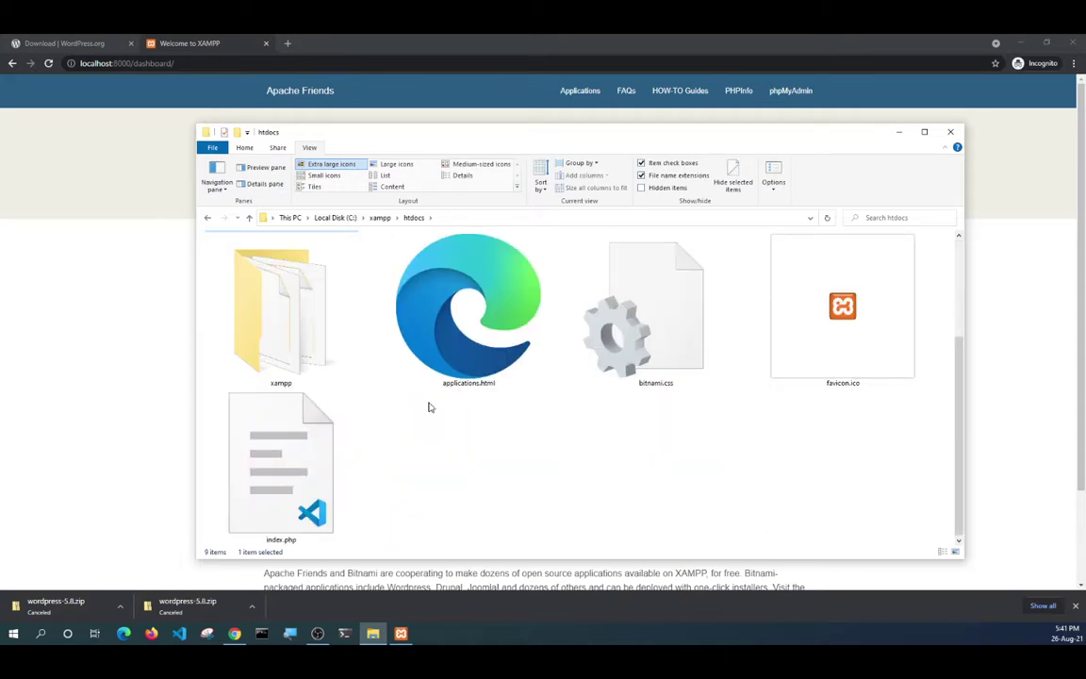
scroll(428, 406, "up", 2)
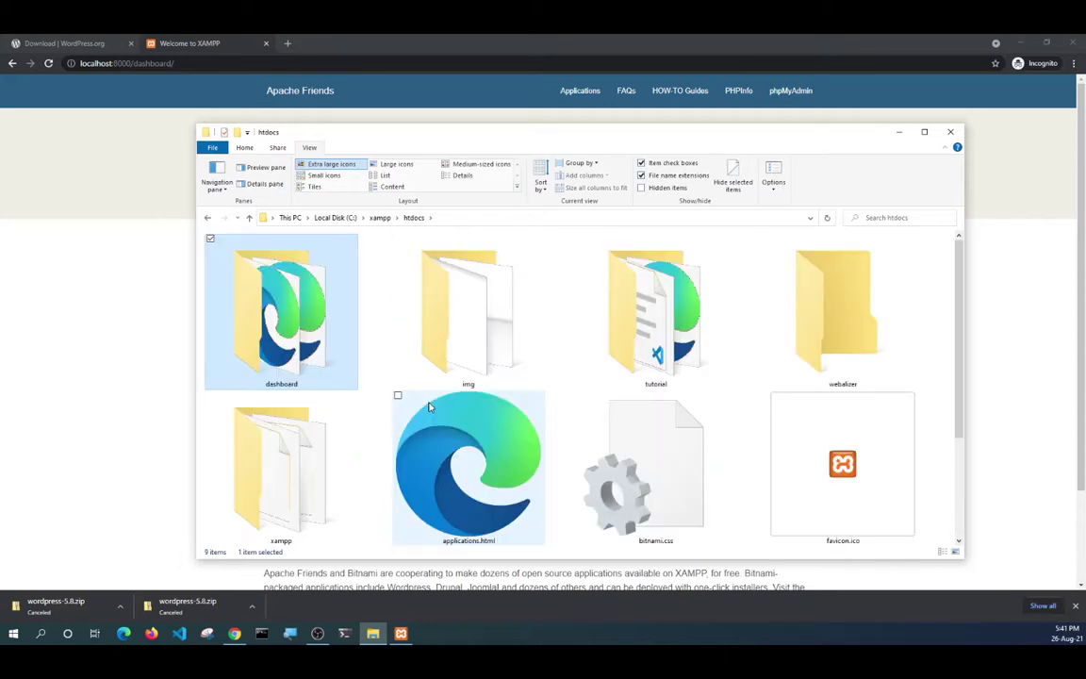
left_click(303, 42)
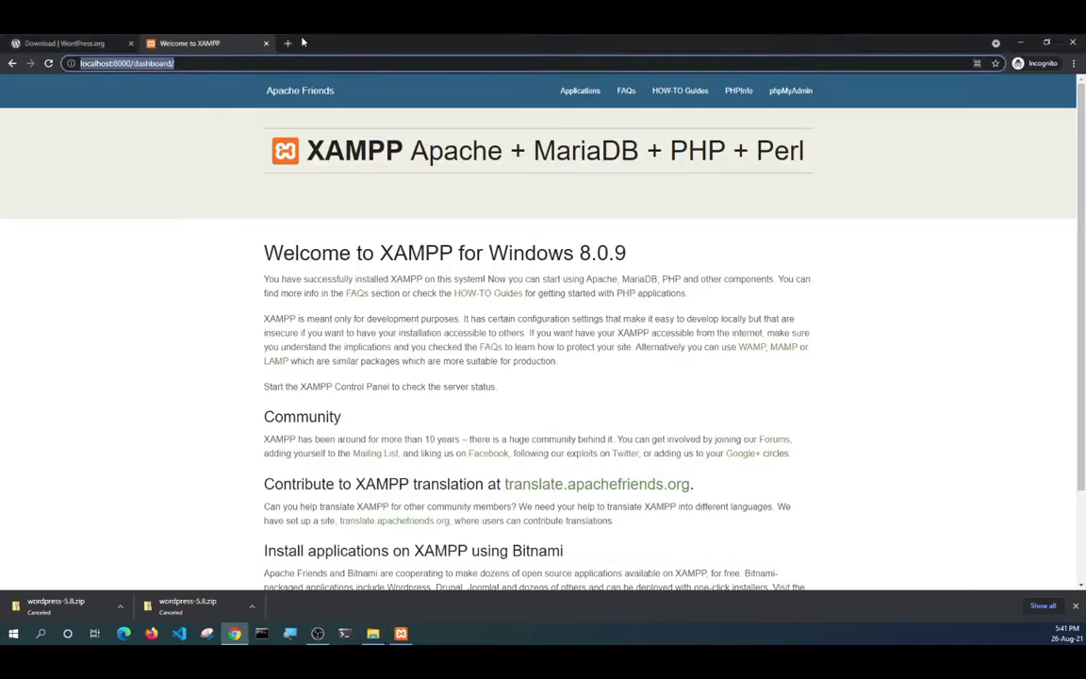
Load localhost:8000/tutorial in a new incognito tab.
key("ctrl+t")
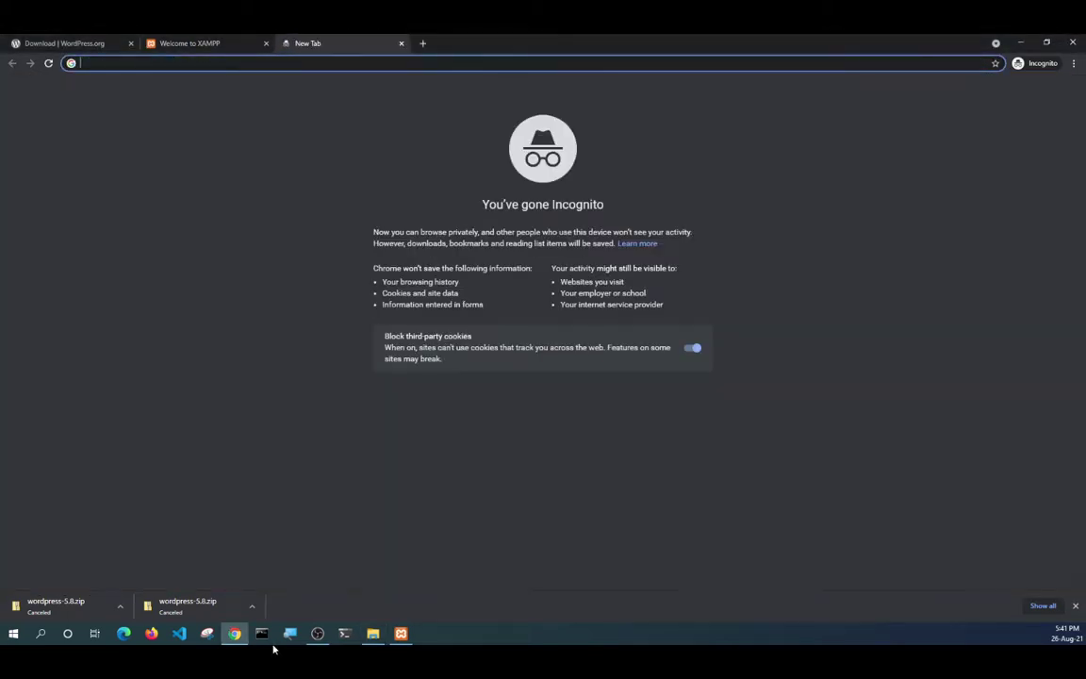
left_click(373, 634)
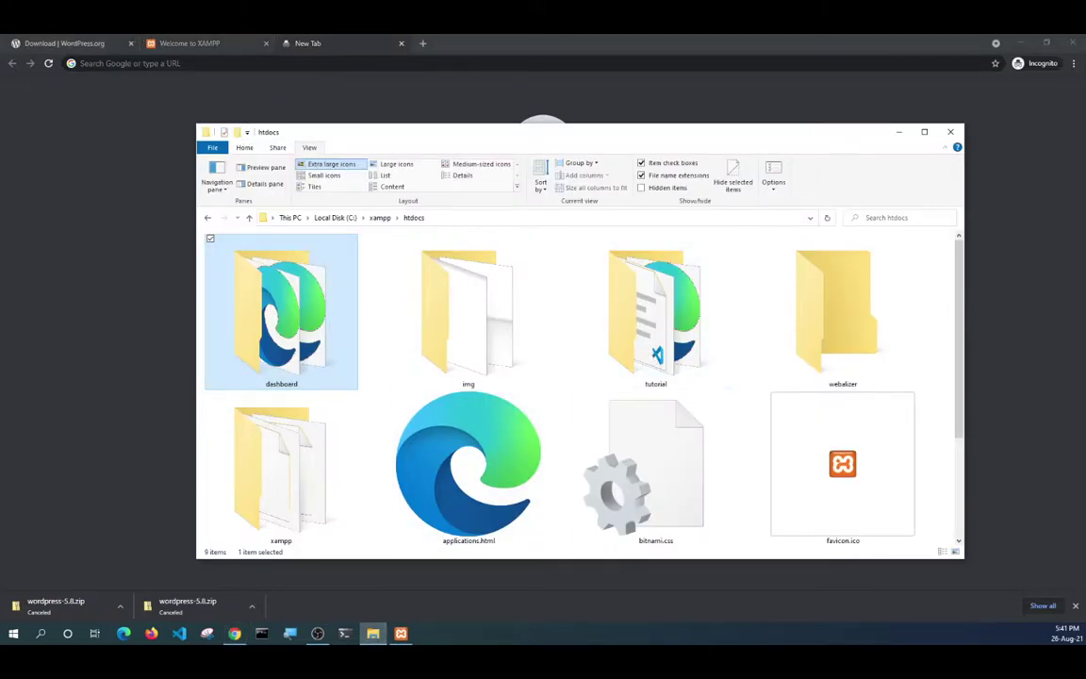
left_click(143, 63)
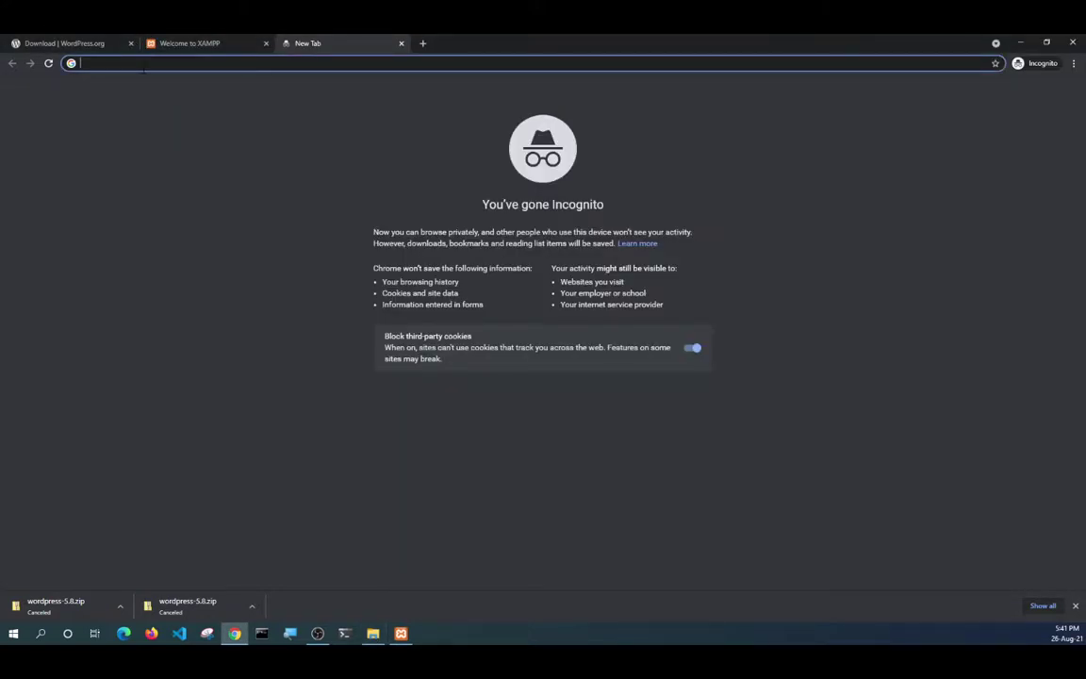
type("loc")
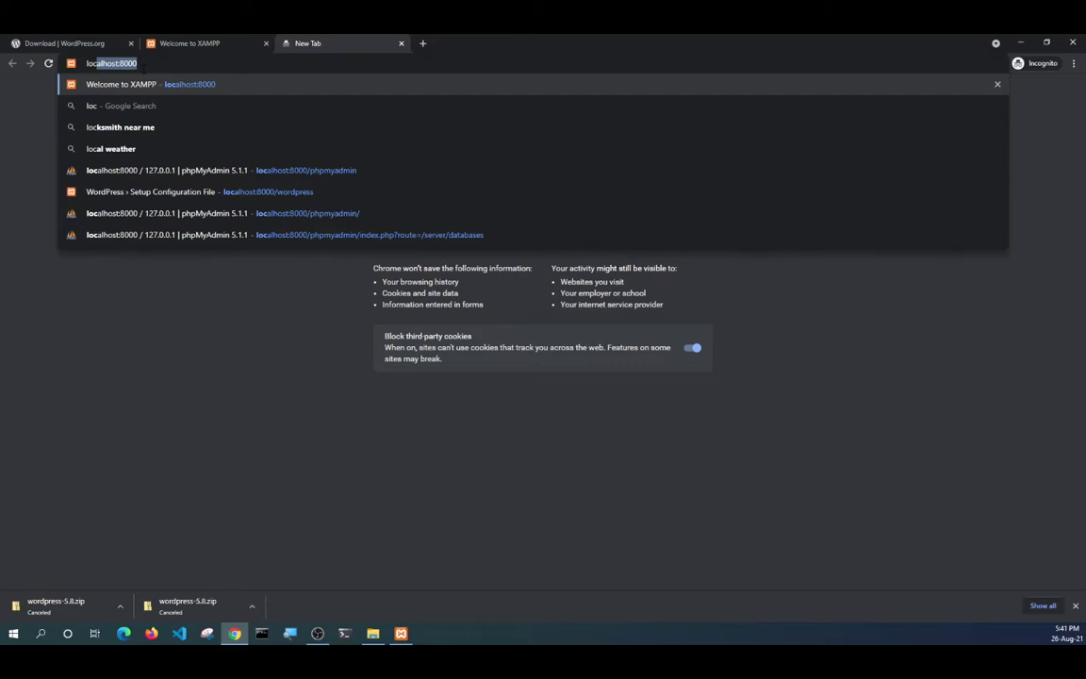
type("alhost:")
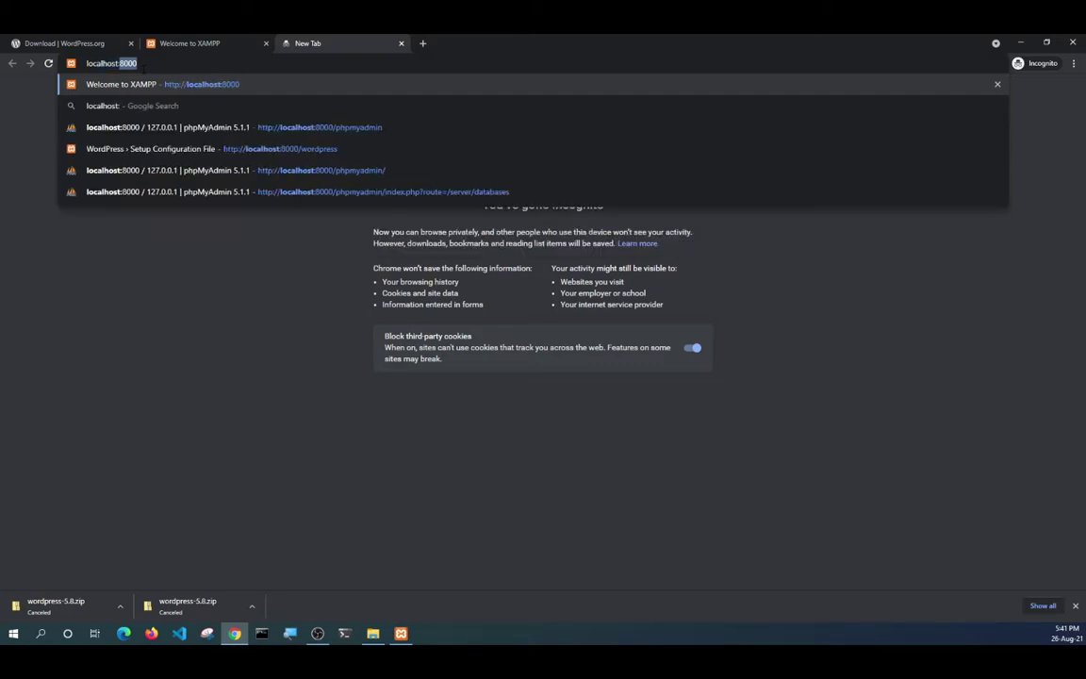
type("8000/")
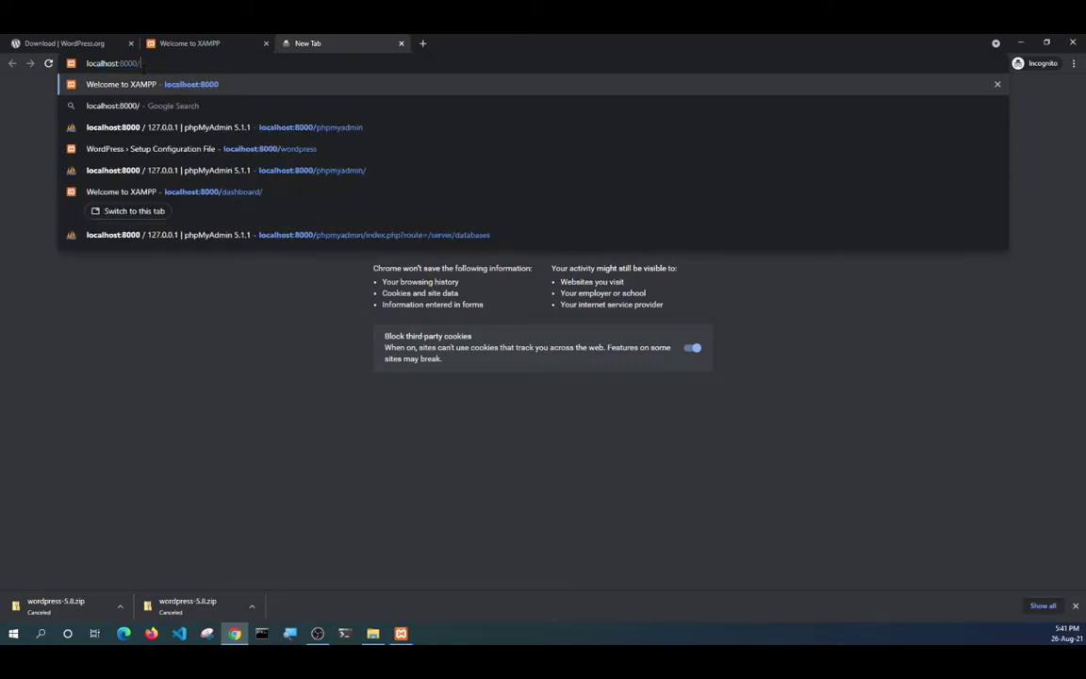
type("tutorial")
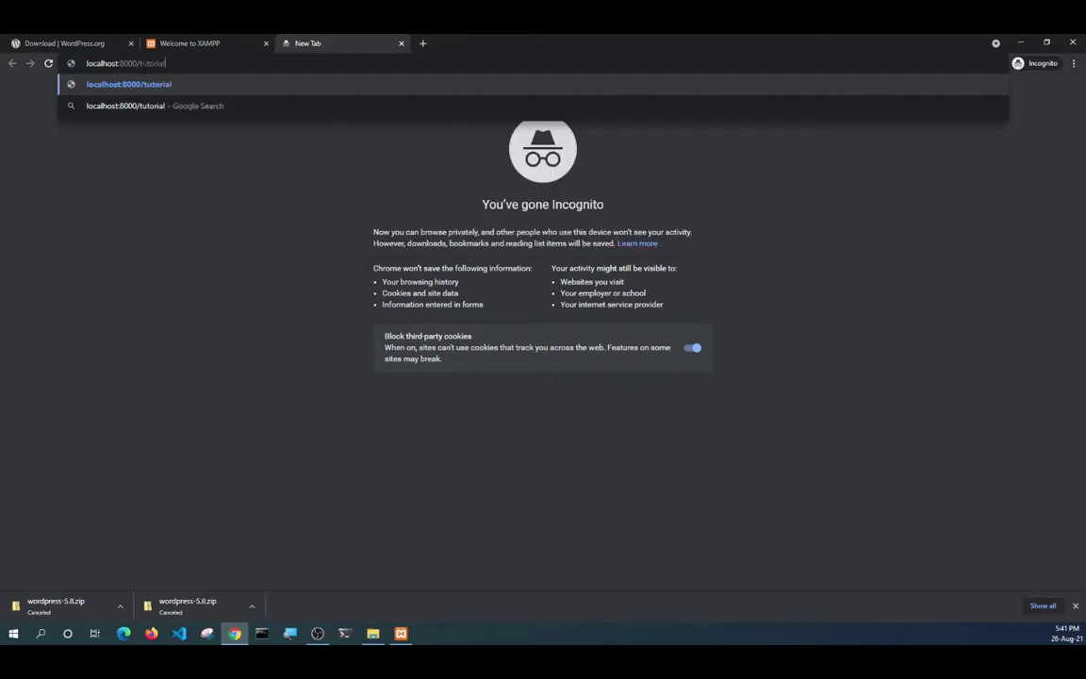
key("Return")
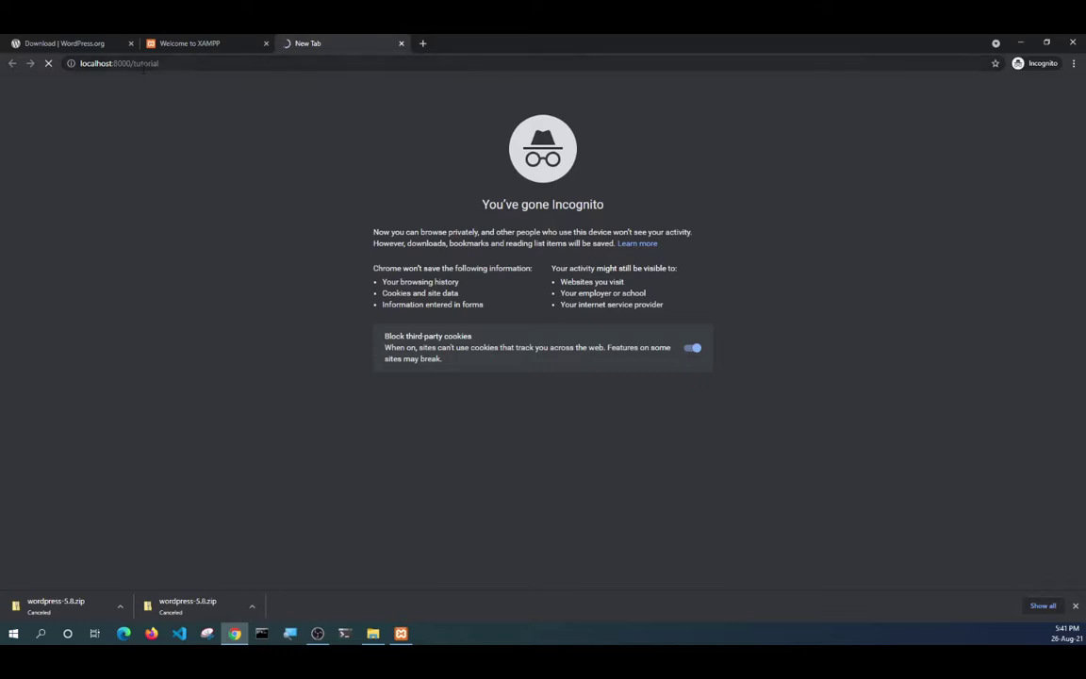
Close the download bar and return to the WordPress setup-config language page.
left_click(252, 607)
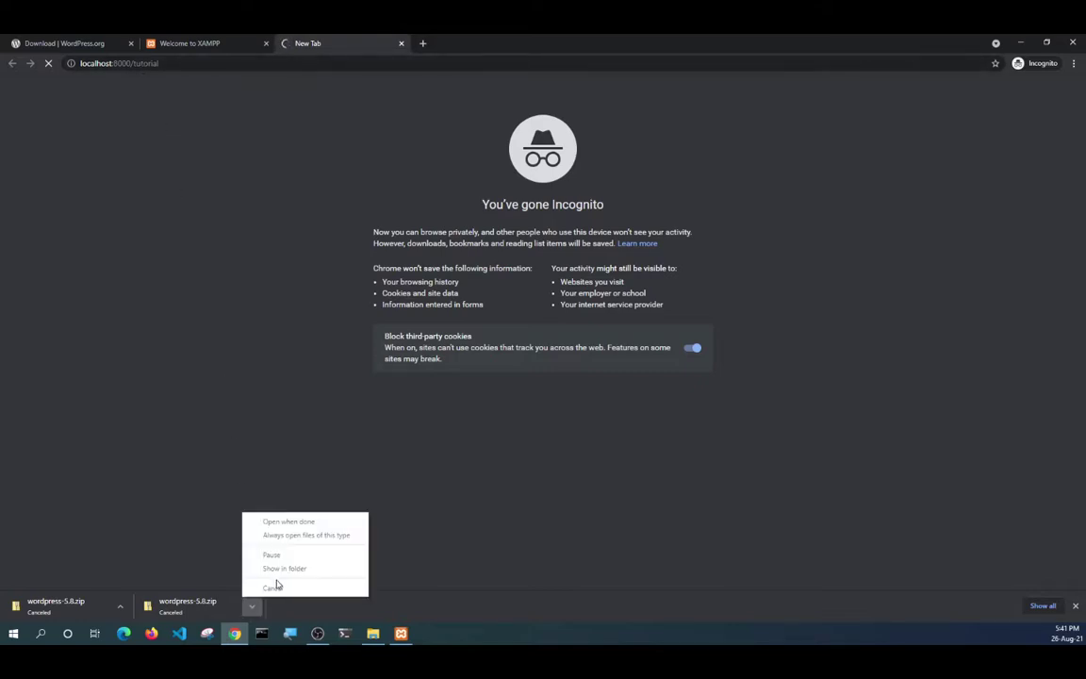
left_click(207, 615)
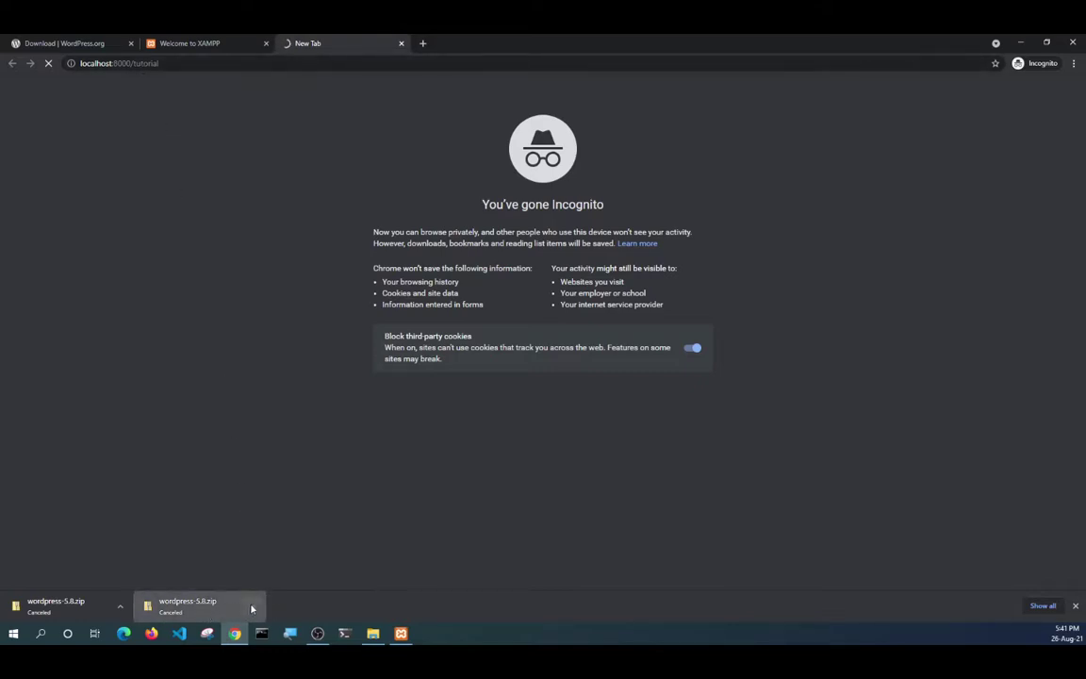
left_click(253, 609)
left_click(120, 608)
left_click(121, 608)
right_click(78, 613)
left_click(348, 424)
left_click(1075, 605)
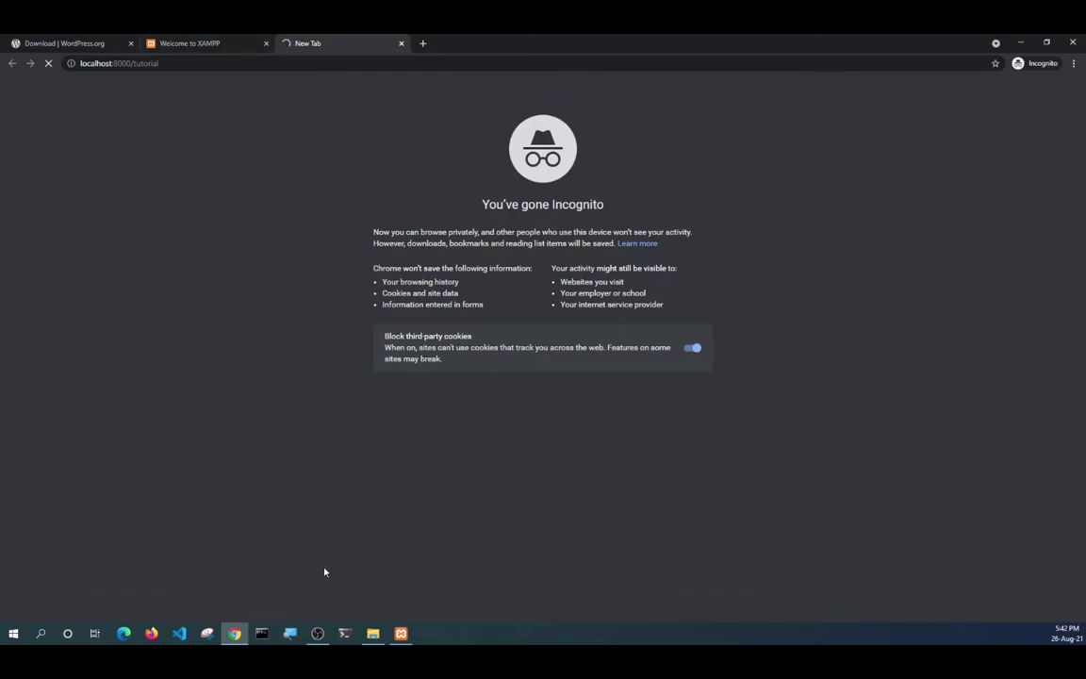
left_click(374, 636)
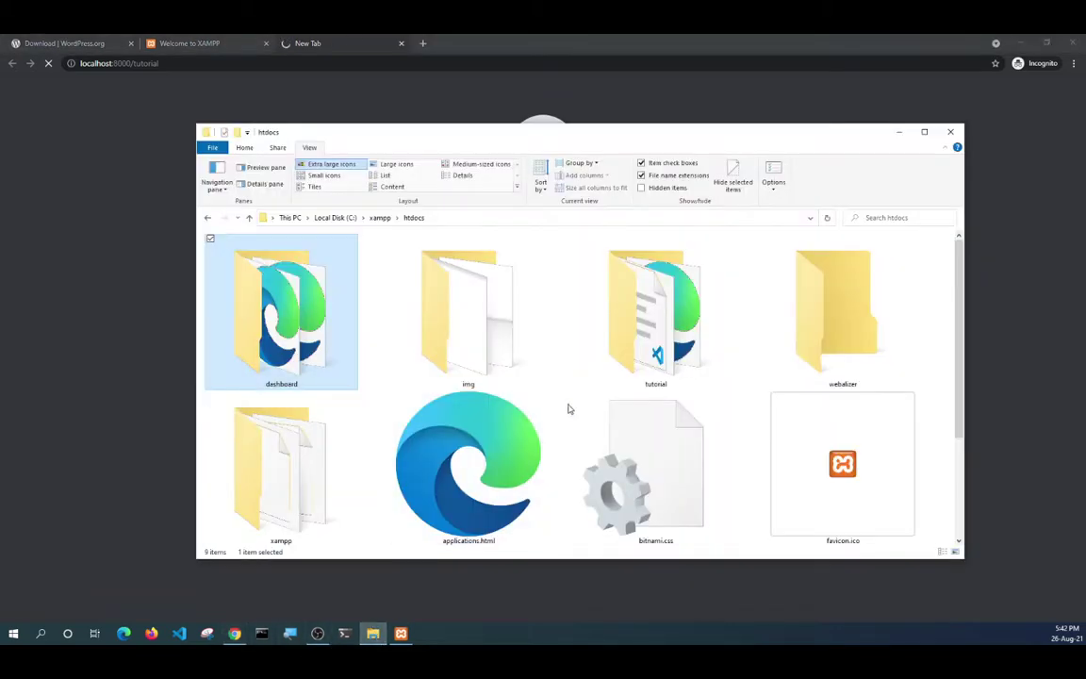
left_click(558, 41)
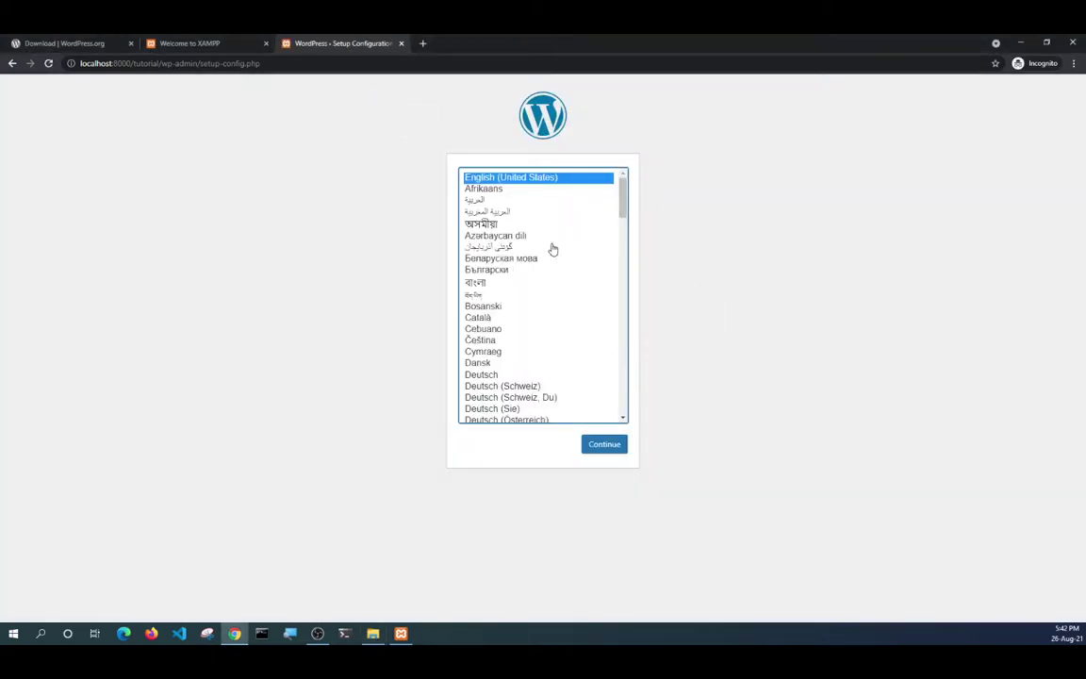
Continue with English (United States) to reach the database-details welcome page.
left_click(604, 446)
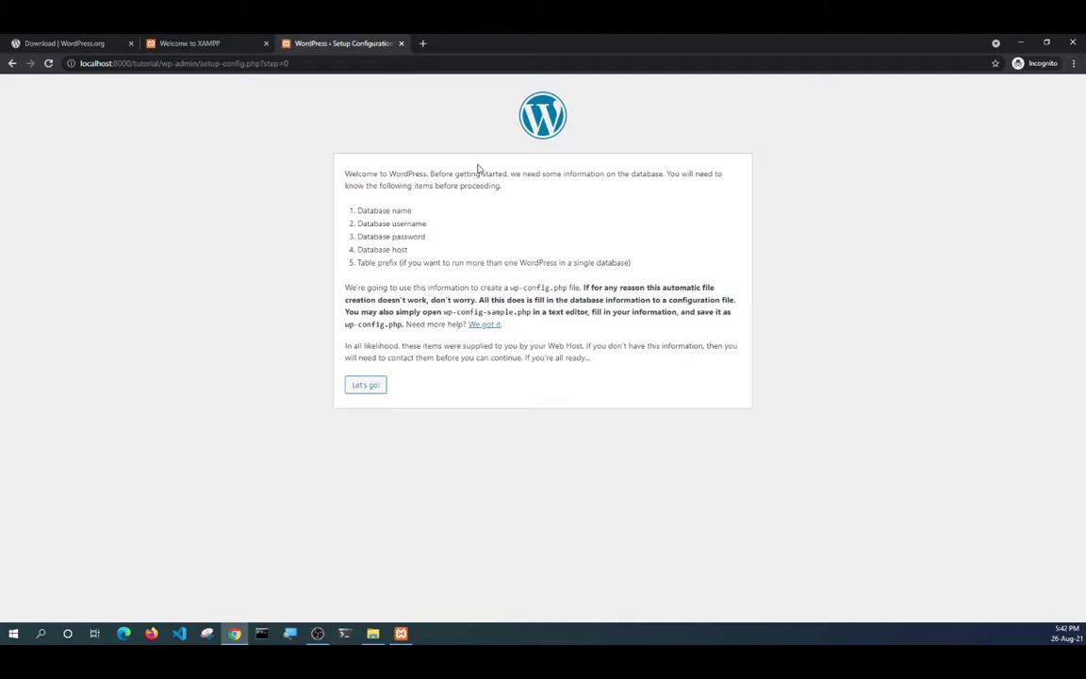
Start the database step and paste 'tutorial' from the URL as the Database Name.
left_click(366, 387)
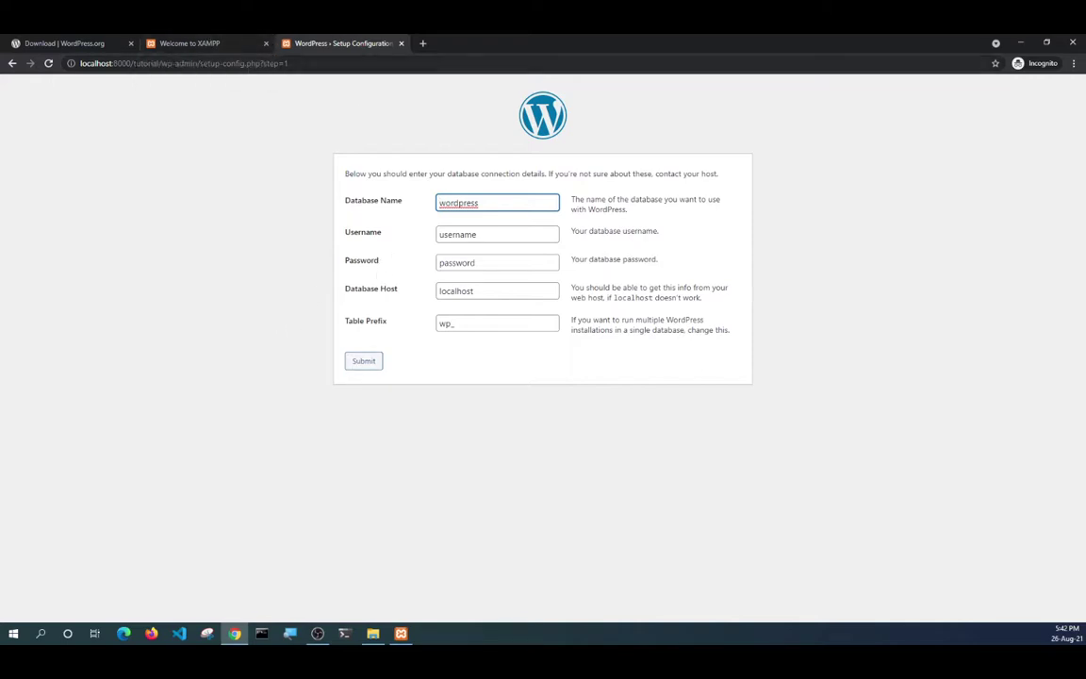
left_click_drag(133, 64, 156, 63)
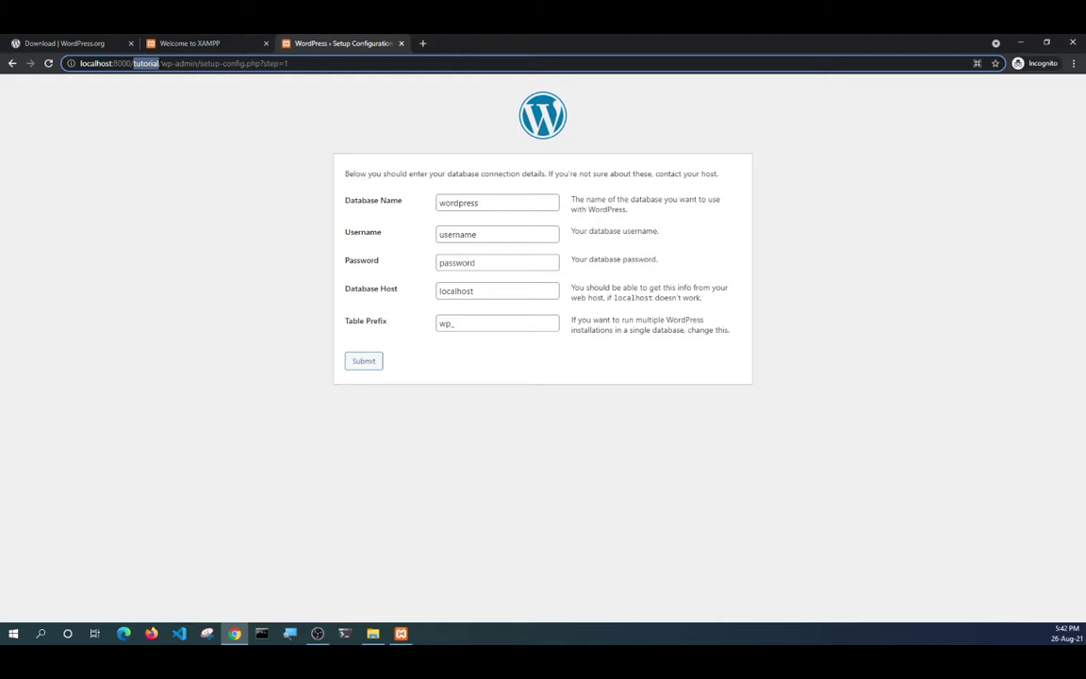
right_click(140, 66)
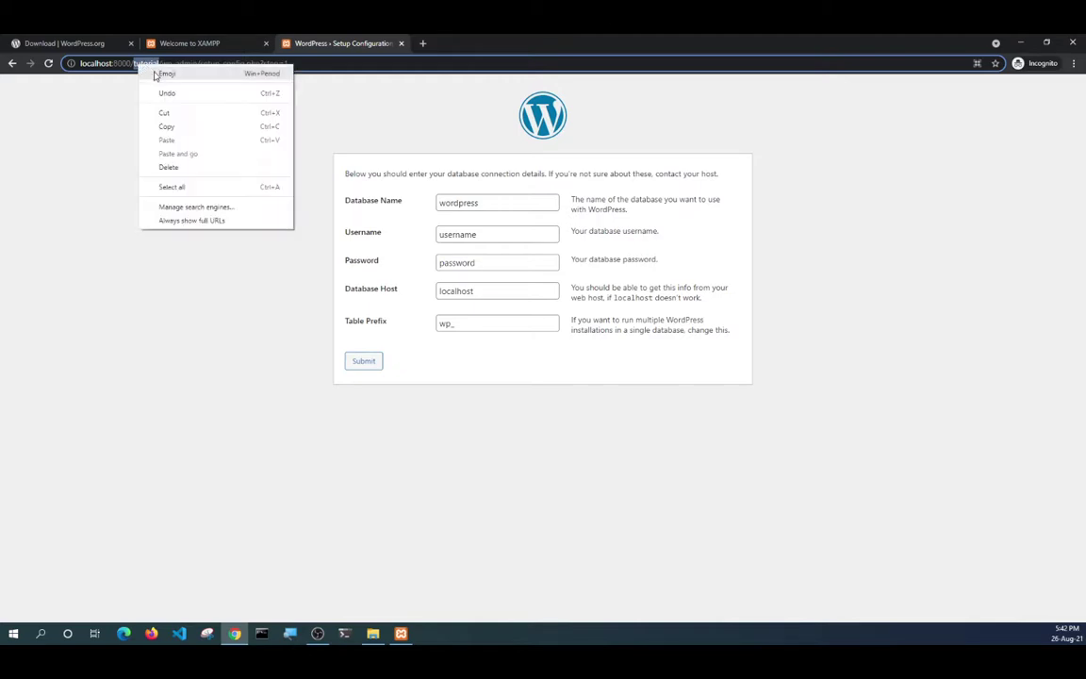
left_click(156, 123)
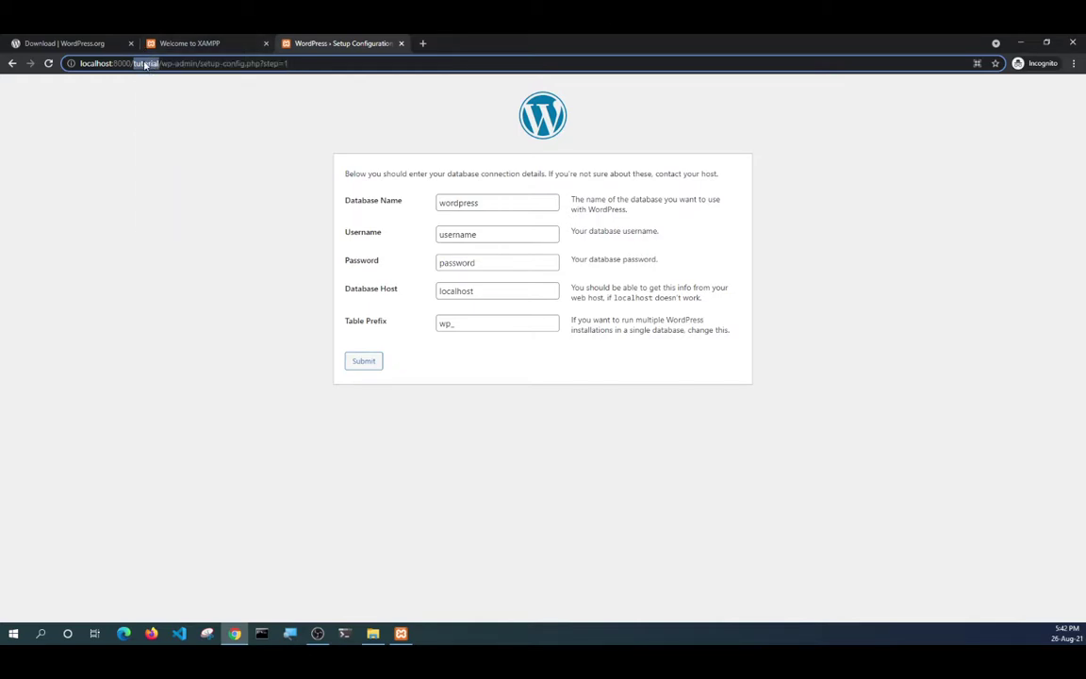
left_click(463, 203)
double_click(463, 203)
right_click(464, 204)
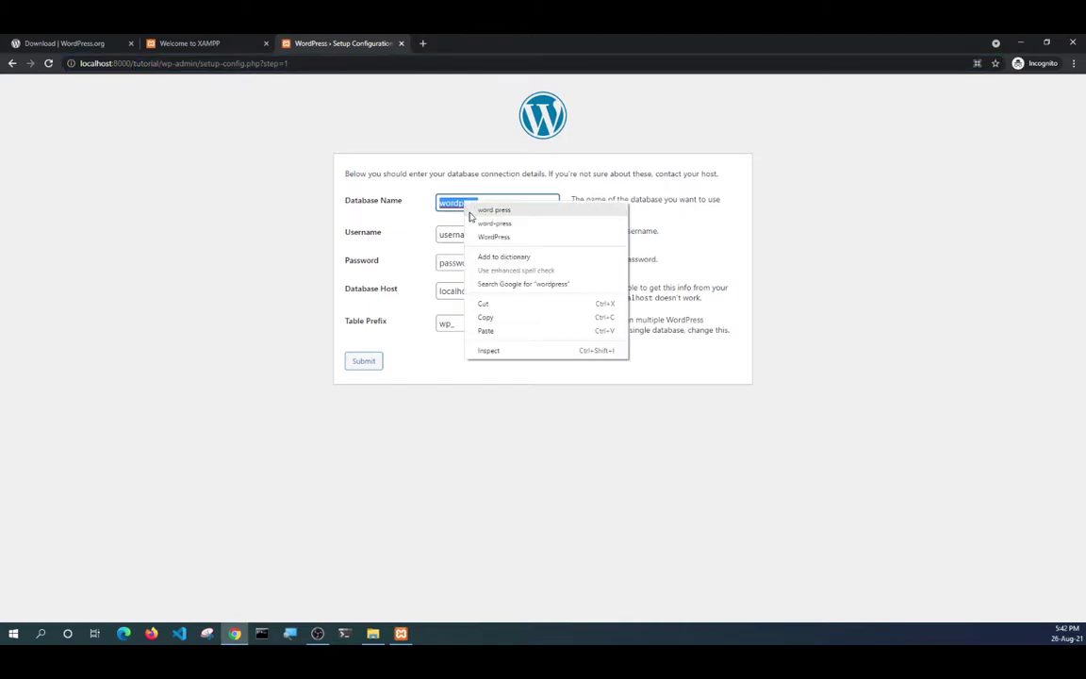
left_click(486, 331)
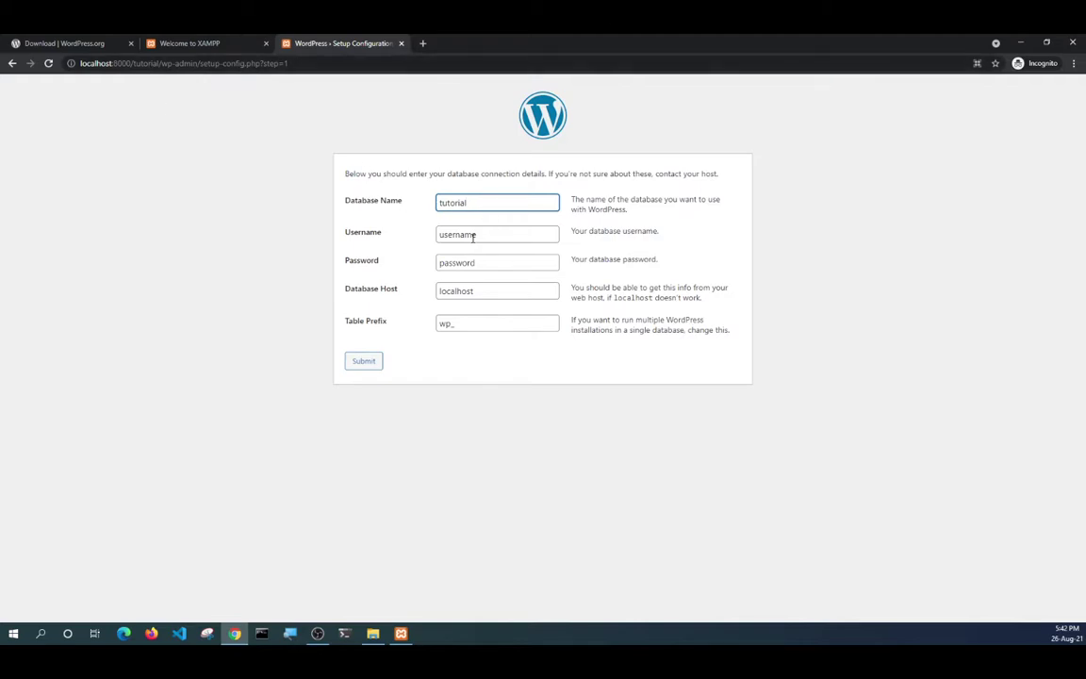
Set the username to root, leave the password empty, and submit the connection form.
double_click(442, 202)
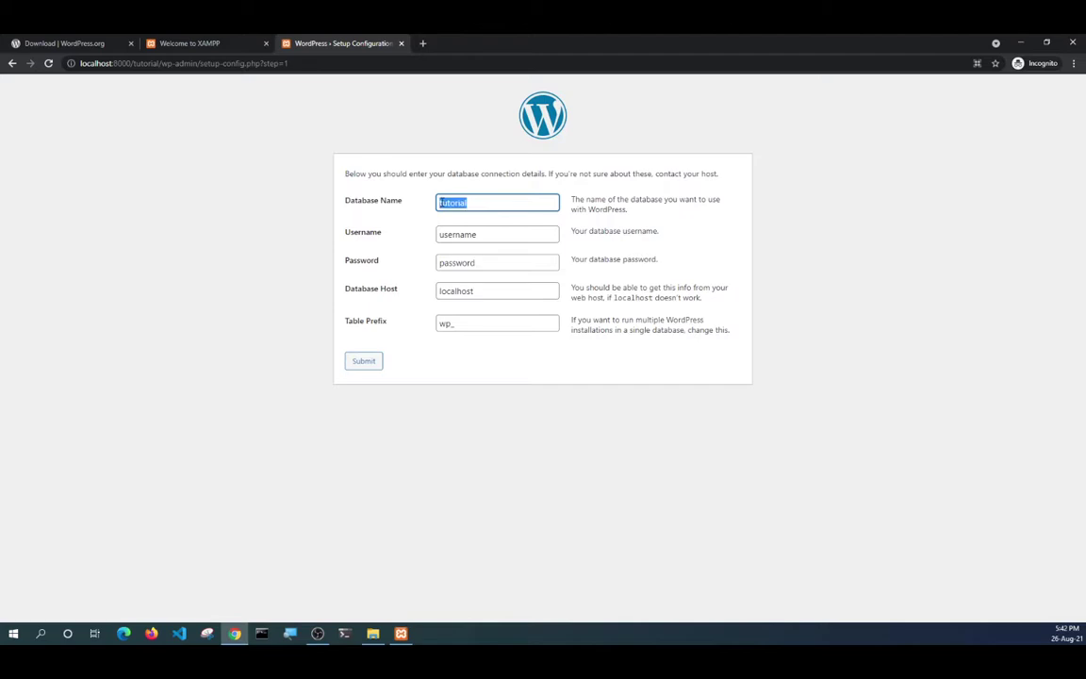
left_click(458, 235)
double_click(458, 235)
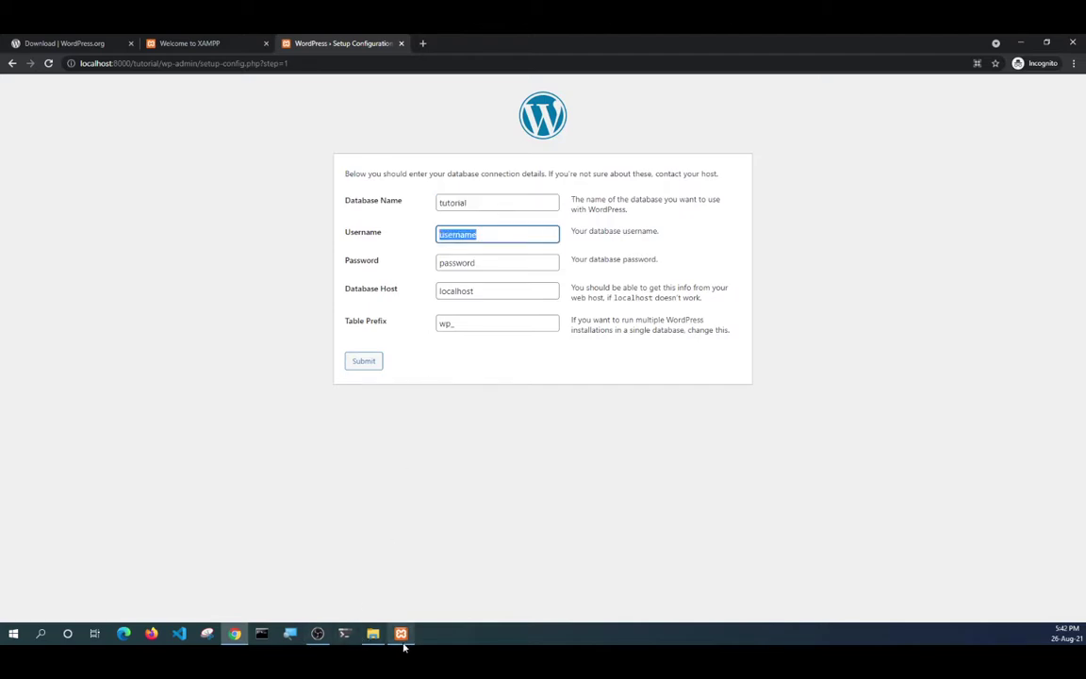
left_click(402, 637)
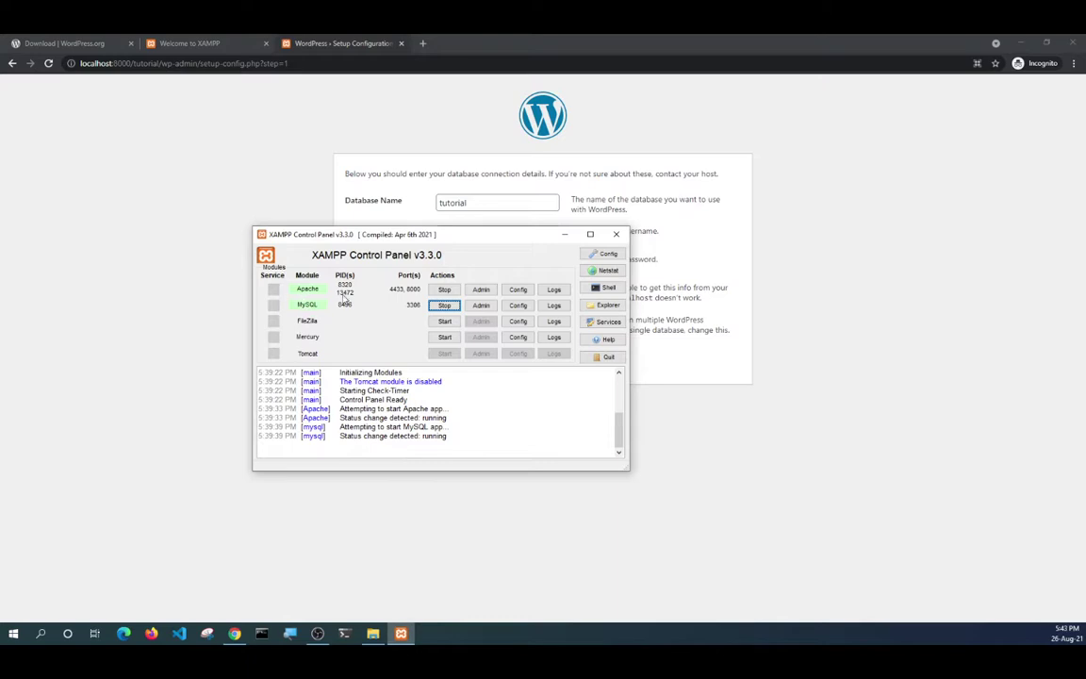
left_click_drag(449, 173, 458, 173)
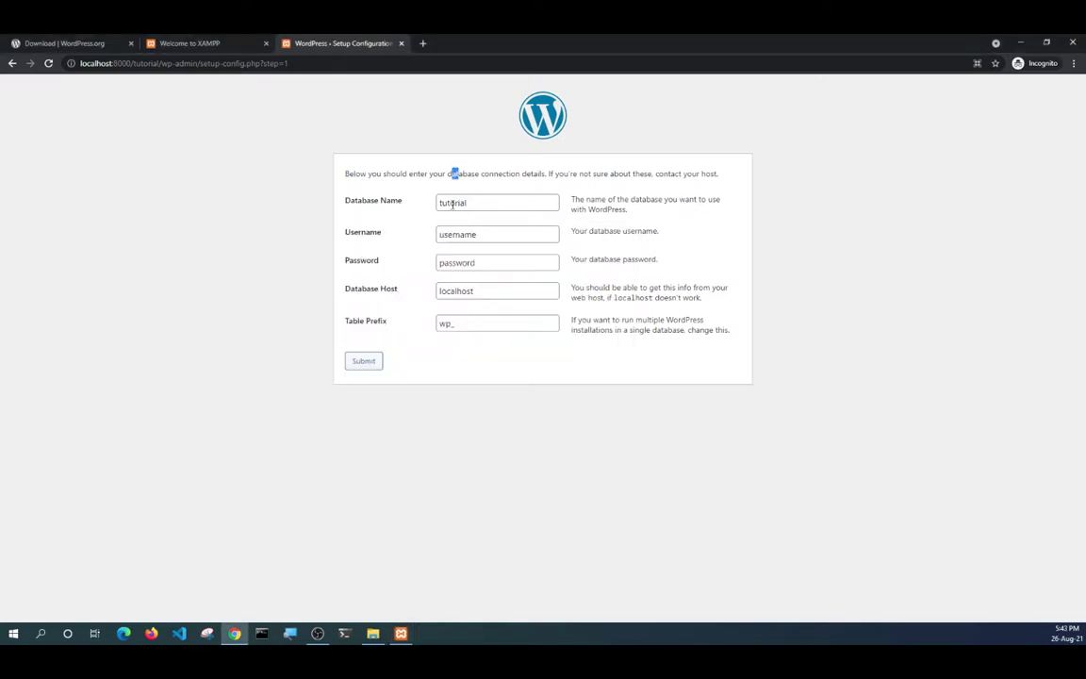
double_click(457, 233)
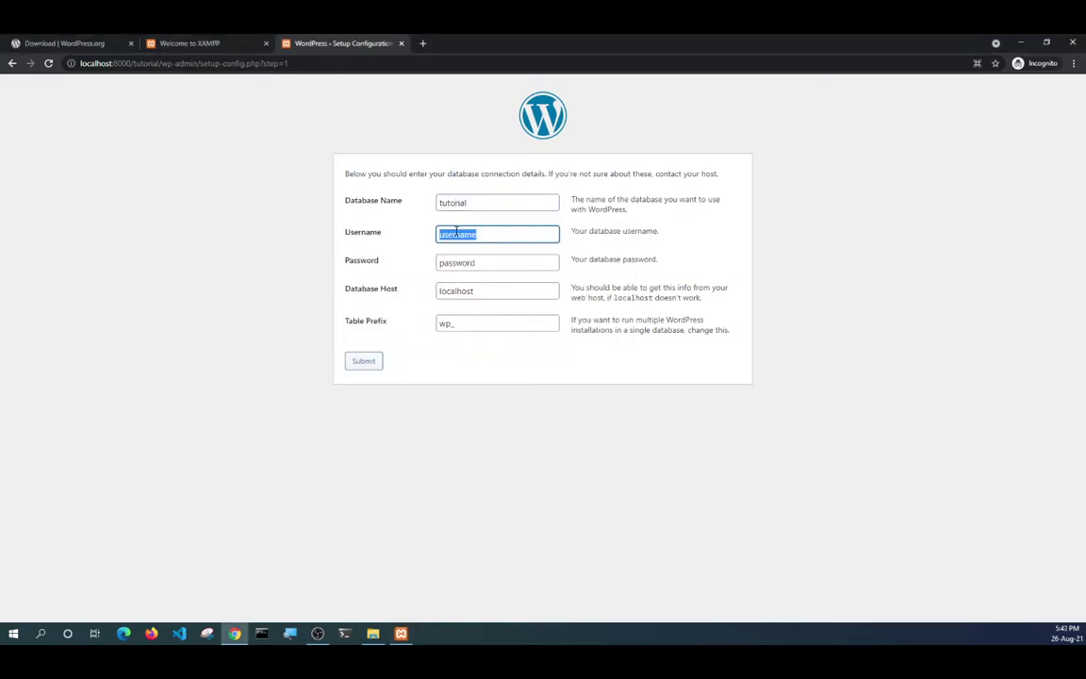
type("root")
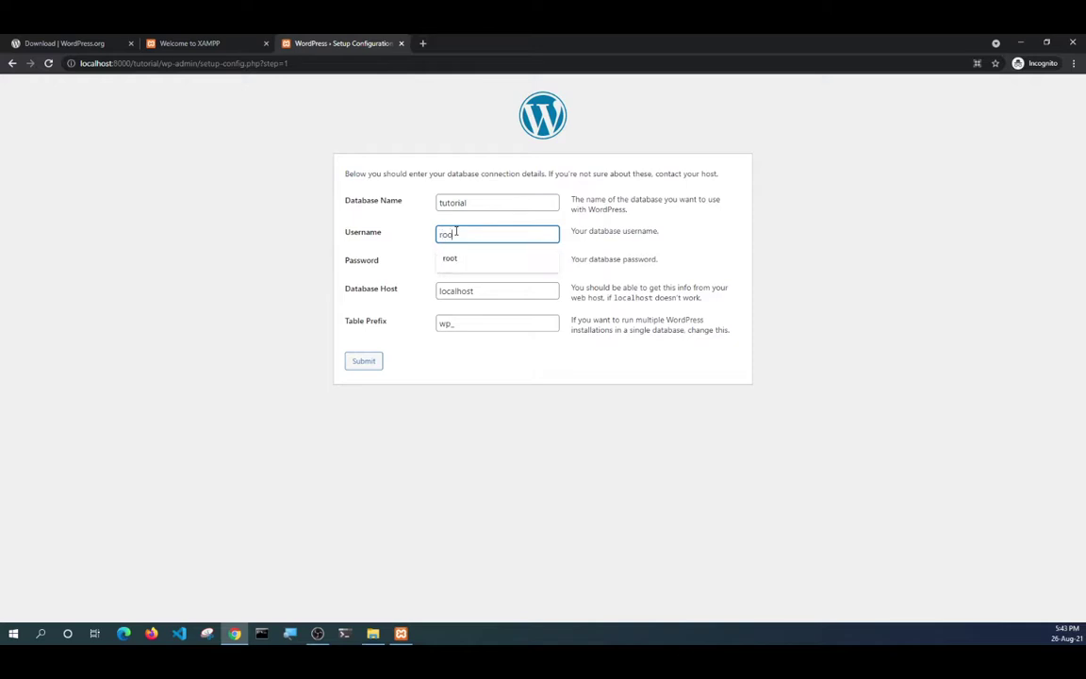
left_click(454, 263)
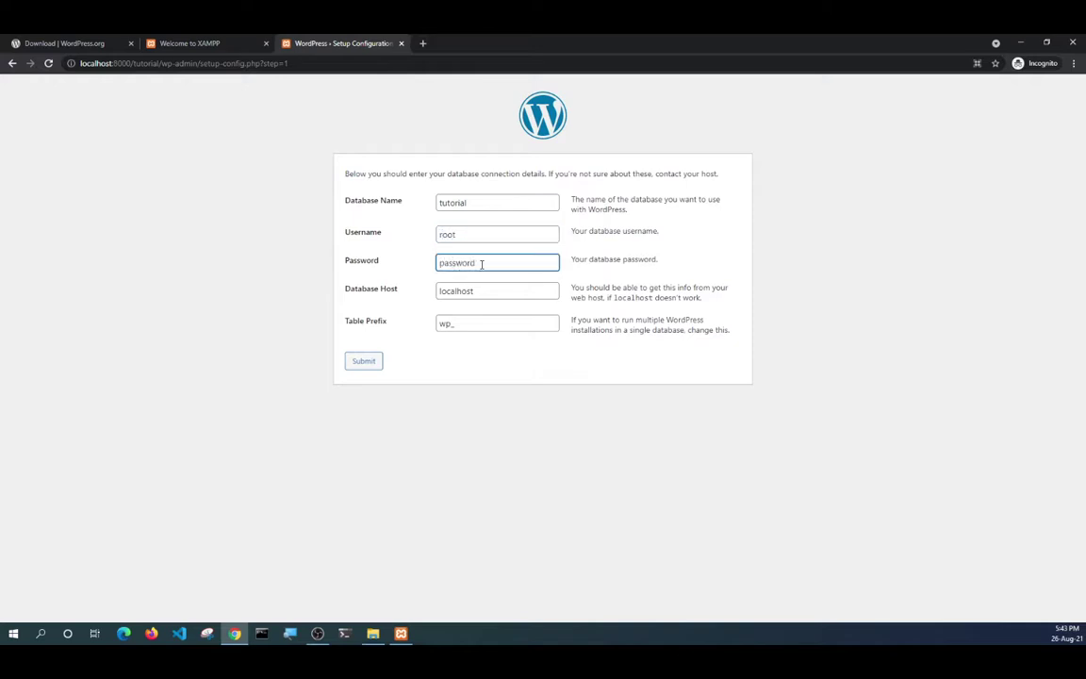
left_click_drag(482, 265, 396, 272)
key("BackSpace")
left_click(400, 385)
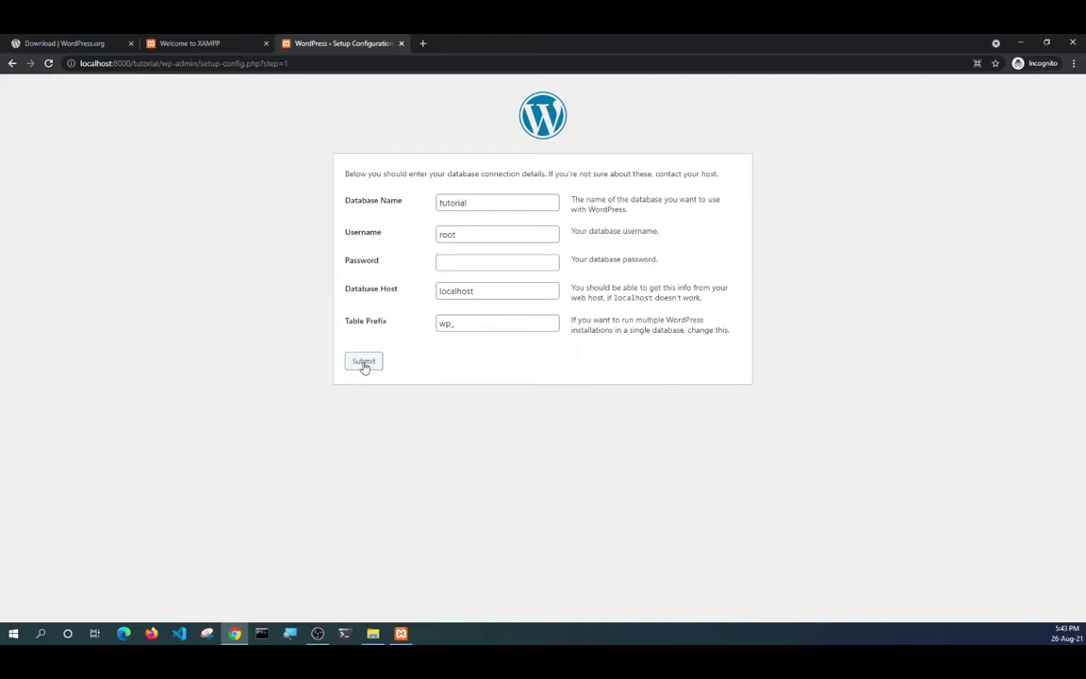
left_click(364, 366)
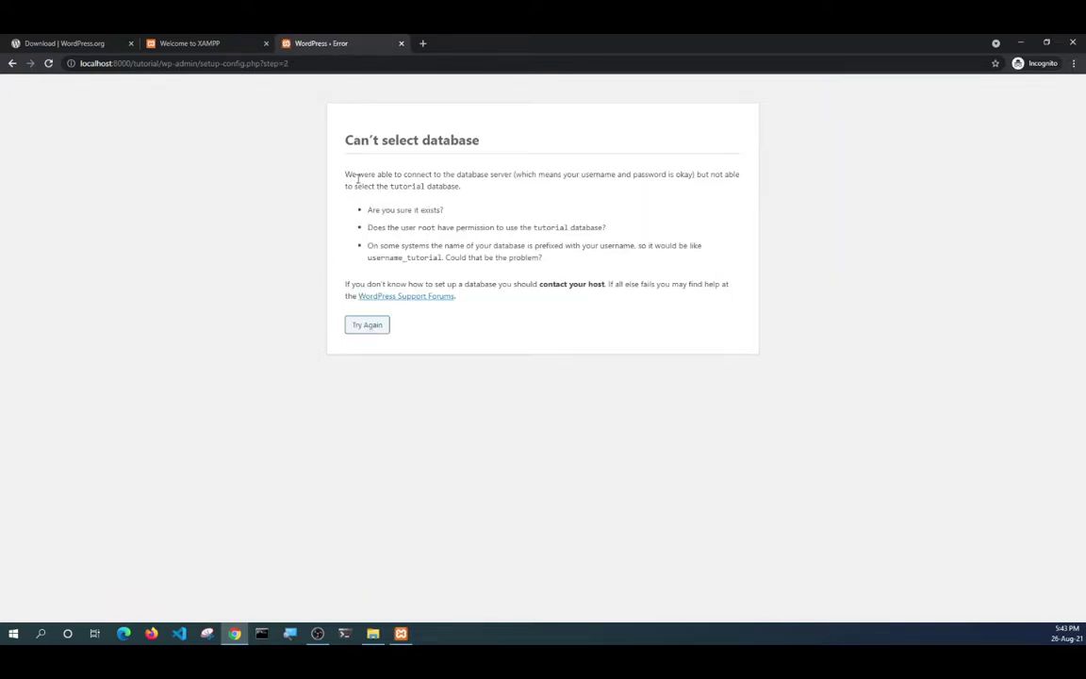
Leave the 'Can't select database' error page with Try Again to reach the connection form.
left_click_drag(348, 175, 598, 263)
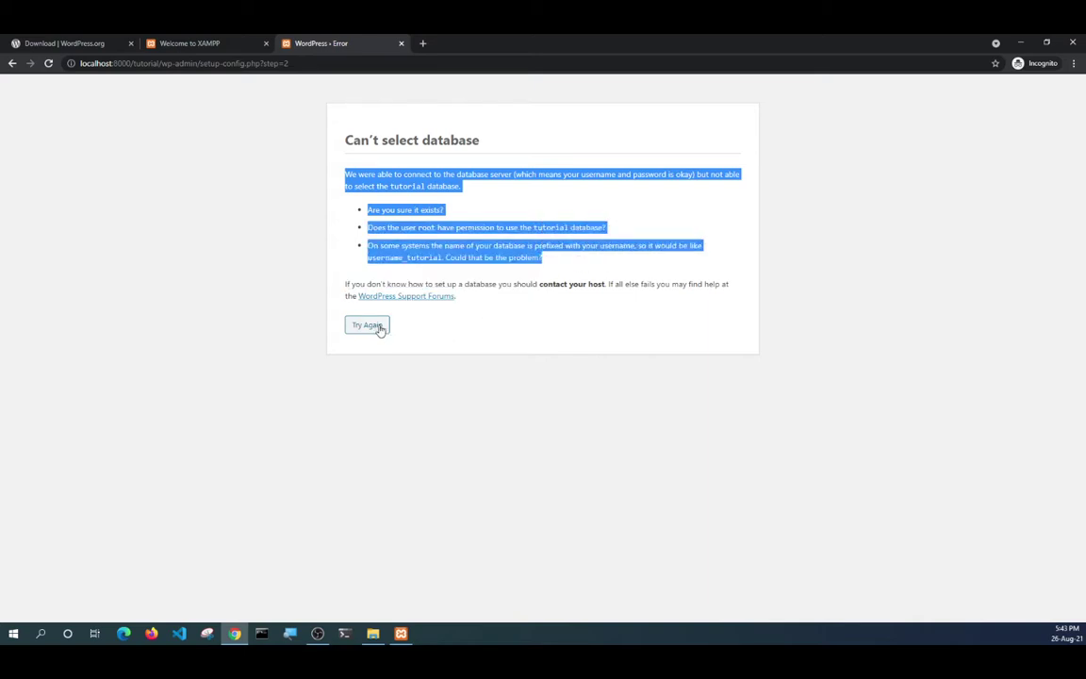
left_click(375, 326)
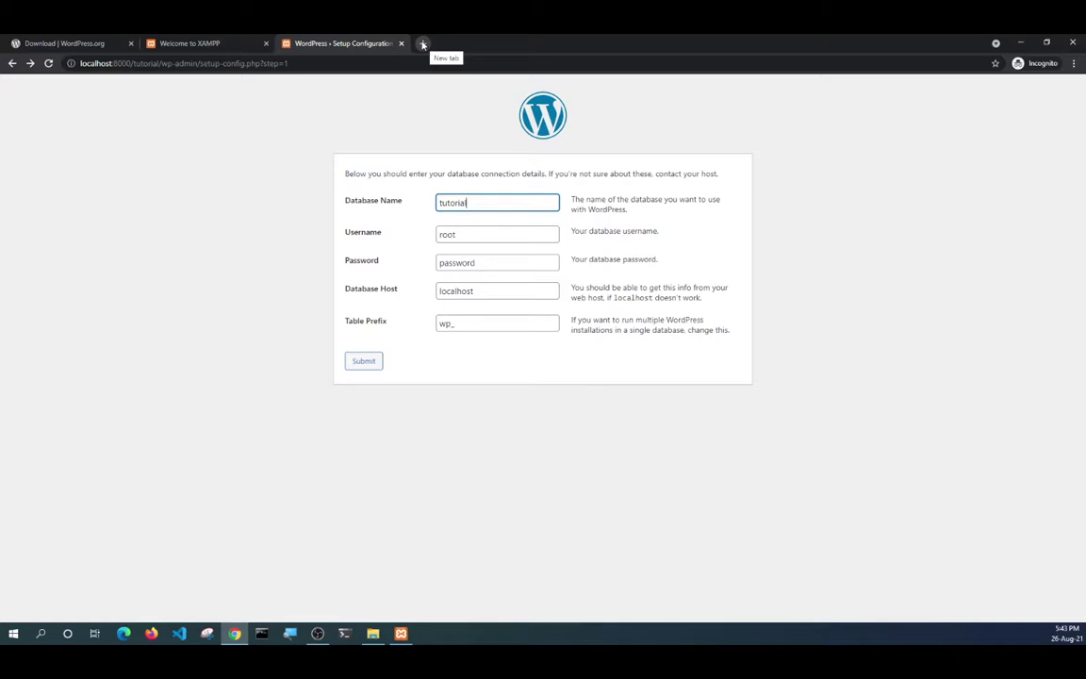
Load localhost:8000/phpmyadmin in a new incognito tab.
left_click(423, 45)
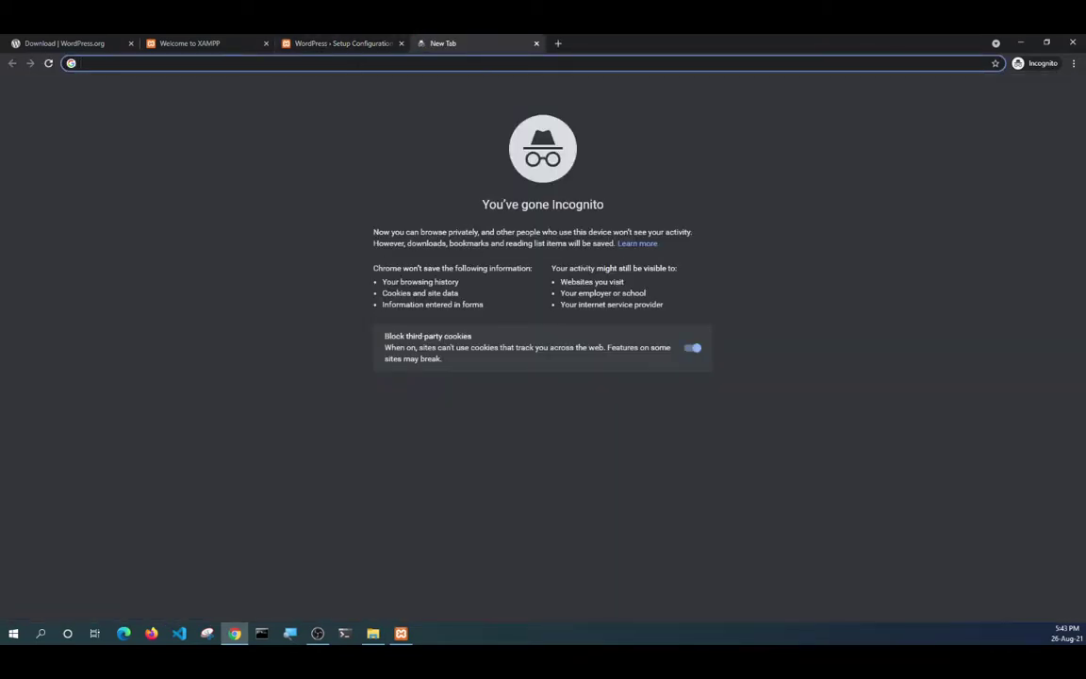
type("loc")
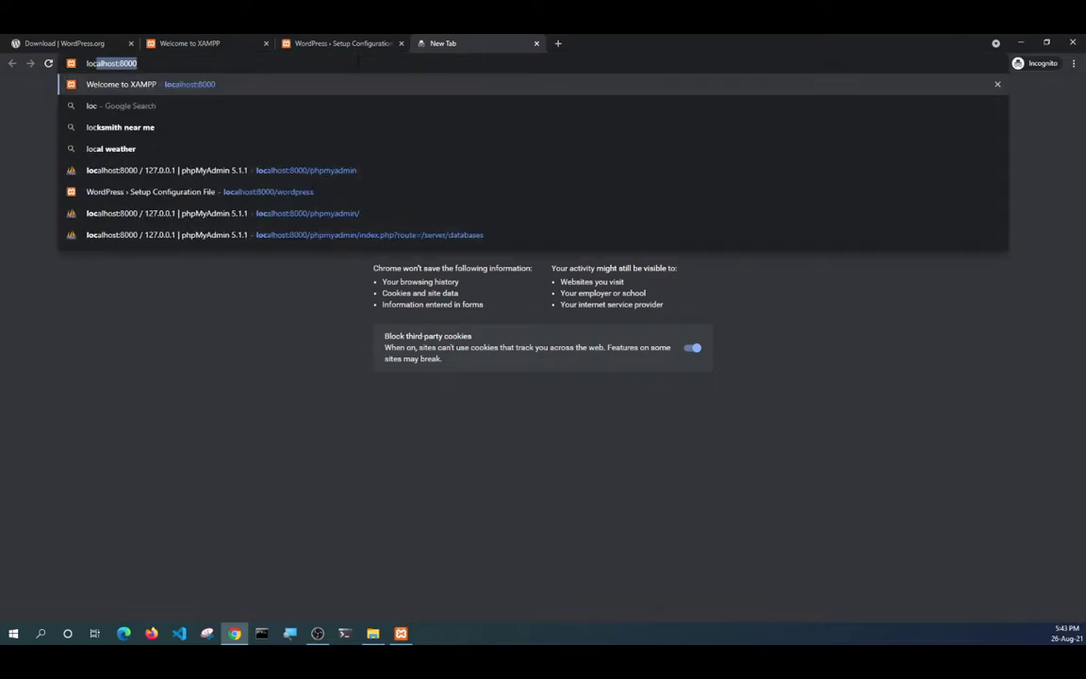
type("alhost:")
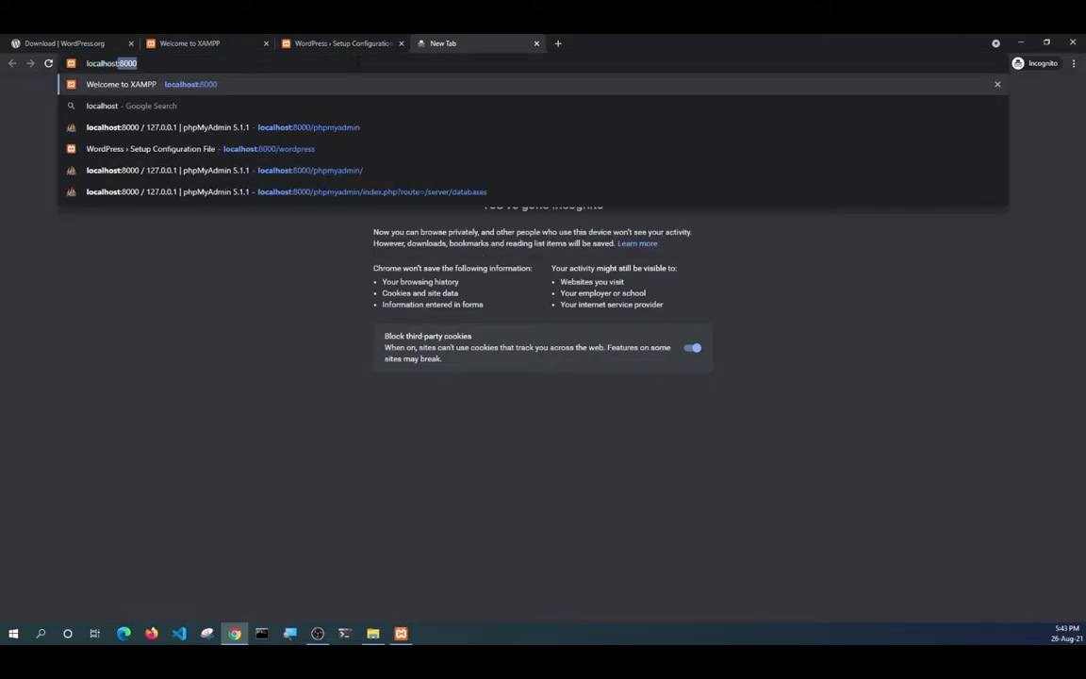
type("800")
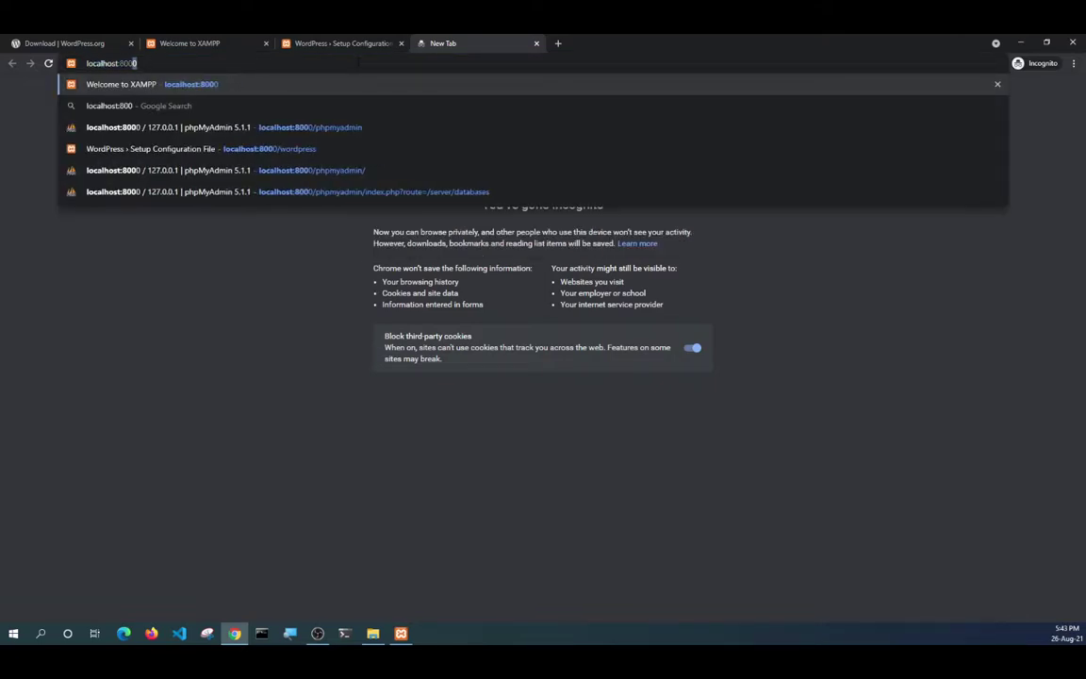
type("0/php")
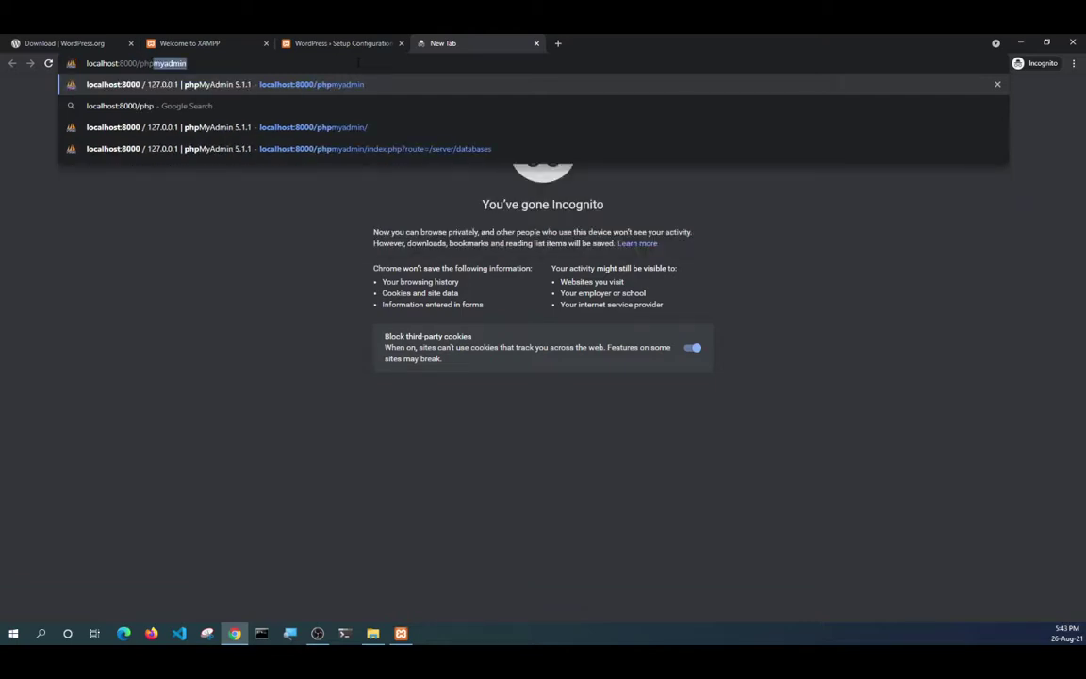
type("myadmin")
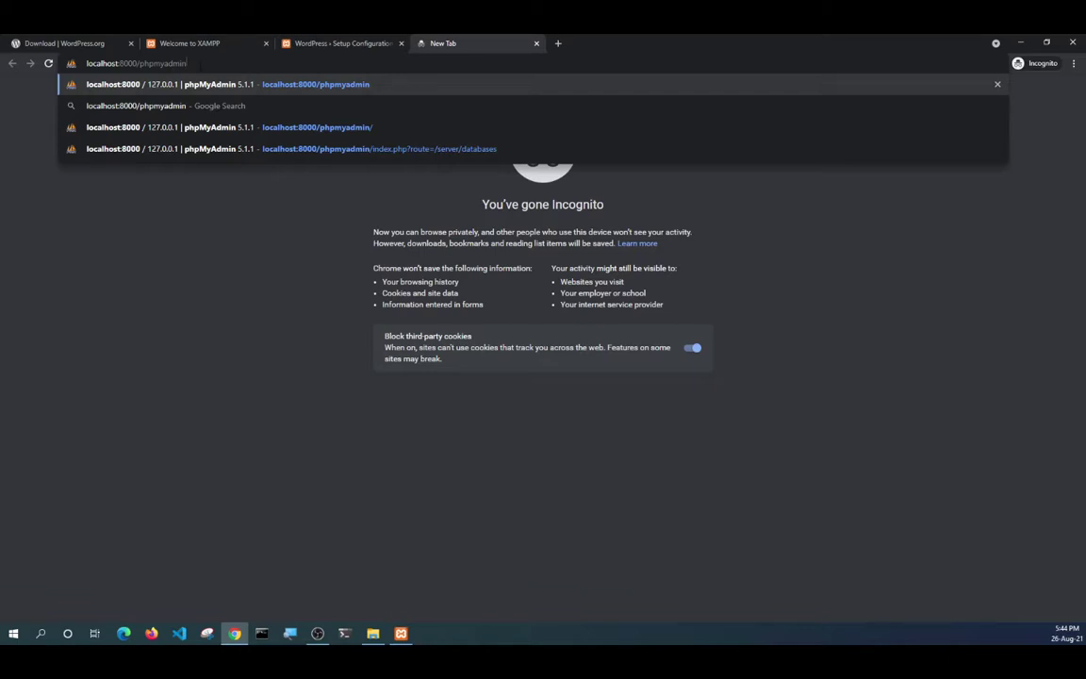
key("Return")
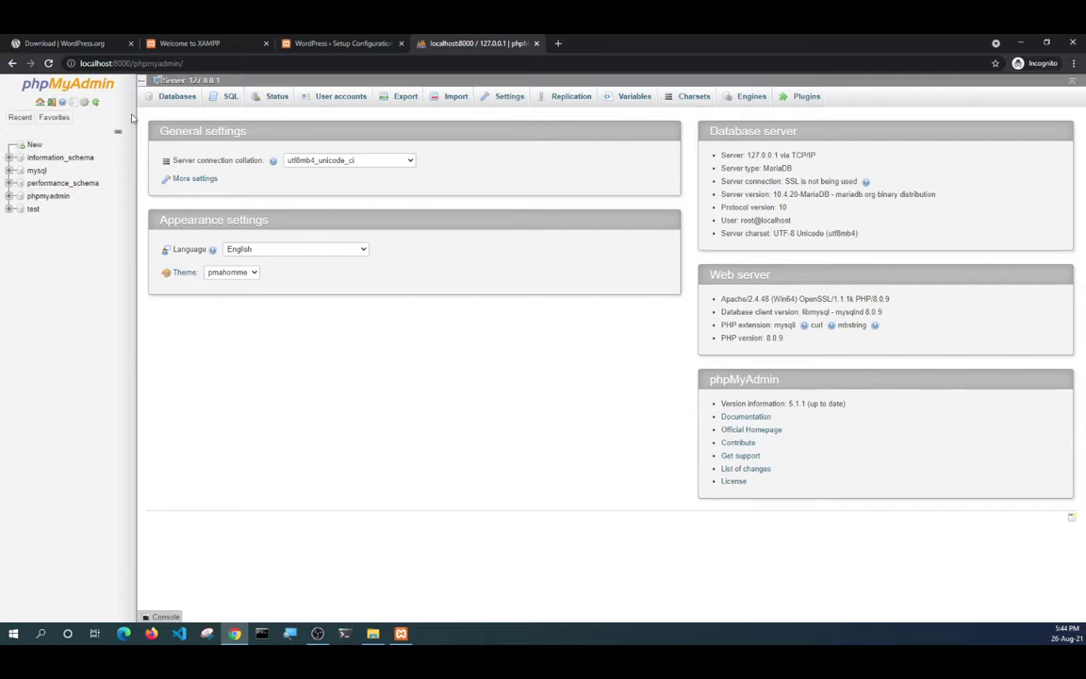
Open phpMyAdmin's Databases page and copy 'tutorial' from the WordPress form.
left_click(163, 98)
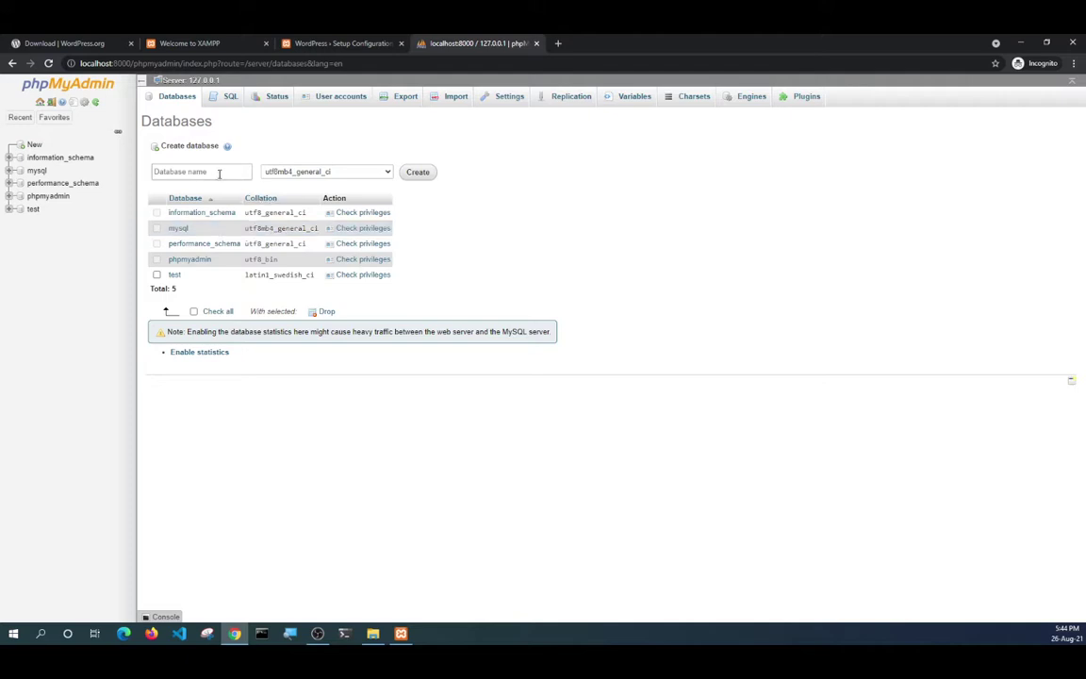
left_click(312, 44)
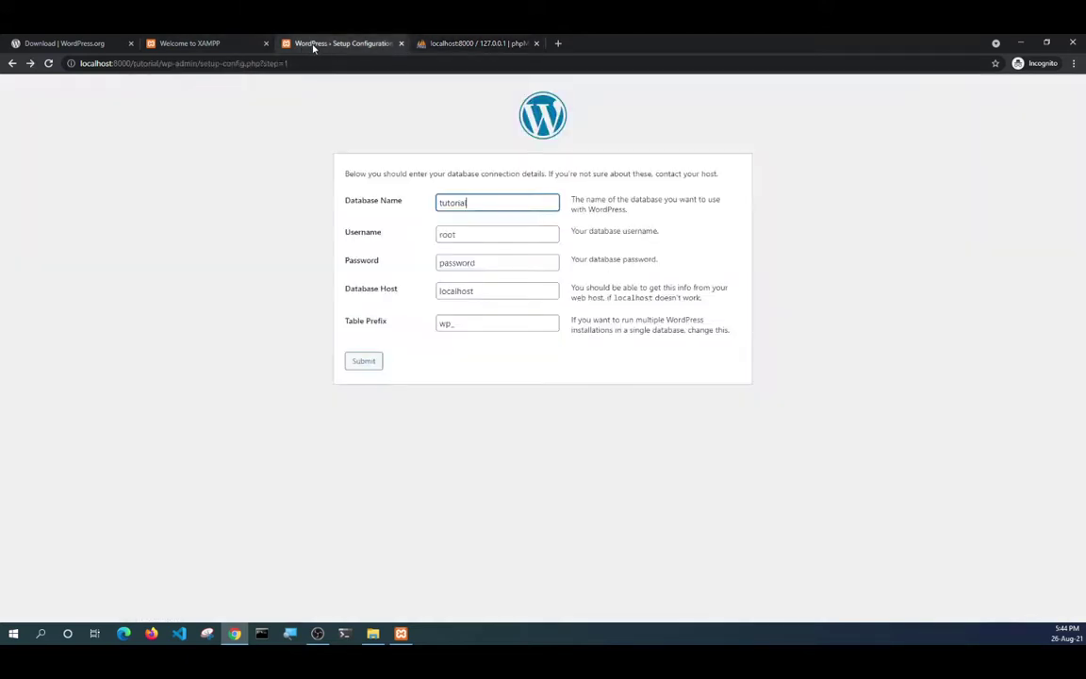
left_click_drag(476, 204, 417, 205)
right_click(440, 204)
left_click(482, 248)
left_click(440, 40)
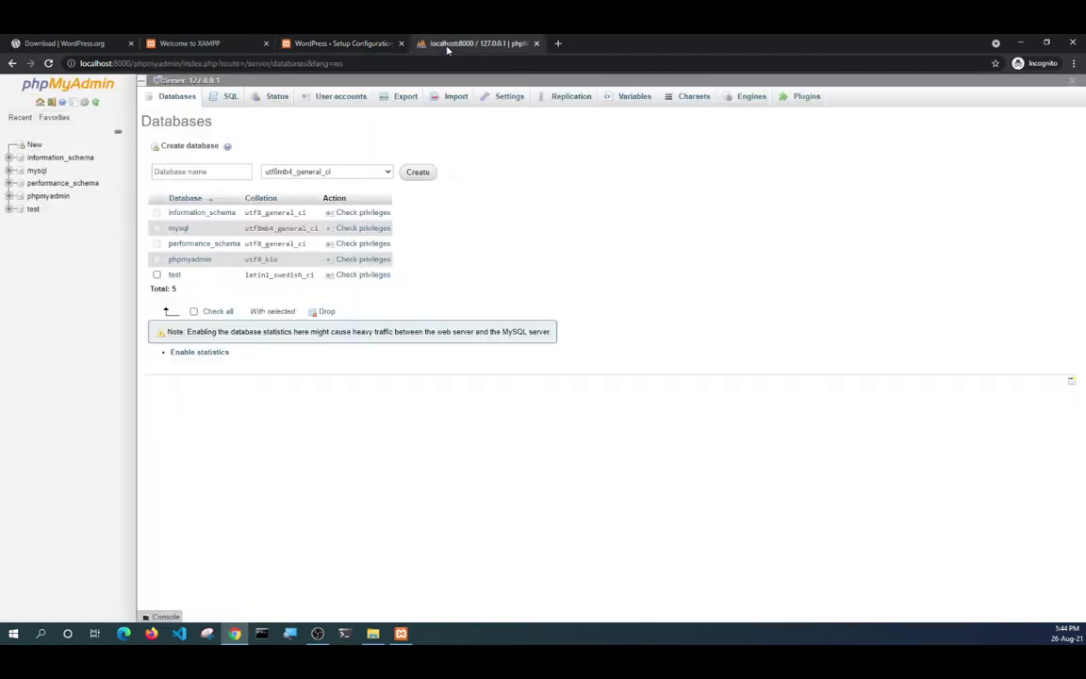
right_click(185, 170)
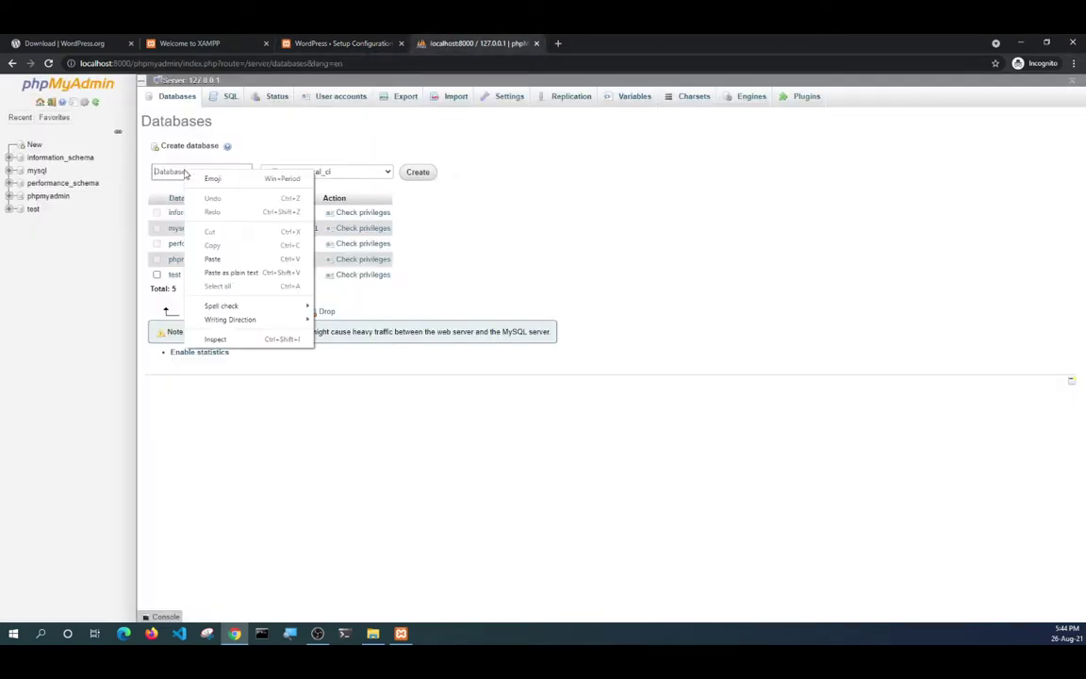
left_click(281, 40)
Paste 'tutorial' as the new database name in phpMyAdmin.
left_click(315, 44)
right_click(453, 204)
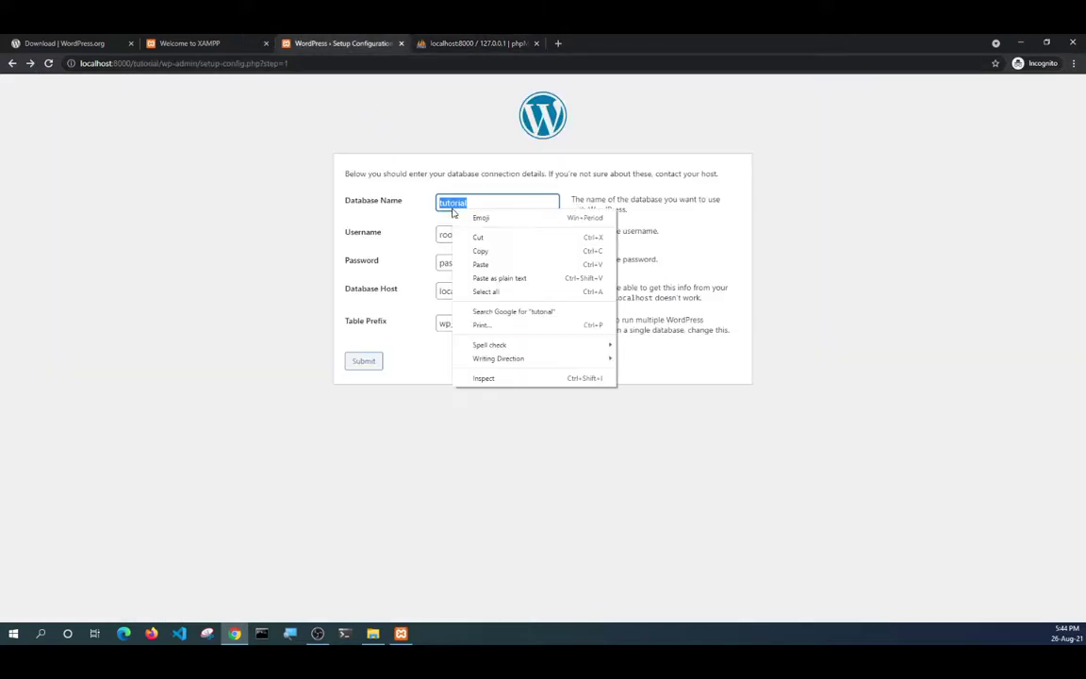
left_click(456, 200)
right_click(455, 201)
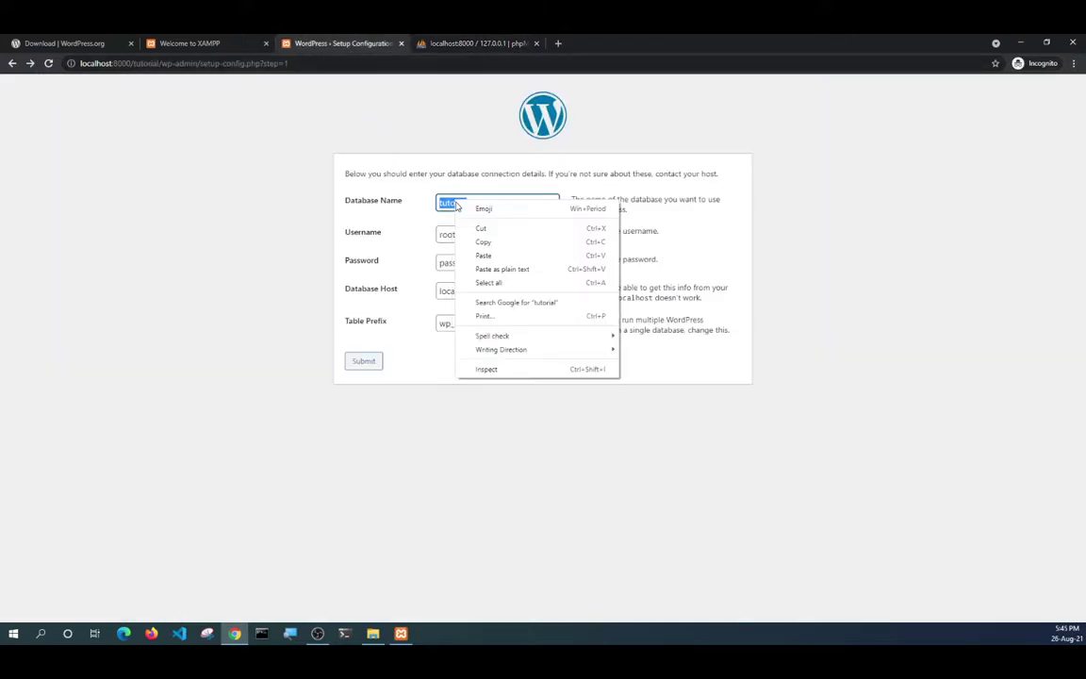
left_click(482, 242)
left_click(450, 47)
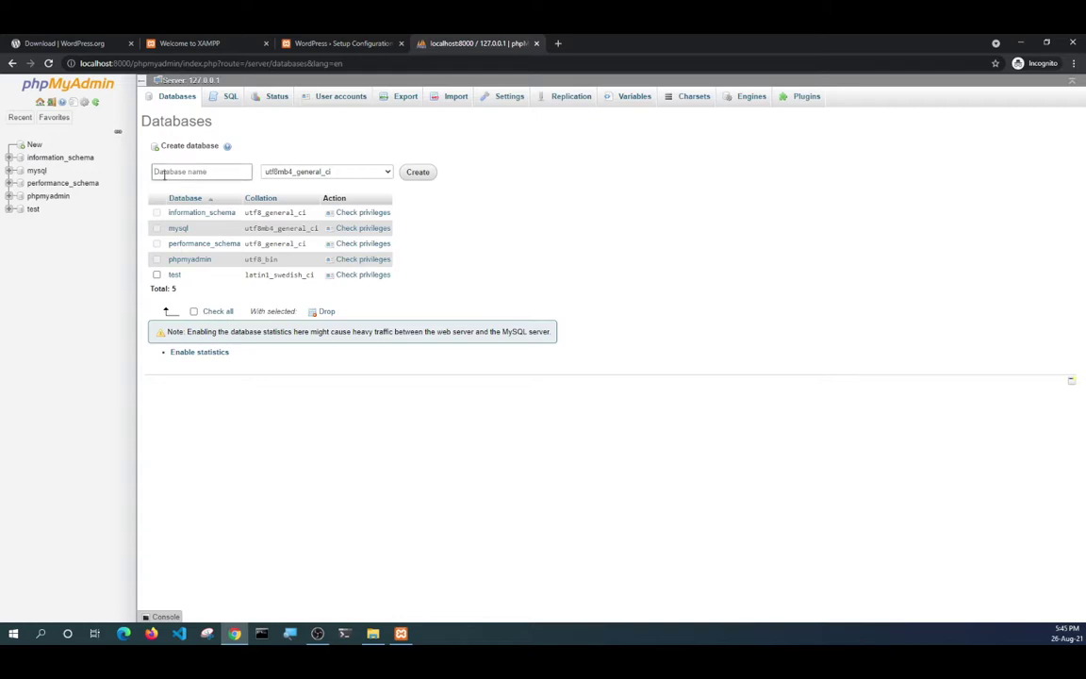
right_click(160, 172)
left_click(188, 265)
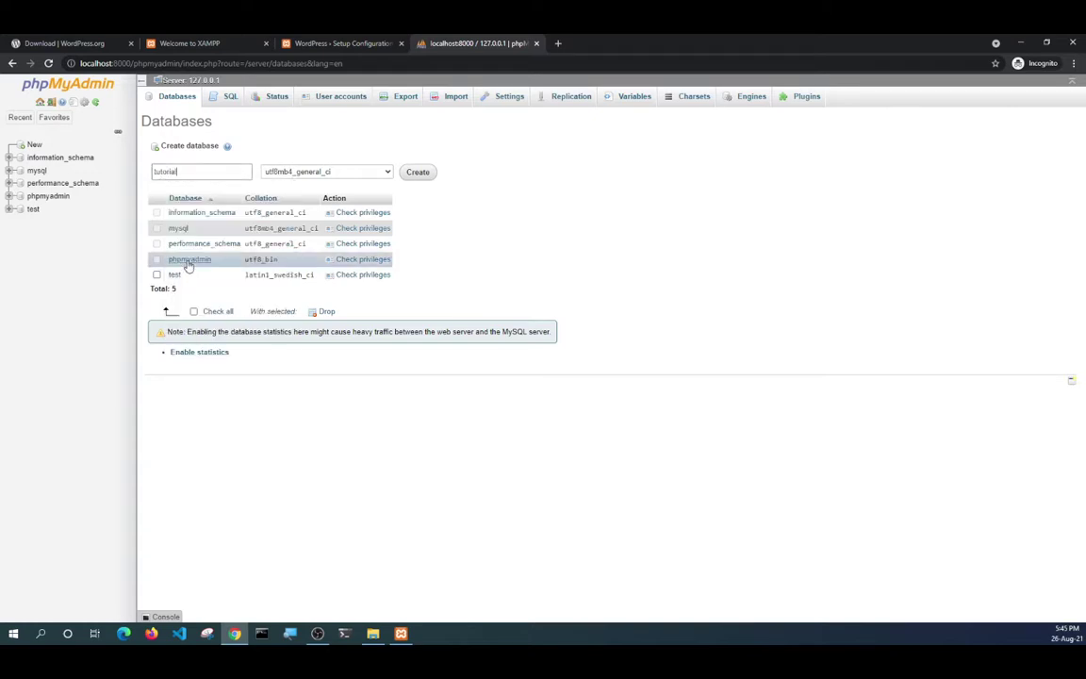
Choose the utf8mb4_bin collation and create the tutorial database.
left_click(343, 172)
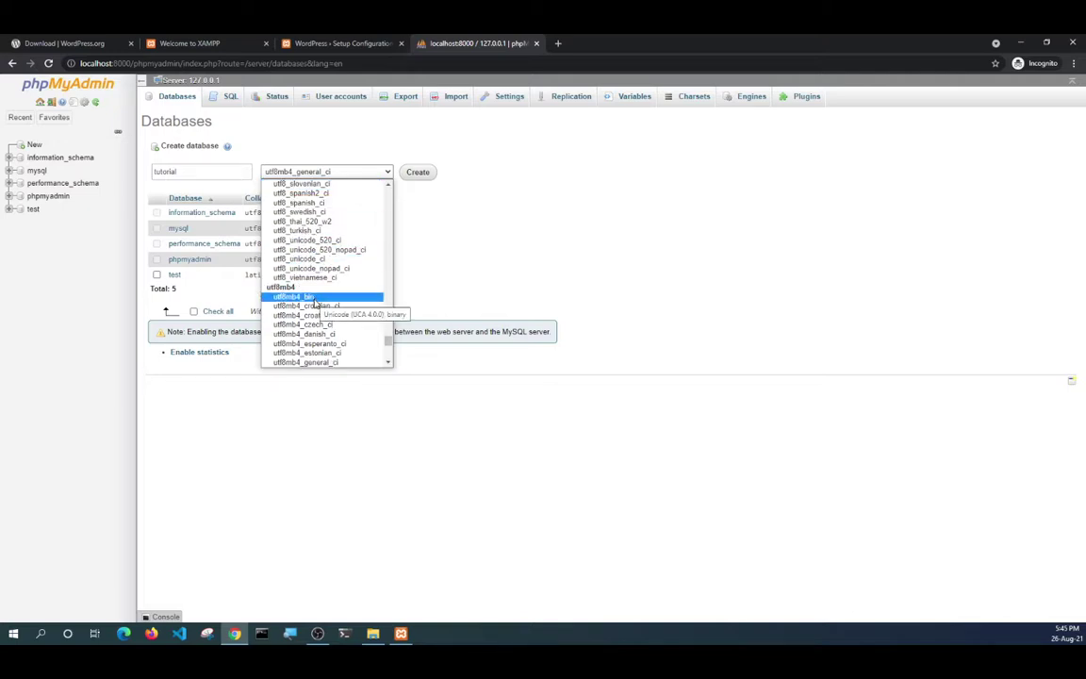
left_click(294, 297)
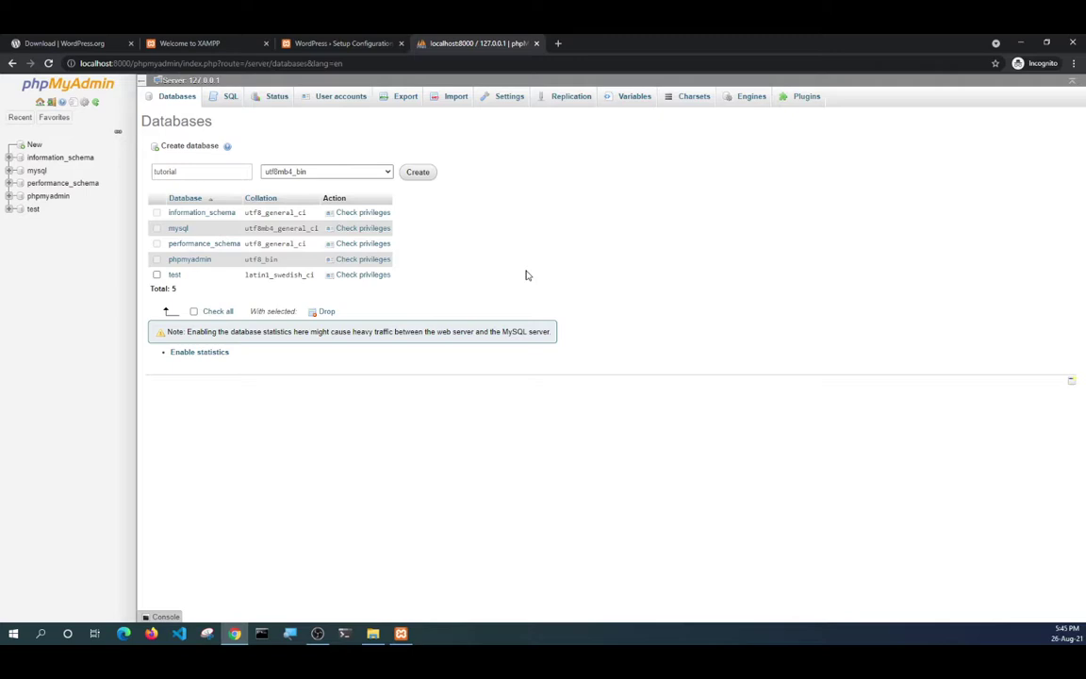
left_click(386, 172)
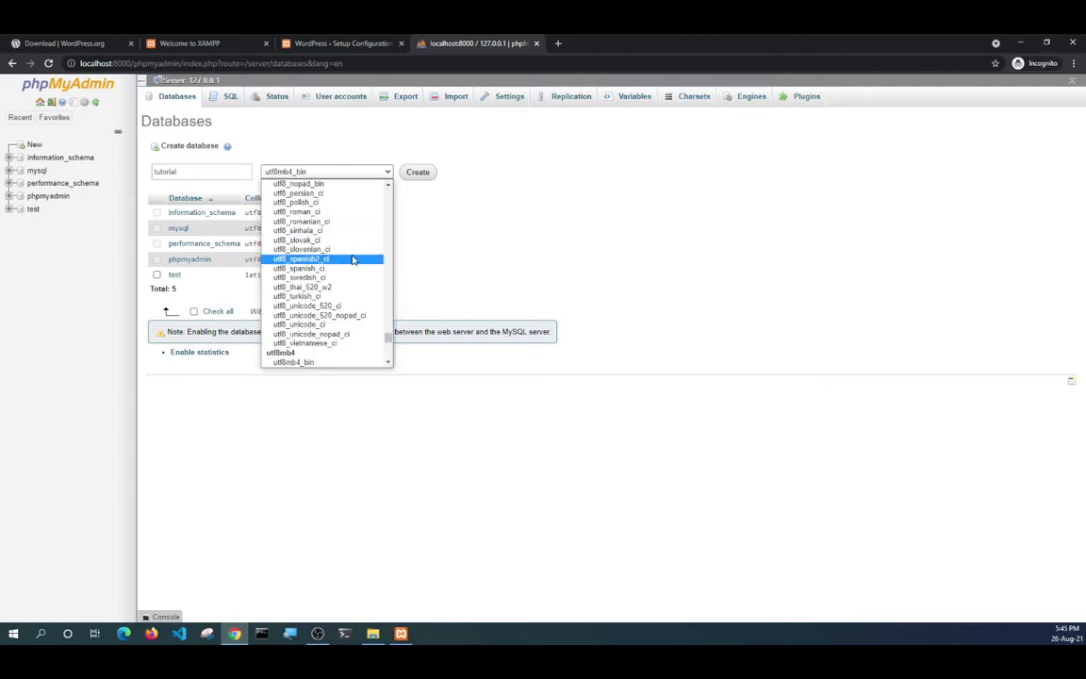
scroll(351, 259, "down", 4)
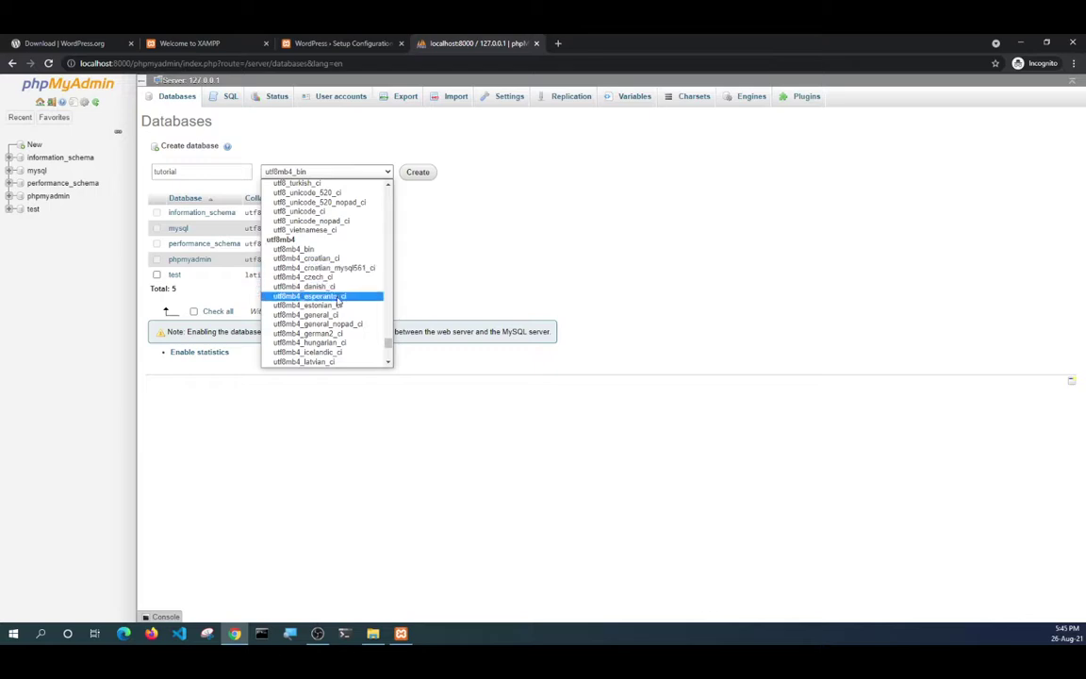
left_click(300, 314)
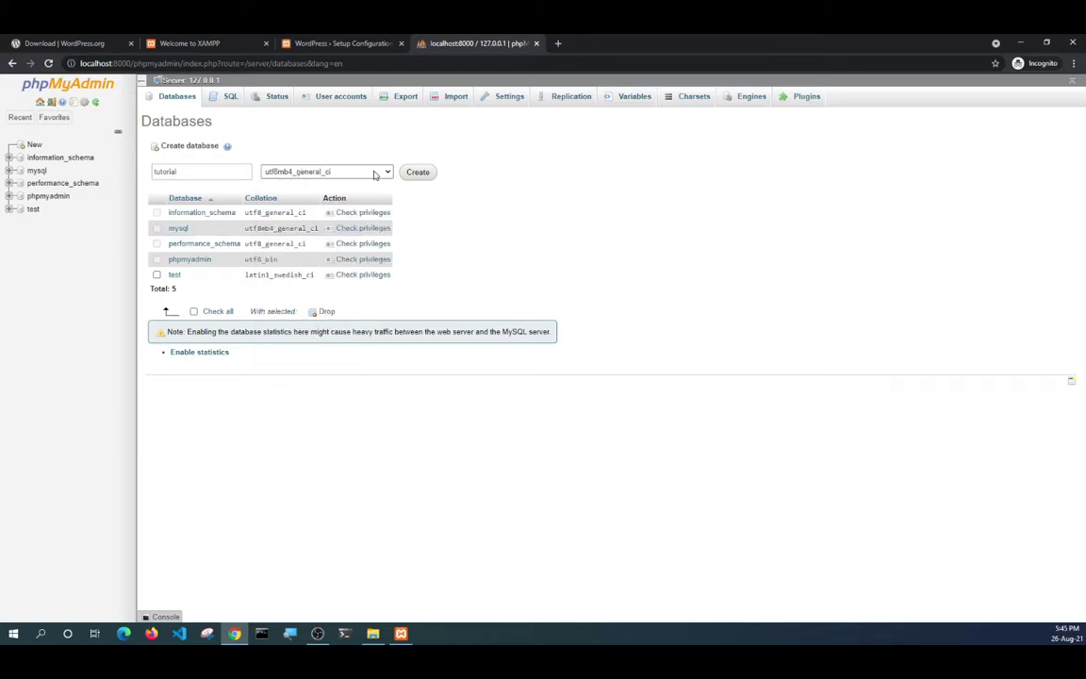
left_click(379, 173)
left_click(315, 297)
left_click(416, 172)
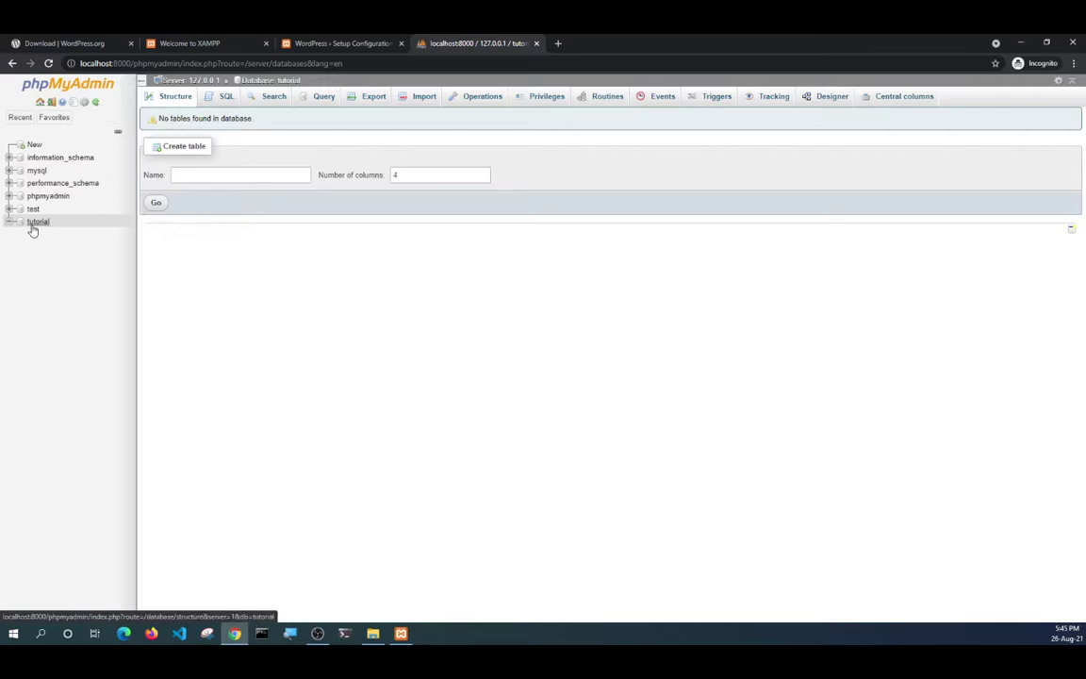
Refresh phpMyAdmin's navigation tree and open the empty tutorial database.
left_click(96, 104)
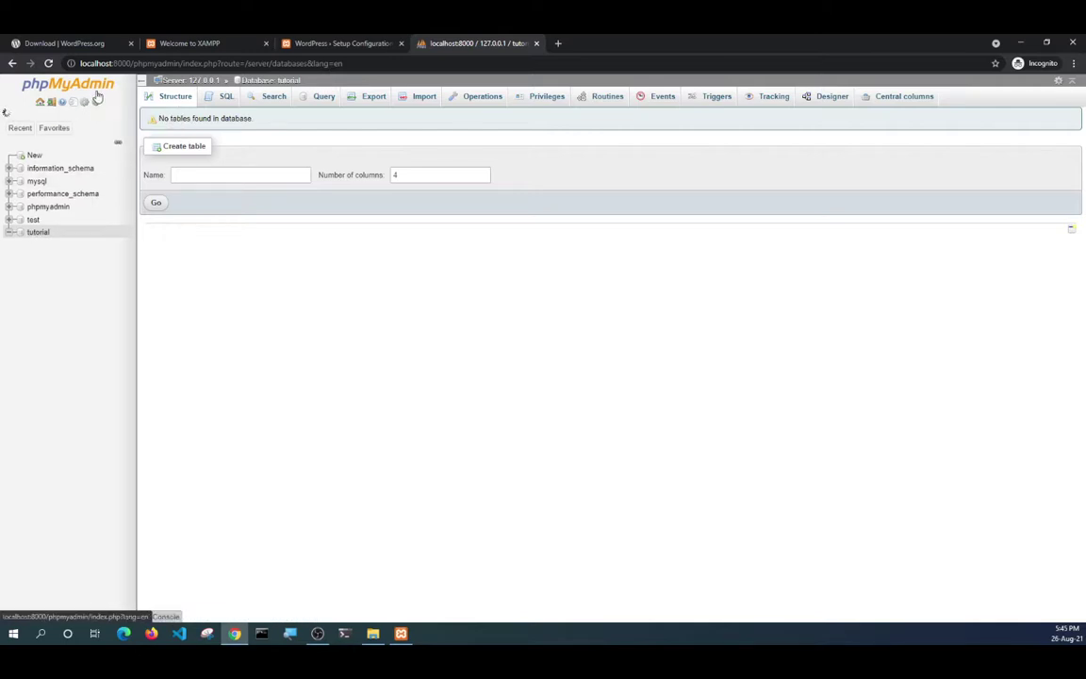
left_click(96, 103)
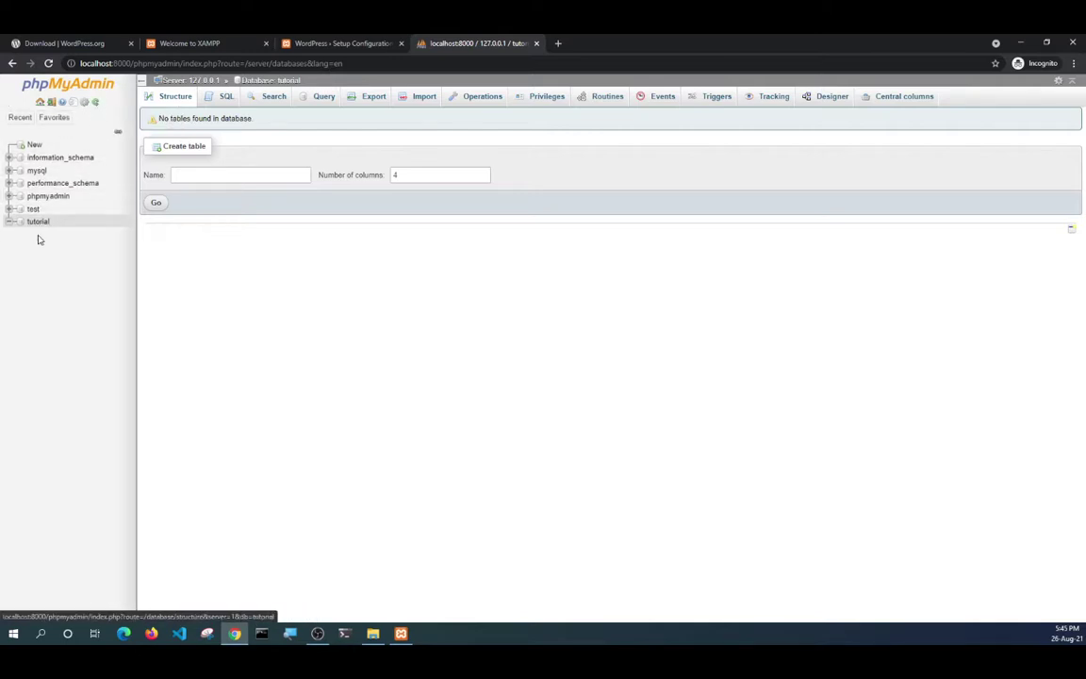
left_click(24, 223)
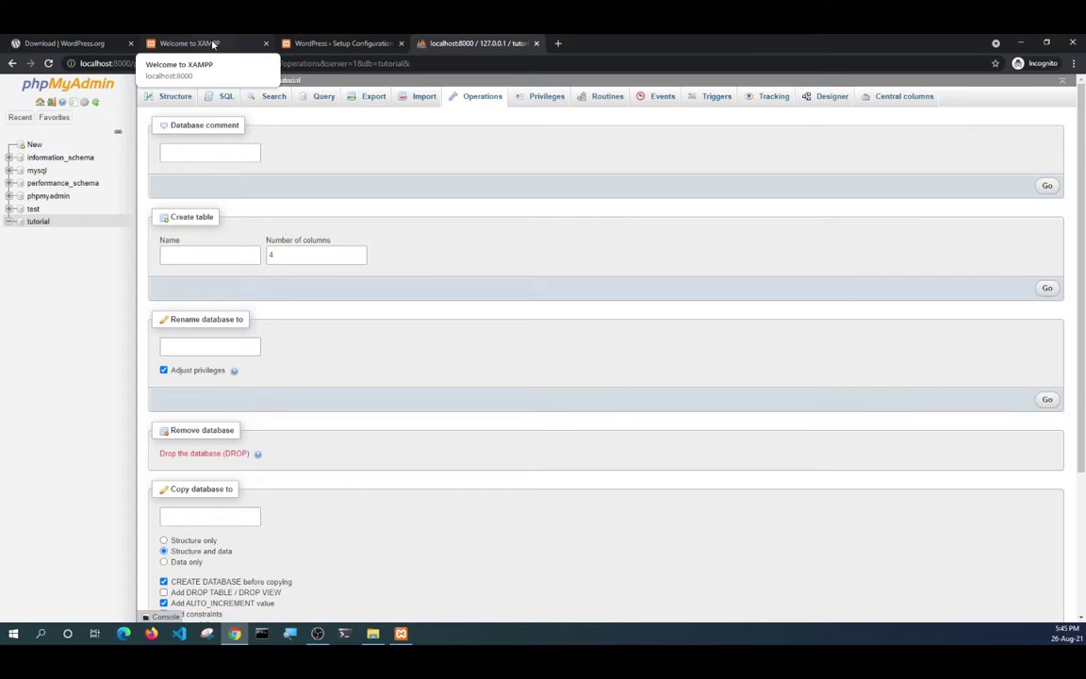
Clear the WordPress database password field and resubmit the connection details.
left_click(305, 47)
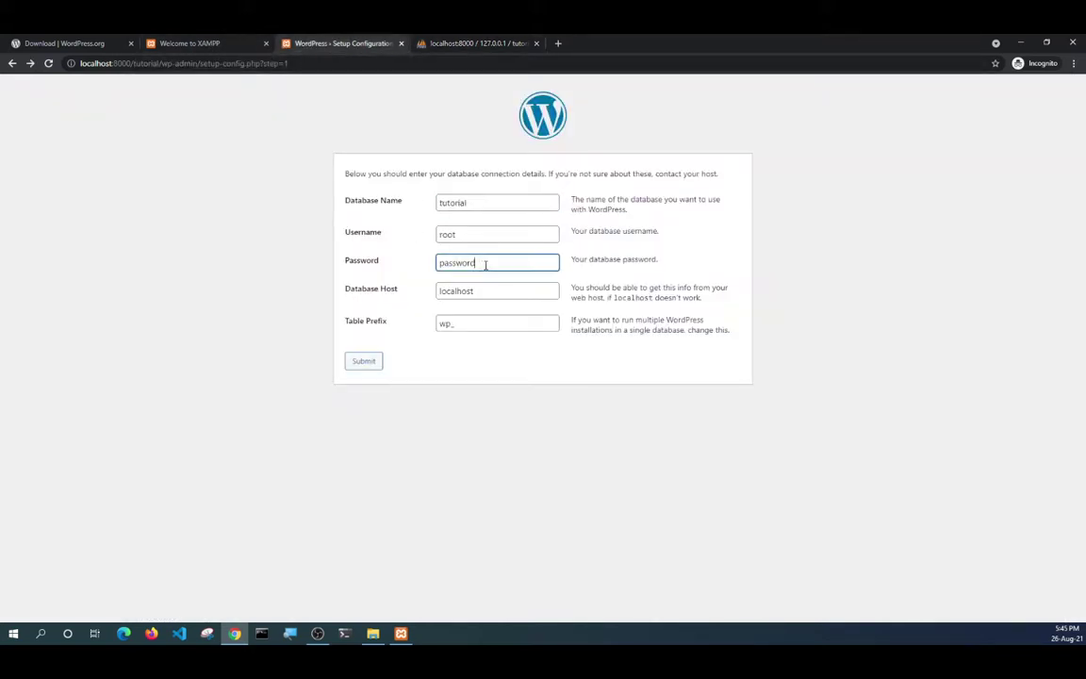
left_click_drag(485, 262, 427, 281)
key("BackSpace")
left_click(436, 44)
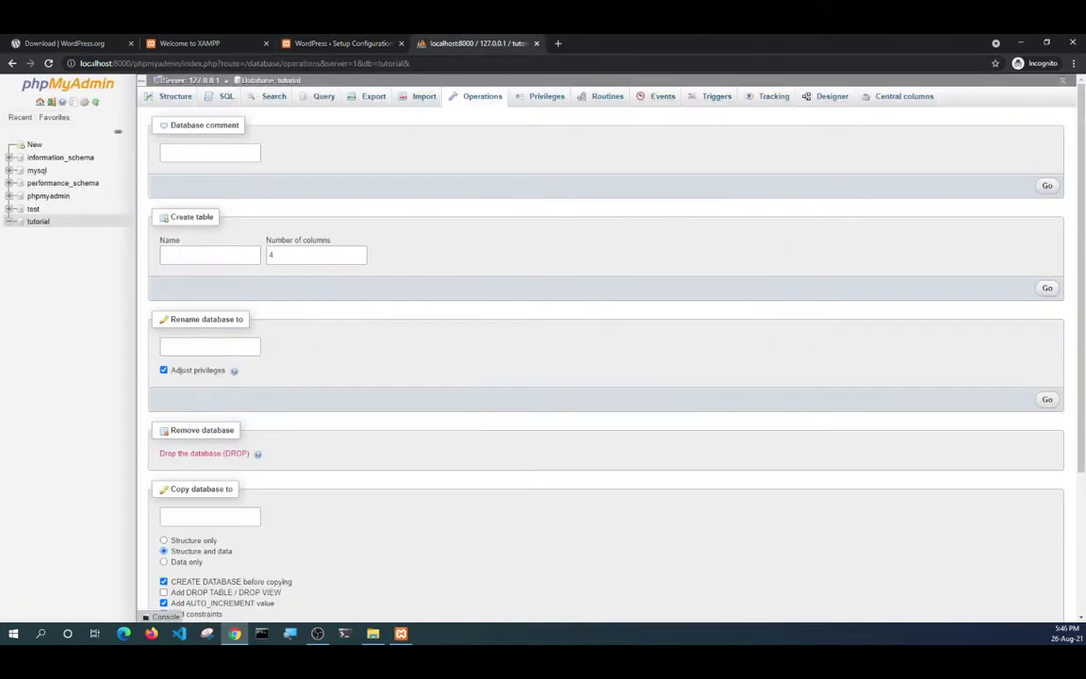
left_click(321, 43)
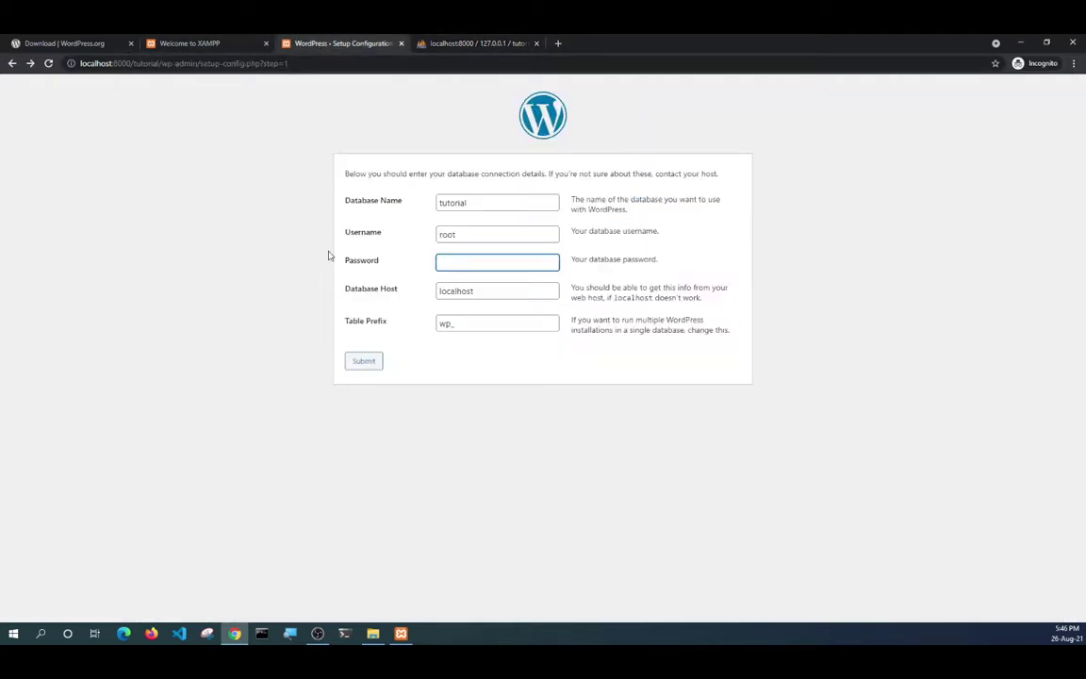
left_click(362, 369)
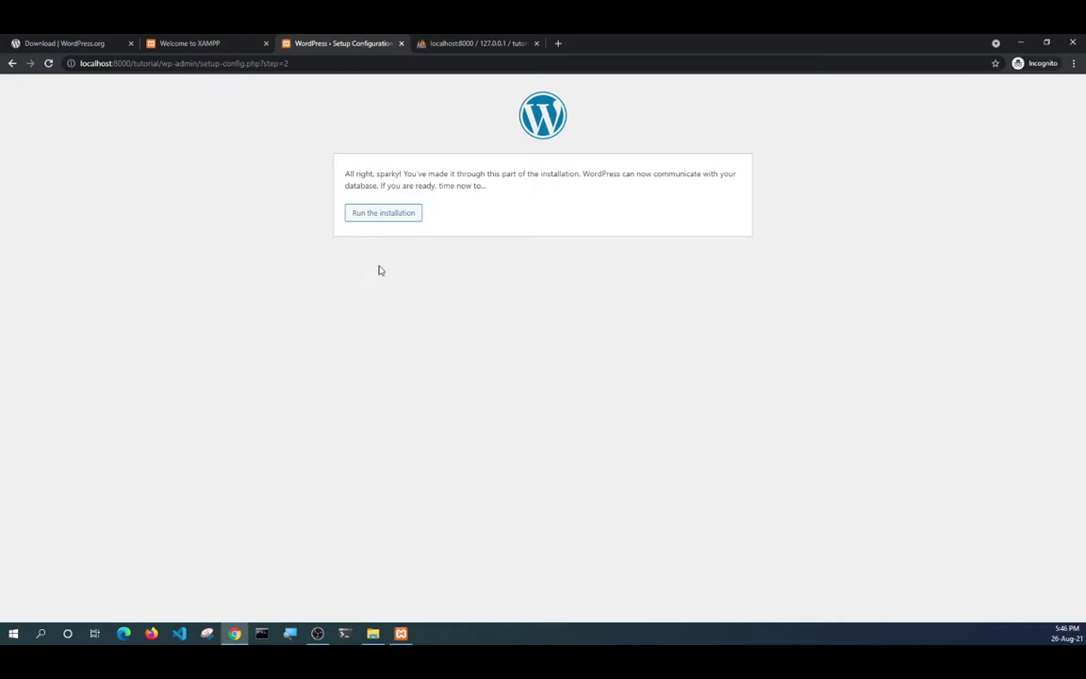
Run the WordPress installation from the setup confirmation page.
left_click(384, 213)
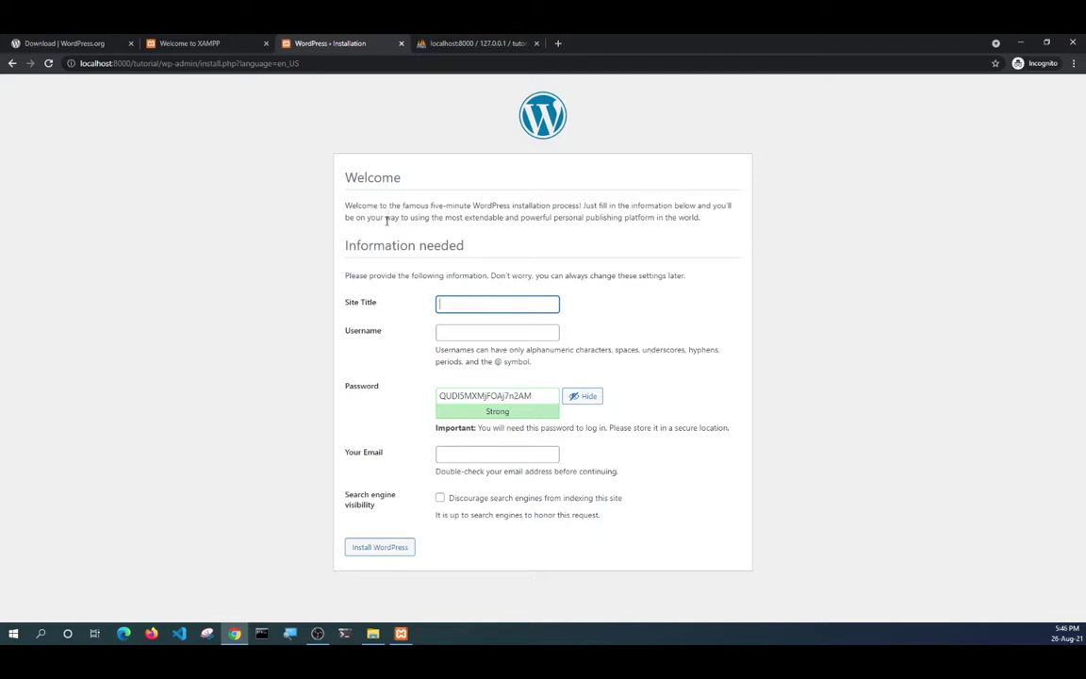
Paste 'tutorial' as both the site title and the username.
right_click(450, 303)
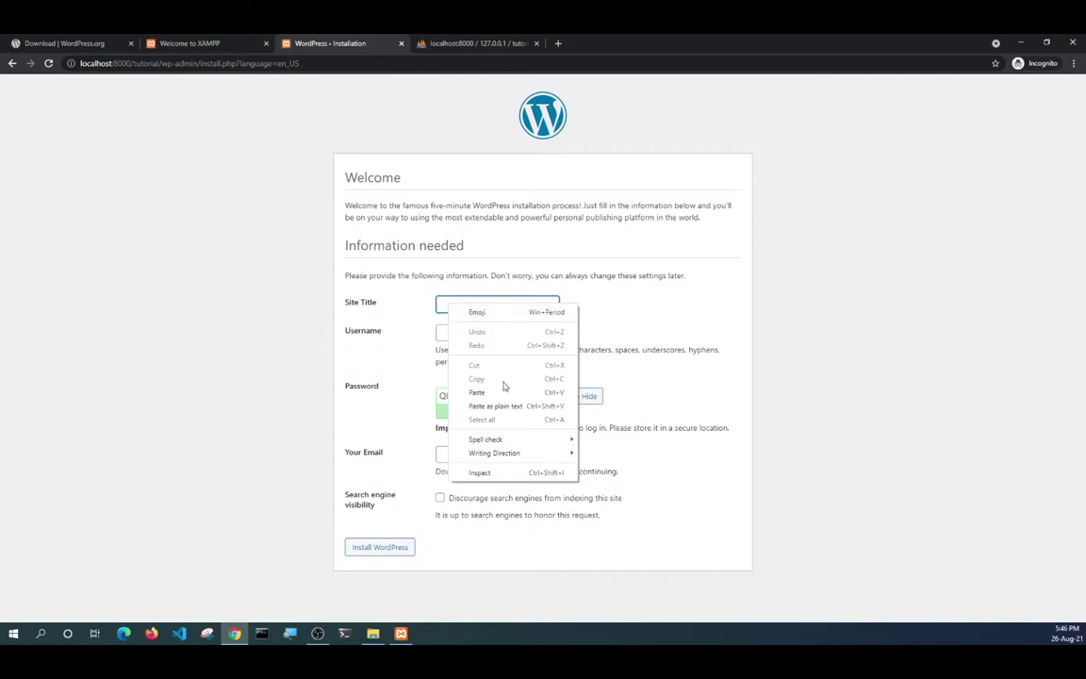
left_click(502, 392)
left_click(466, 337)
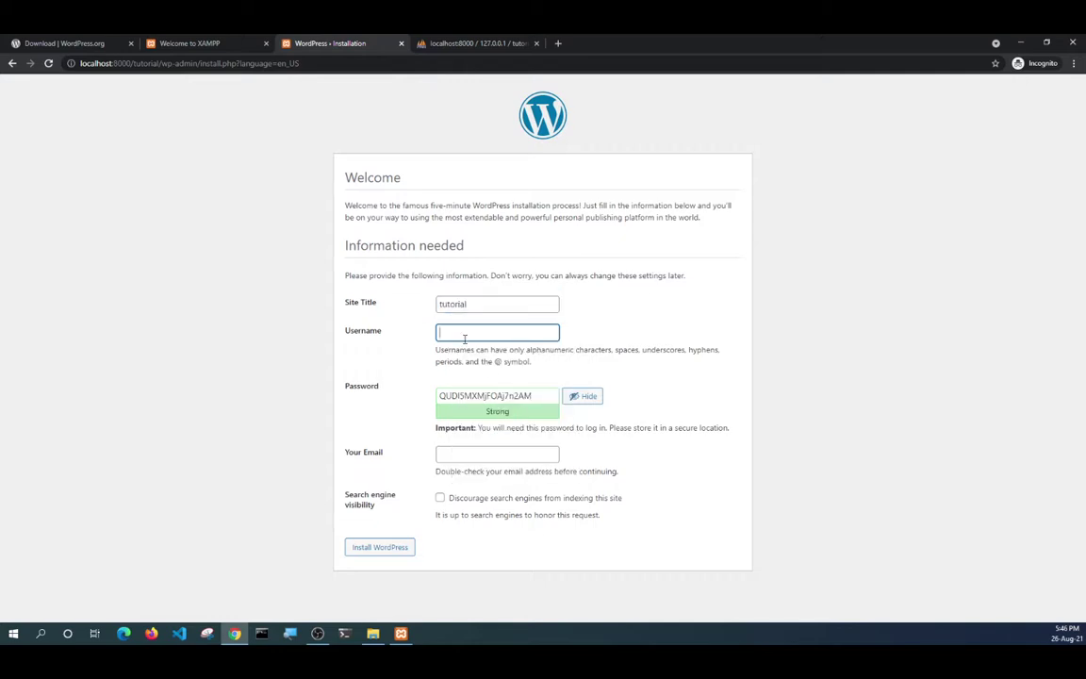
right_click(466, 338)
left_click(494, 425)
Replace the password, confirm the weak password, discourage search engines, and submit the form.
left_click(525, 397)
double_click(525, 397)
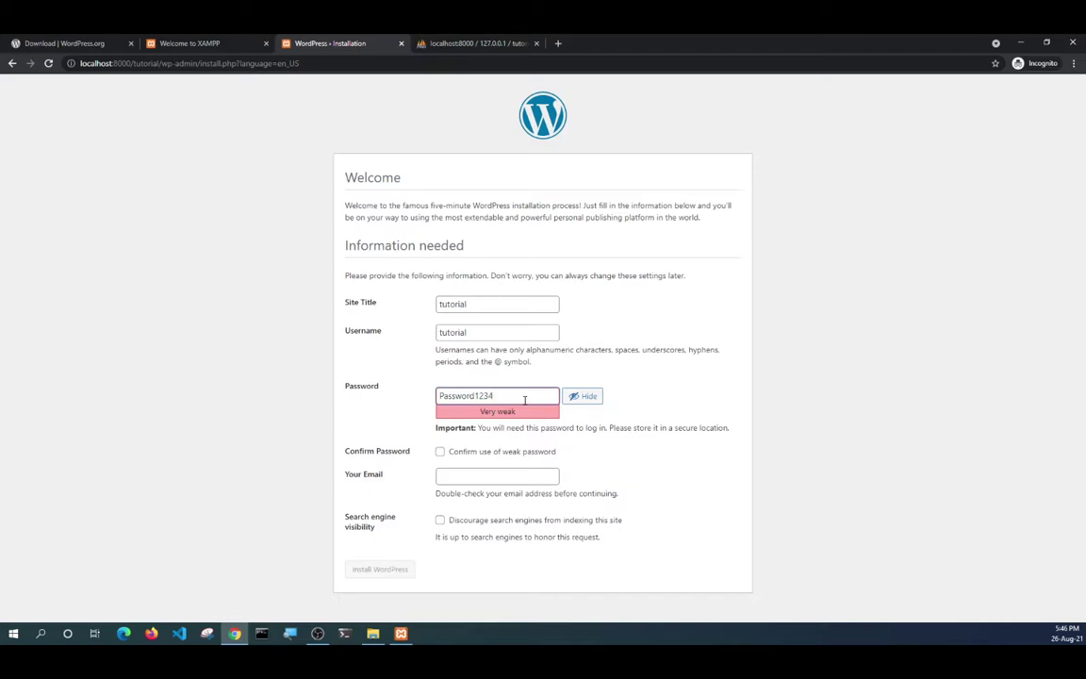
left_click(440, 451)
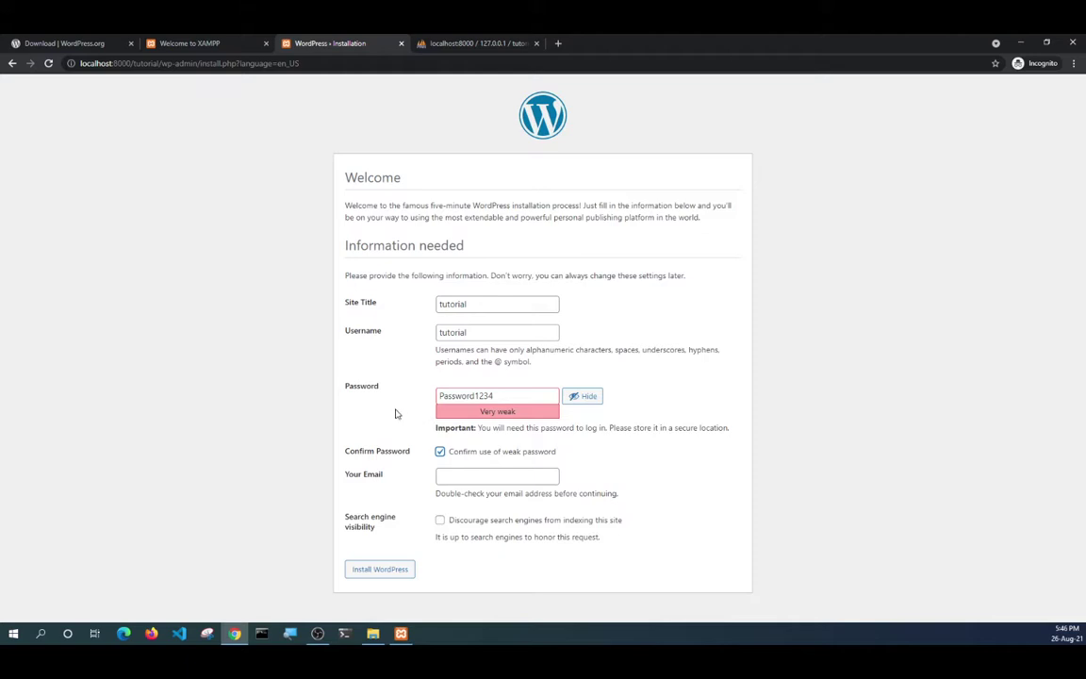
left_click(442, 521)
left_click(447, 481)
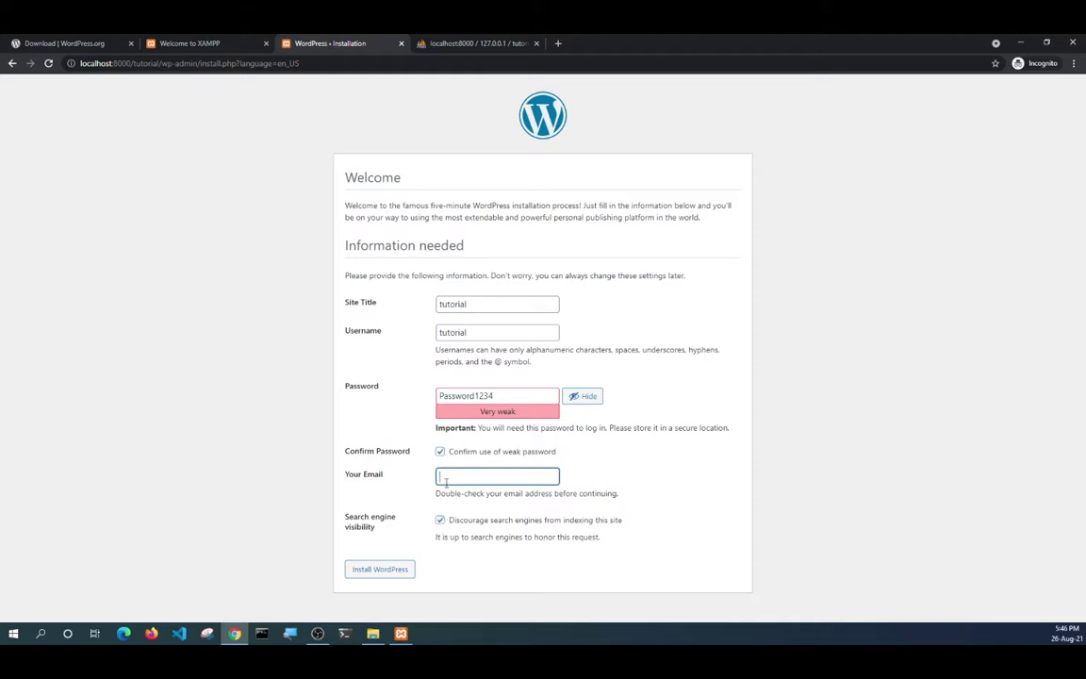
left_click(389, 573)
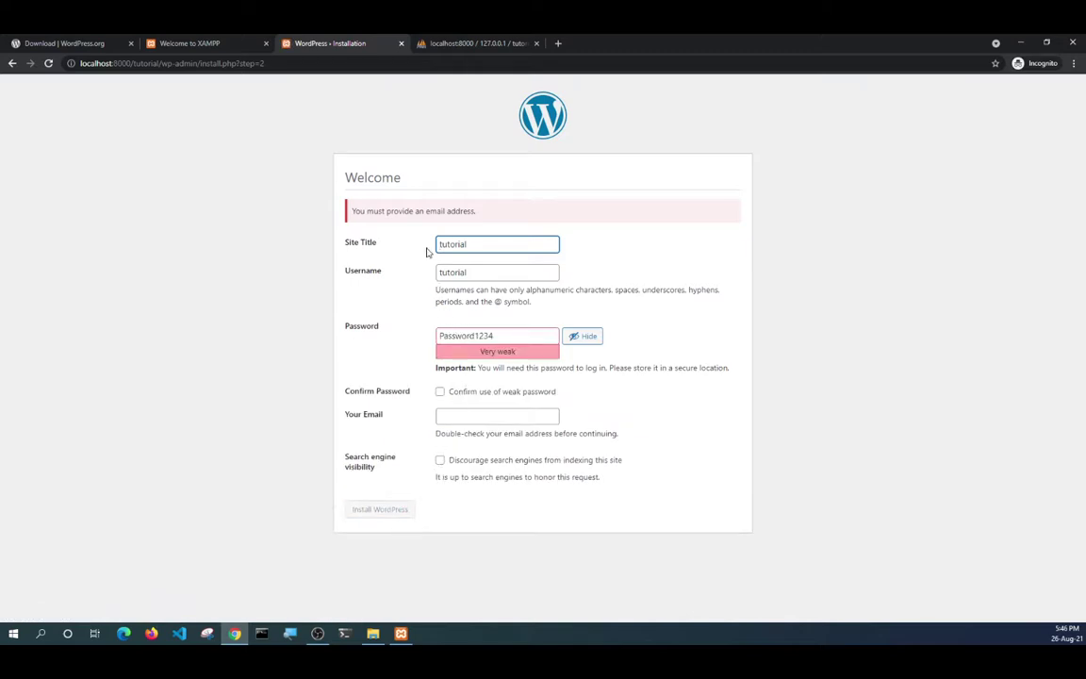
Enter the admin e-mail address, tick discourage search engines and weak password, then install.
left_click(473, 417)
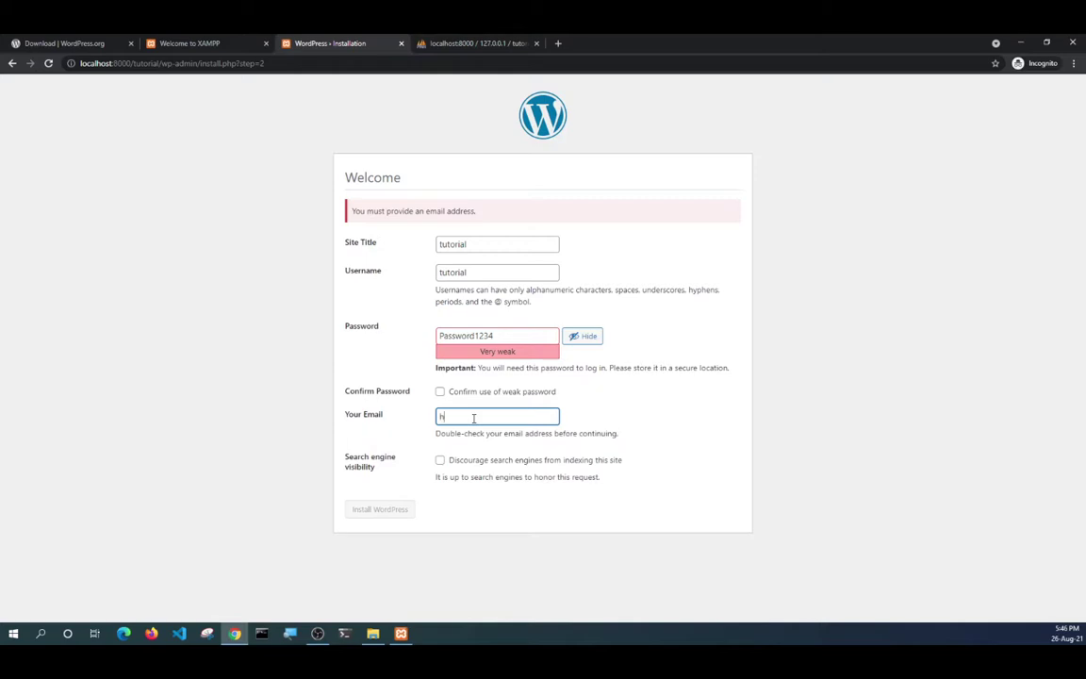
left_click_drag(487, 417, 509, 416)
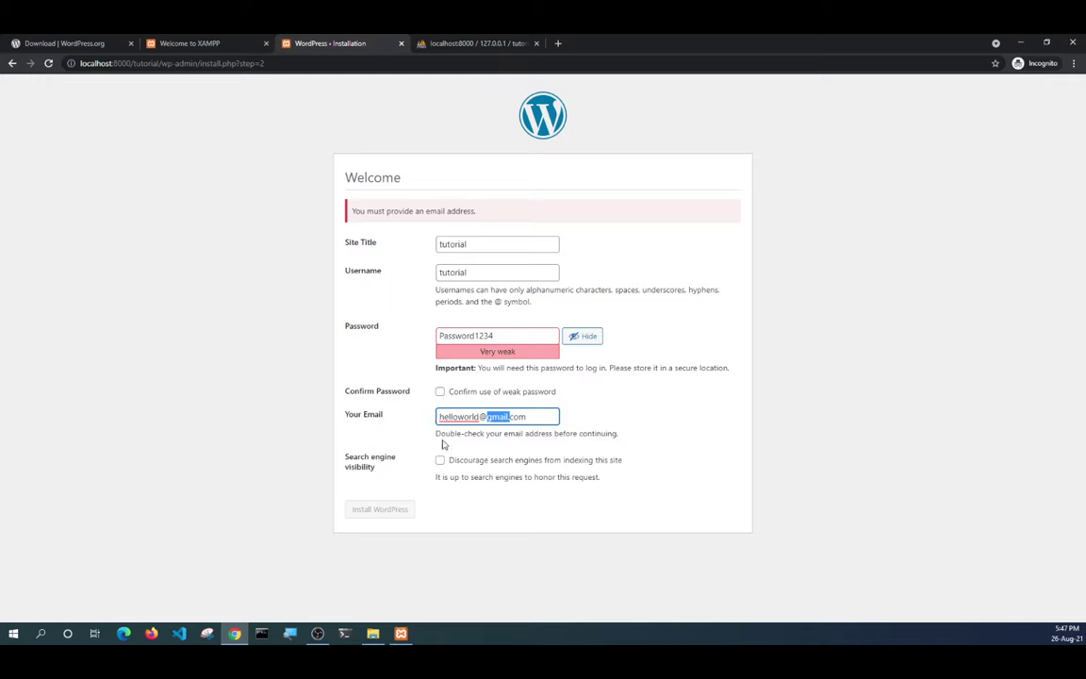
left_click(439, 460)
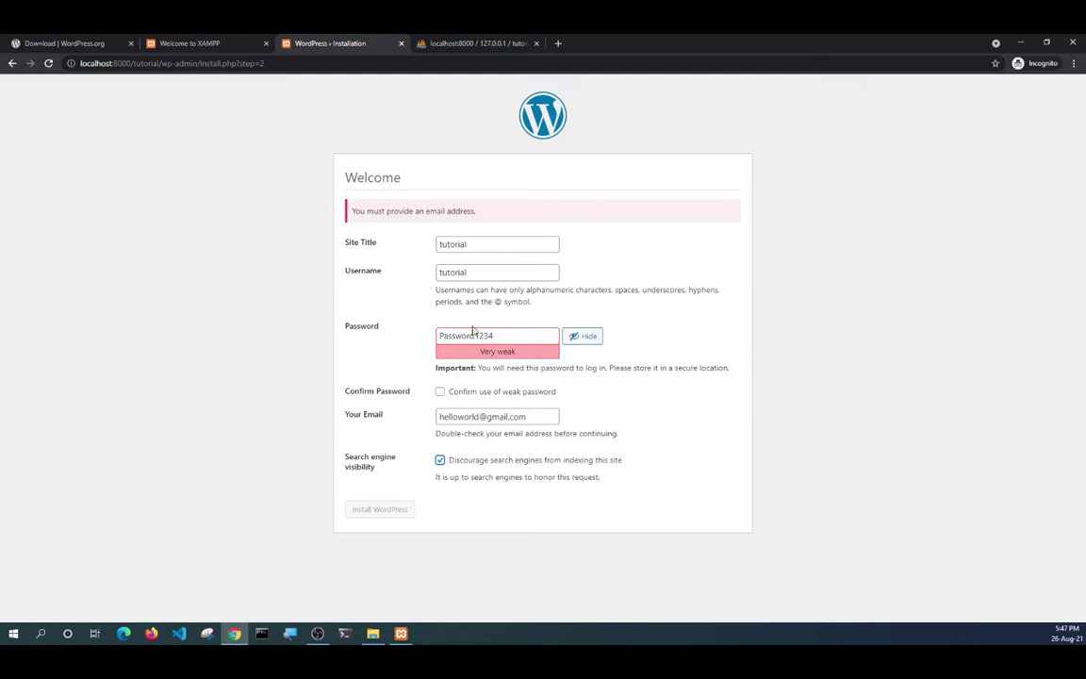
double_click(445, 273)
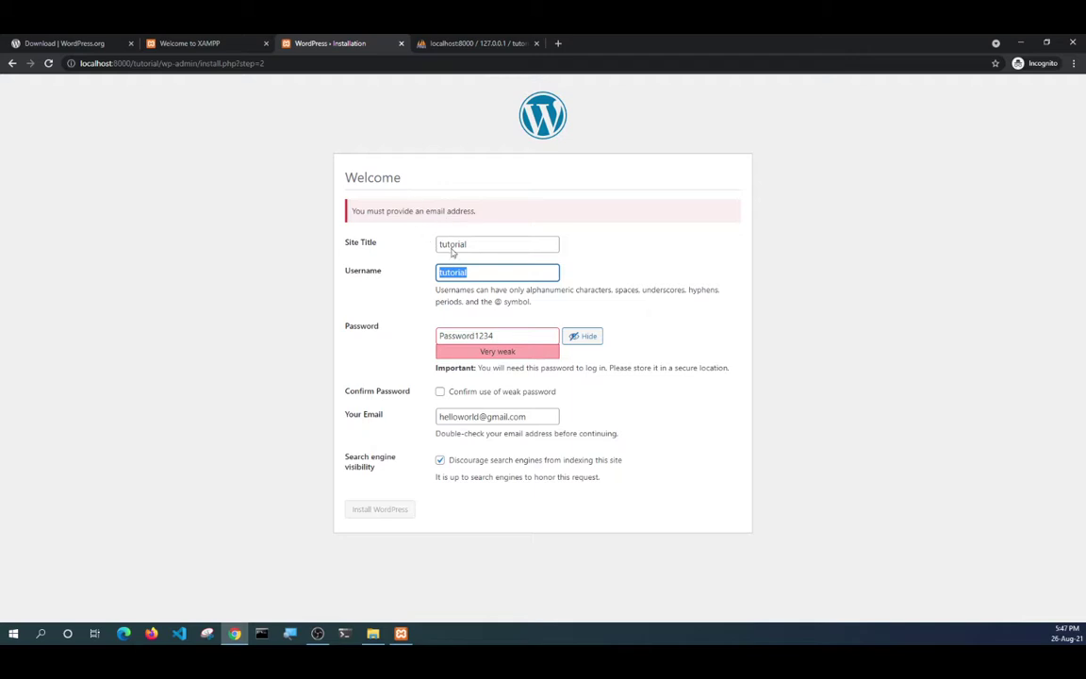
left_click(440, 392)
left_click(439, 460)
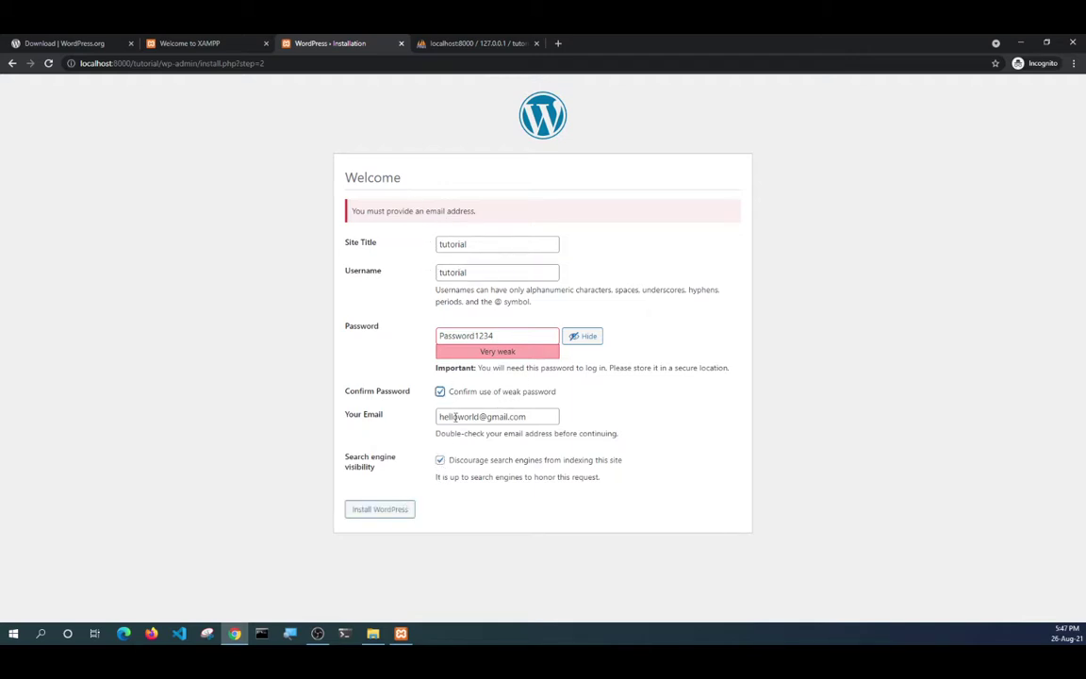
left_click_drag(436, 416, 541, 417)
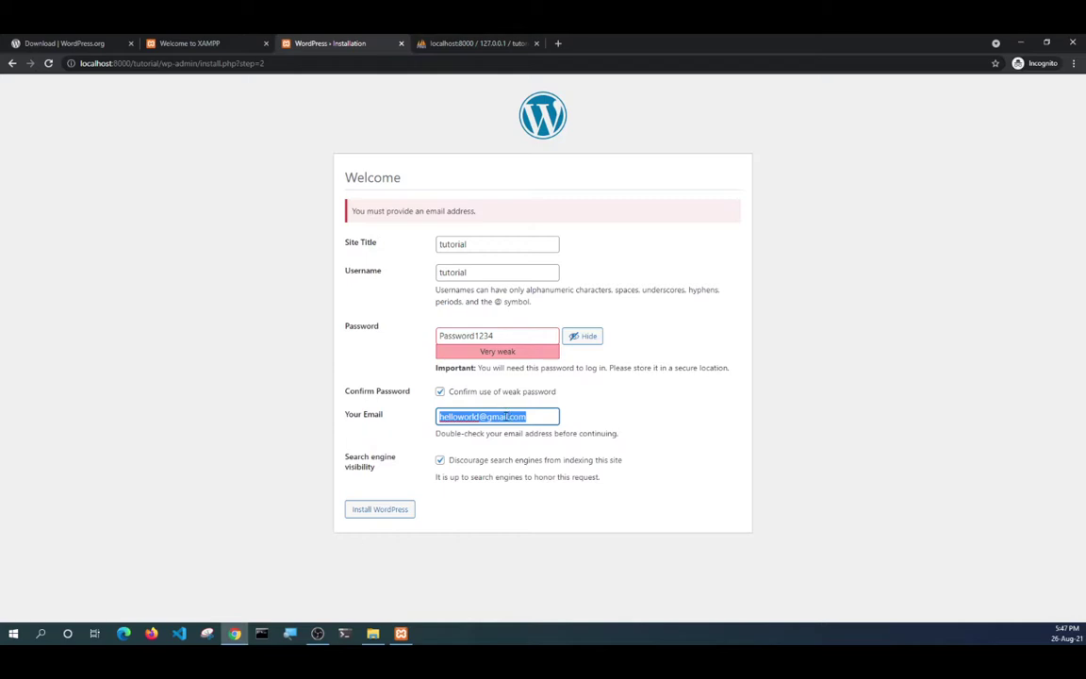
left_click(386, 510)
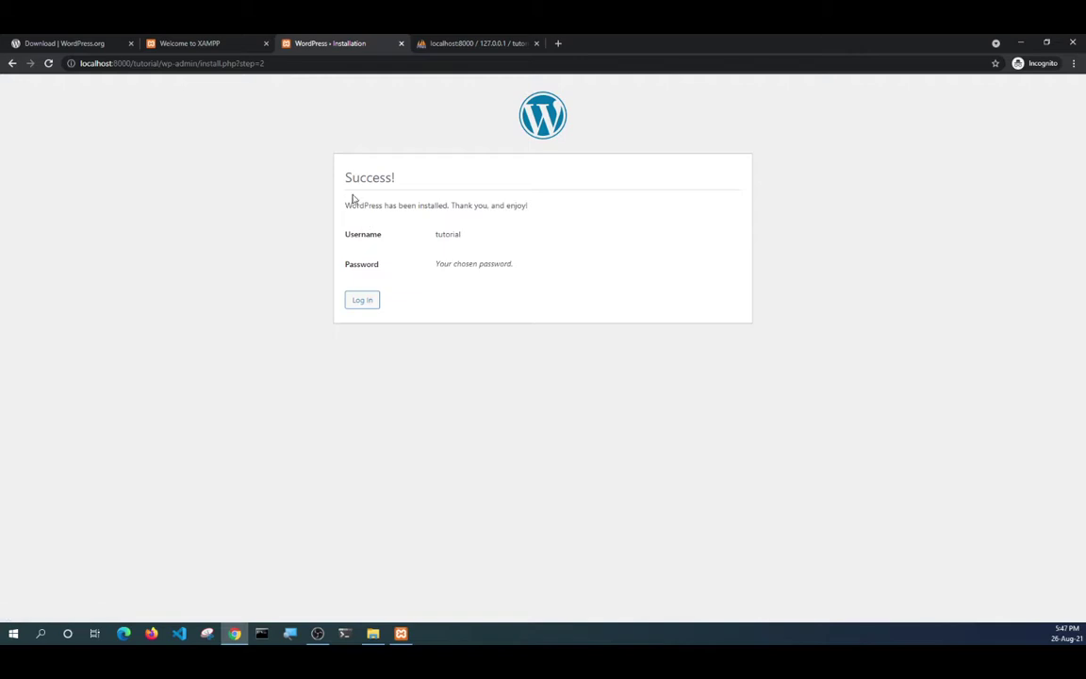
Log in as tutorial with the account password, revealing it to check before submitting.
left_click_drag(344, 177, 395, 177)
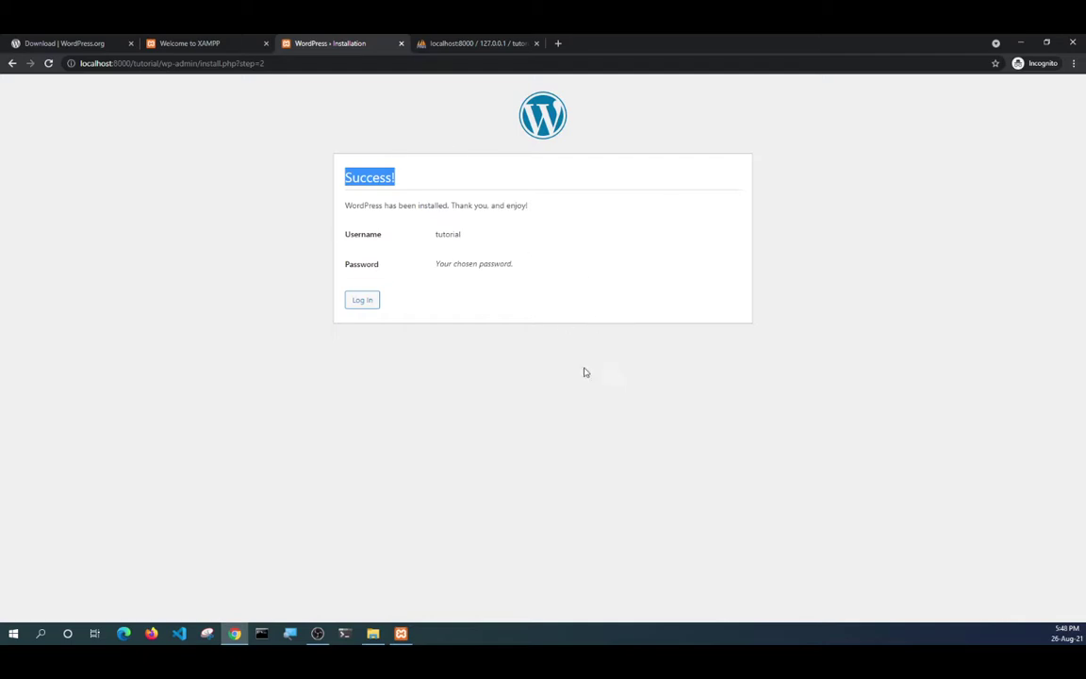
left_click(369, 301)
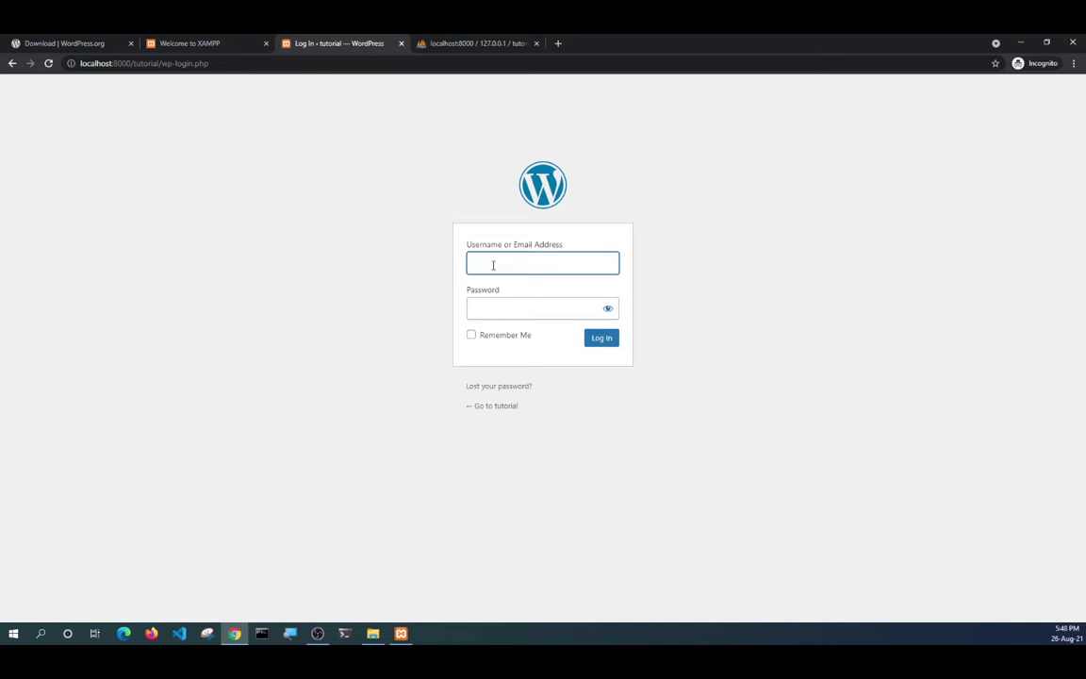
type("tutorial")
key("Tab")
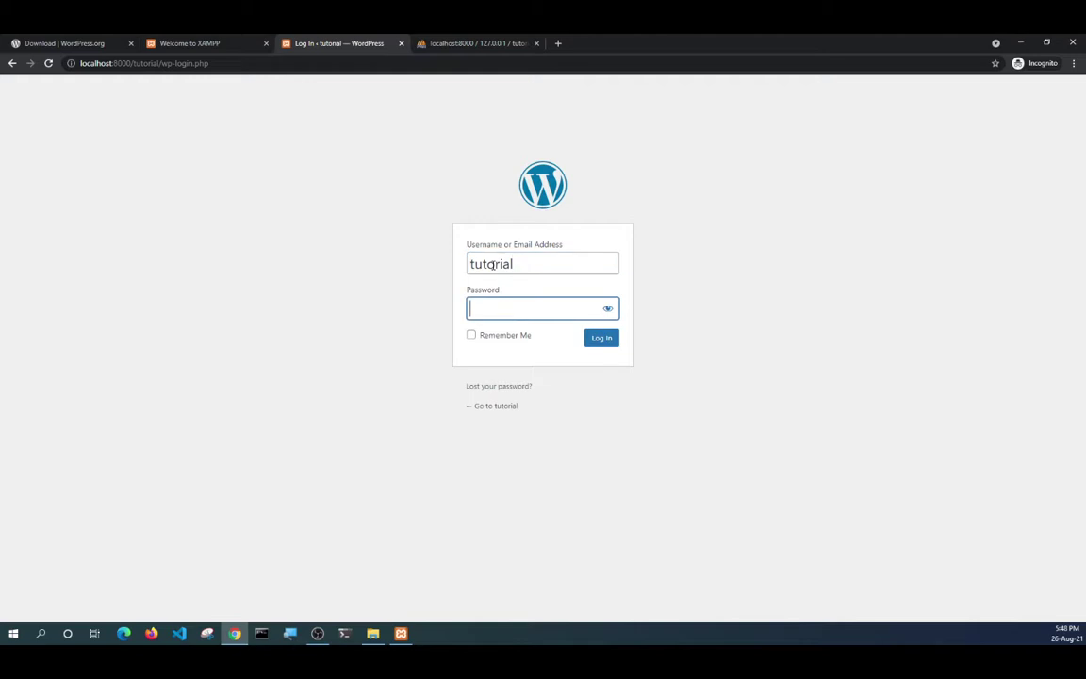
type("tu")
type("torial1")
type("234")
left_click(607, 308)
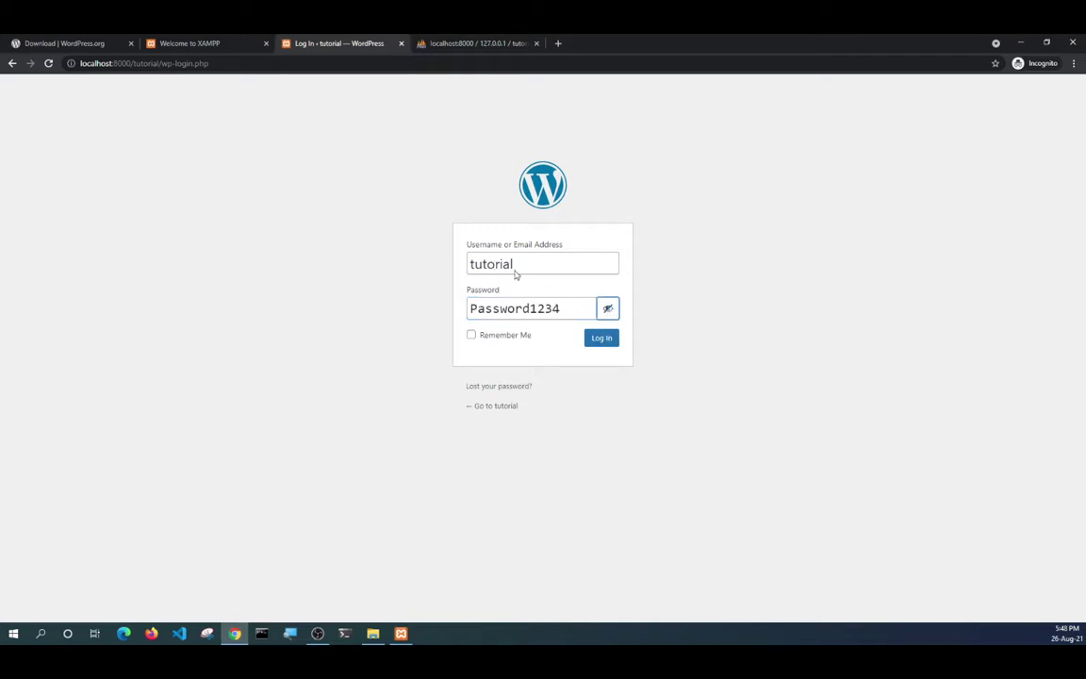
left_click(610, 339)
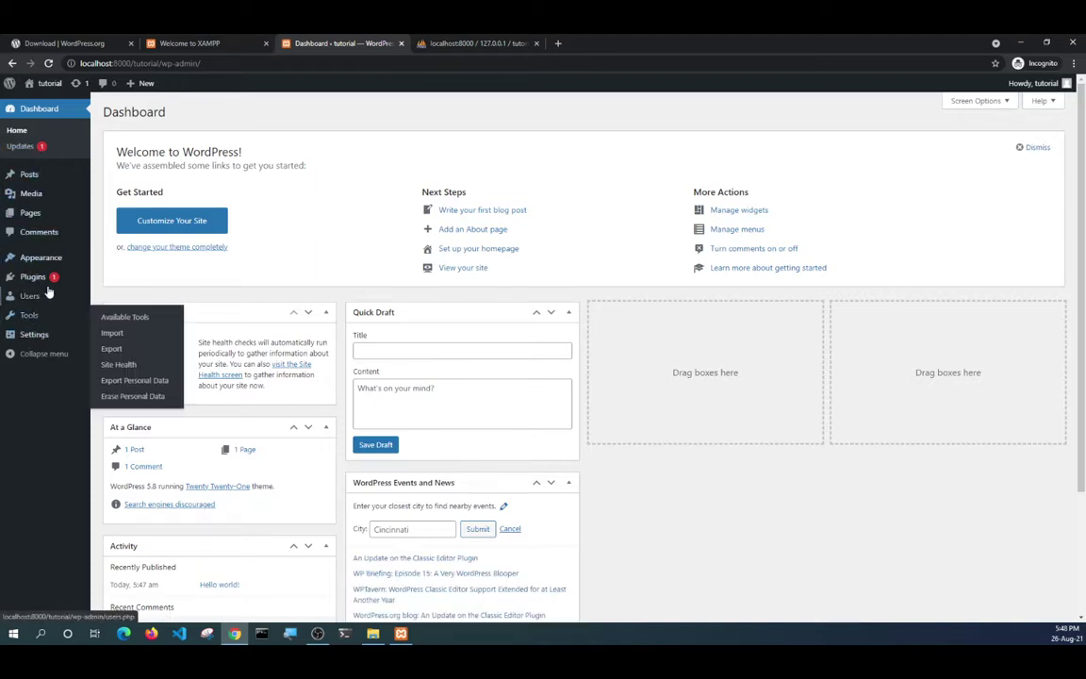
Reload the Dashboard home, then go to Appearance > Themes.
mouse_move(47, 195)
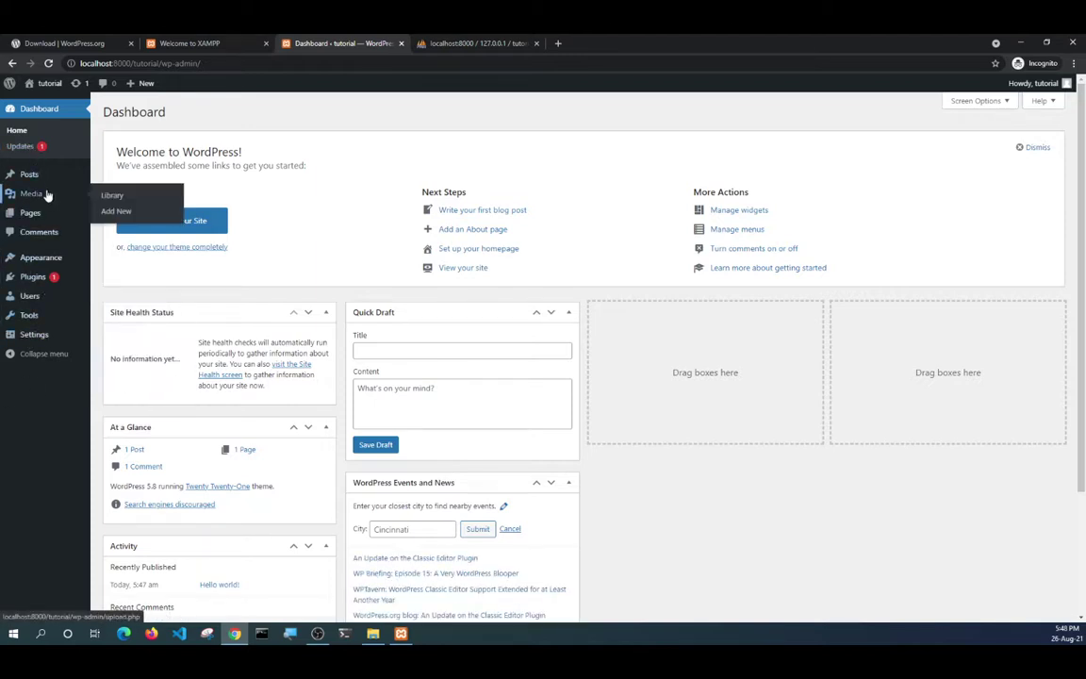
left_click(18, 132)
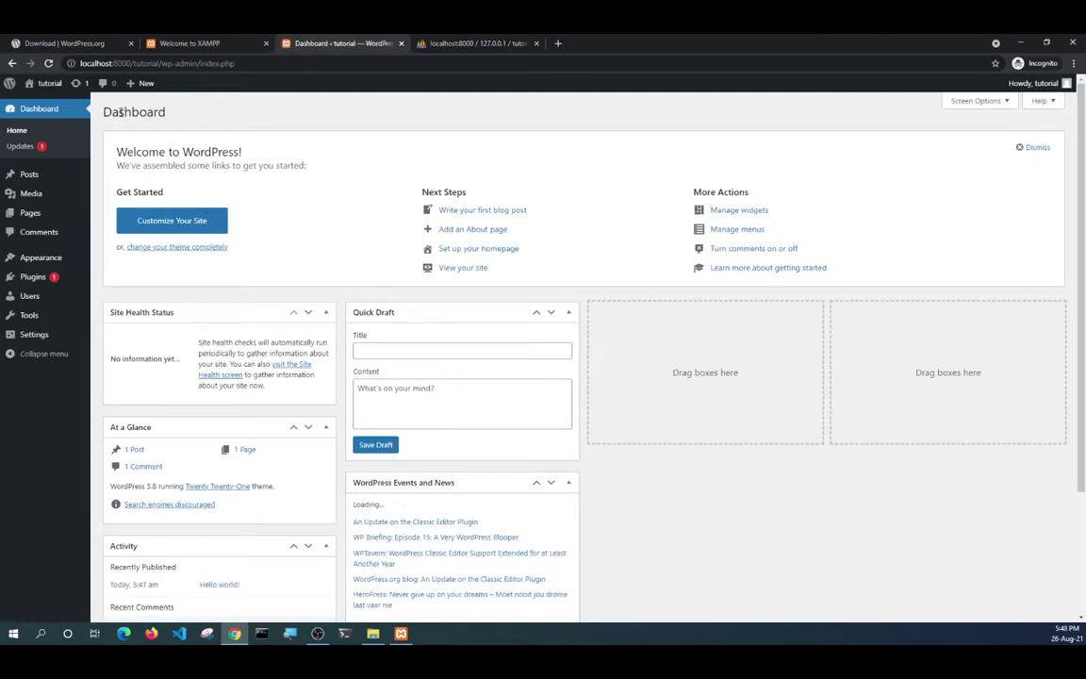
scroll(182, 220, "down", 3)
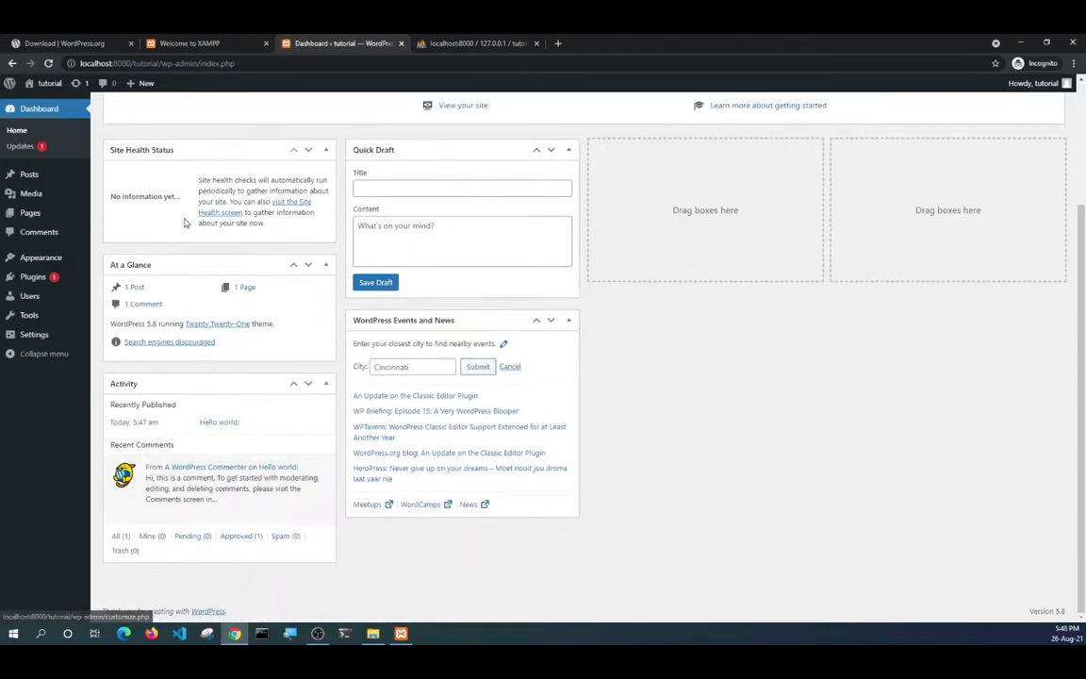
scroll(513, 298, "up", 3)
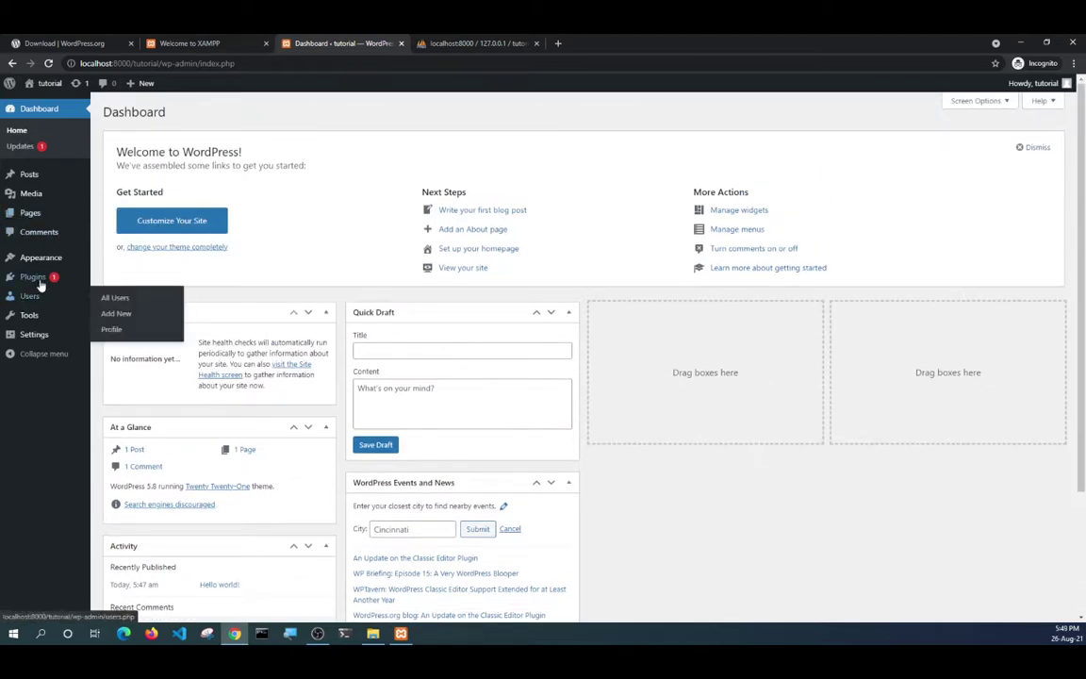
mouse_move(49, 257)
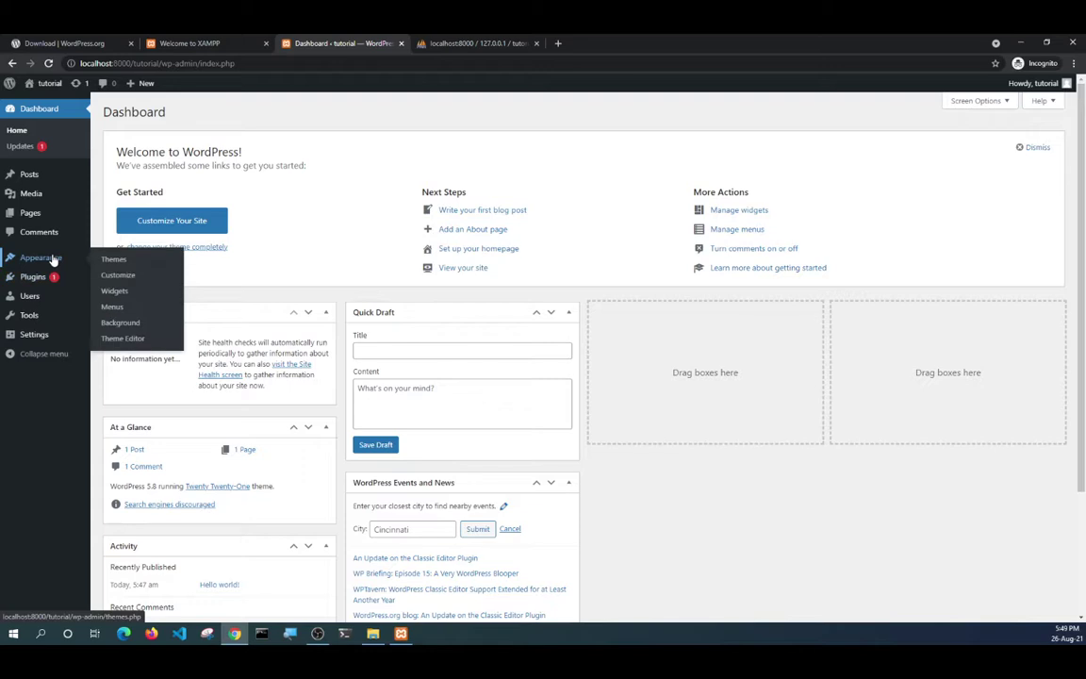
left_click(124, 262)
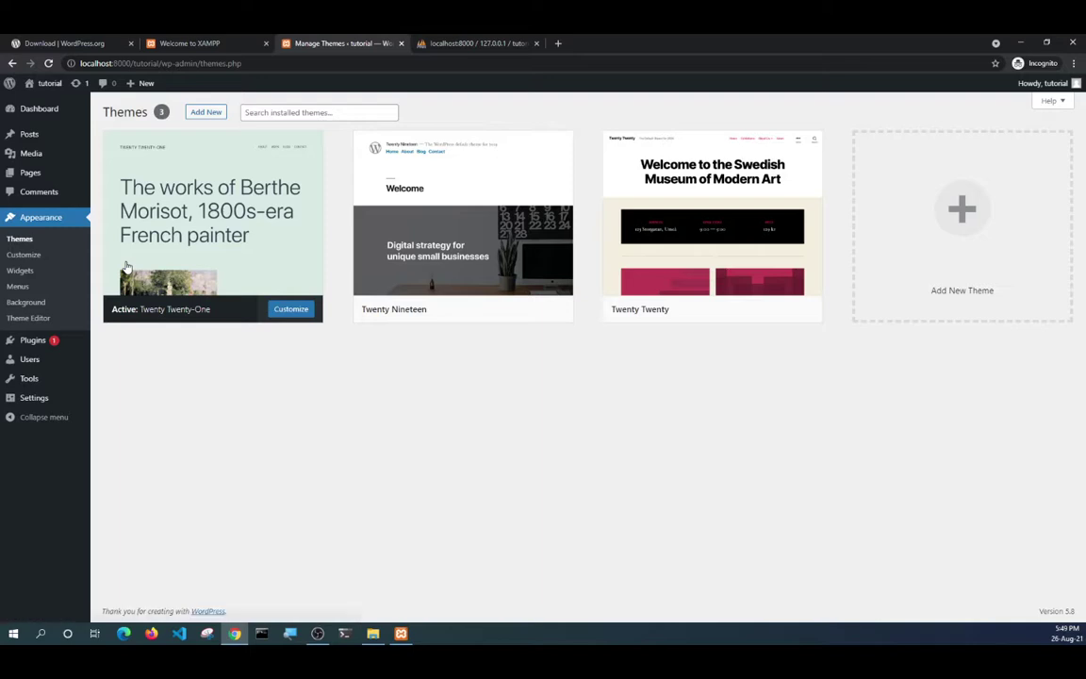
Look over the three installed theme cards, then return to phpMyAdmin's tutorial database Operations page.
mouse_move(250, 321)
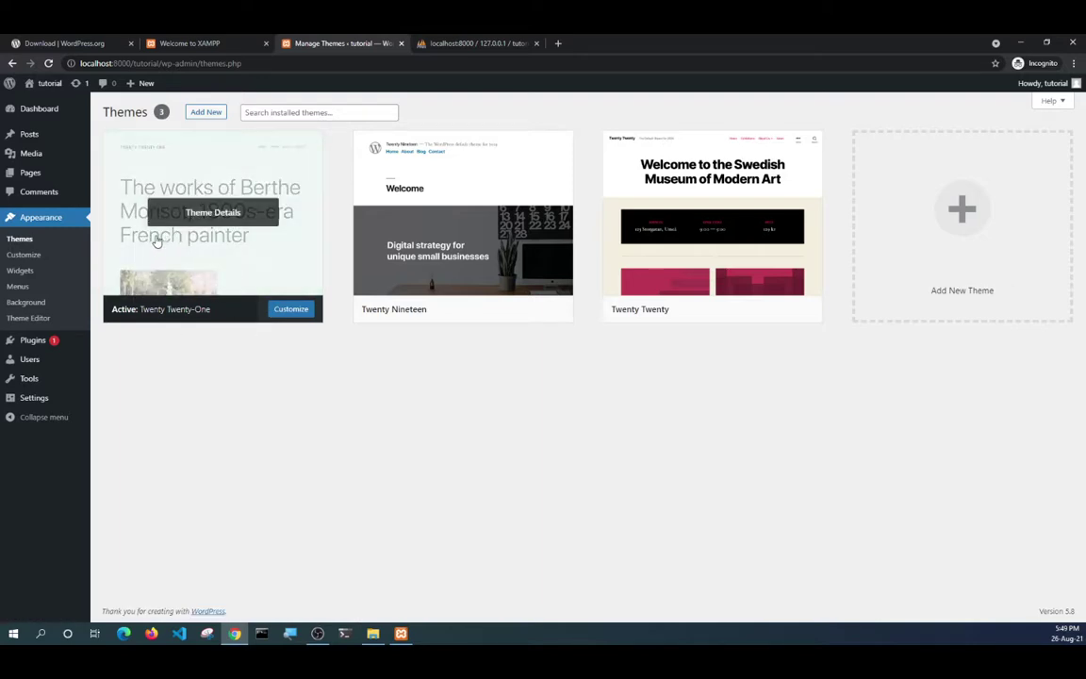
mouse_move(434, 245)
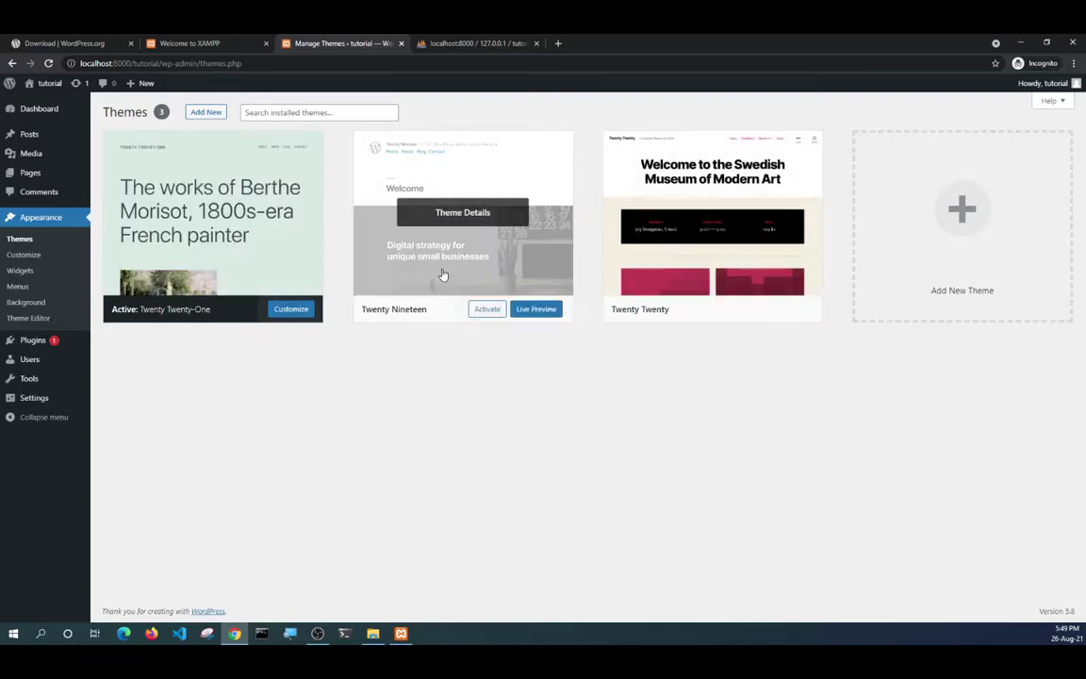
mouse_move(168, 253)
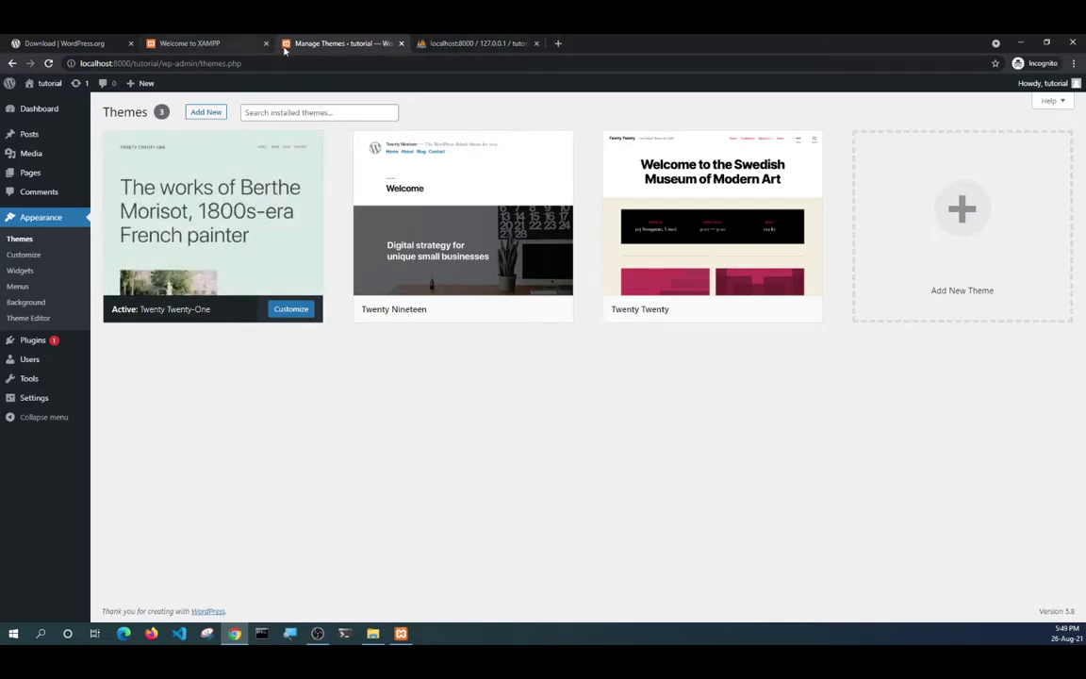
left_click(480, 46)
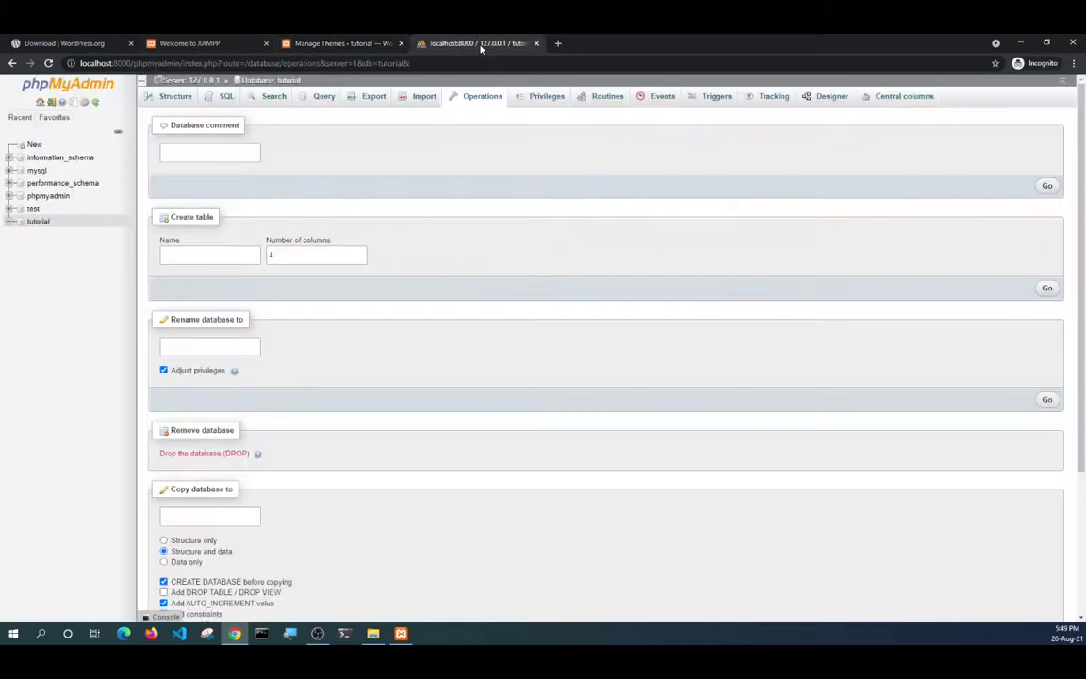
Replace the phpMyAdmin tab with a new tab loading localhost:8000/tutorial.
left_click(538, 45)
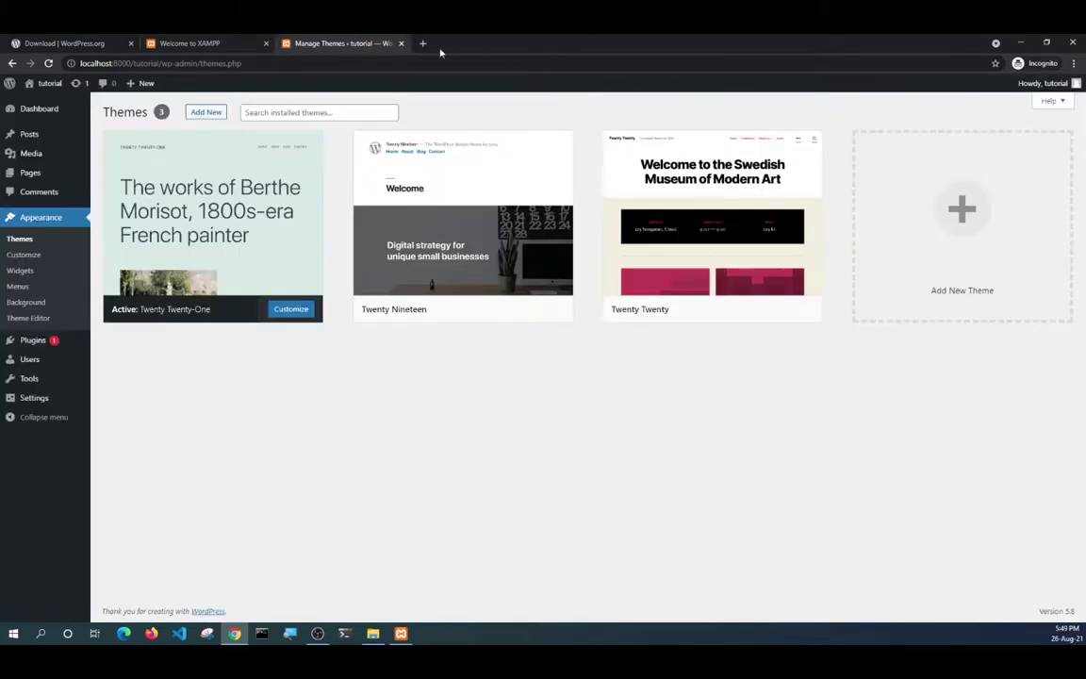
left_click(424, 44)
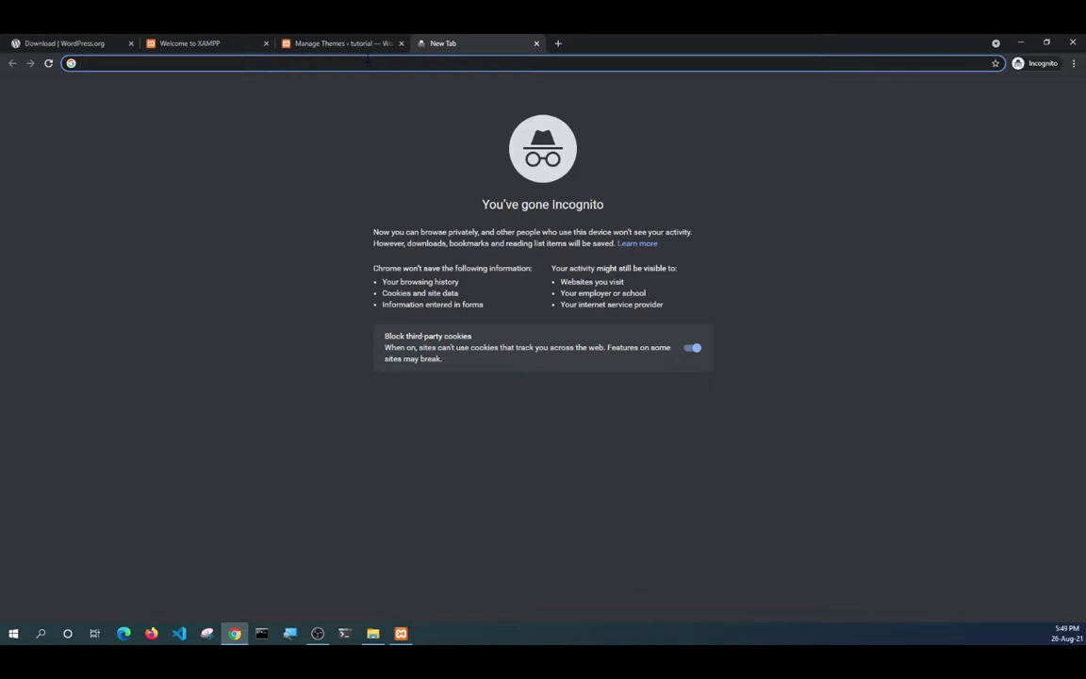
type("localhost:8000")
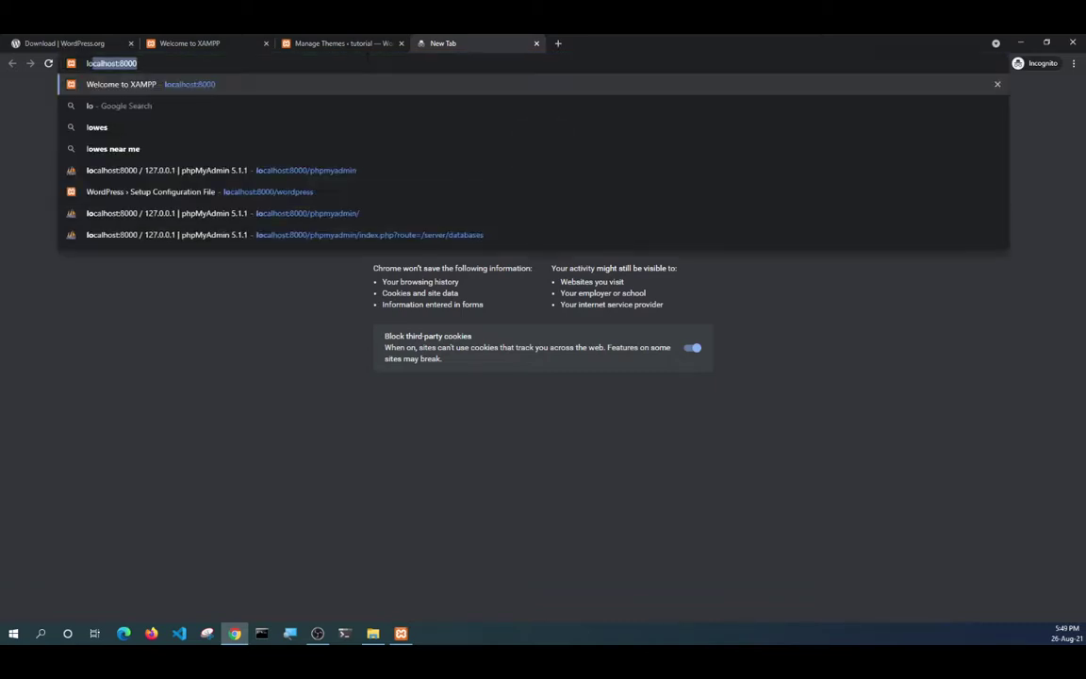
key("Right")
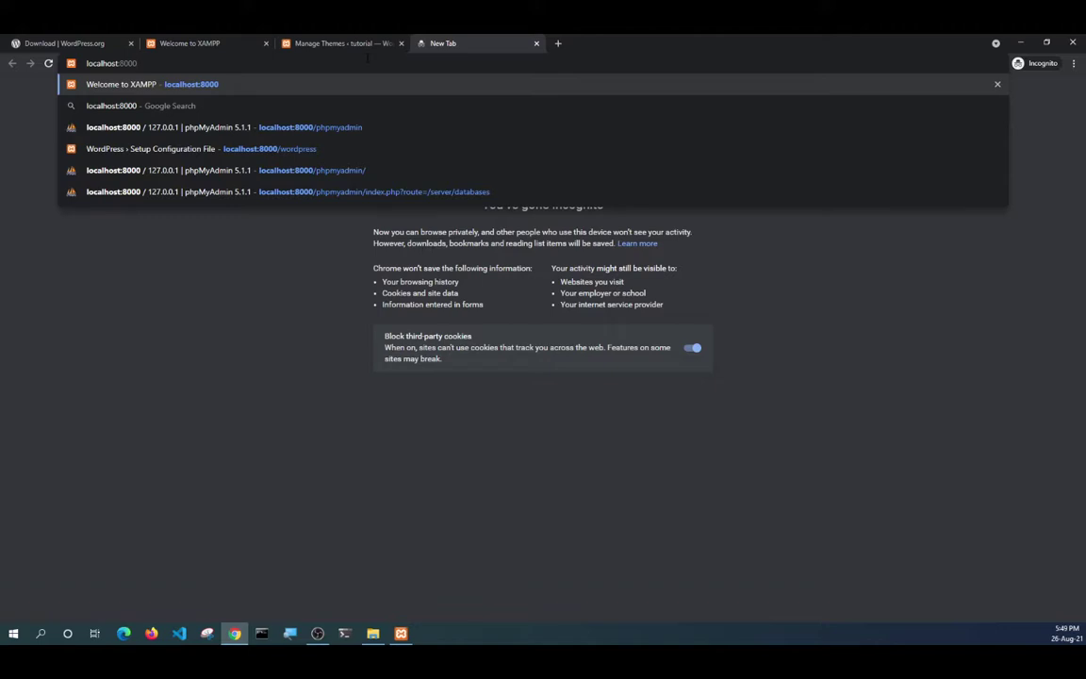
type("/m")
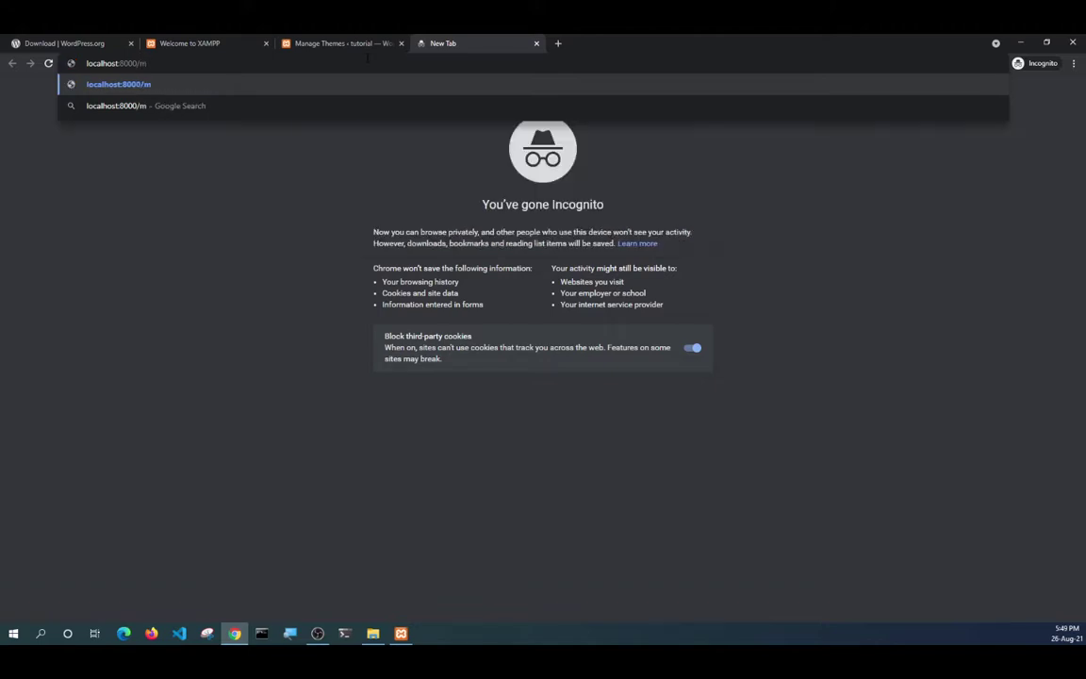
key("BackSpace")
type("tutorial")
key("Return")
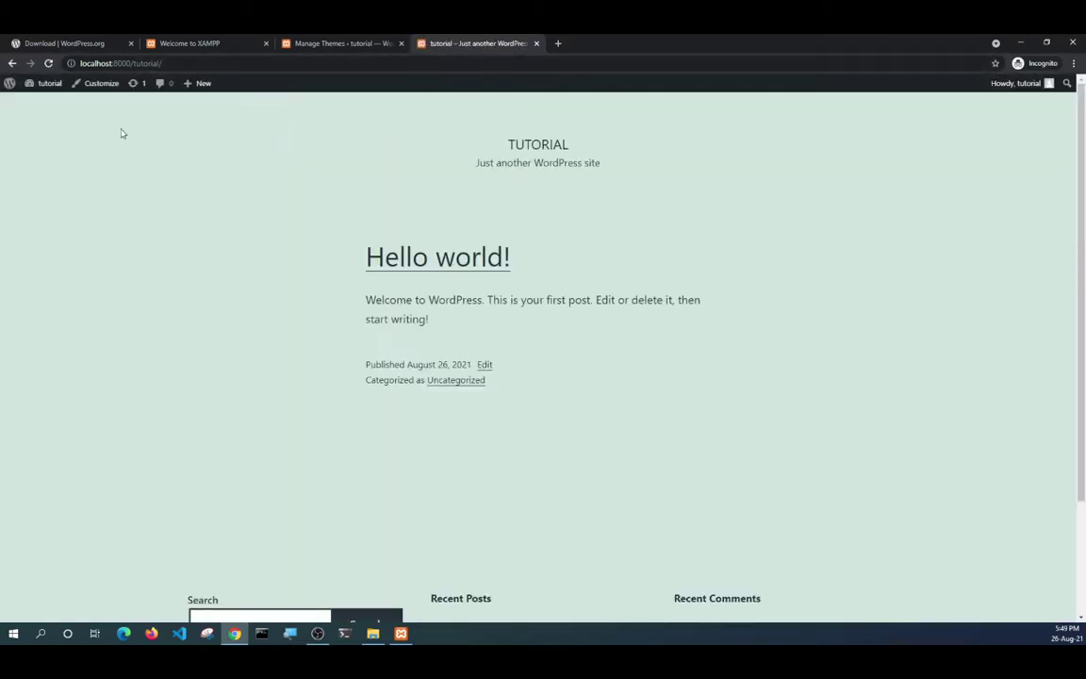
scroll(329, 174, "down", 2)
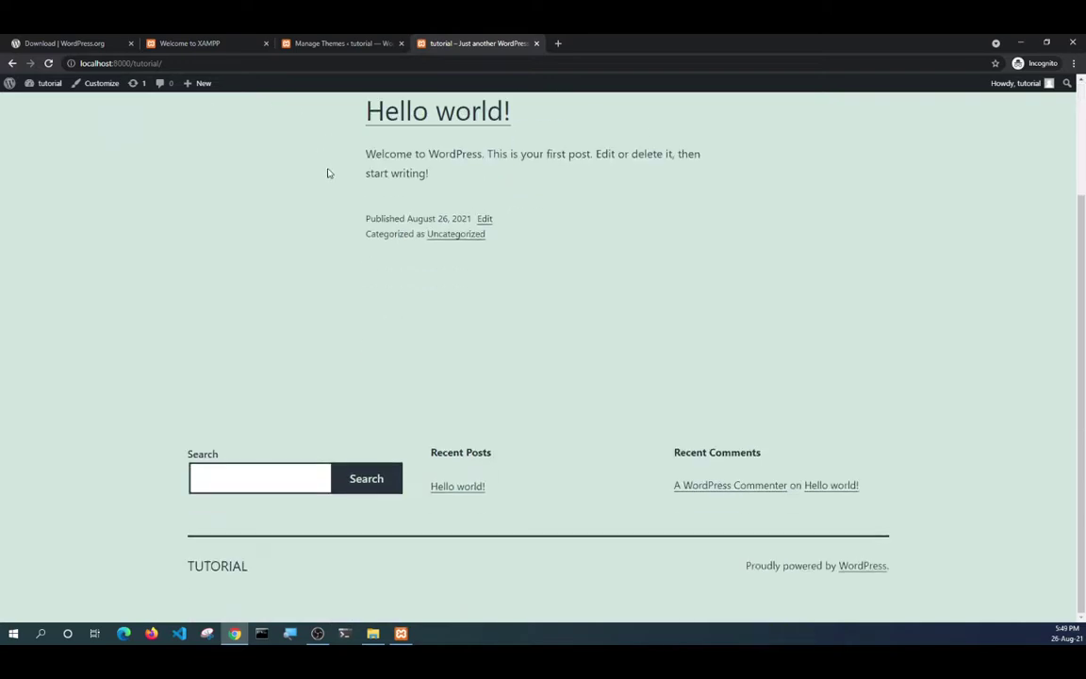
scroll(329, 176, "up", 2)
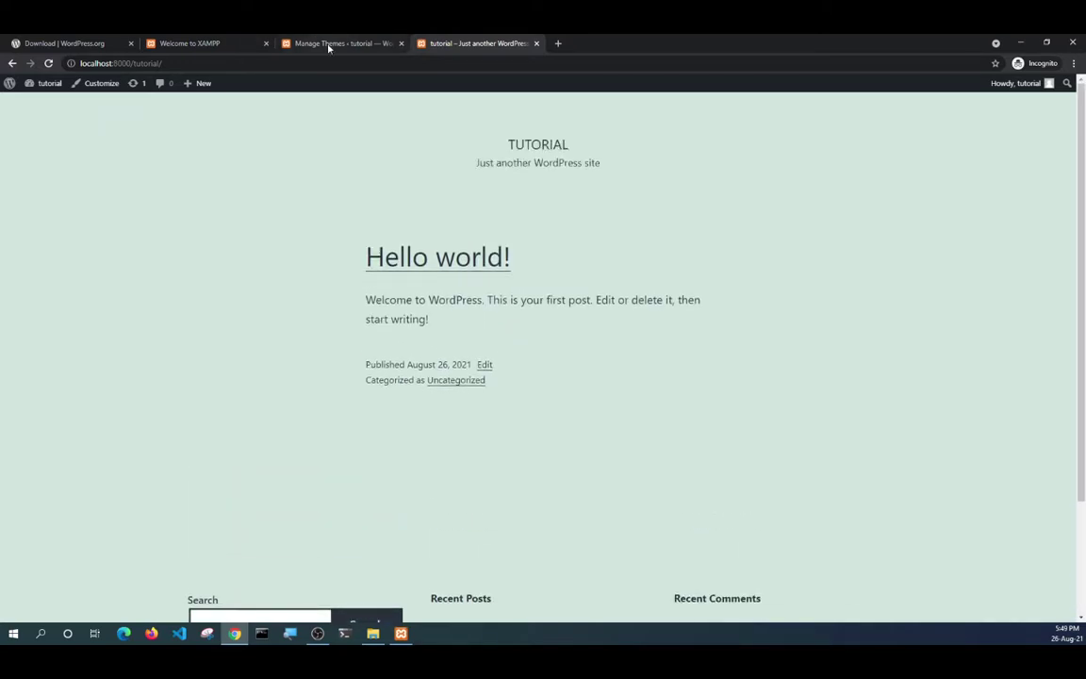
Close the Manage Themes, Welcome to XAMPP and WordPress.org download tabs, then add an incognito tab.
left_click(329, 44)
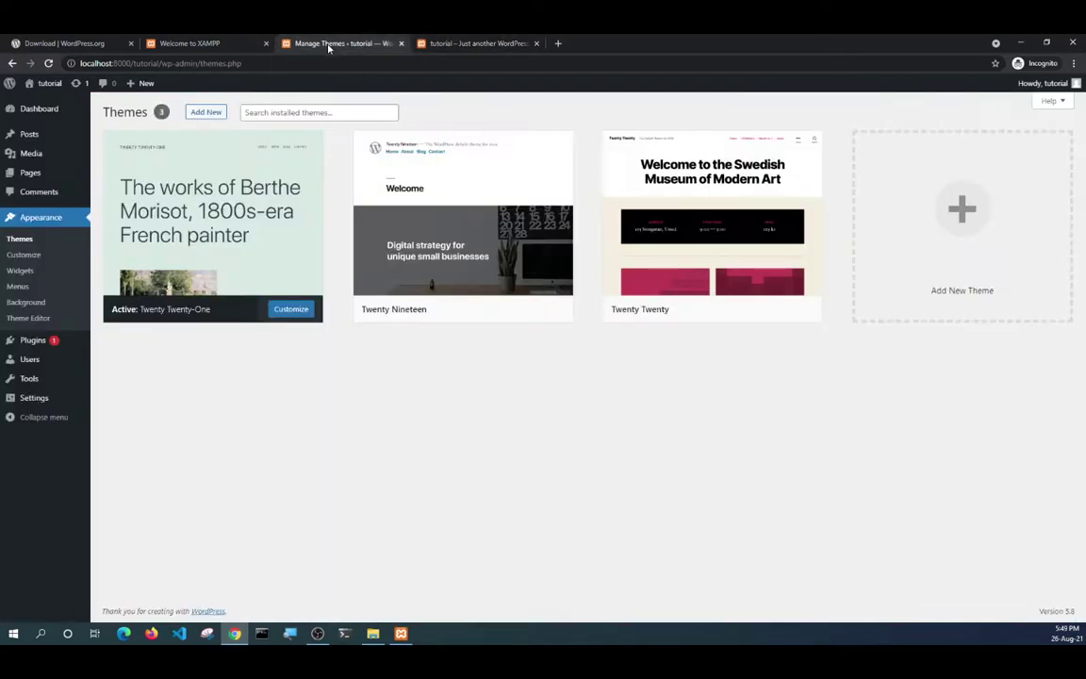
left_click(401, 44)
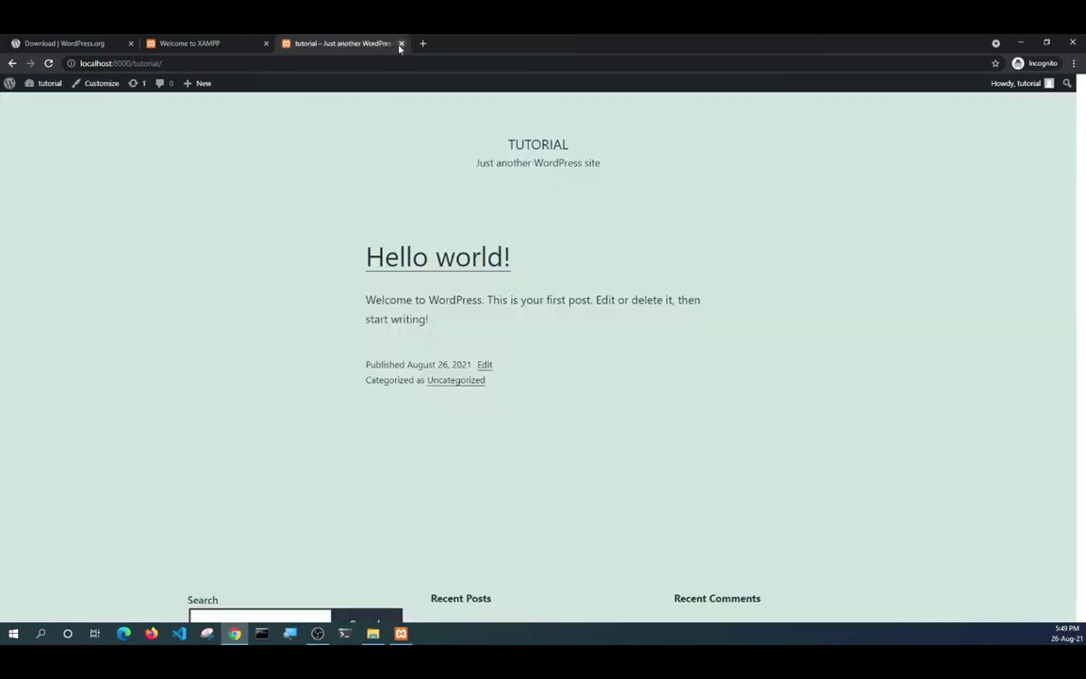
left_click(266, 43)
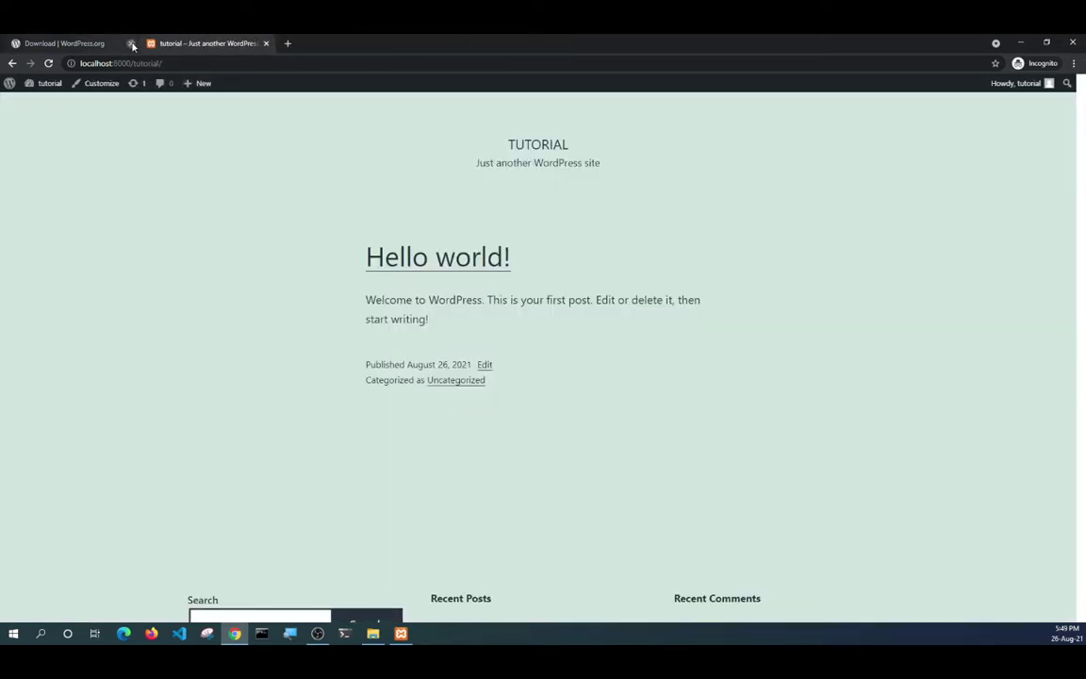
left_click(130, 44)
left_click(153, 43)
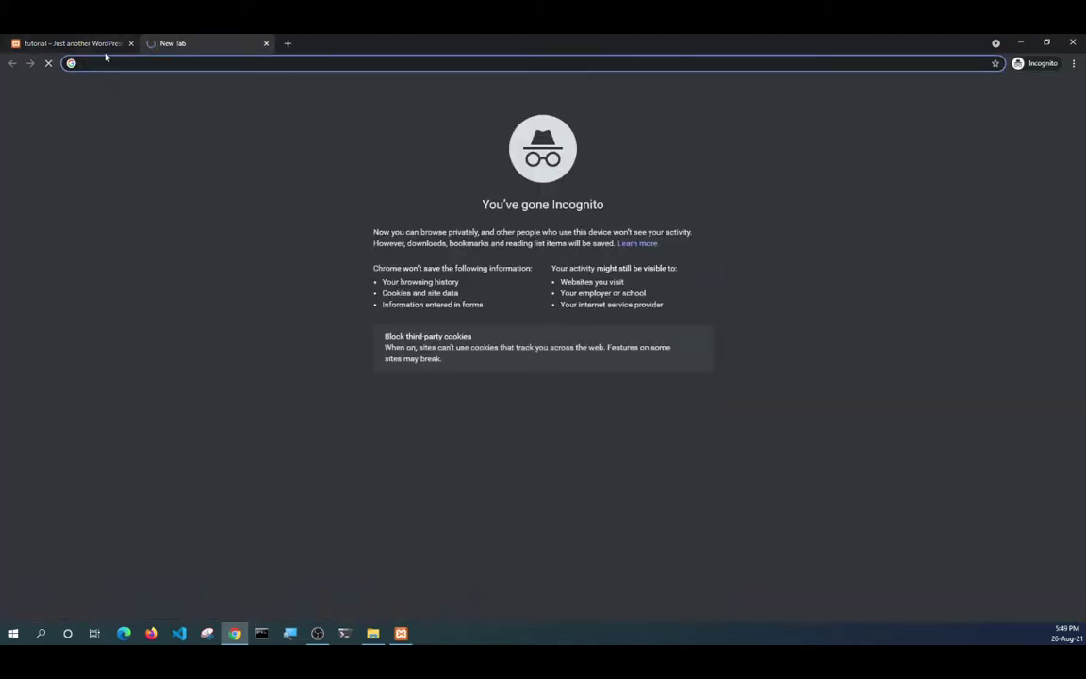
Copy the localhost:8000/tutorial address into the new tab and load its wp-admin Dashboard.
left_click(93, 44)
double_click(148, 63)
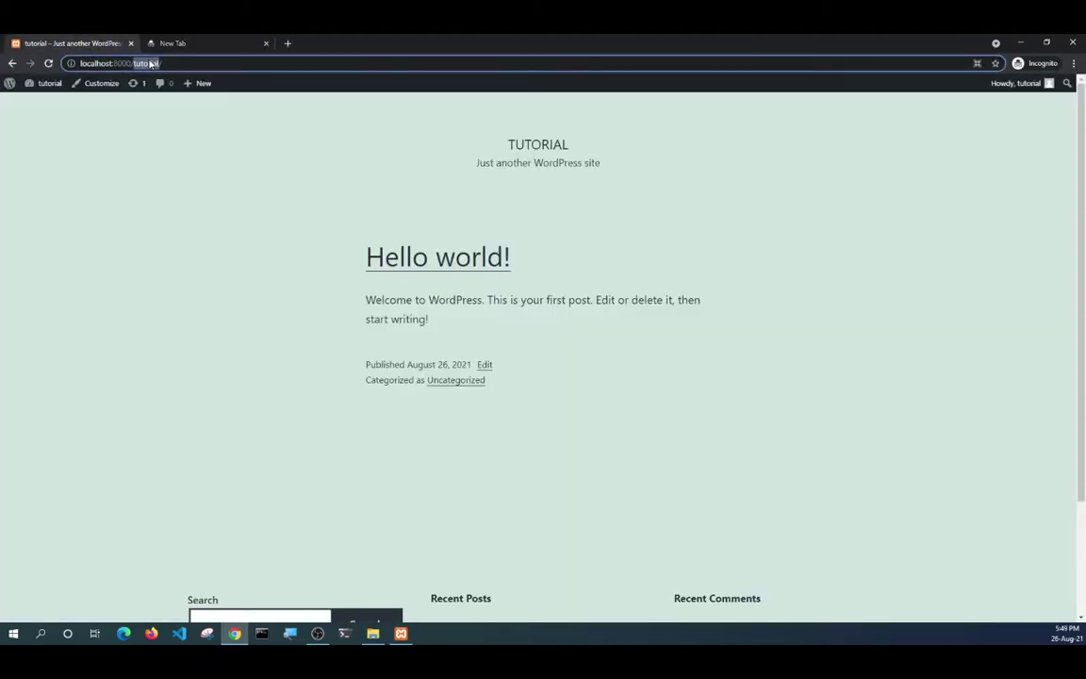
left_click(161, 63)
left_click_drag(162, 63, 71, 63)
right_click(94, 64)
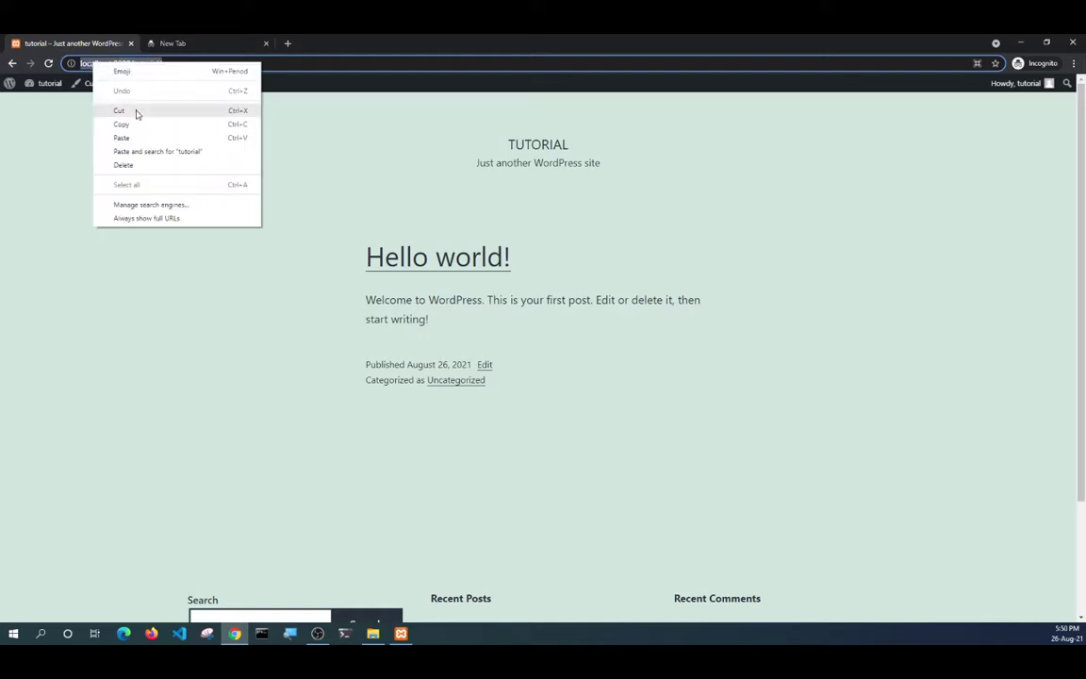
left_click(136, 123)
left_click(175, 43)
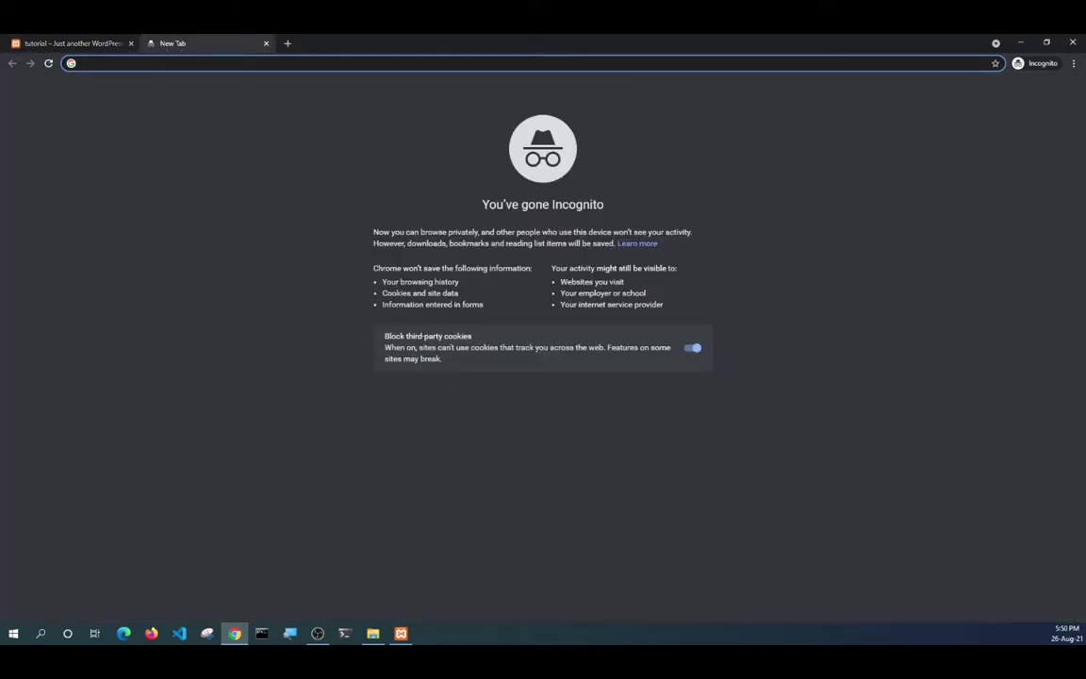
right_click(153, 63)
left_click(179, 140)
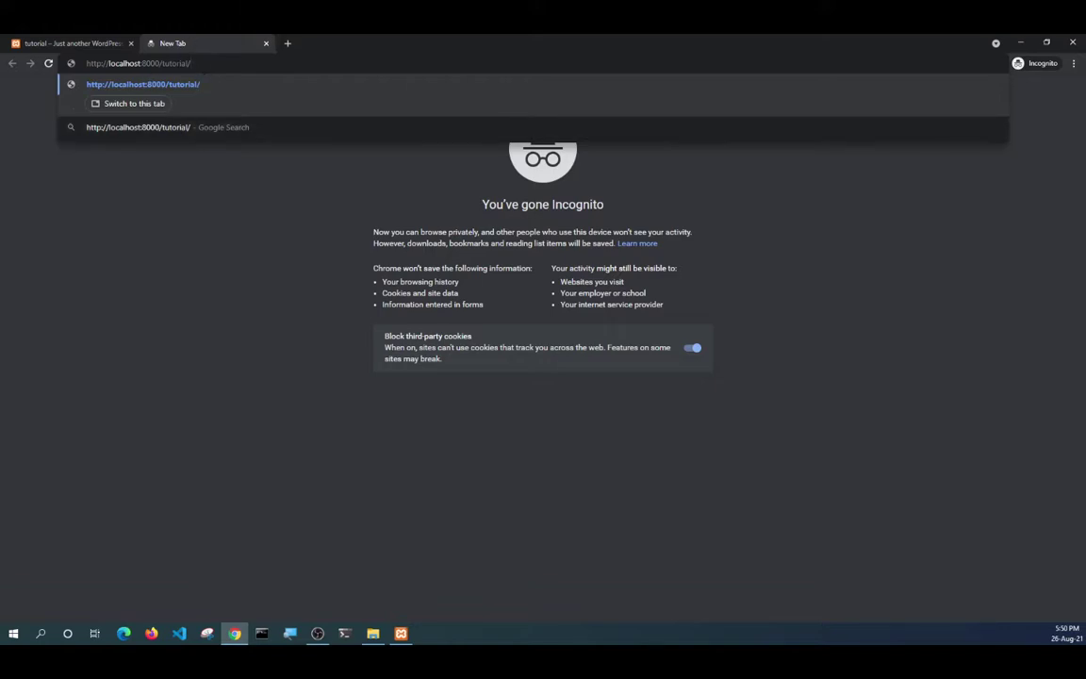
type("w")
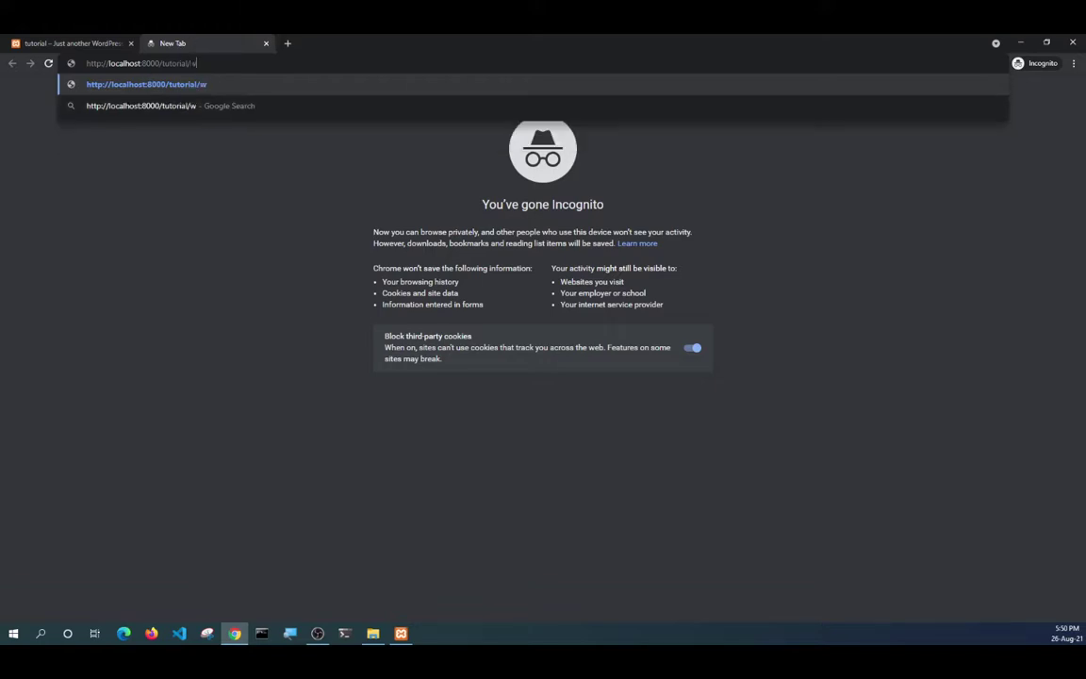
type("p-admin")
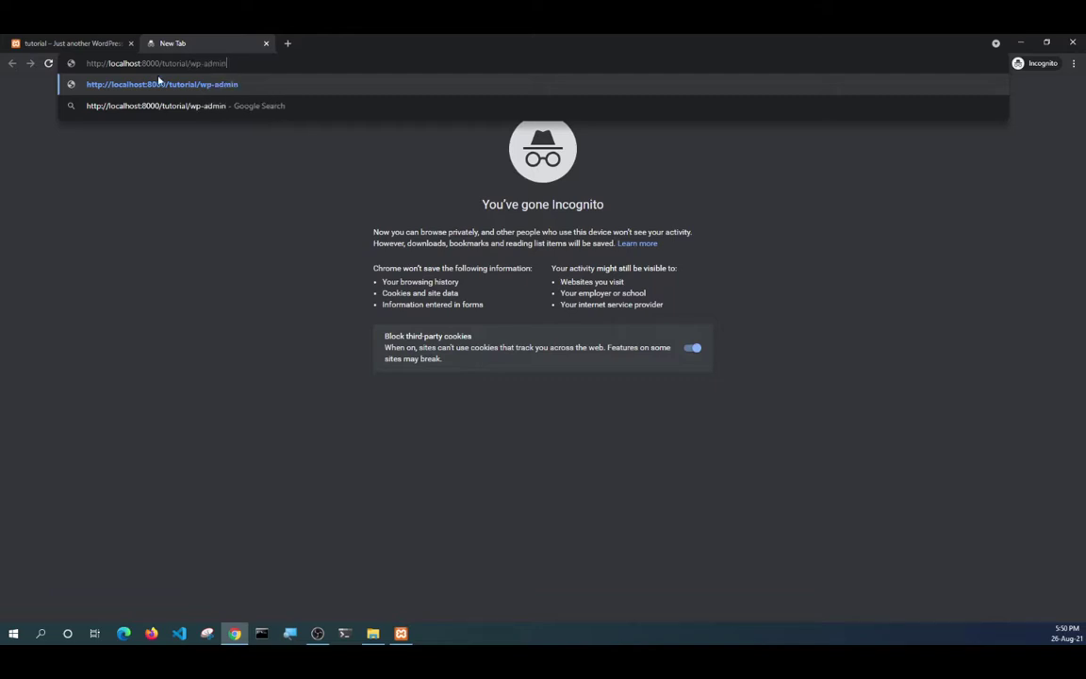
key("Return")
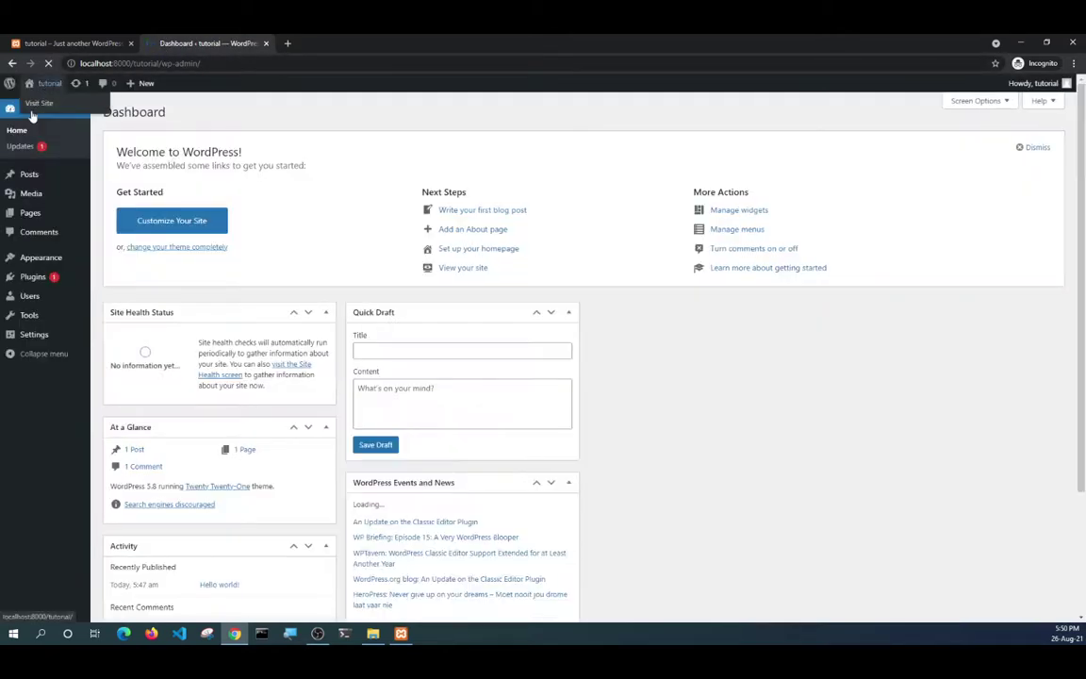
Log out from the Howdy menu and load the login page at /wp-admin.
mouse_move(1067, 83)
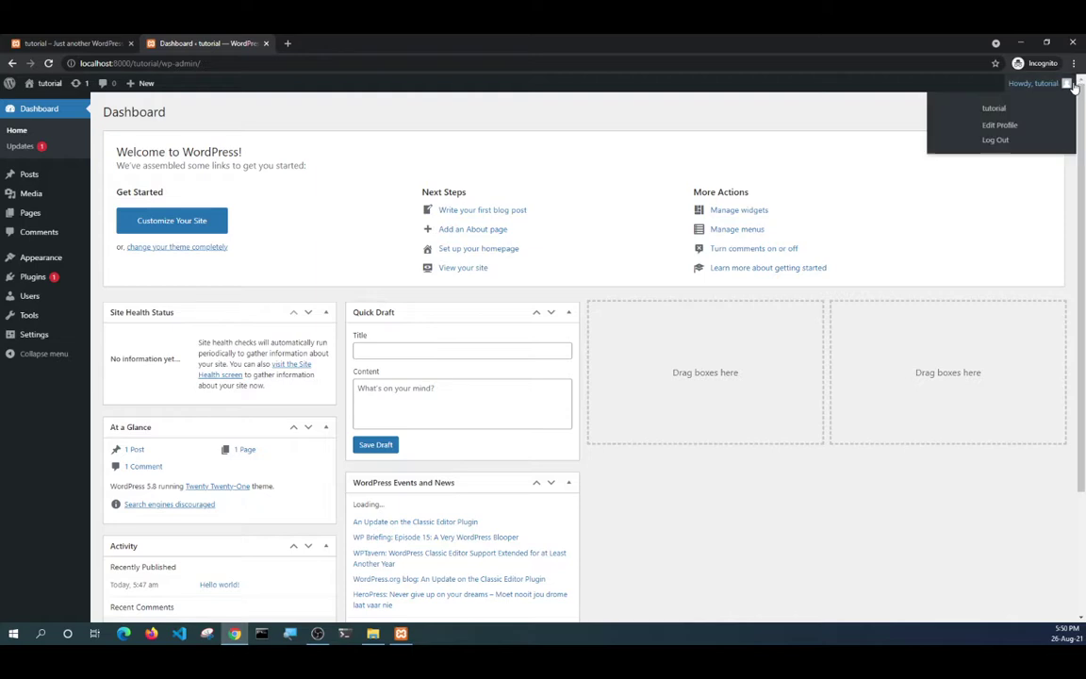
left_click(998, 140)
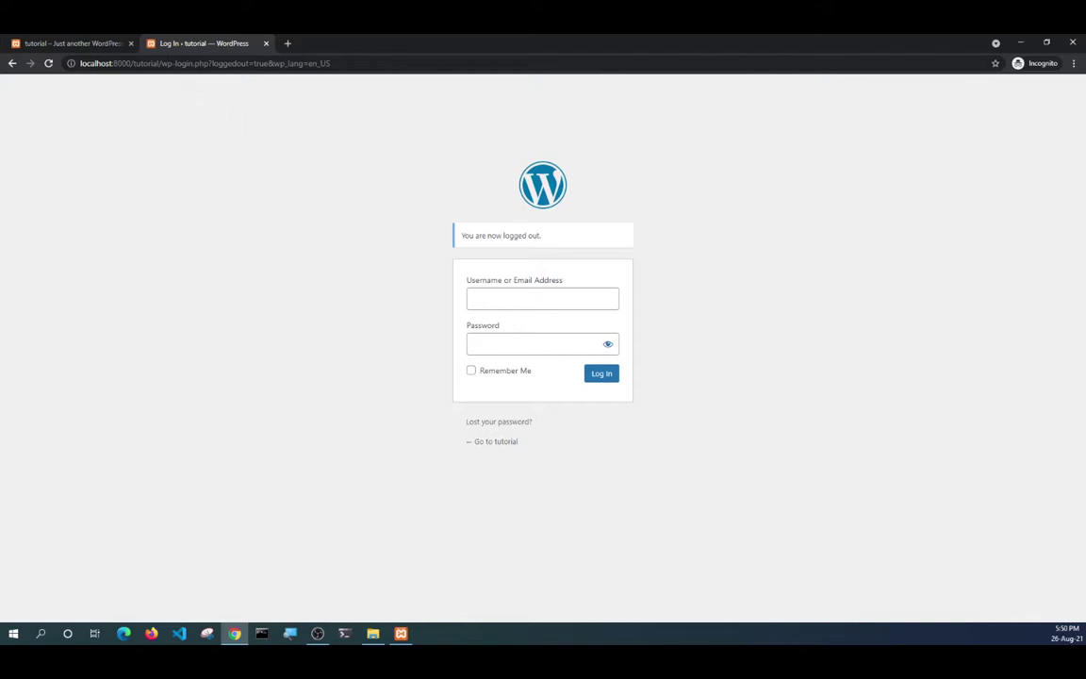
left_click(186, 64)
left_click(187, 63)
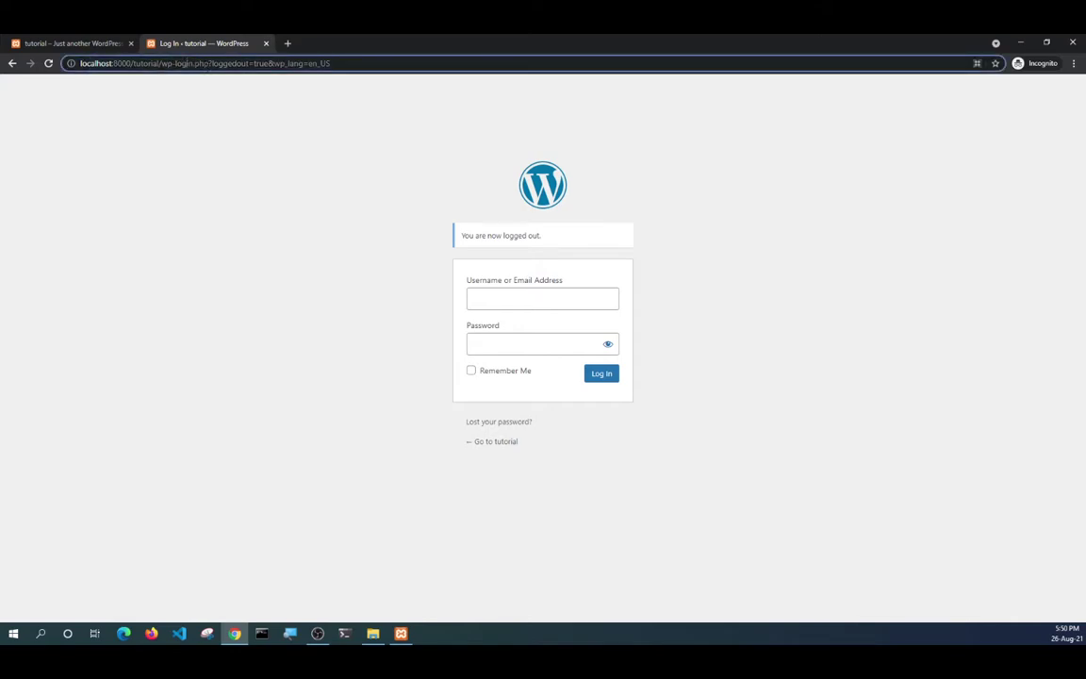
left_click_drag(161, 63, 330, 63)
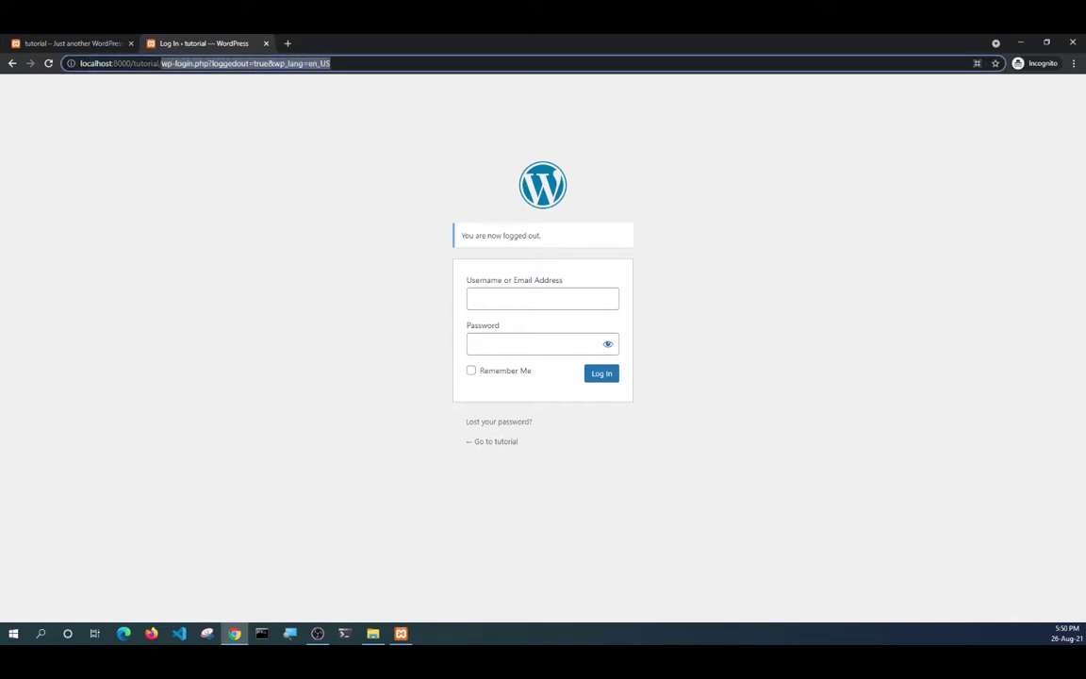
type("wp-a")
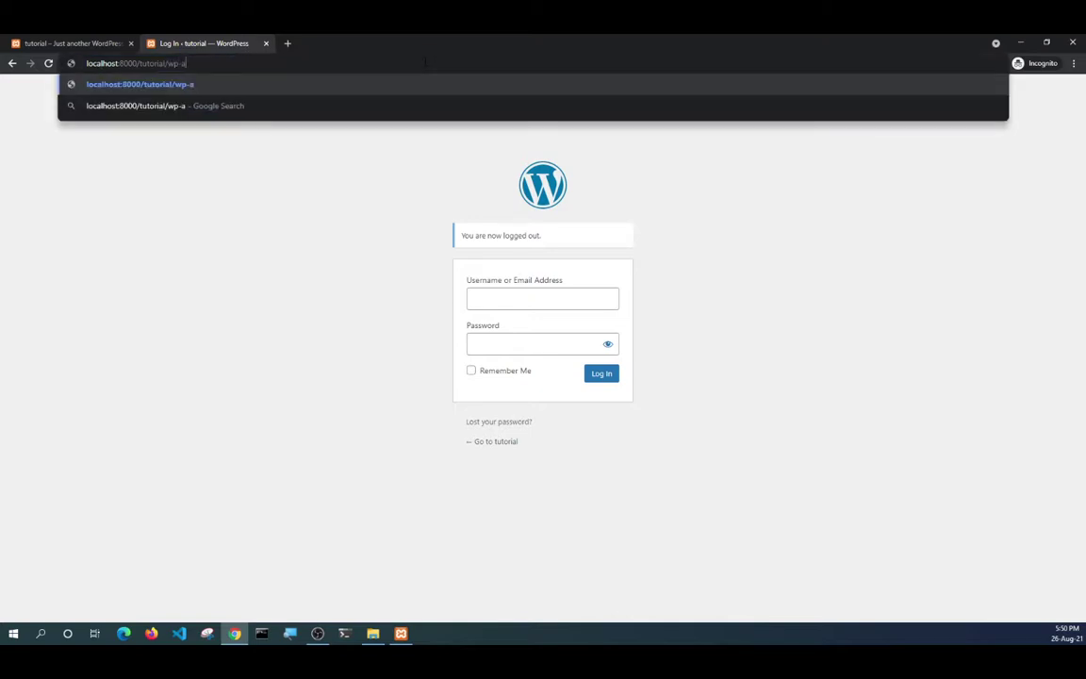
type("dmin")
key("Return")
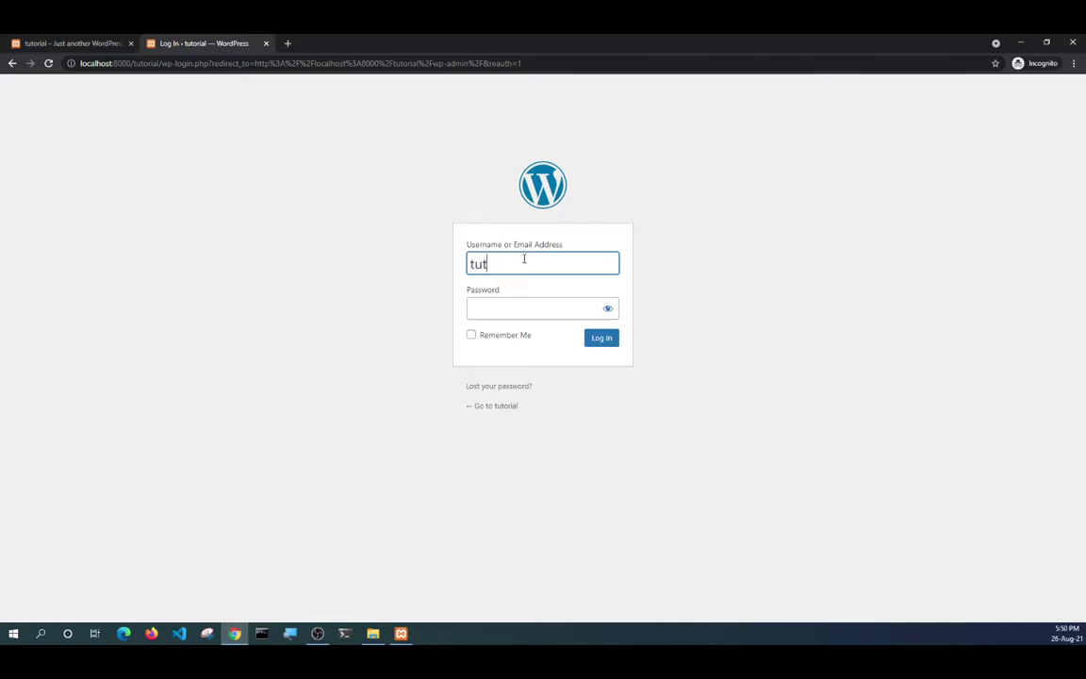
Enter the admin username and password and log in.
type("al")
key("Tab")
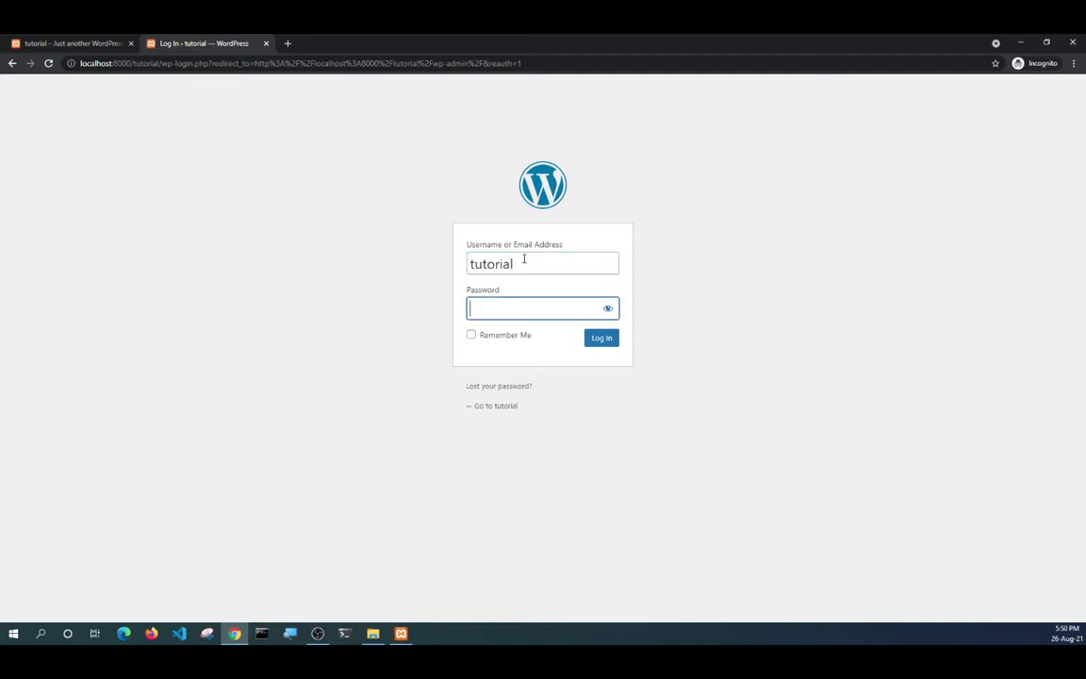
type("P")
left_click(608, 309)
type("assword1234")
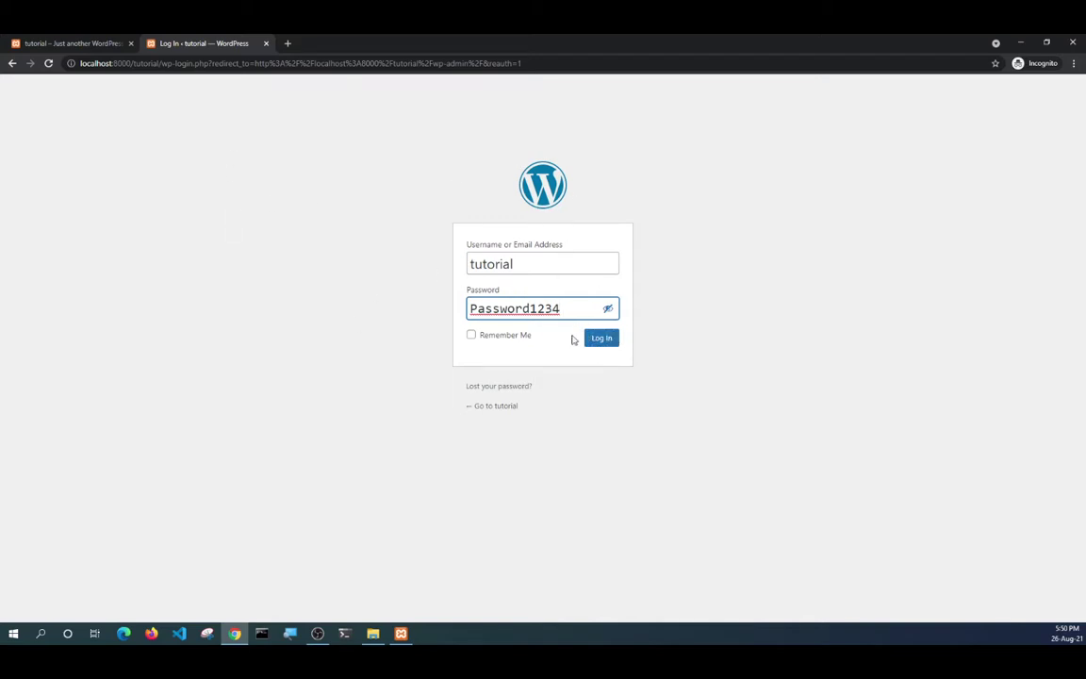
left_click(611, 341)
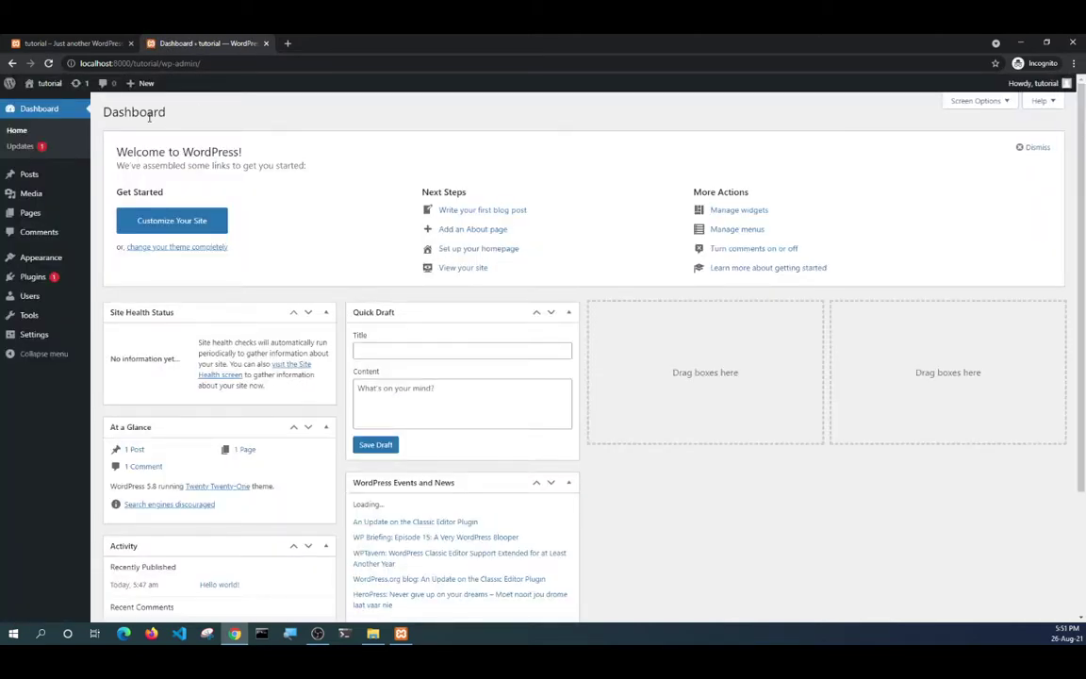
From the Dashboard's Posts list, open the Hello world! post in the block editor.
left_click(96, 41)
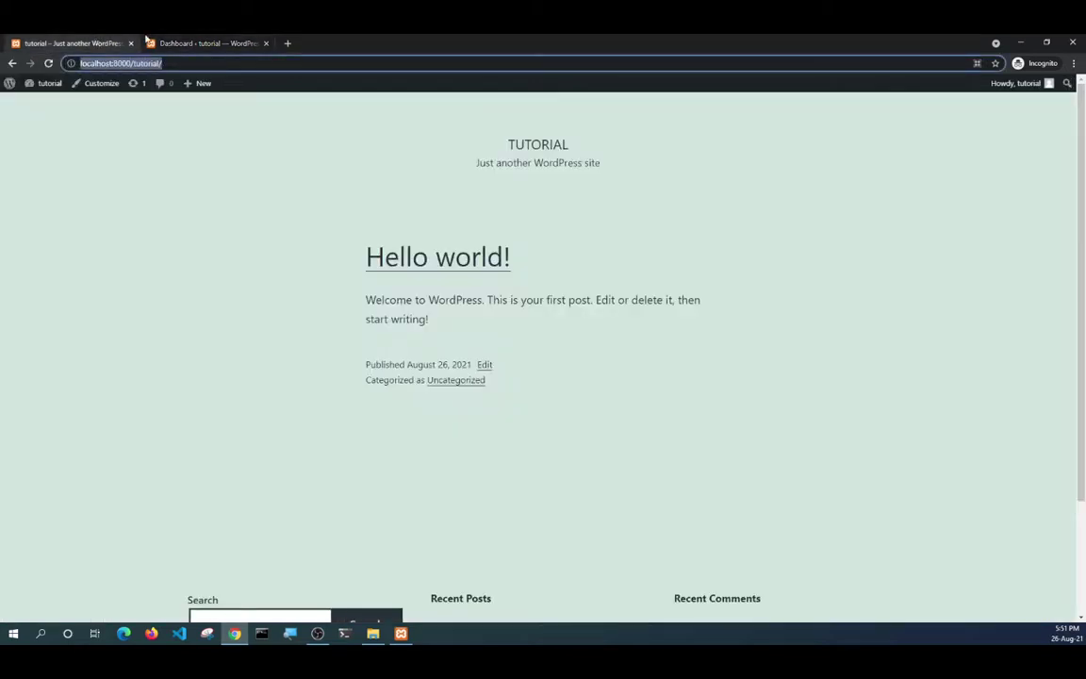
left_click(152, 42)
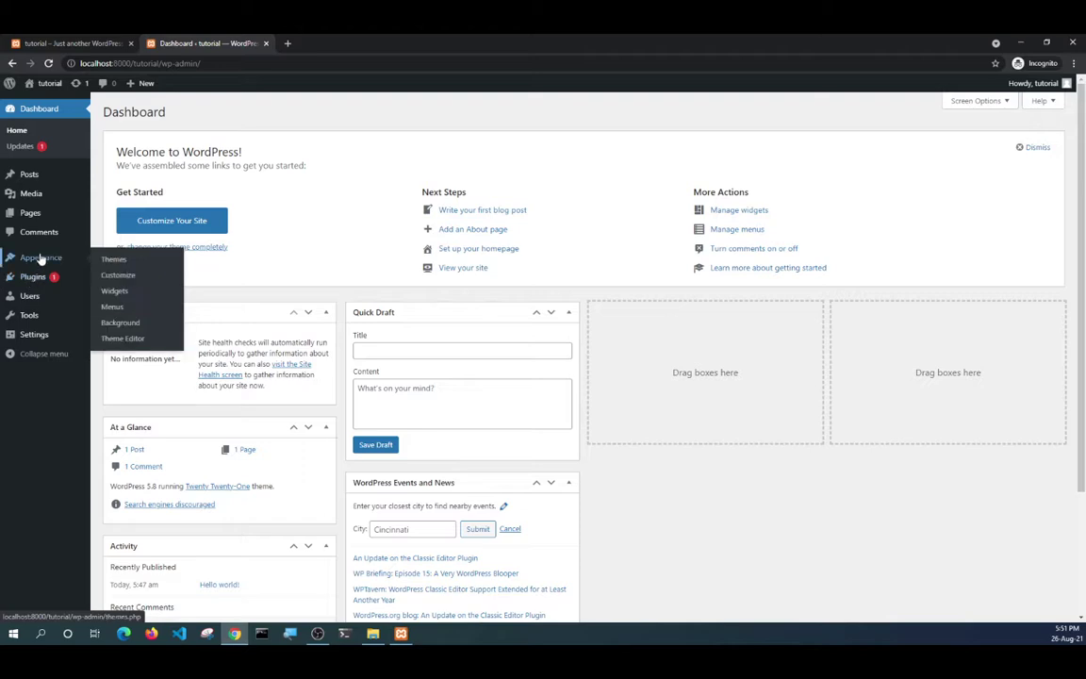
left_click(29, 175)
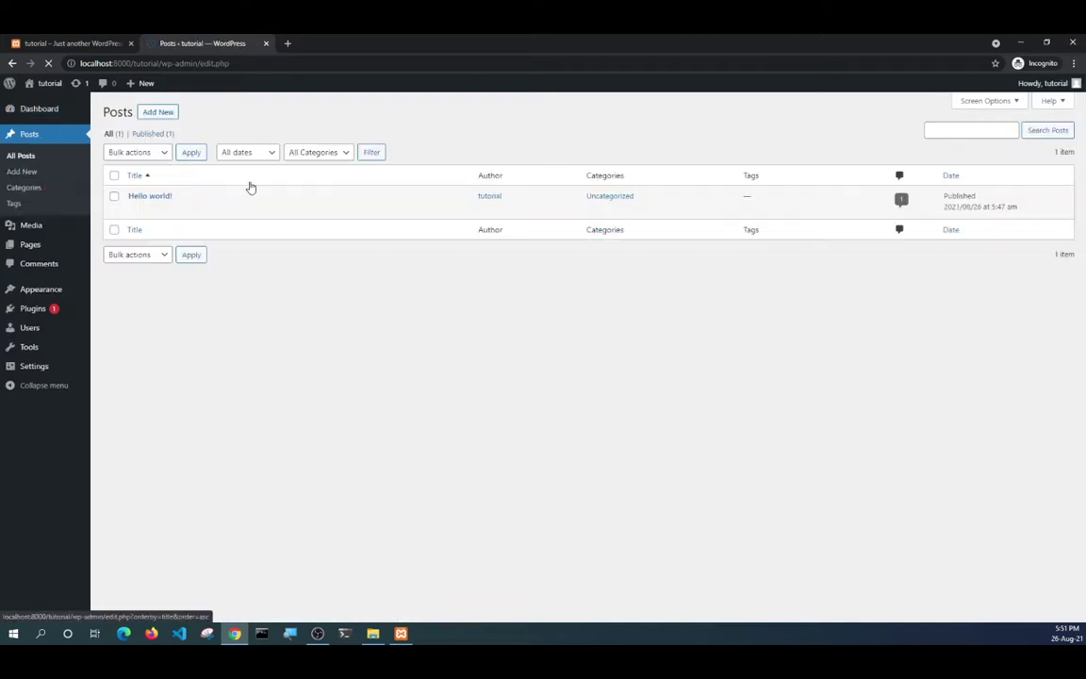
left_click(133, 209)
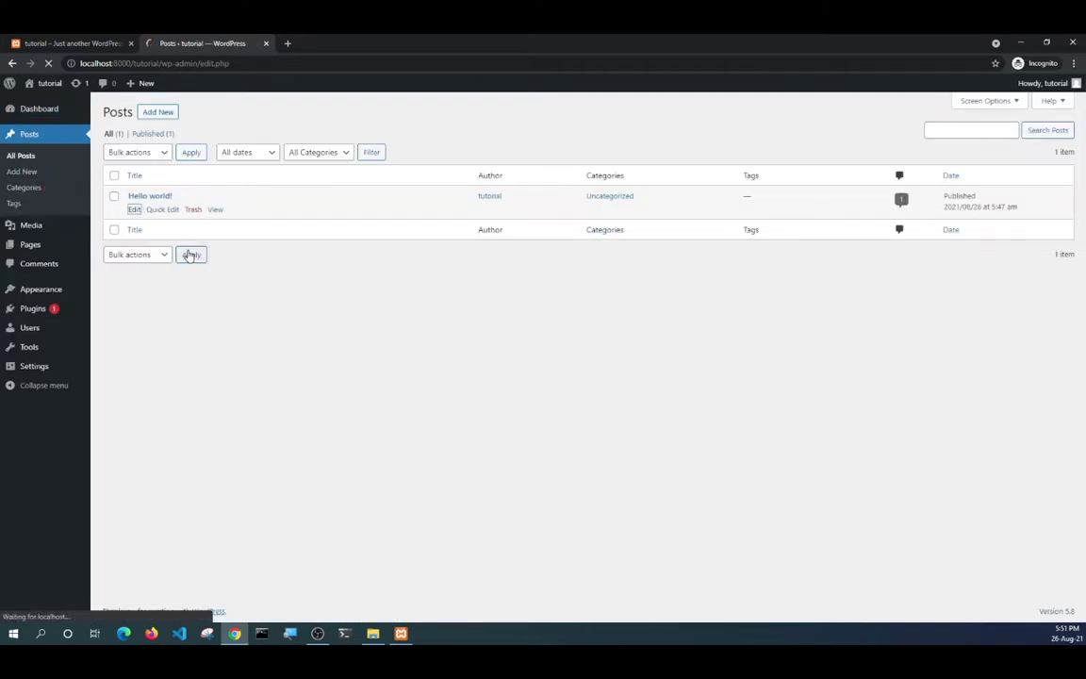
left_click(83, 42)
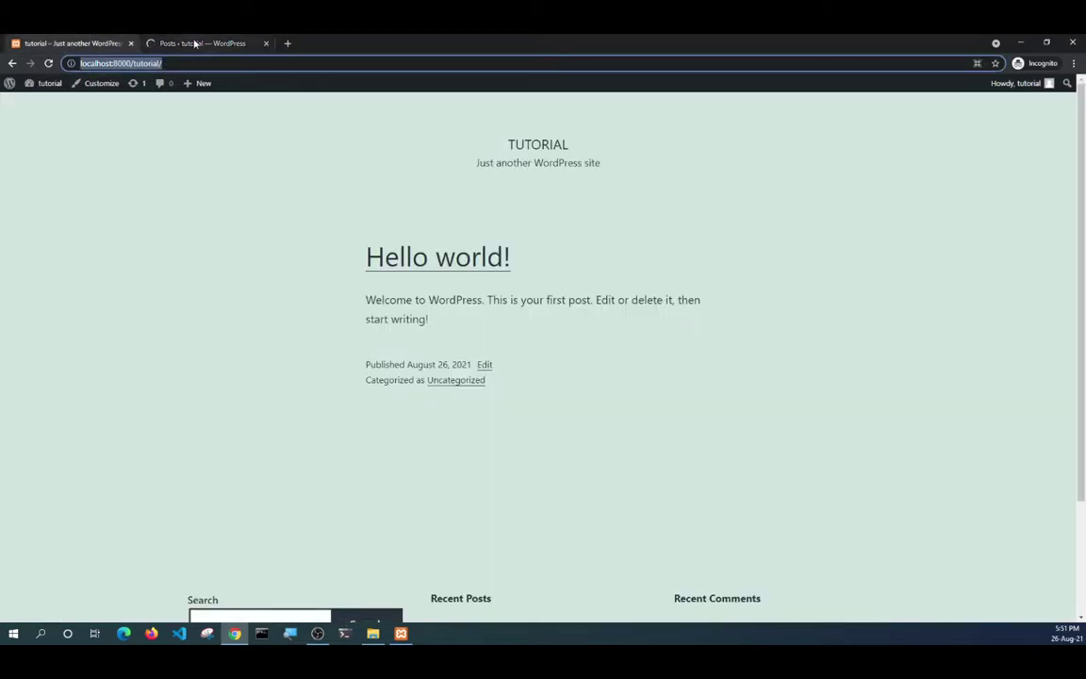
left_click(195, 43)
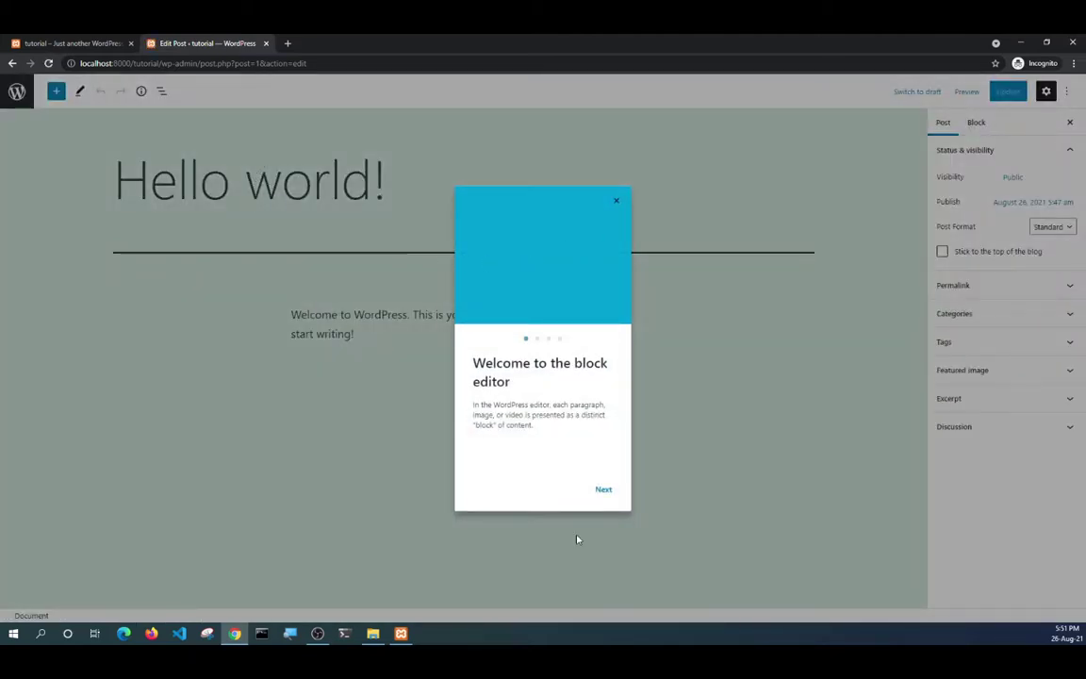
Dismiss the welcome guide and rename the post title from Hello world! to မင်္ဂလာပါ.
left_click(617, 201)
left_click(204, 179)
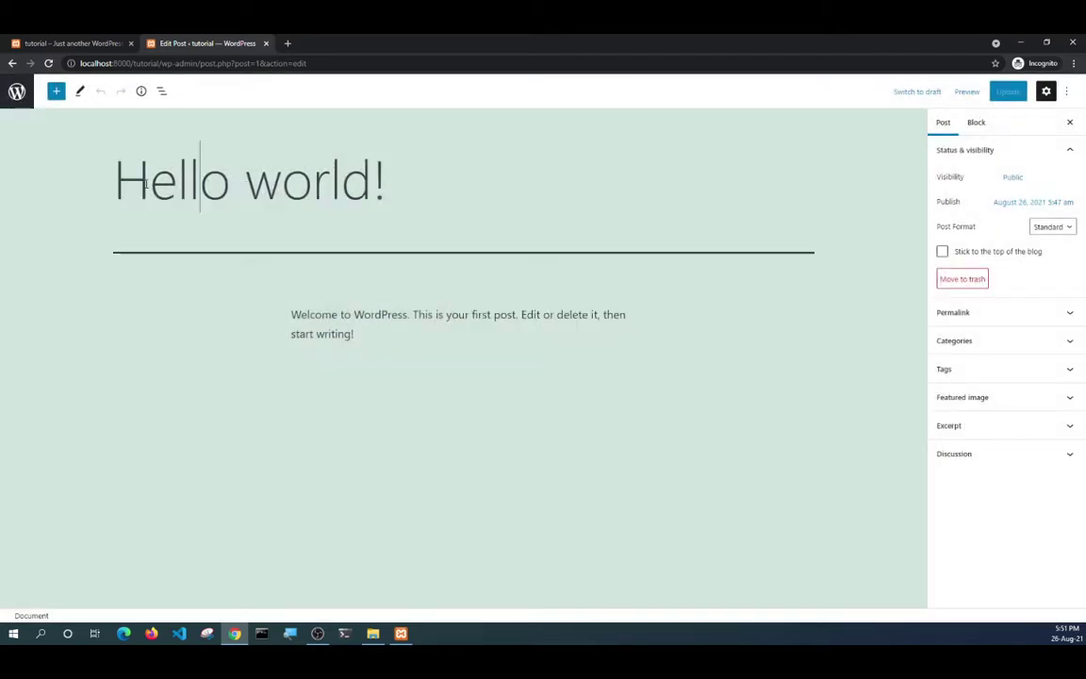
left_click_drag(109, 180, 384, 182)
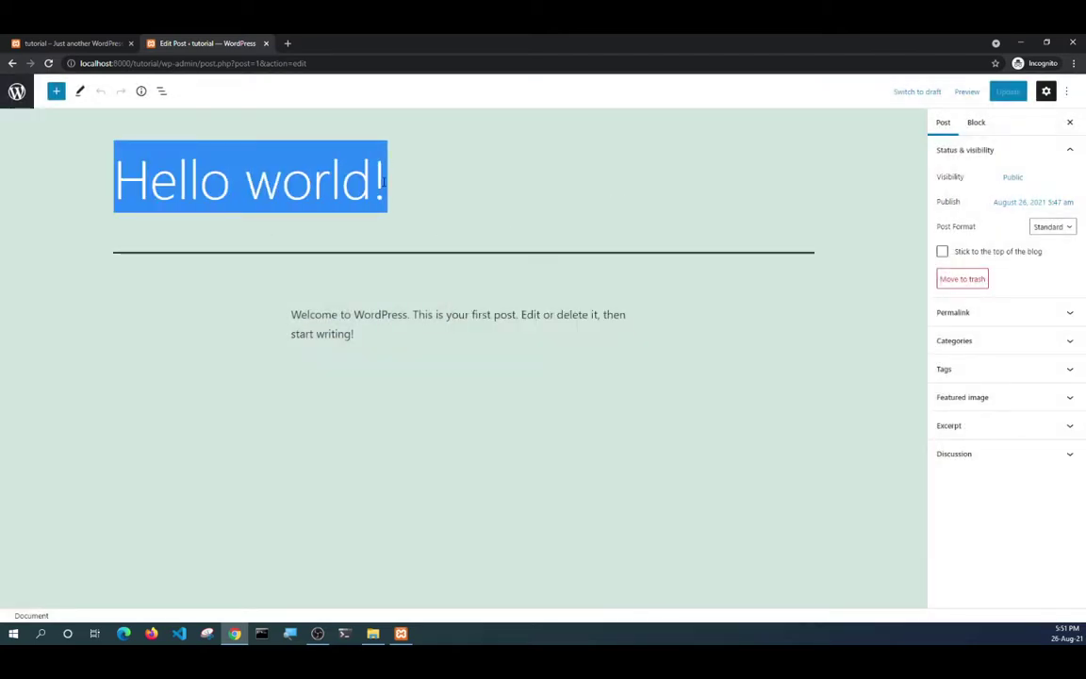
type("හල")
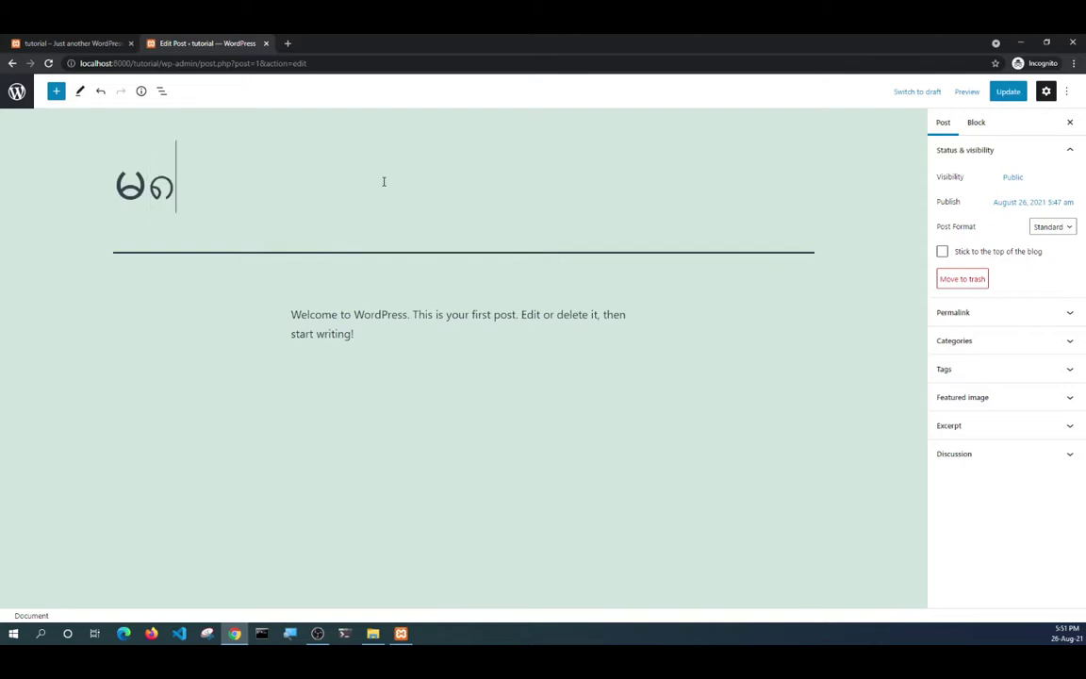
key("BackSpace")
type("င်္ဂလာပါ")
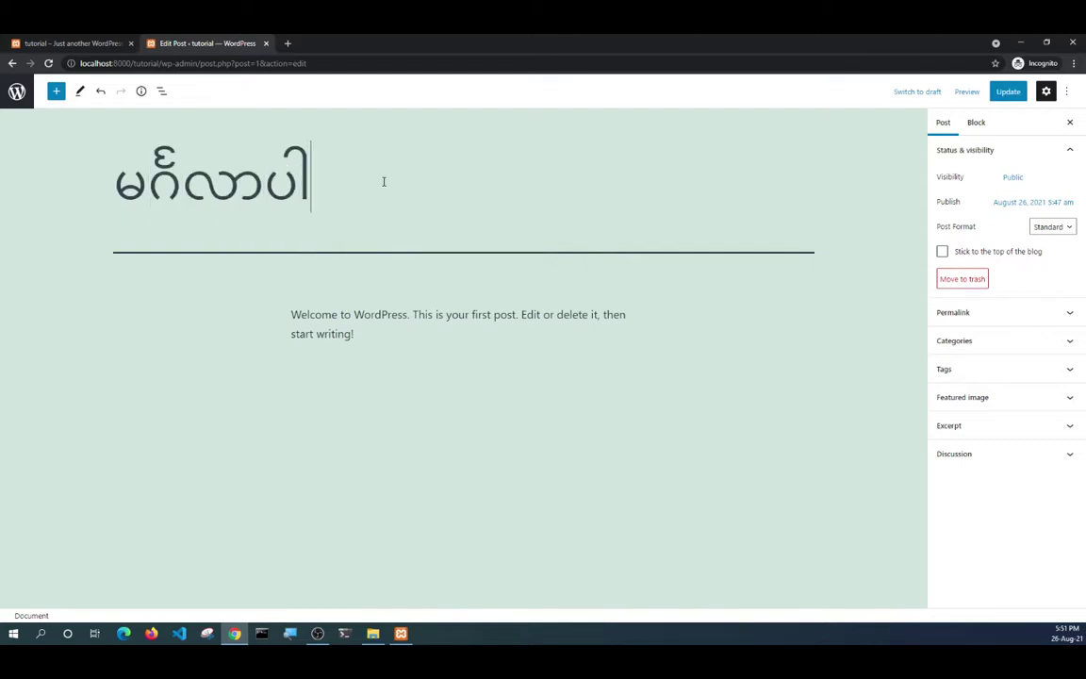
Replace the welcome paragraph with 'WordPress Blog ဖြစ်ပါတယ်။' and update the post.
key("Down")
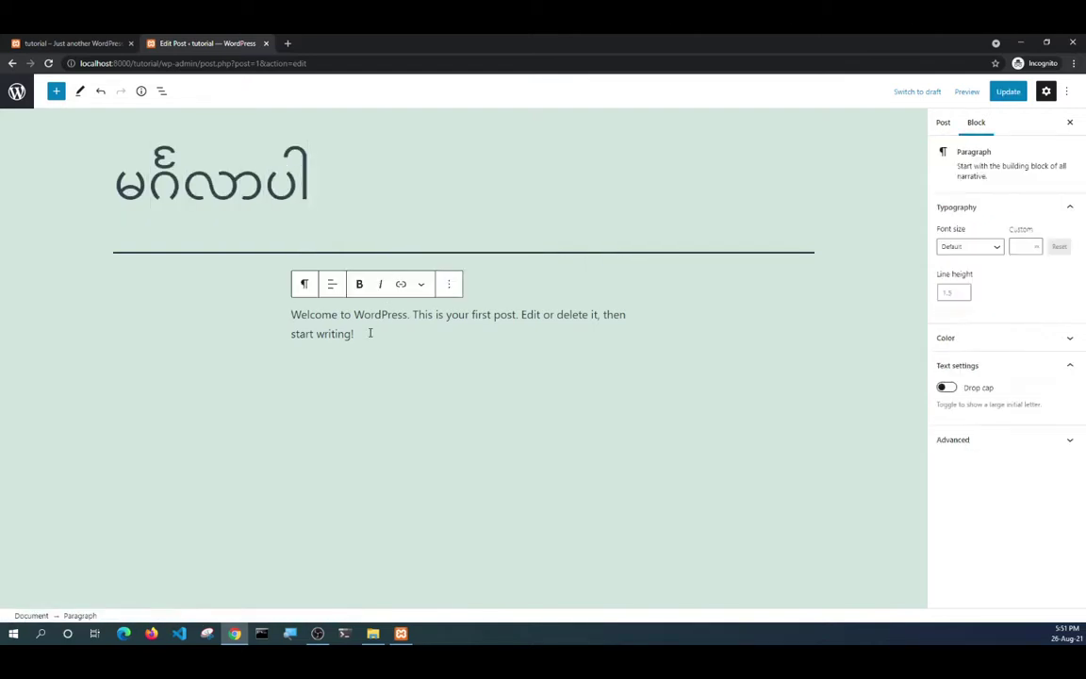
left_click_drag(358, 336, 279, 323)
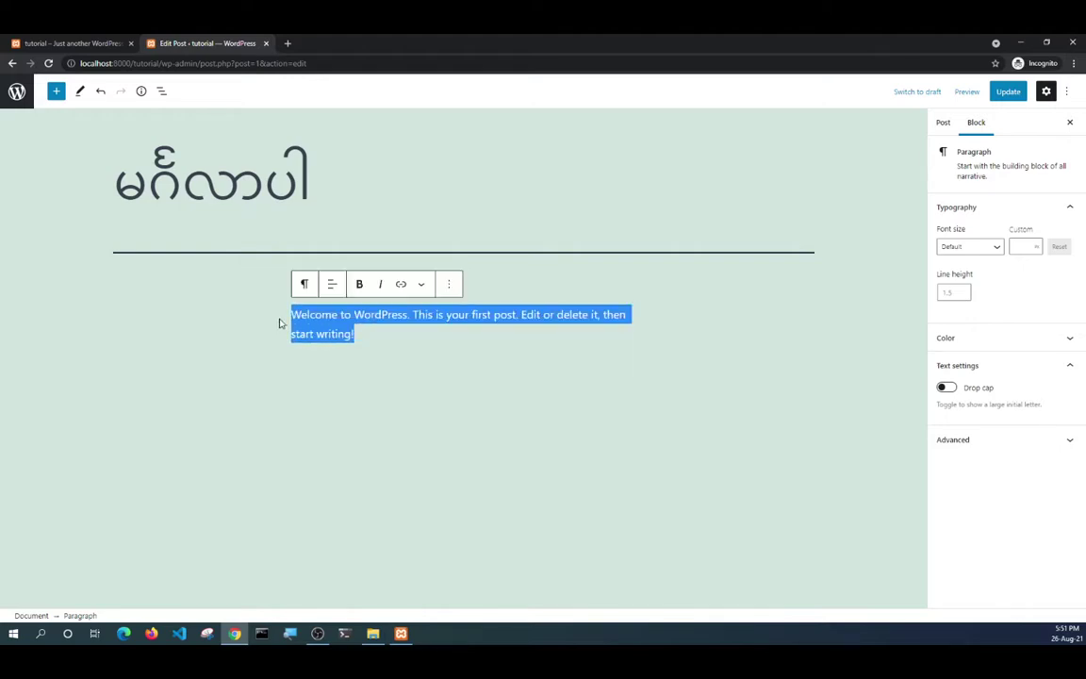
key("BackSpace")
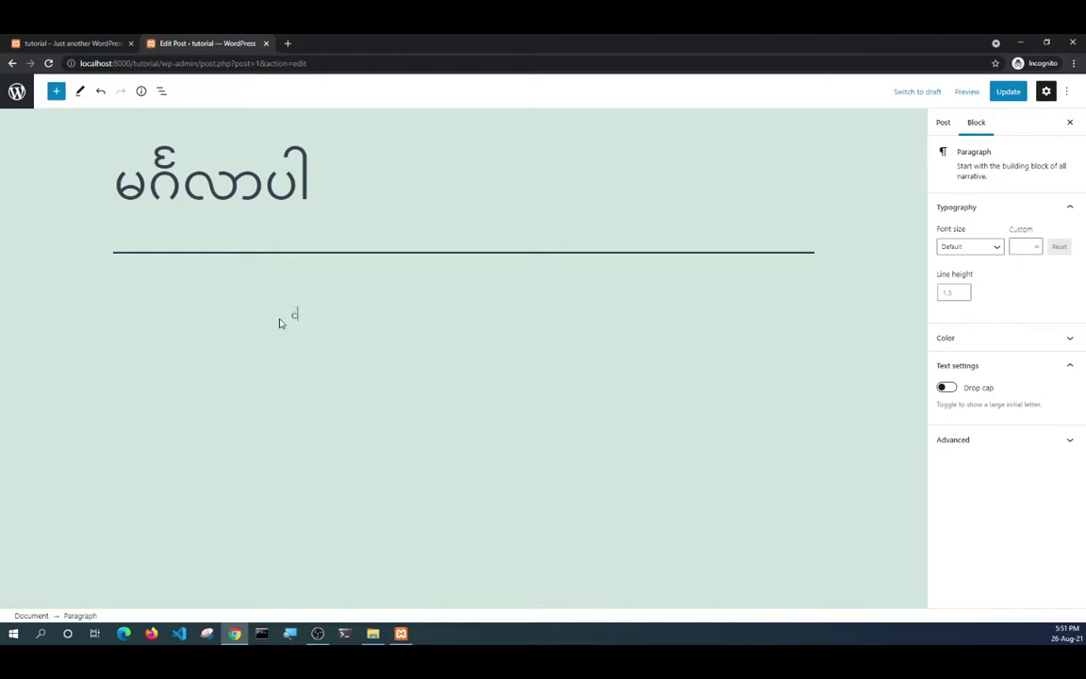
type("WordPress Blog")
type("ဖြစ်ပါတယ်")
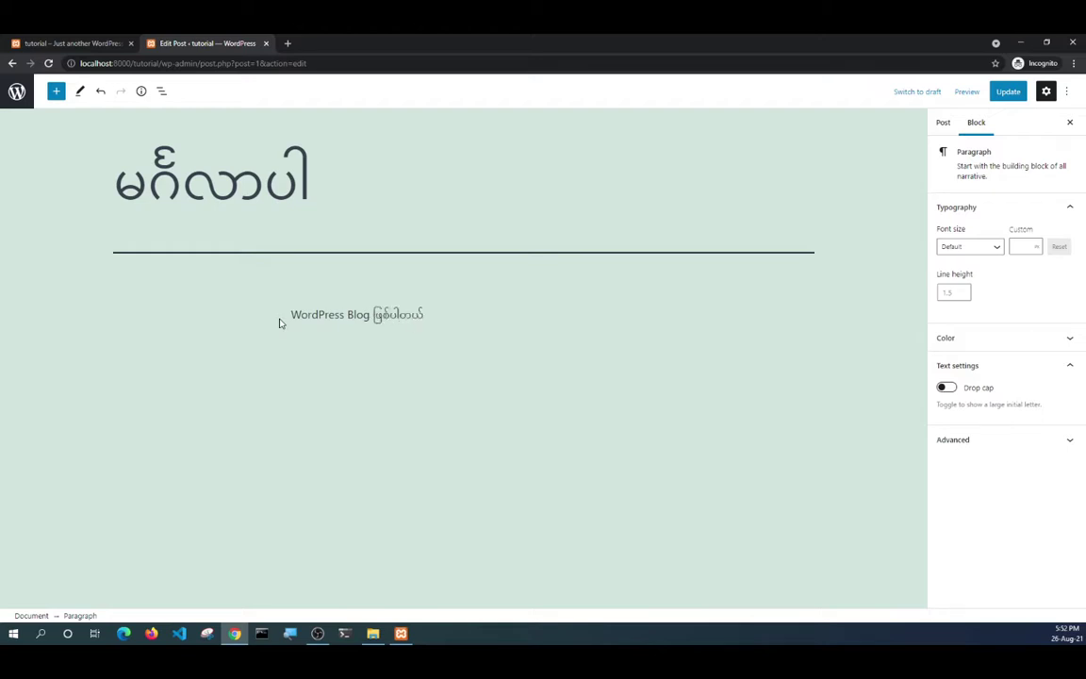
type("။ အားလုံ")
left_click(1003, 94)
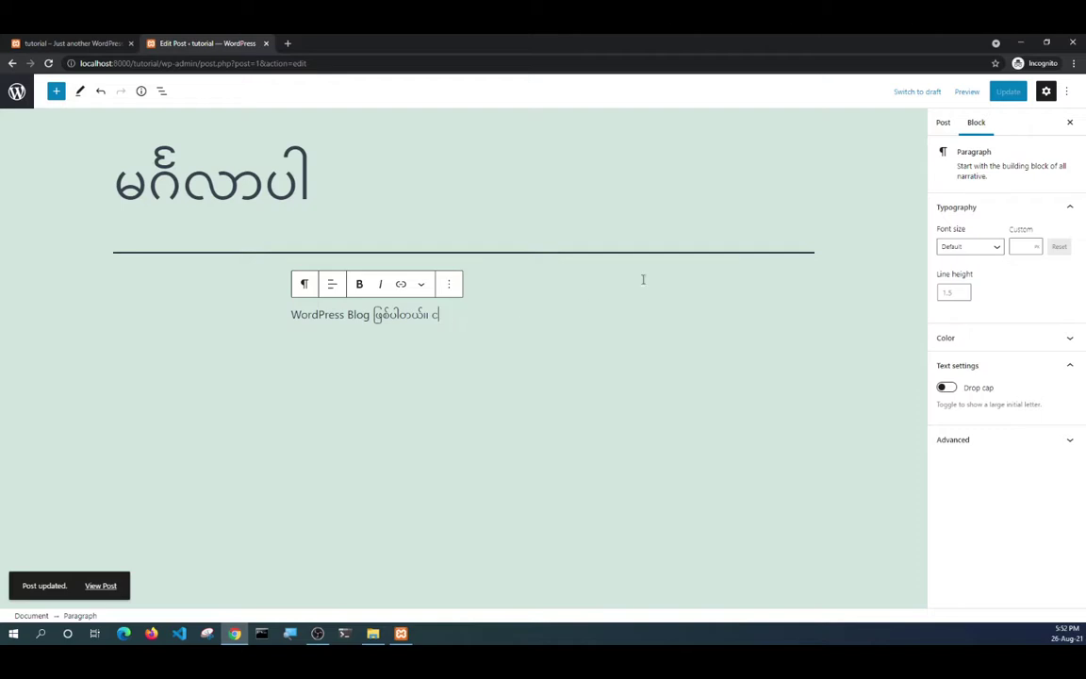
key("BackSpace")
key("BackSpace")
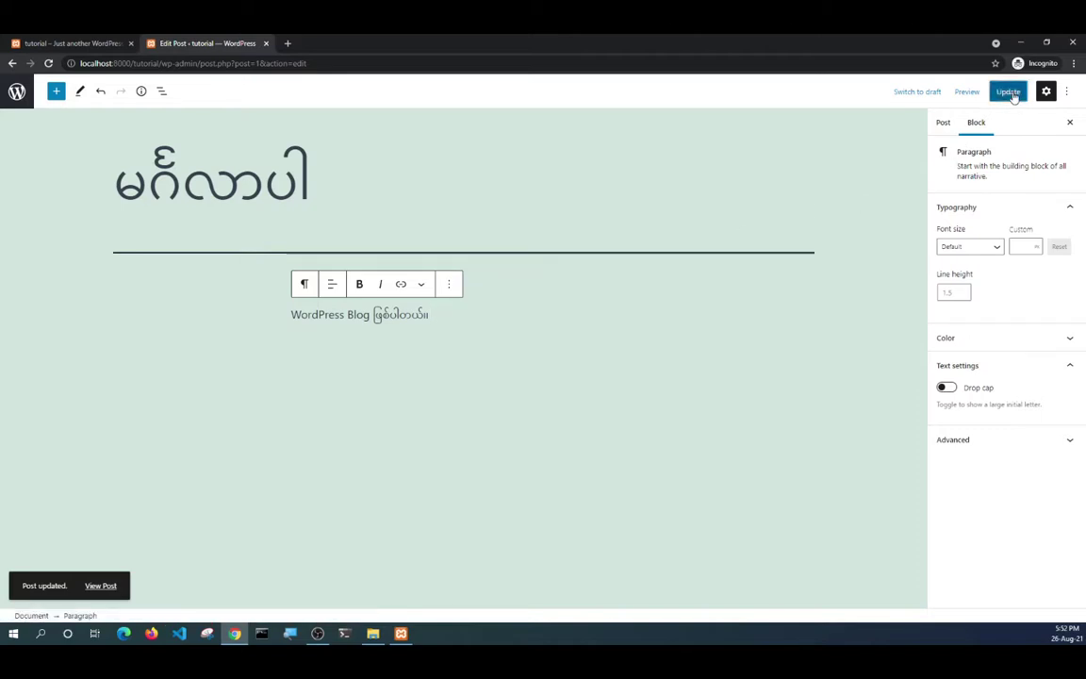
left_click(1009, 92)
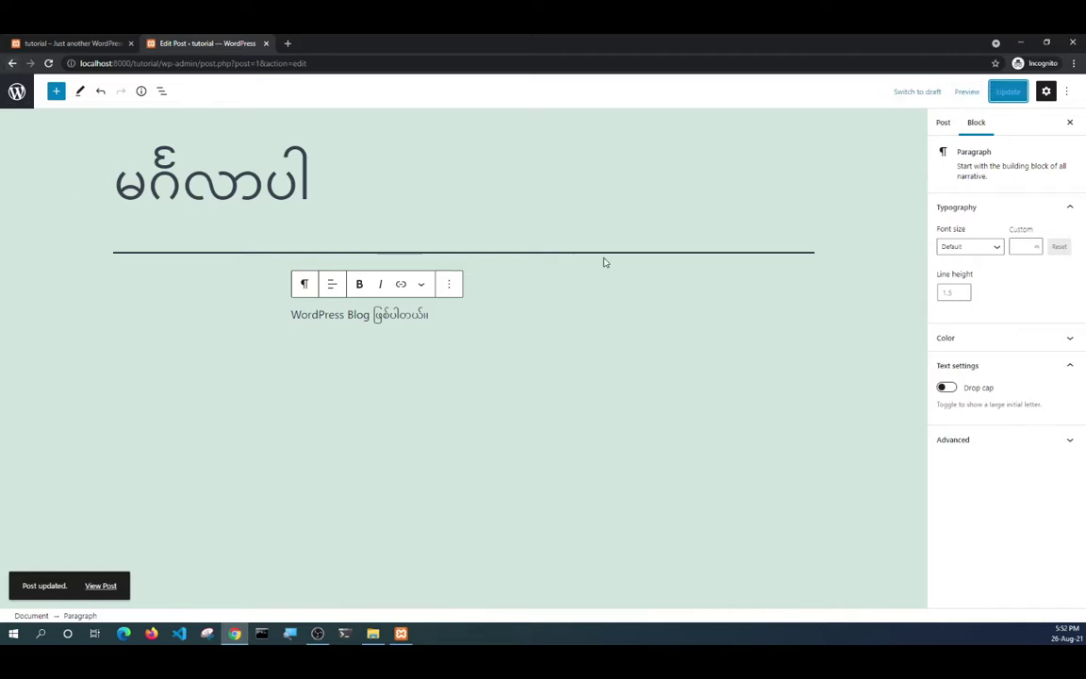
left_click(85, 44)
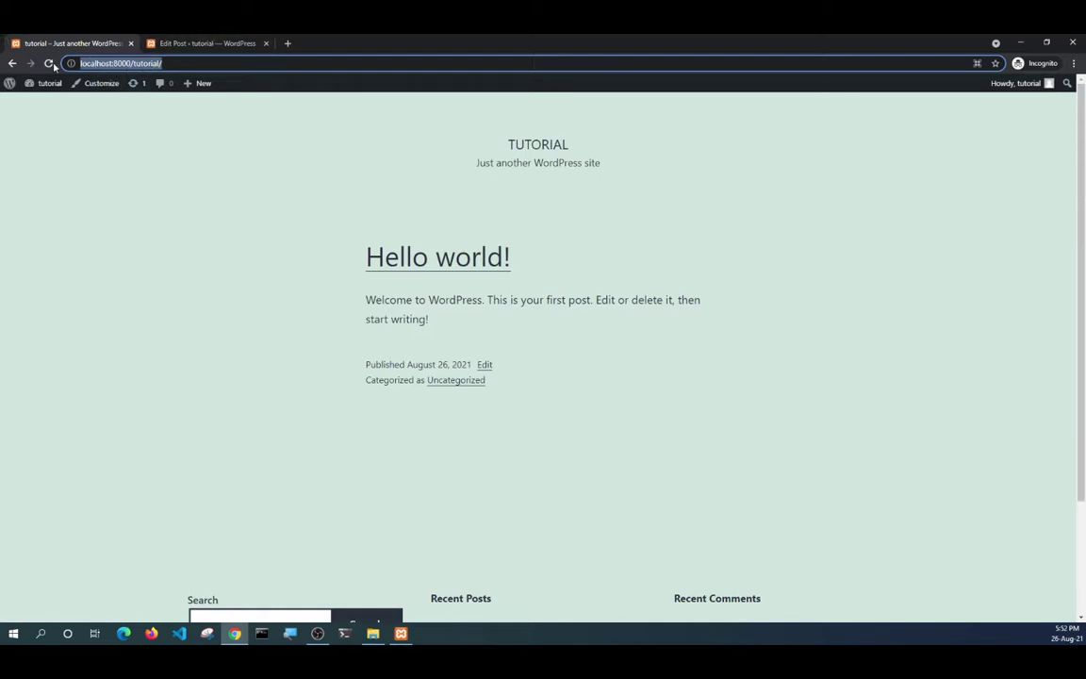
Reload the front page to see the မင်္ဂလာပါ post, then go to the admin Posts list.
left_click(49, 63)
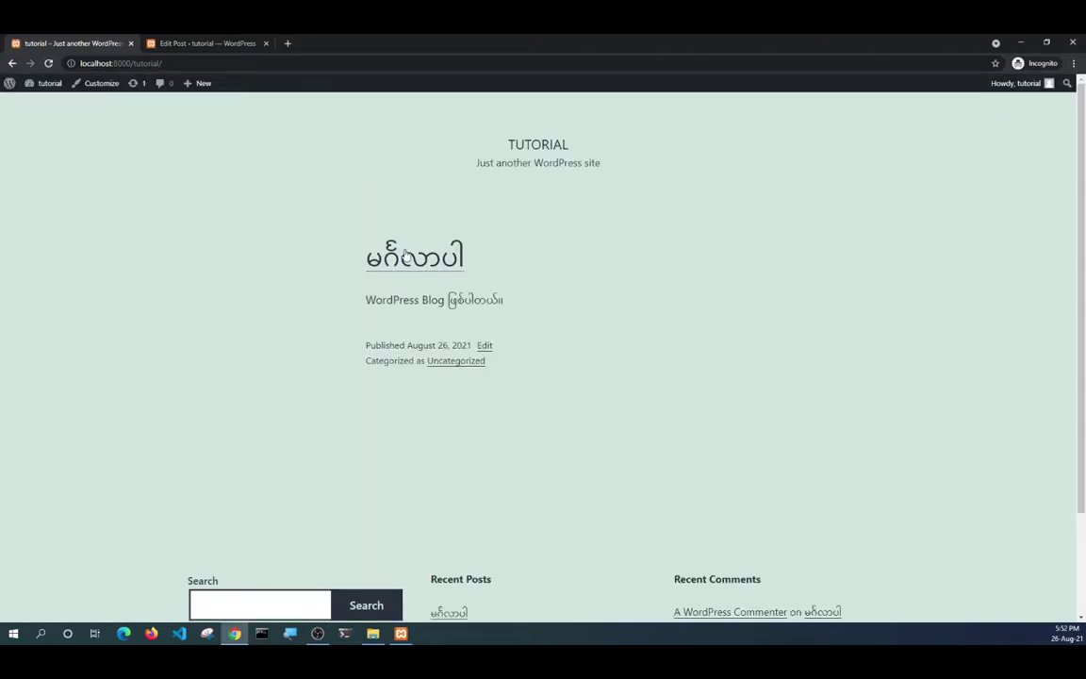
left_click(192, 43)
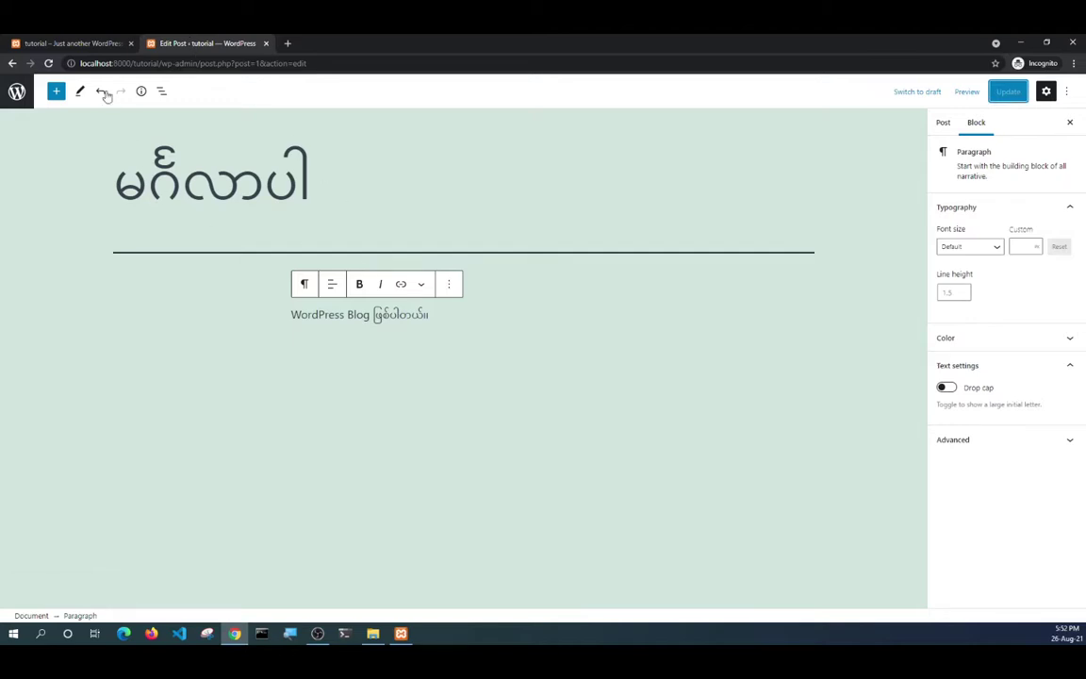
left_click(17, 91)
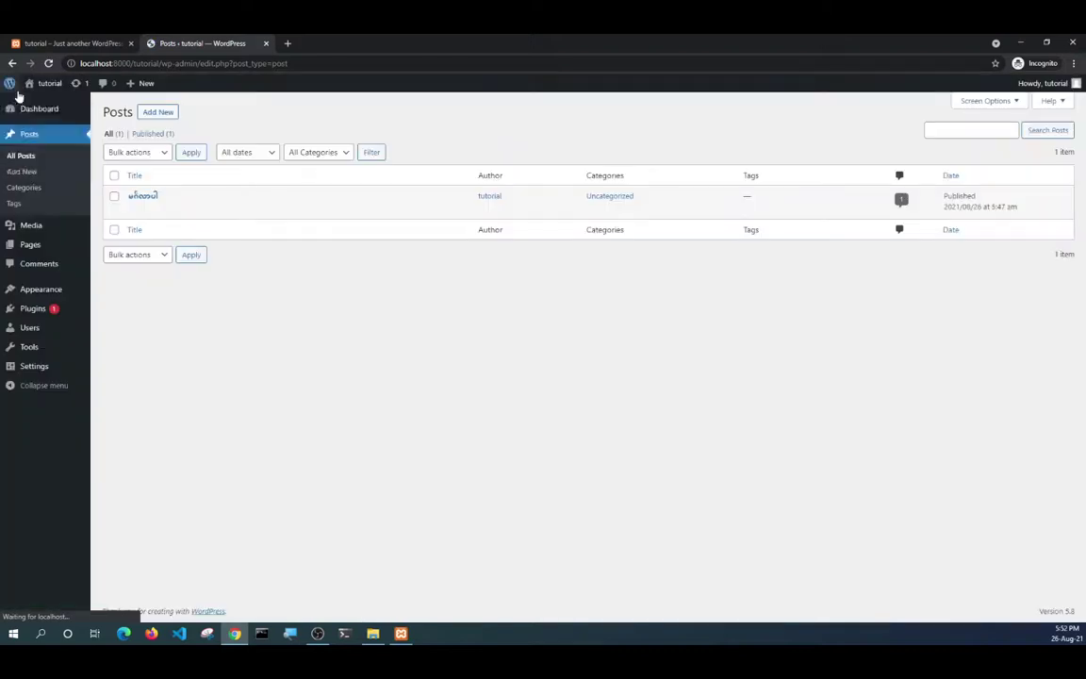
left_click(36, 137)
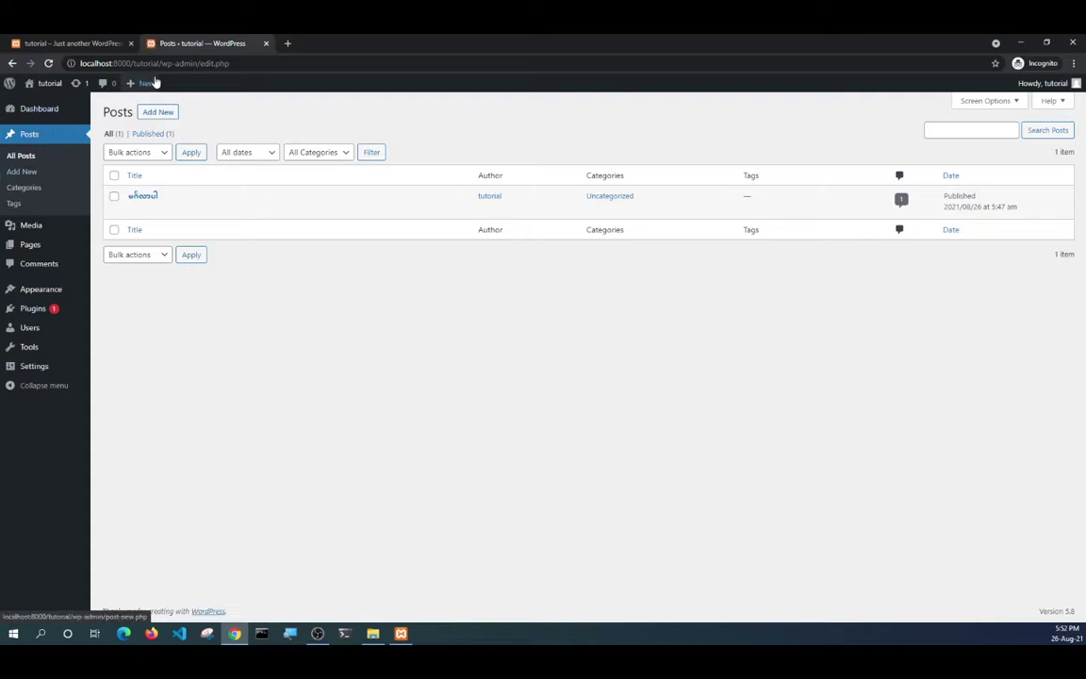
Start a new post titled ကျေးဇူးတင်ပါတယ်.
left_click(158, 117)
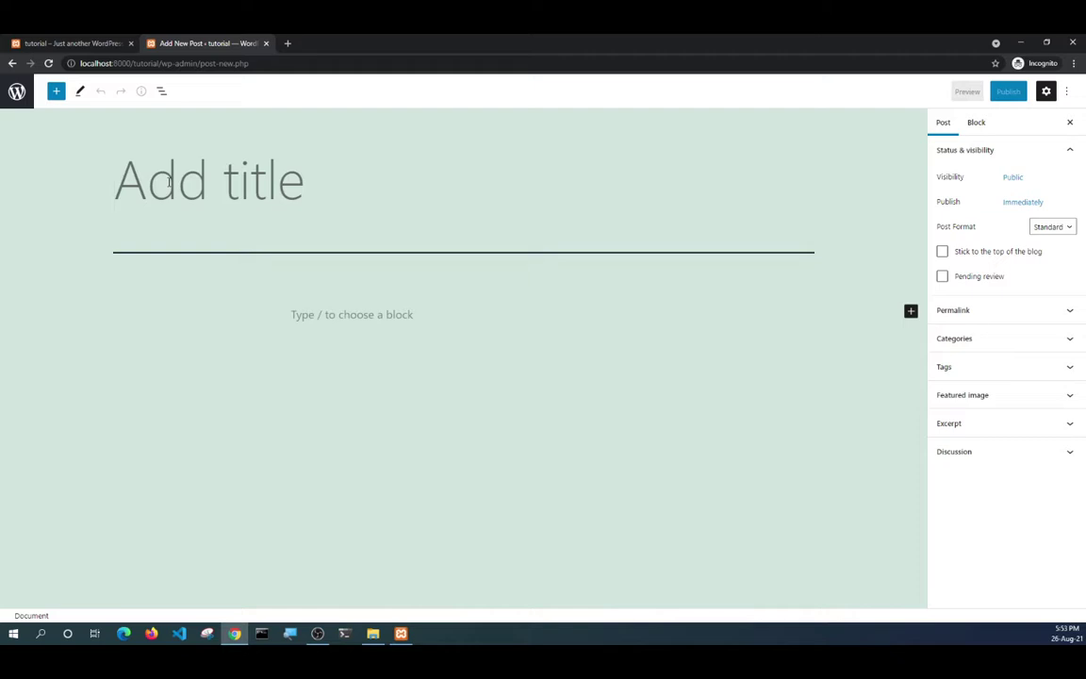
type("ကေျ")
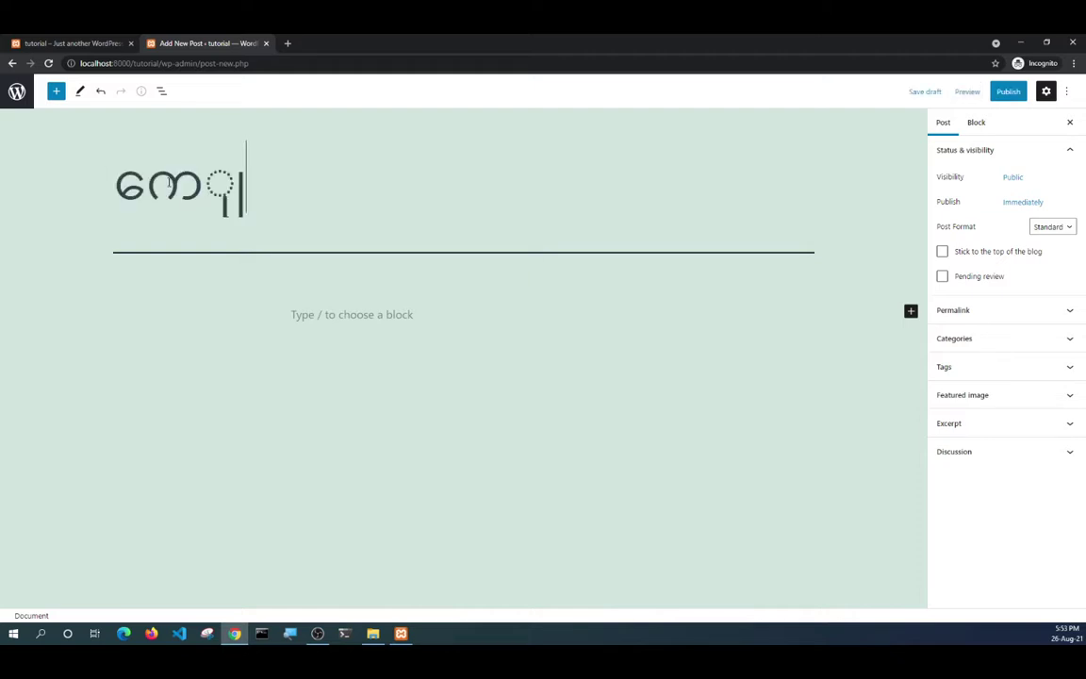
key("BackSpace")
key("BackSpace")
type("ျေး")
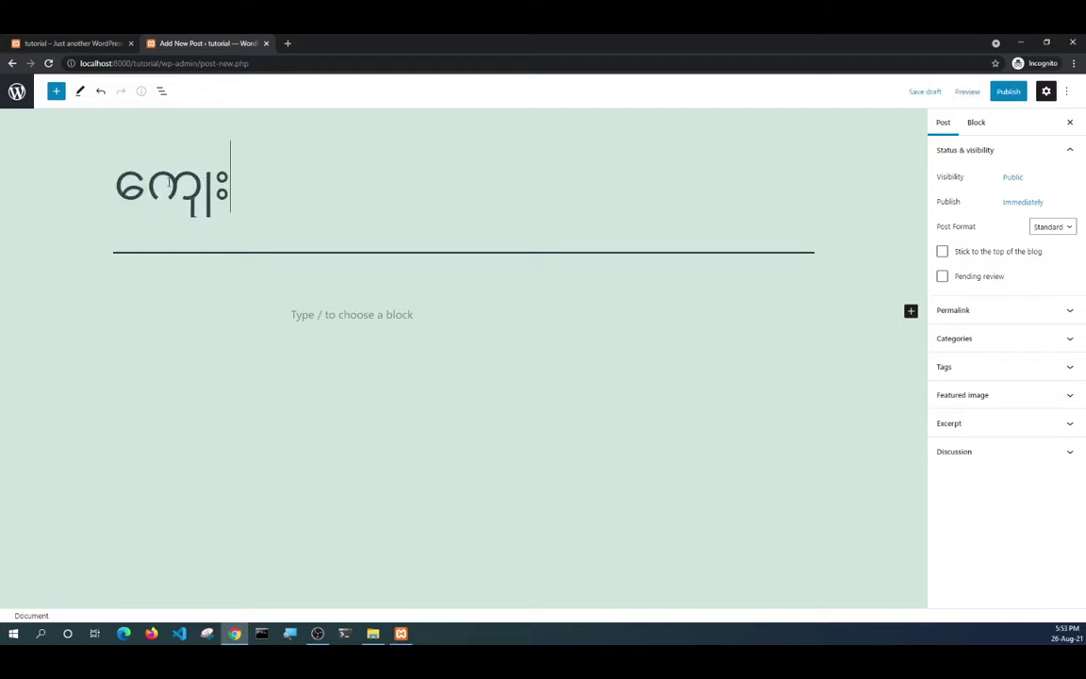
type("ဇူးတင်ပါတယ်")
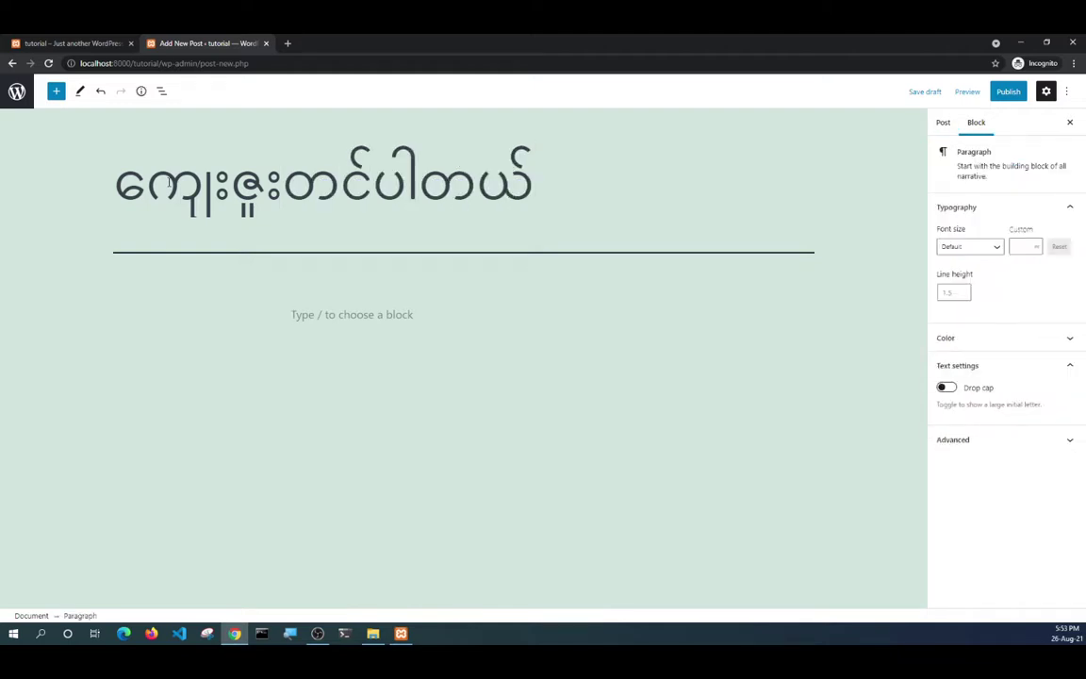
Write the Burmese thank-you paragraph, beginning ကျေးဇူးတင်ပါတယ်။, as the post body.
type("ေကျ")
key("BackSpace")
key("BackSpace")
type("ေကျ")
key("BackSpace")
type("ျေးဇူးတင်ပါတယ်")
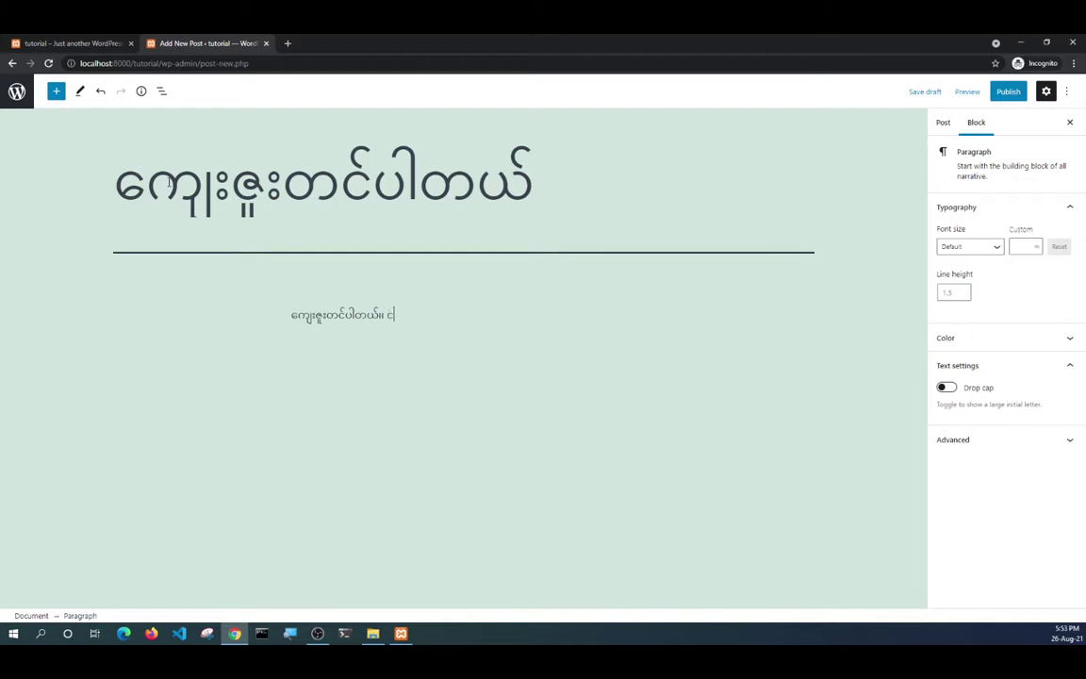
type("။")
type(" အားလ")
type("ုံးအဆ")
type("င်ပြေလိမ််​")
type("့မယ်လို့လည်း")
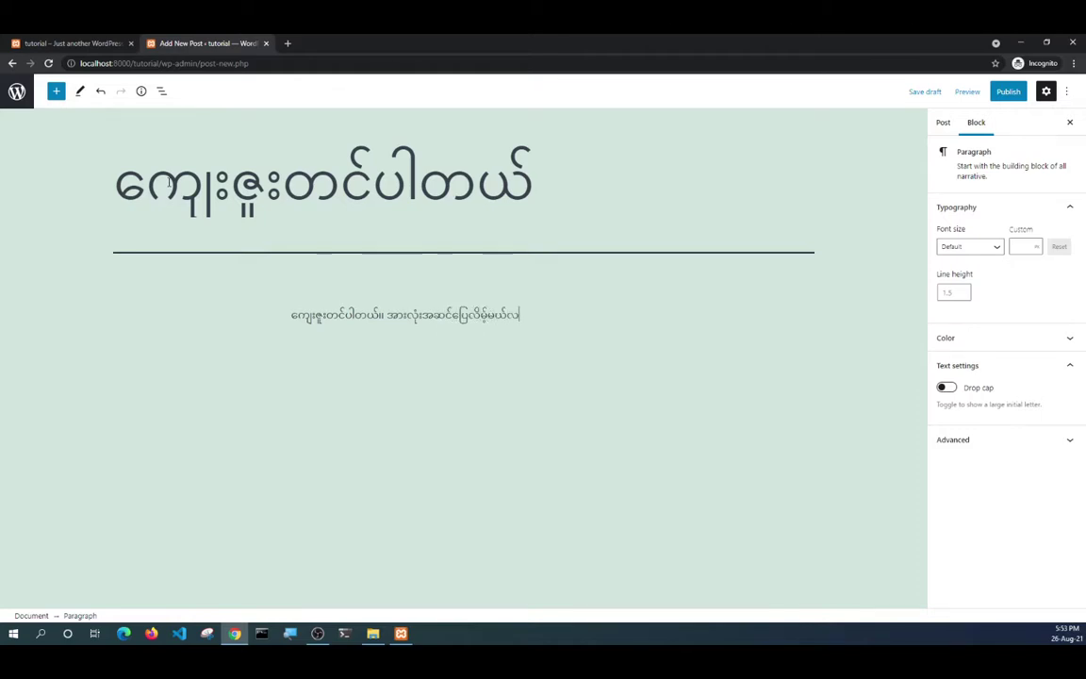
type(" မ")
key("BackSpace")
type("ျှော်လင့်ပါတယ်။")
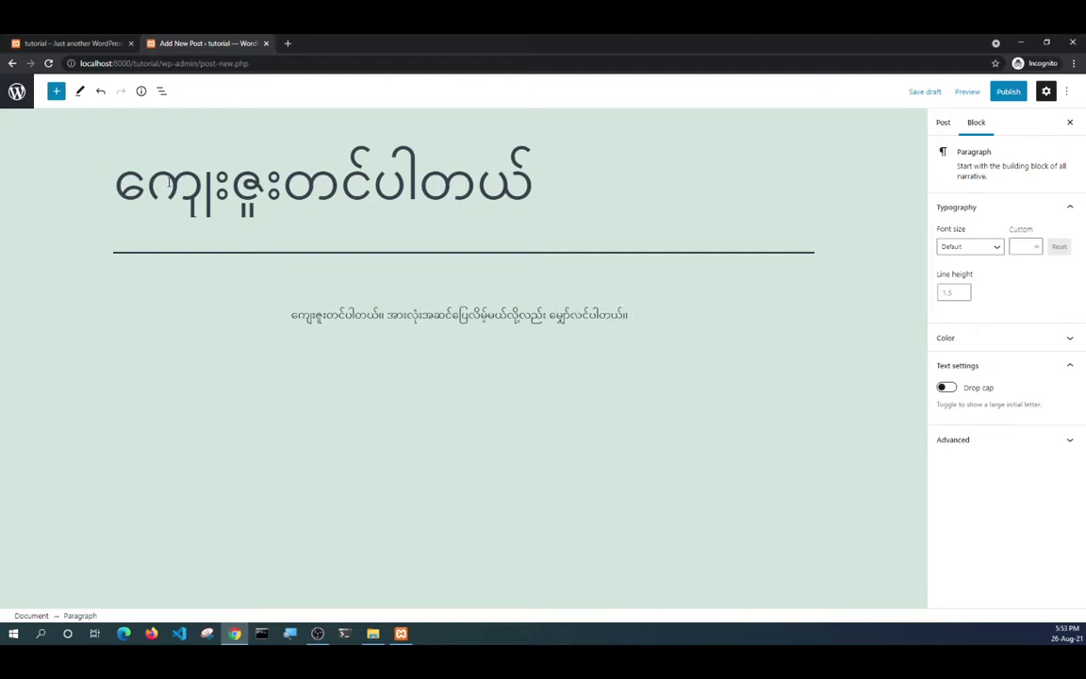
Publish the ကျေးဇူးတင်ပါတယ် post and reload the front page to show it.
left_click(1010, 93)
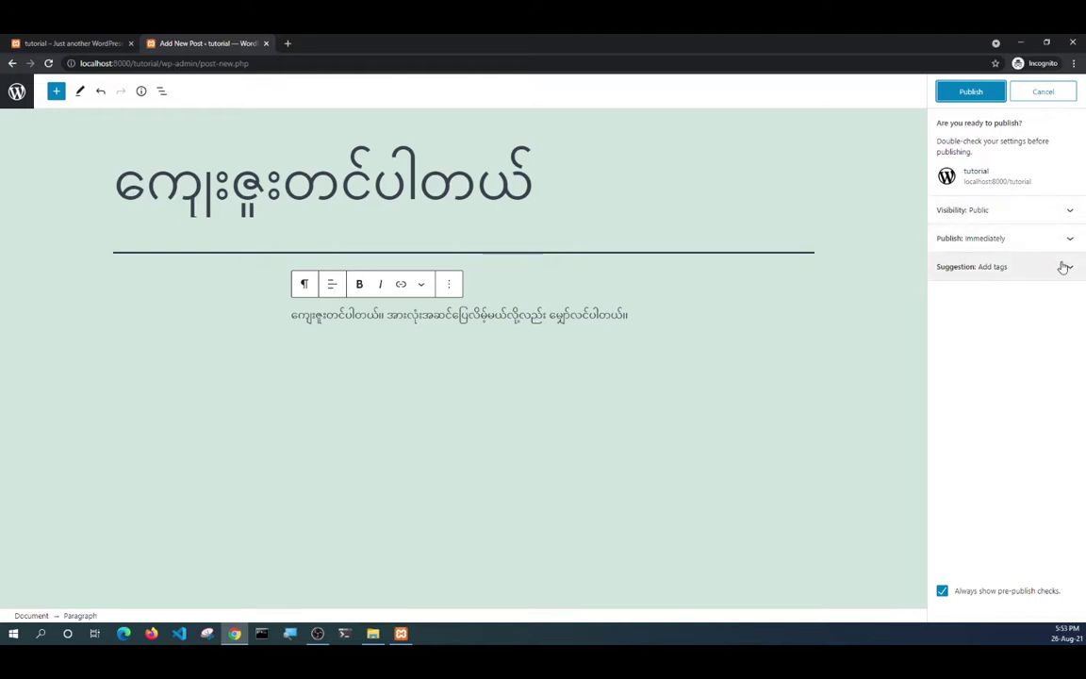
left_click(975, 91)
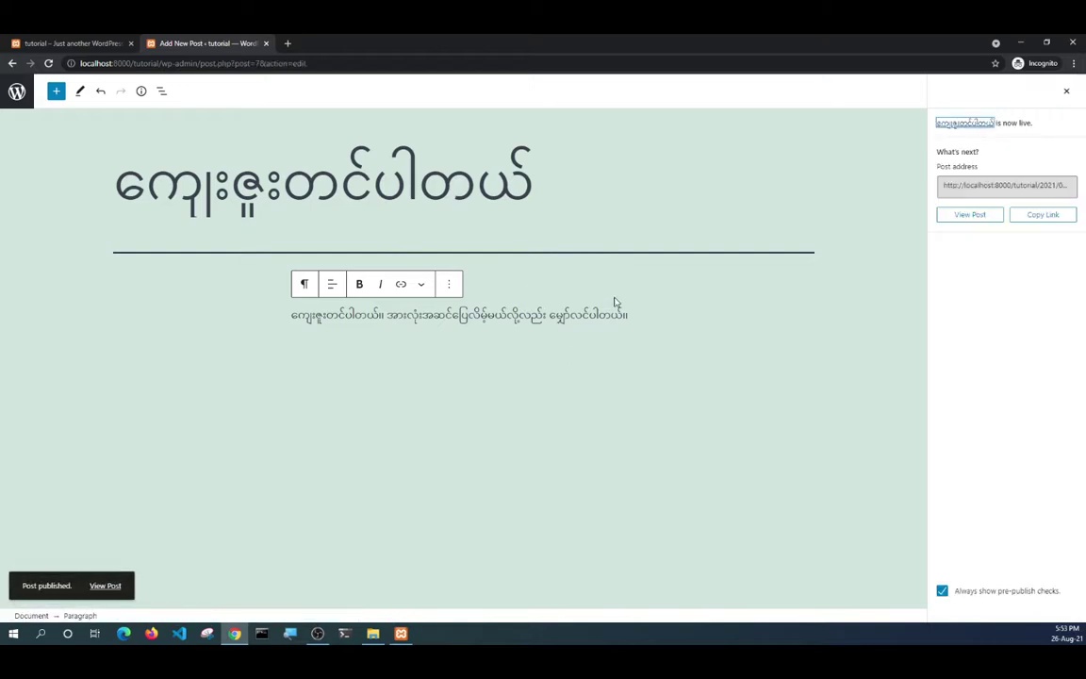
left_click(70, 43)
left_click(48, 63)
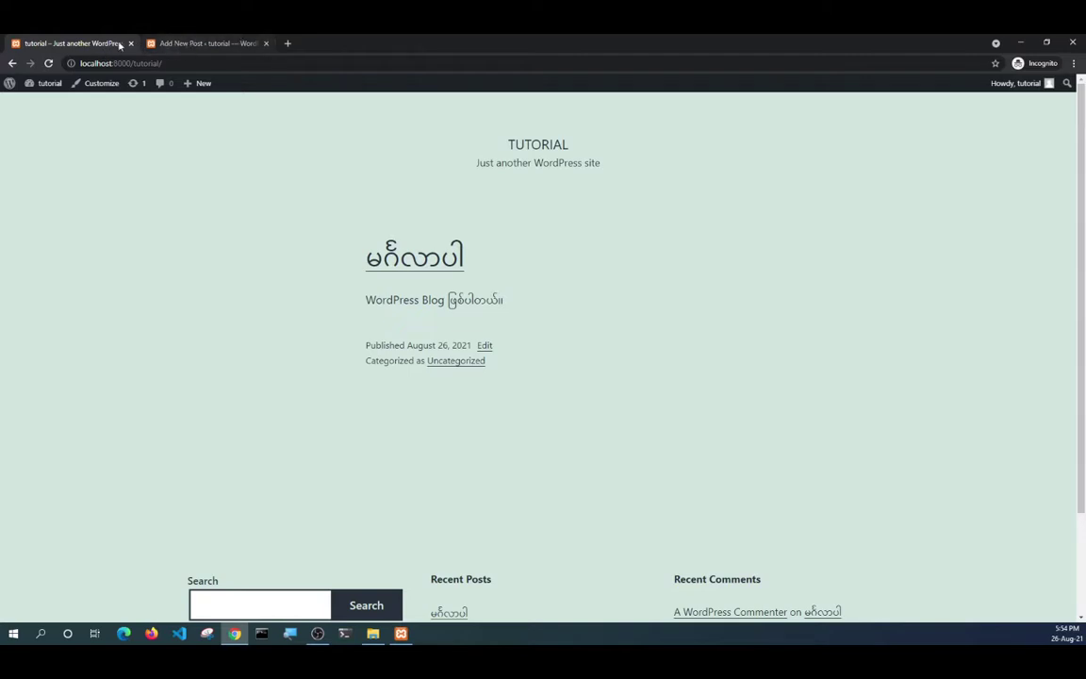
left_click(49, 63)
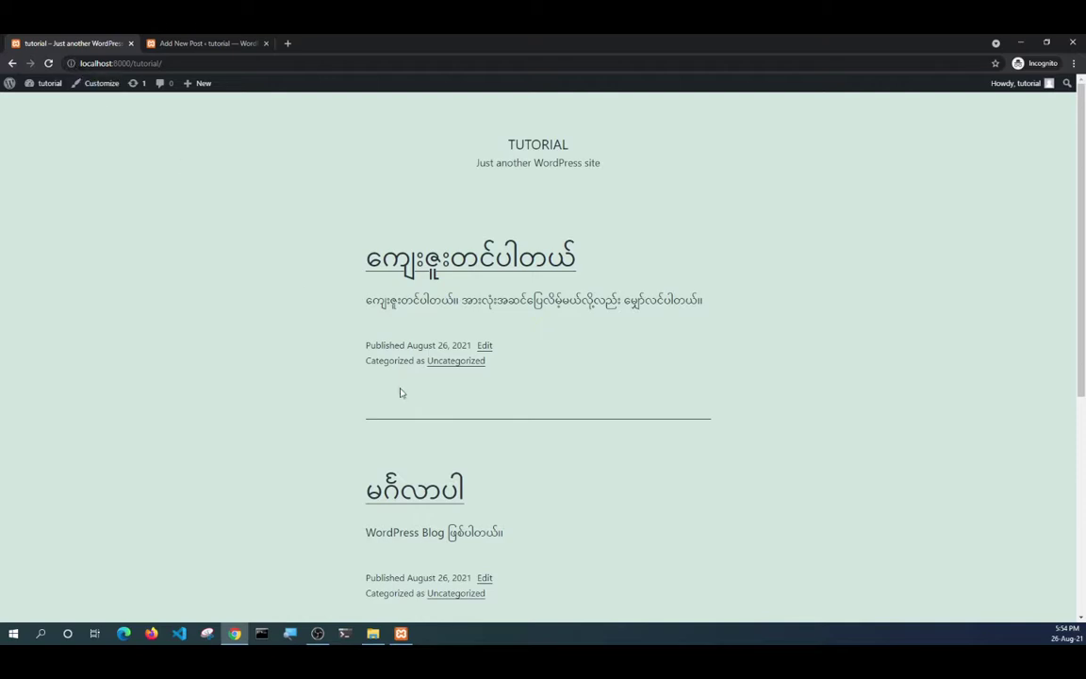
View the မင်္ဂလာပါ post page, then return to the admin Posts list showing both posts.
scroll(400, 393, "down", 4)
left_click(397, 269)
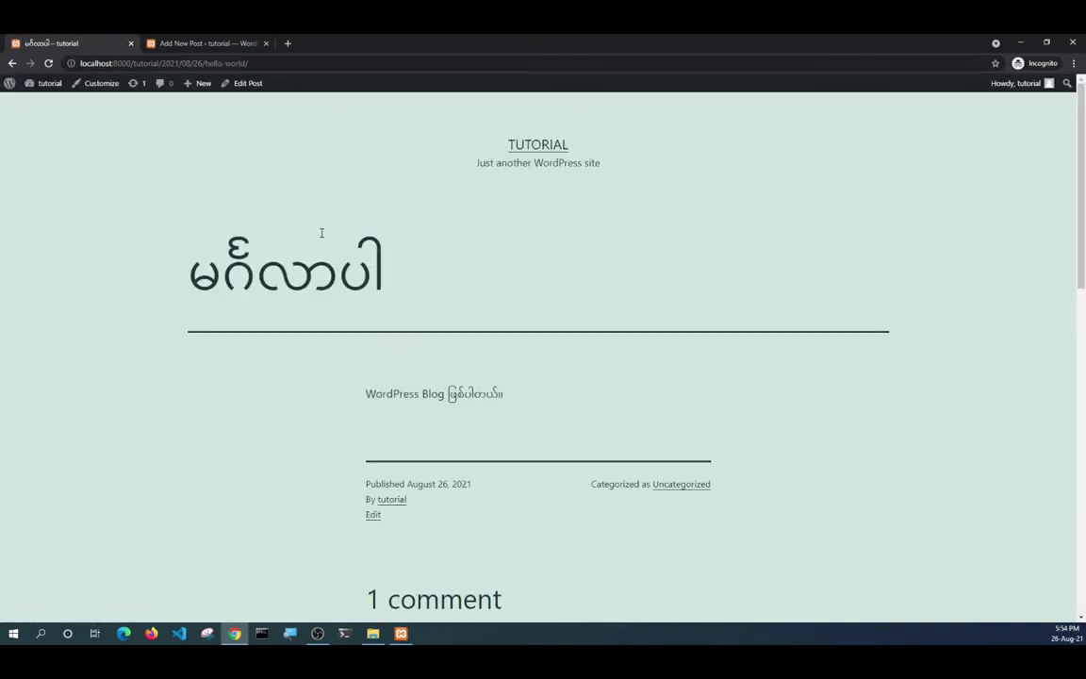
scroll(325, 243, "down", 4)
scroll(325, 253, "up", 4)
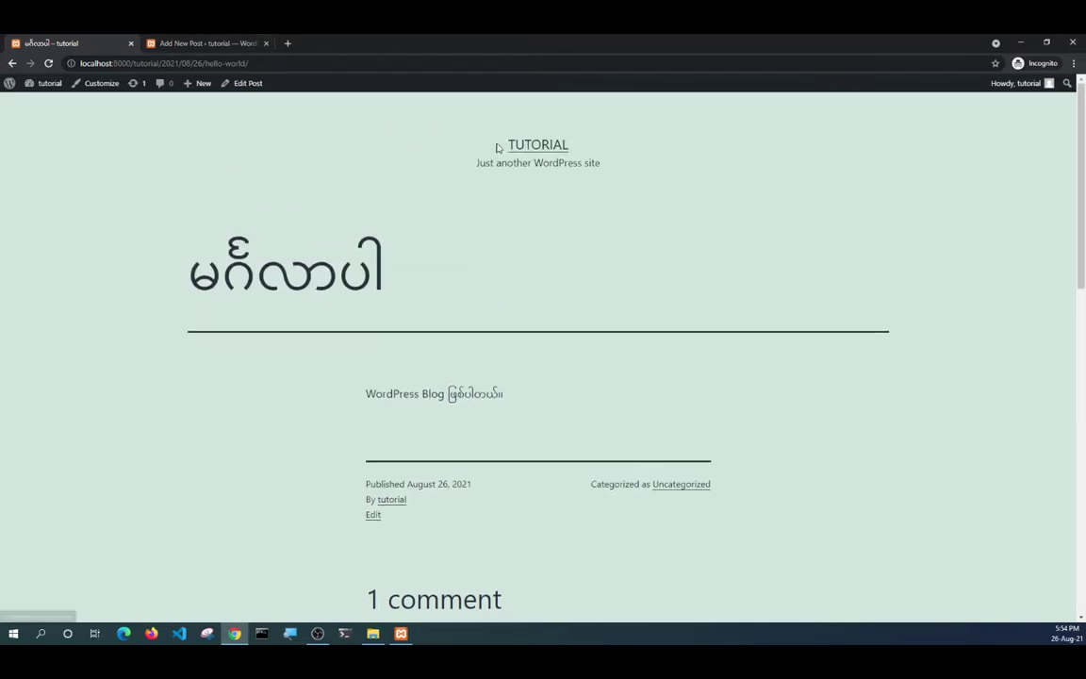
left_click_drag(448, 143, 630, 179)
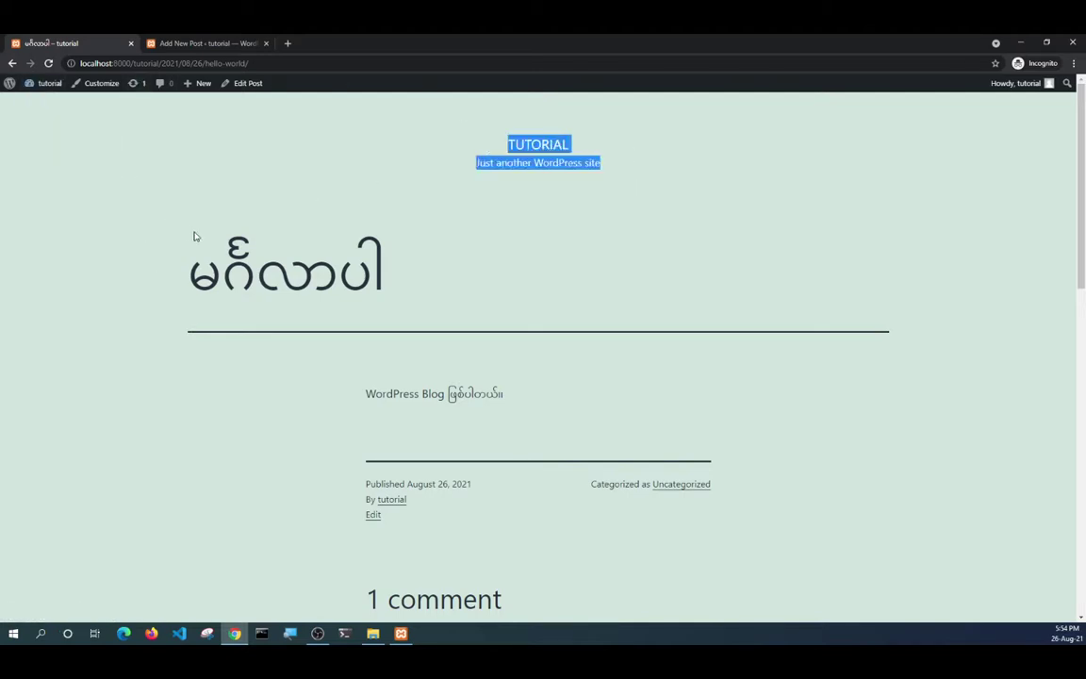
left_click(202, 42)
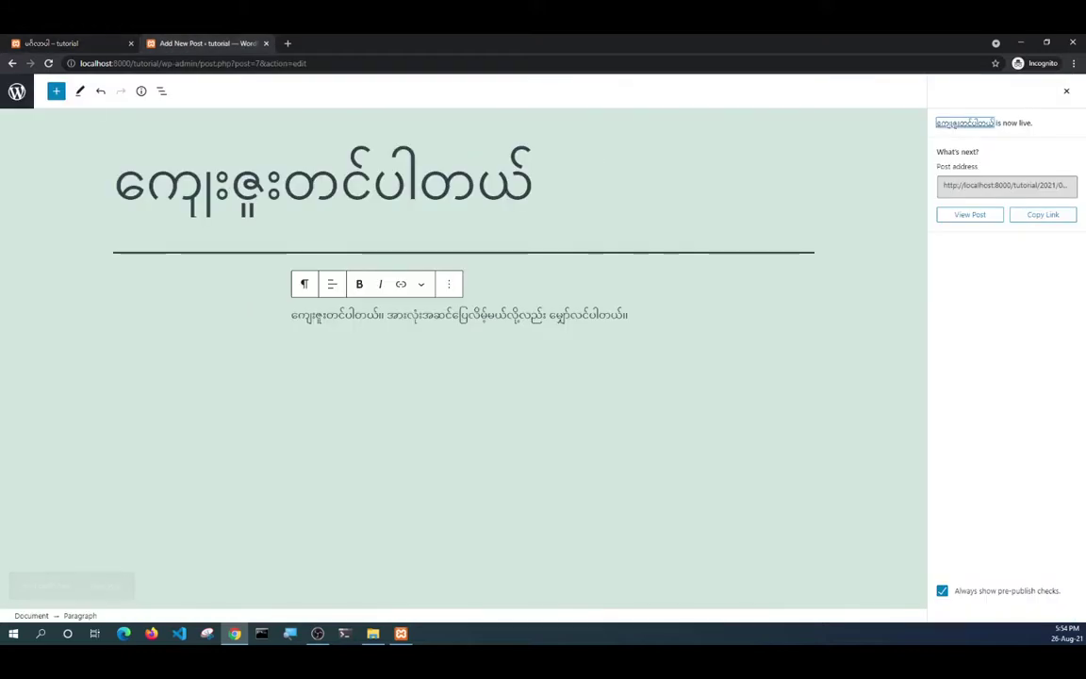
left_click(16, 94)
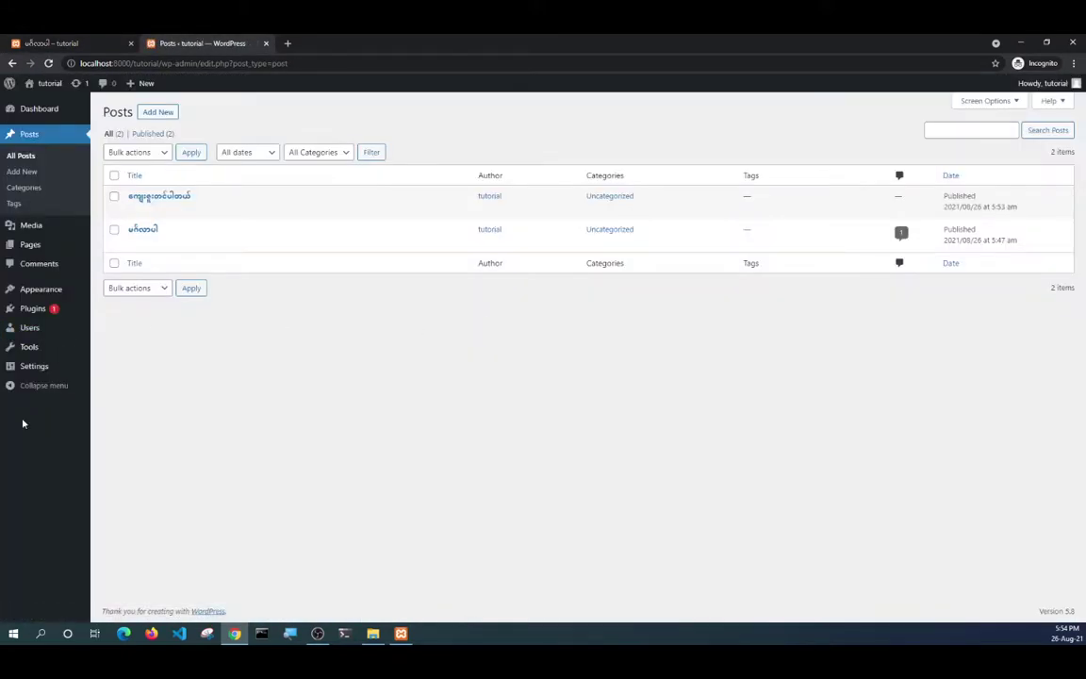
Replace the site title 'tutorial' in General Settings with the Burmese title မင်္ဂလာပါ.
left_click(38, 368)
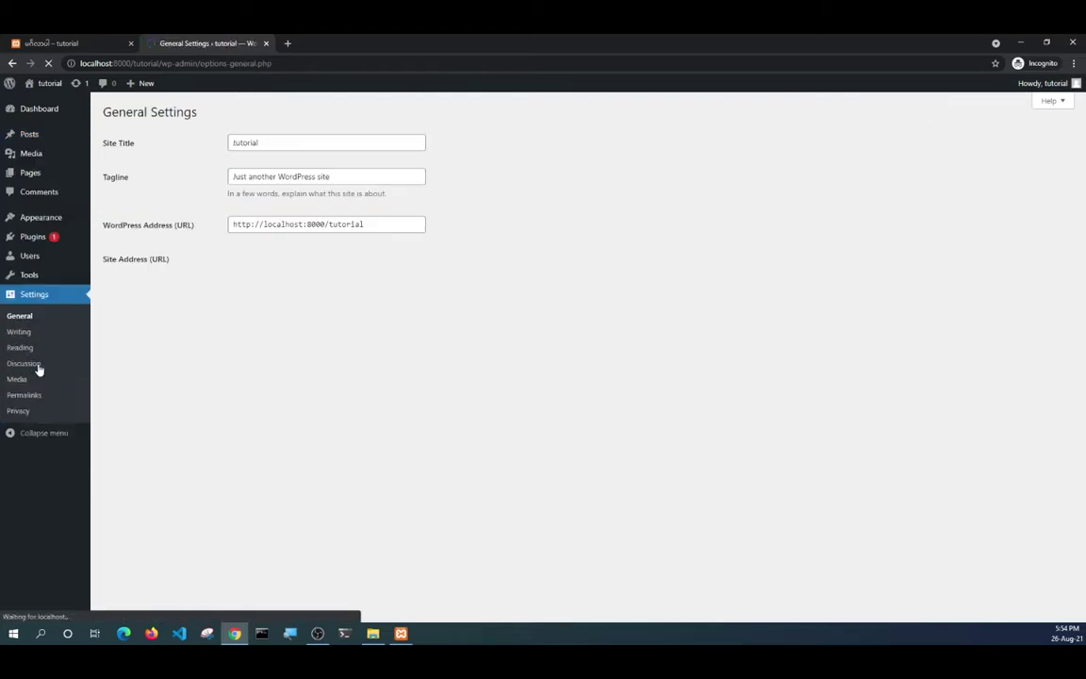
double_click(235, 142)
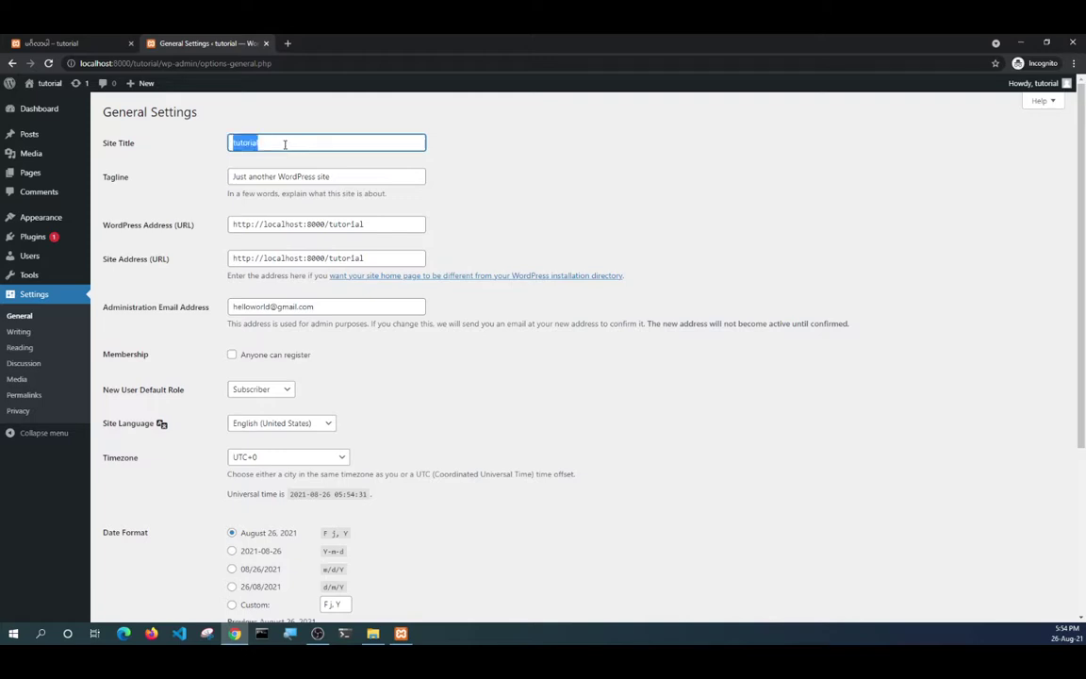
type("မ")
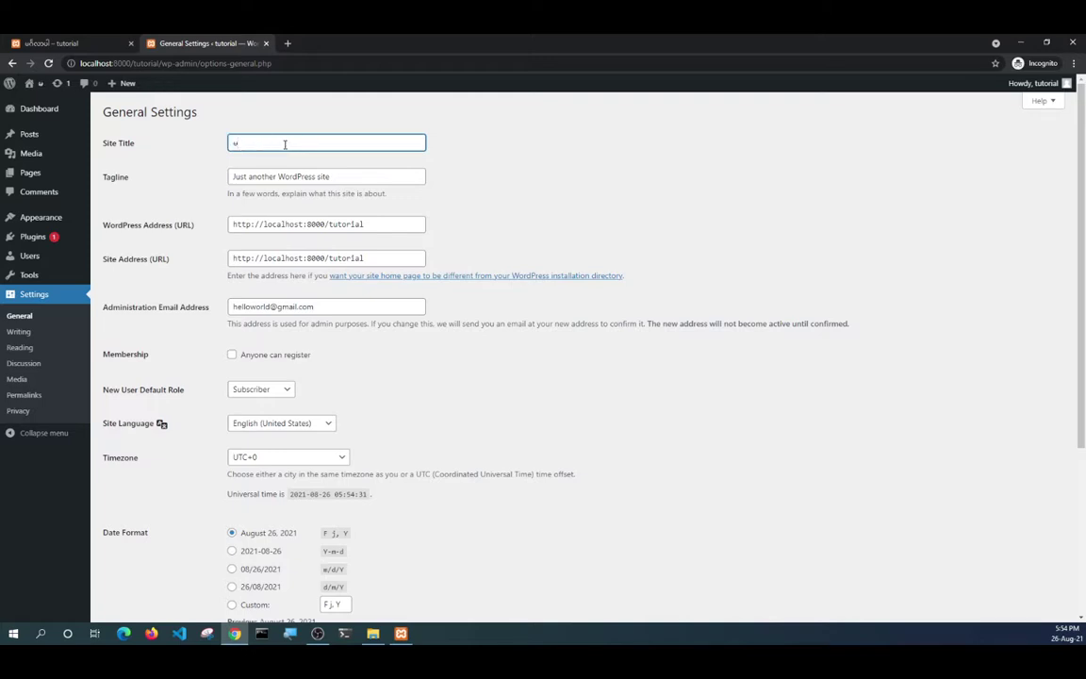
type("င်လေးပါ")
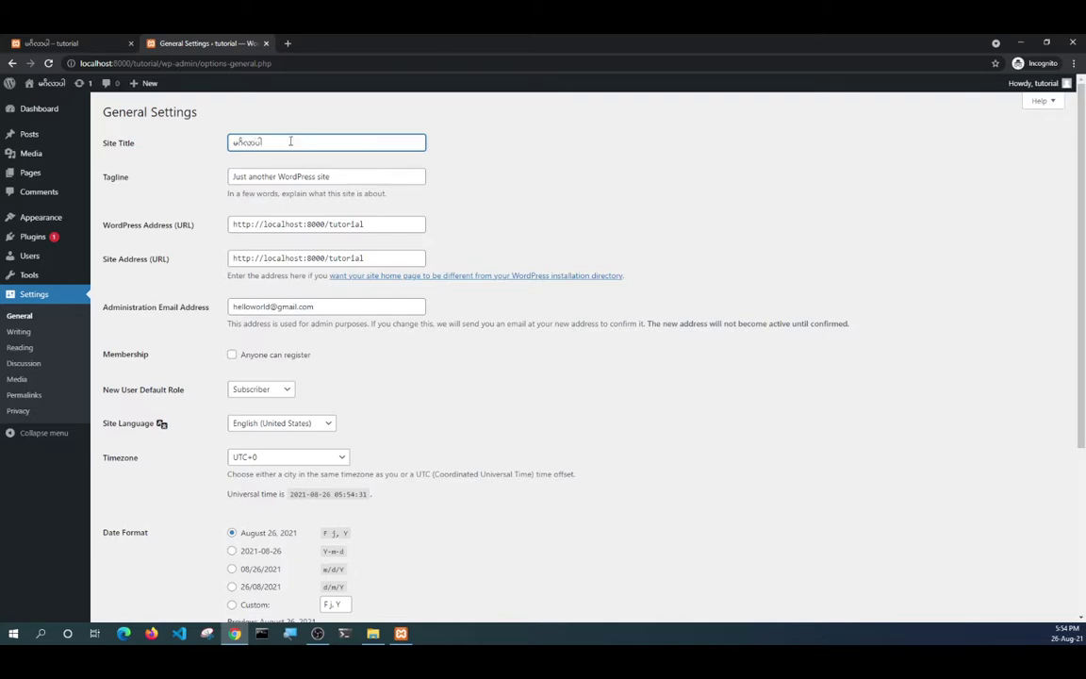
scroll(352, 284, "down", 1)
scroll(349, 236, "up", 1)
left_click_drag(357, 177, 149, 210)
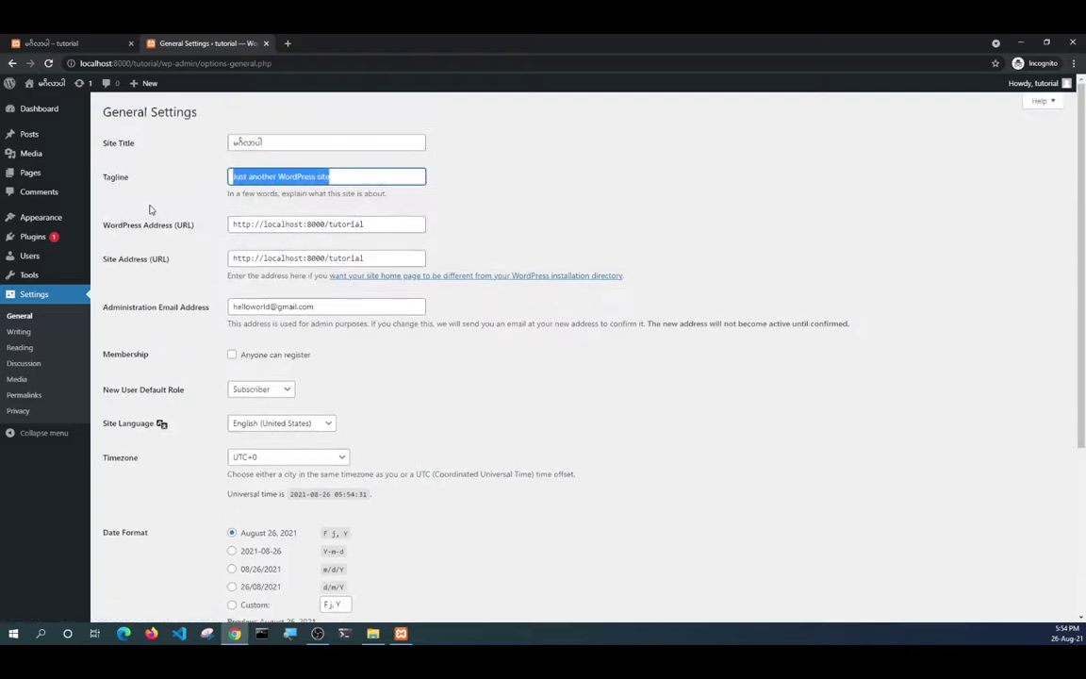
type("c")
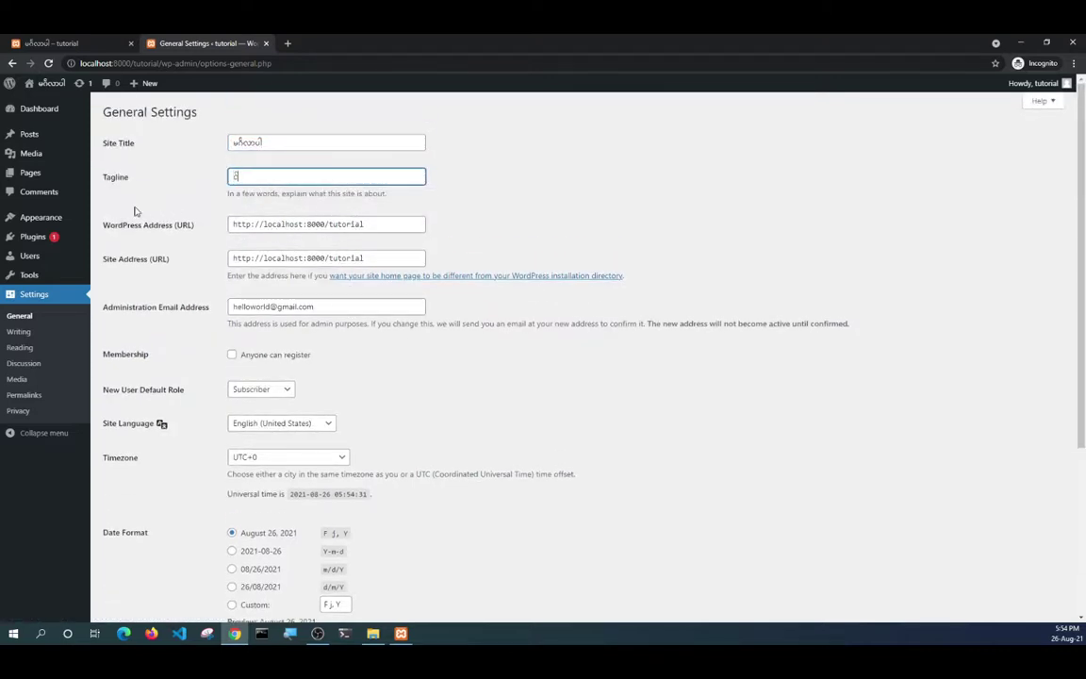
Check the old 'Just another WordPress site' tagline on the site's front page.
left_click(60, 44)
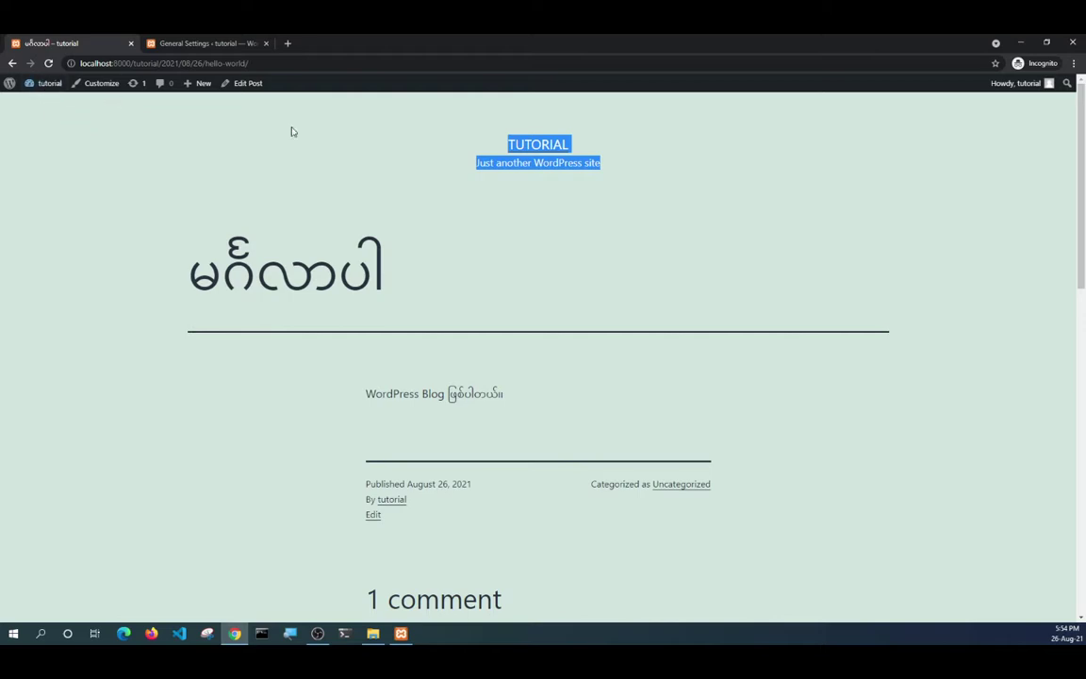
left_click(543, 147)
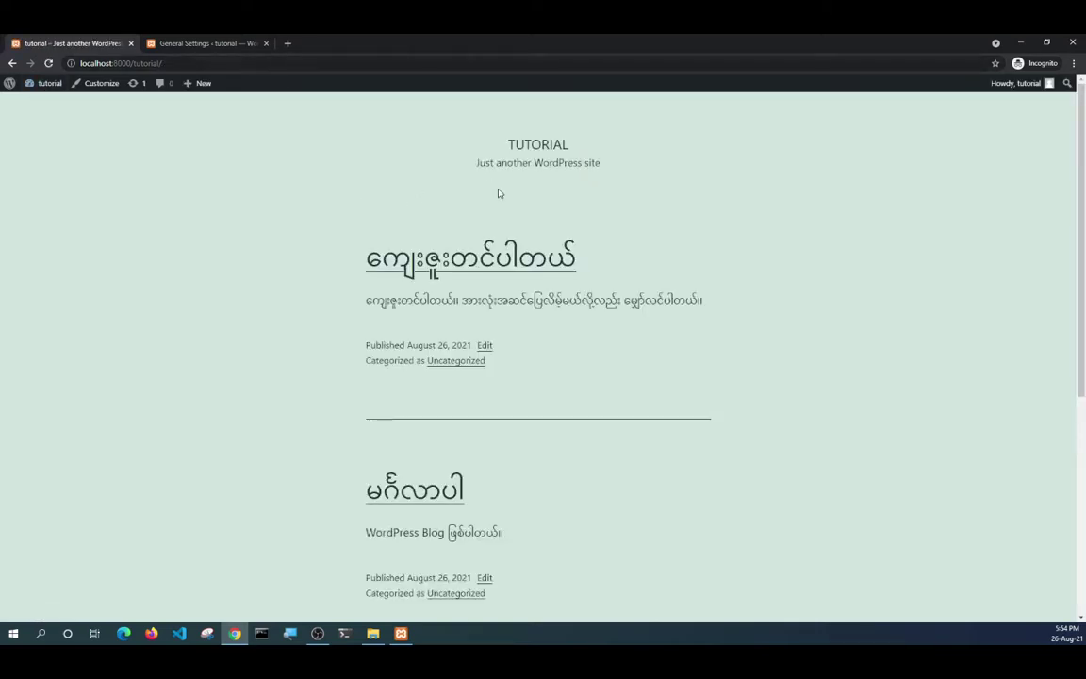
left_click_drag(478, 162, 616, 172)
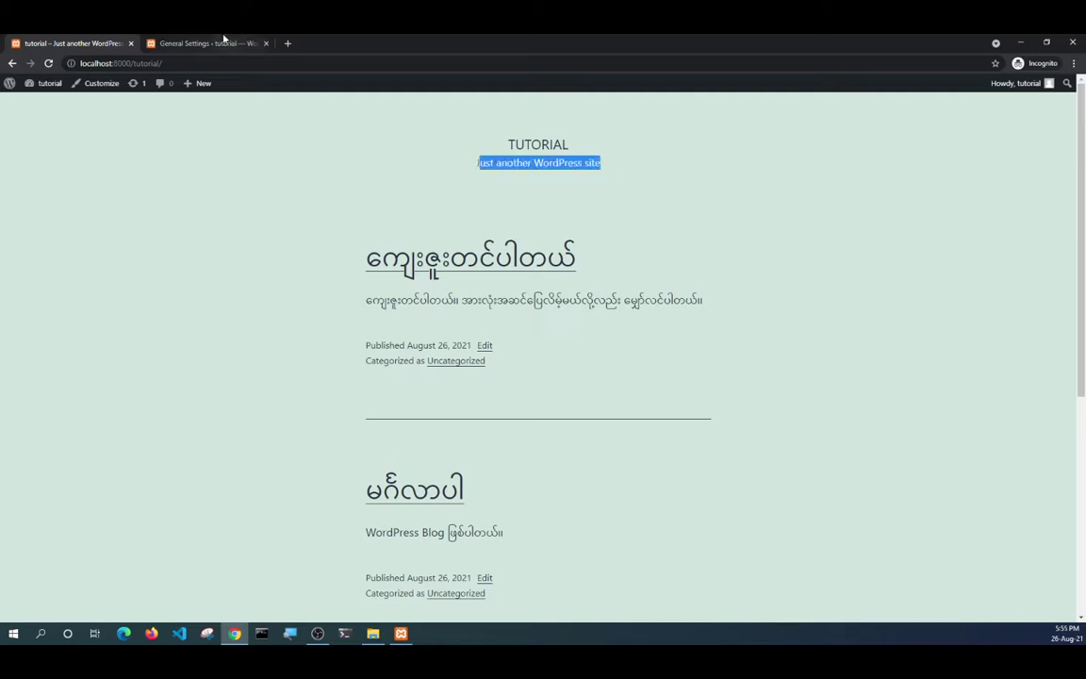
Clear the tagline field, enter the Burmese tagline and save the general settings.
left_click(201, 44)
left_click_drag(255, 177, 226, 181)
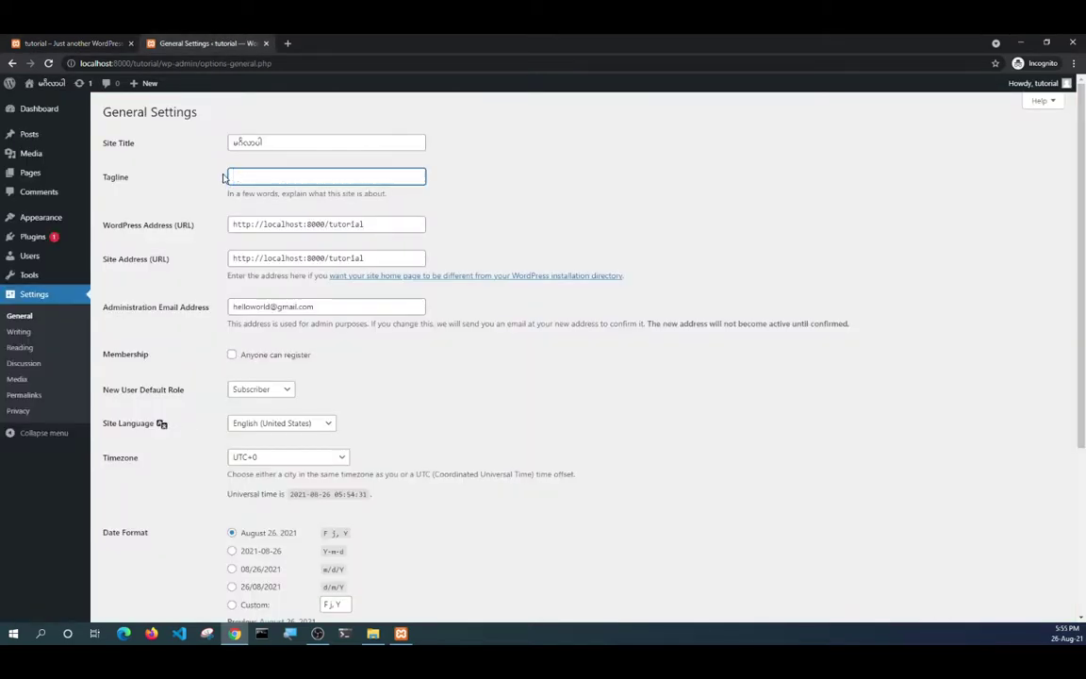
key("BackSpace")
type("နေသ")
scroll(651, 326, "down", 3)
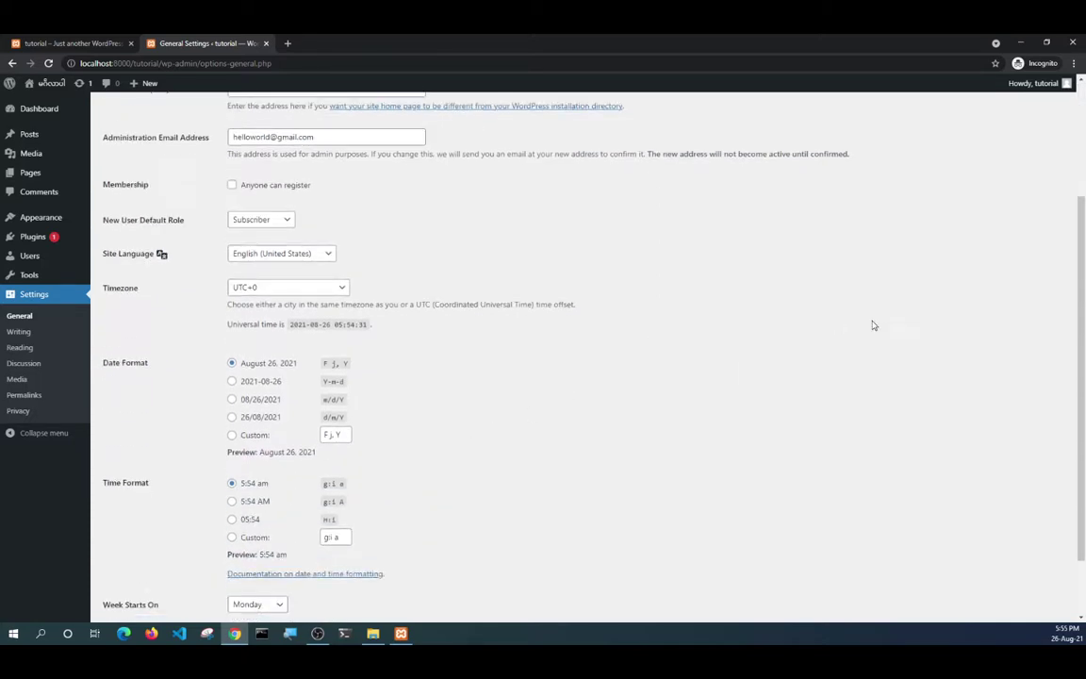
scroll(503, 397, "down", 2)
left_click(134, 563)
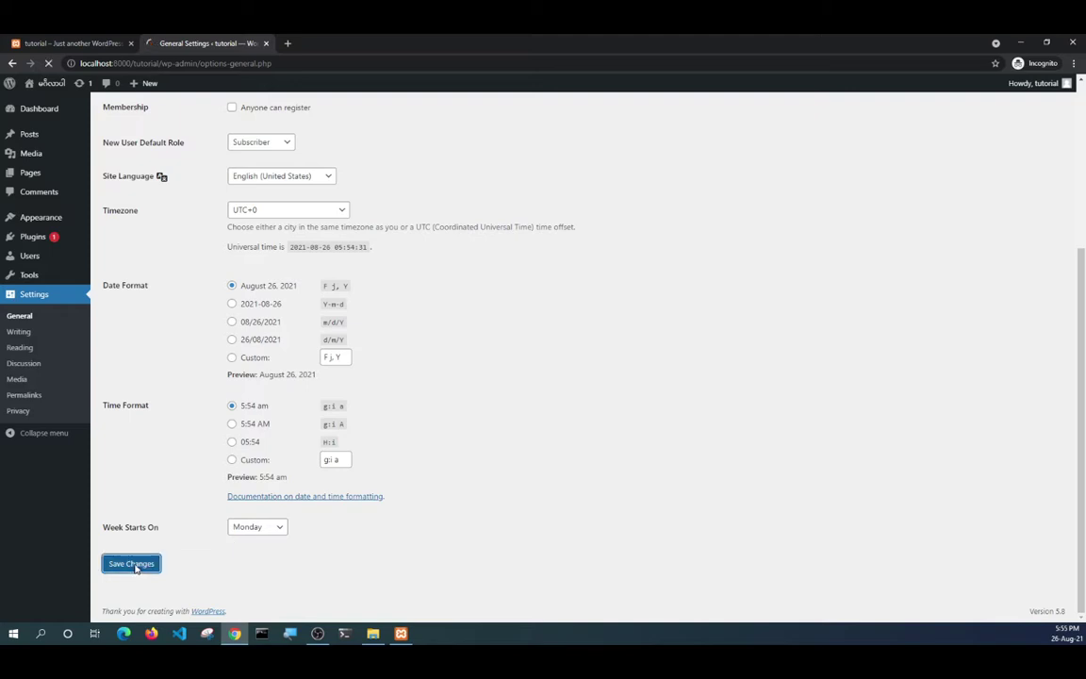
left_click(73, 44)
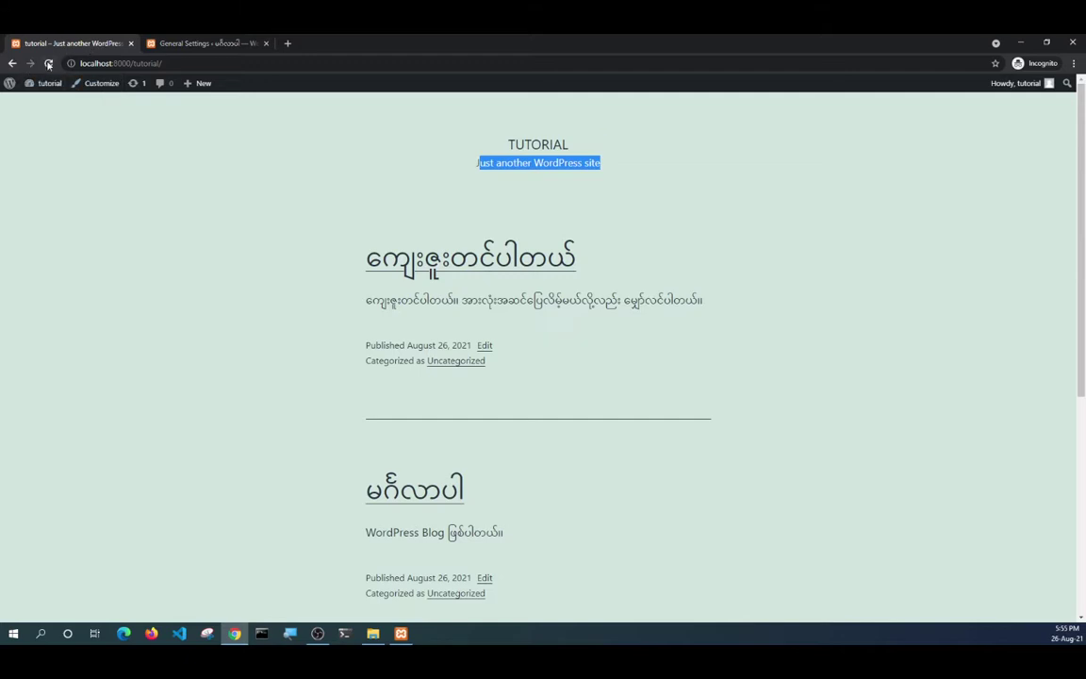
Reload the front page and confirm the Burmese title and tagline appear.
left_click(48, 63)
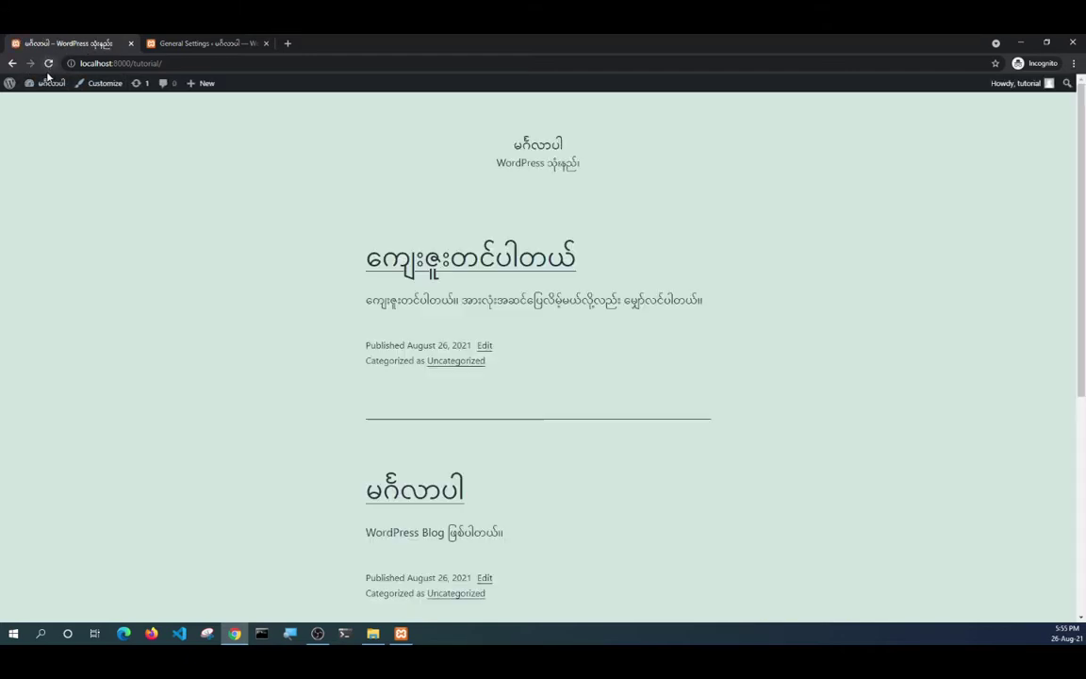
left_click_drag(514, 144, 589, 150)
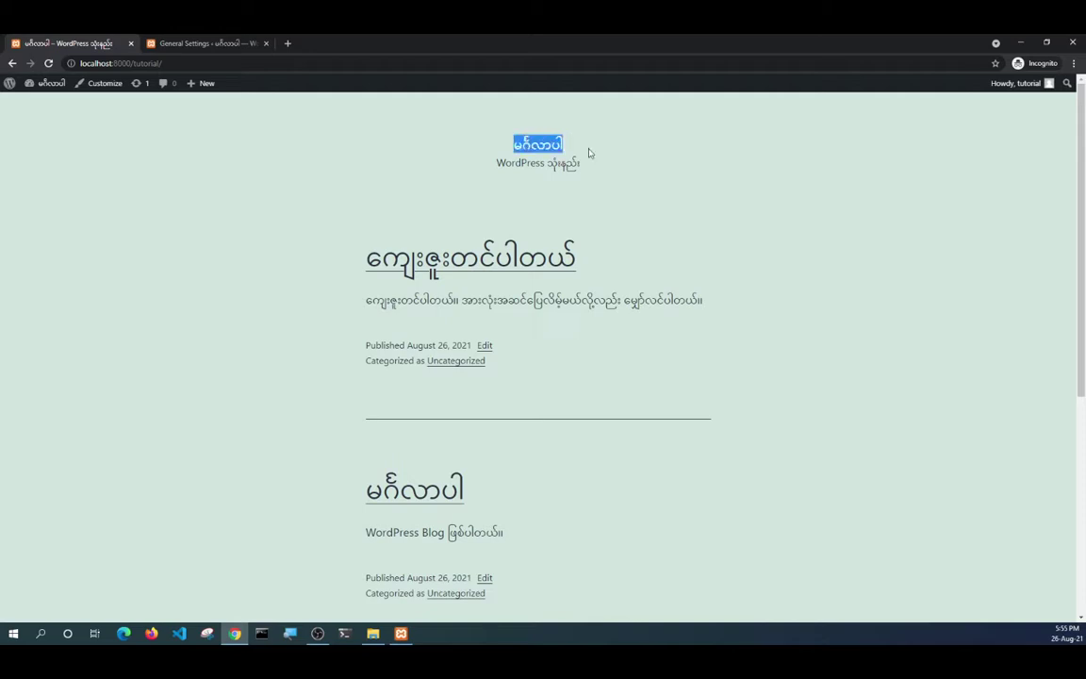
left_click_drag(488, 164, 603, 170)
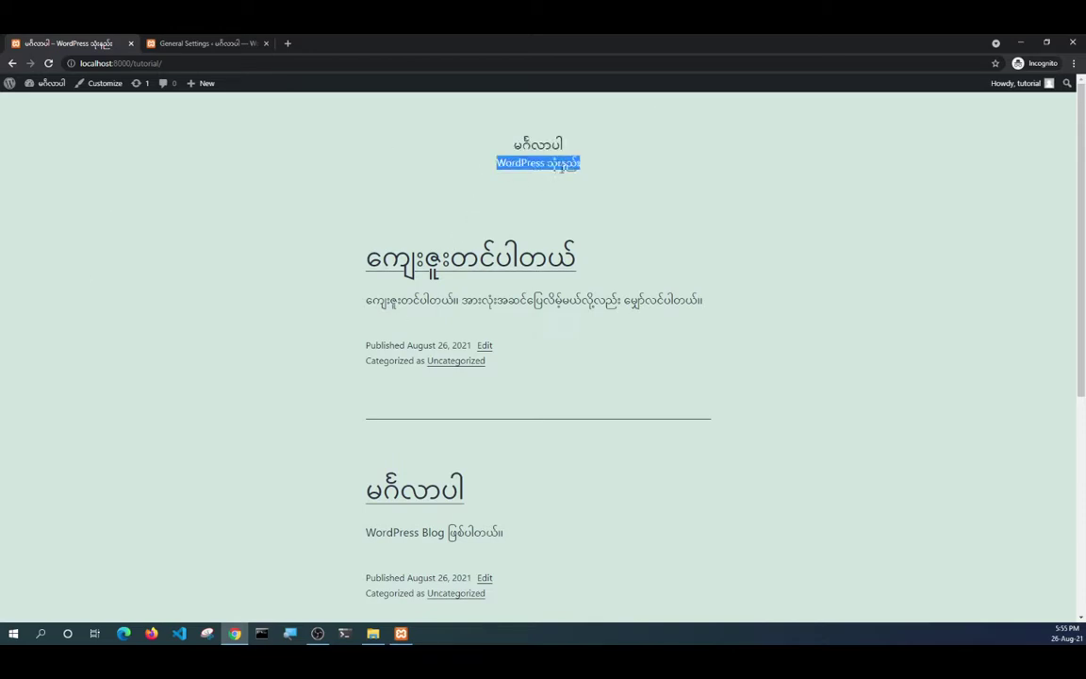
scroll(595, 165, "down", 5)
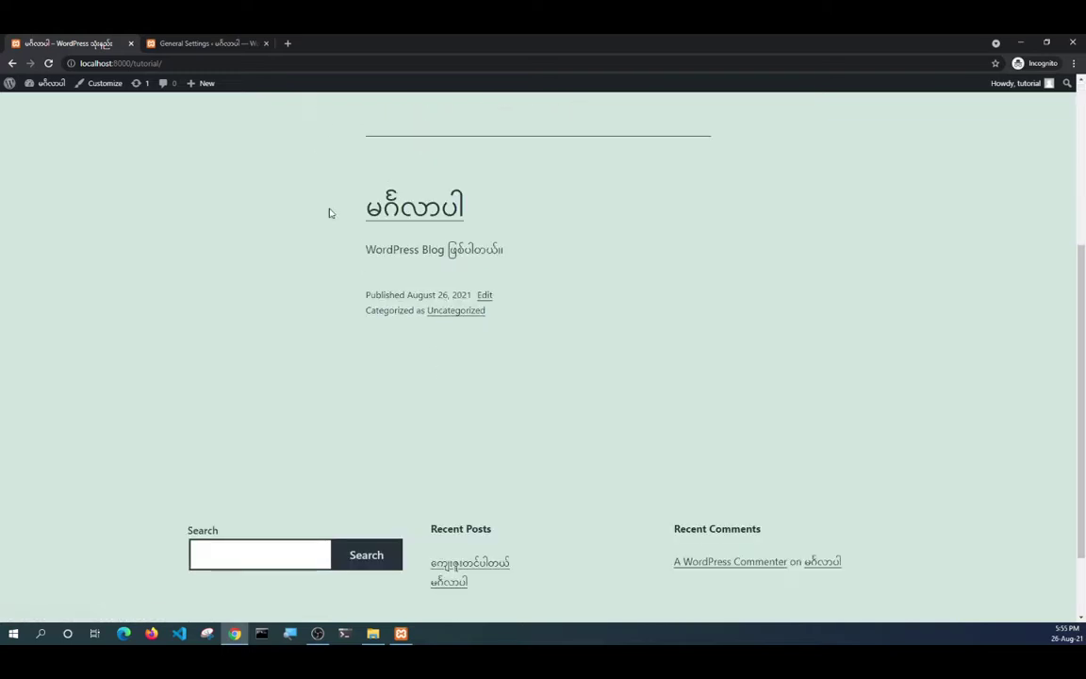
scroll(423, 169, "up", 3)
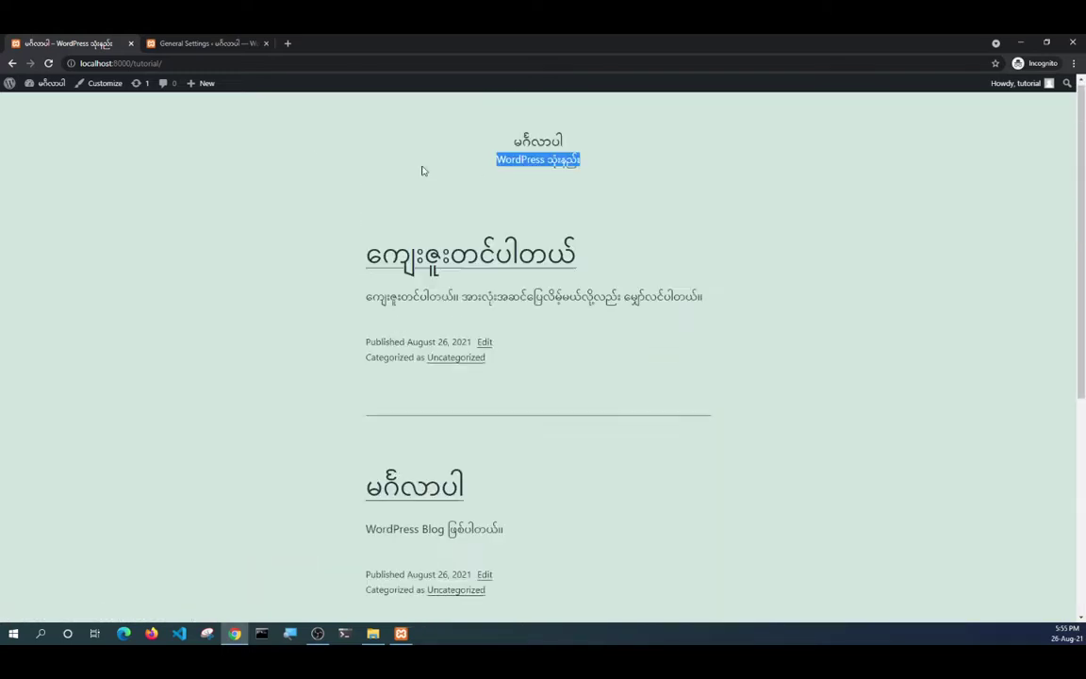
scroll(423, 170, "down", 3)
scroll(422, 172, "up", 5)
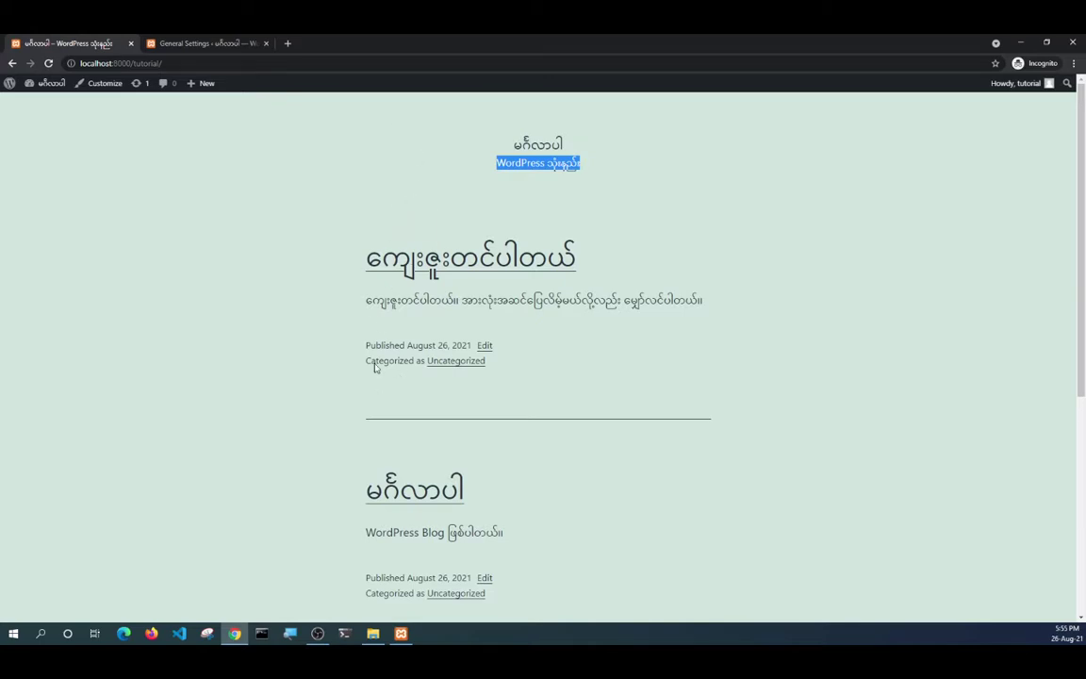
Log out of the WordPress admin and close both browser tabs.
left_click(187, 43)
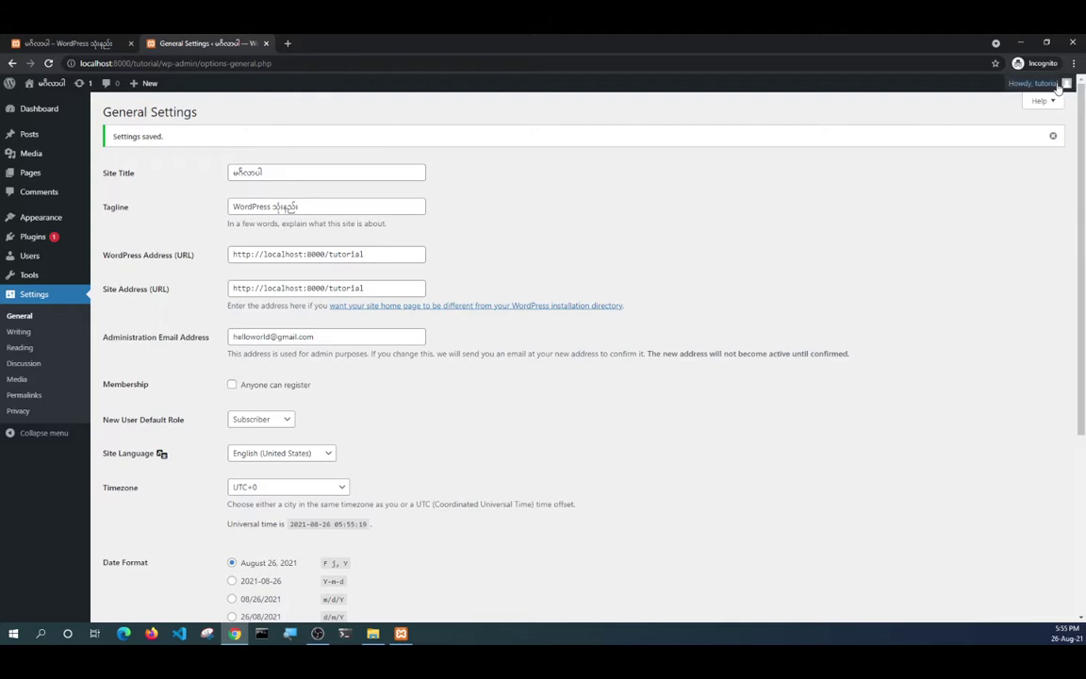
mouse_move(1060, 87)
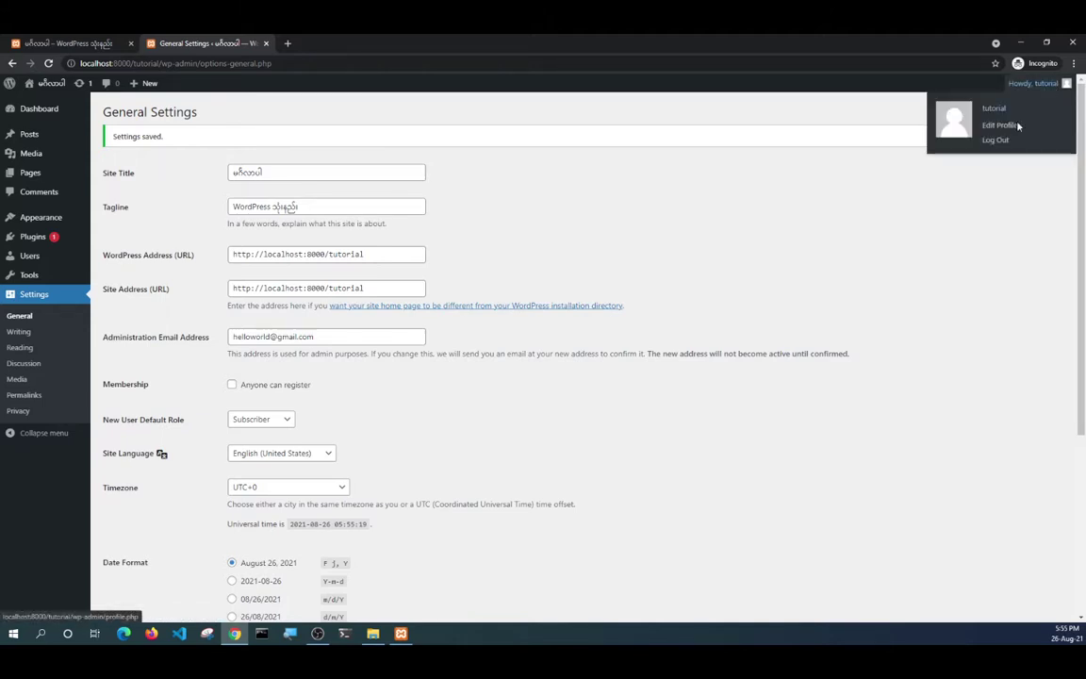
left_click(997, 140)
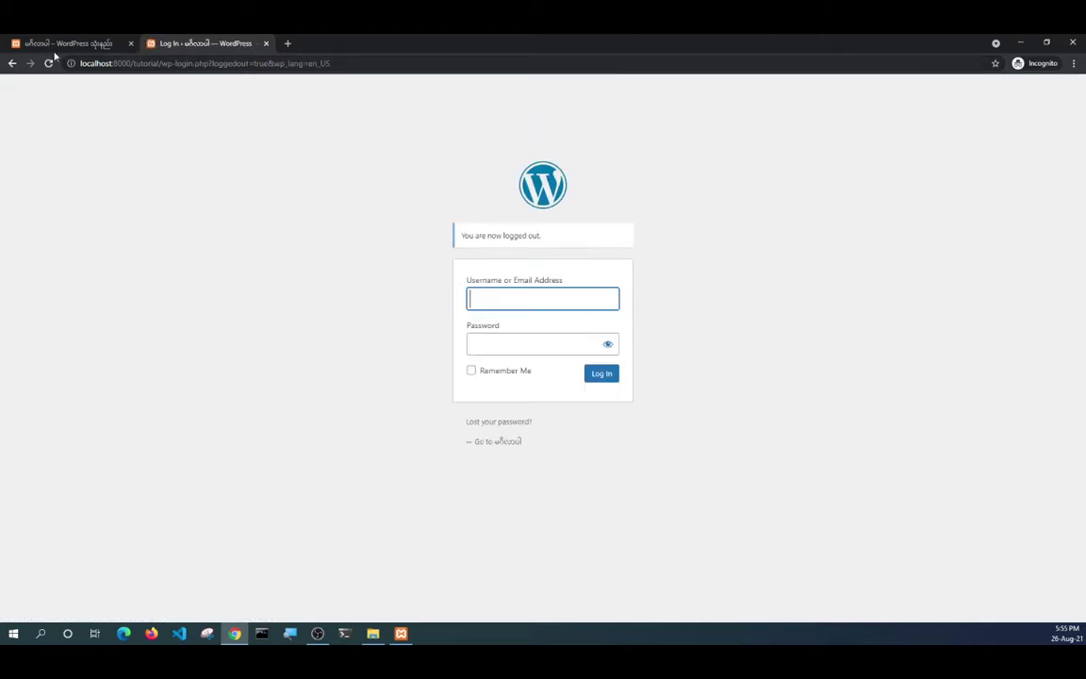
left_click(267, 43)
left_click(131, 44)
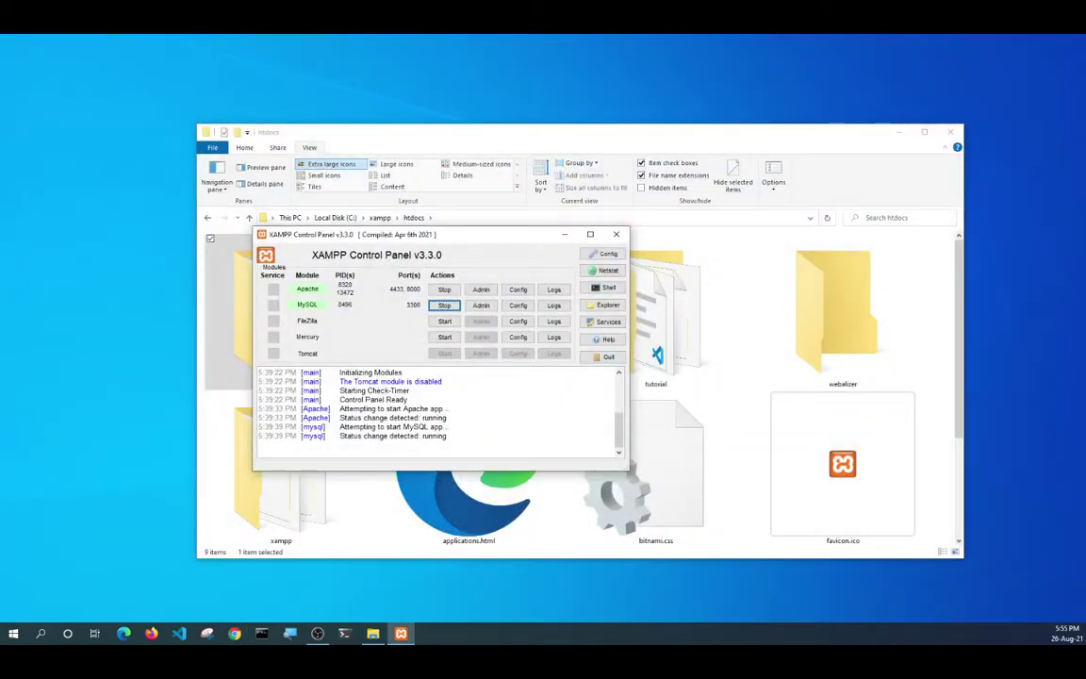
Close the htdocs File Explorer window behind XAMPP.
left_click(949, 131)
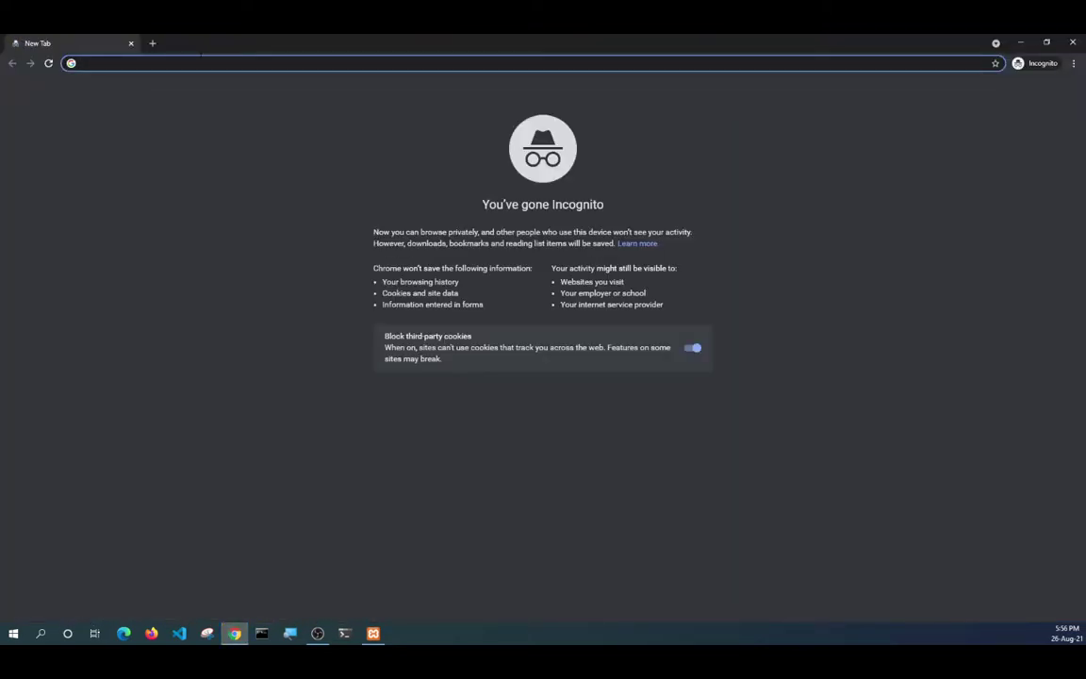
Load localhost:8000/tutorial logged out and select its address for copying.
type("loca")
key("BackSpace")
key("BackSpace")
key("BackSpace")
key("BackSpace")
type("local")
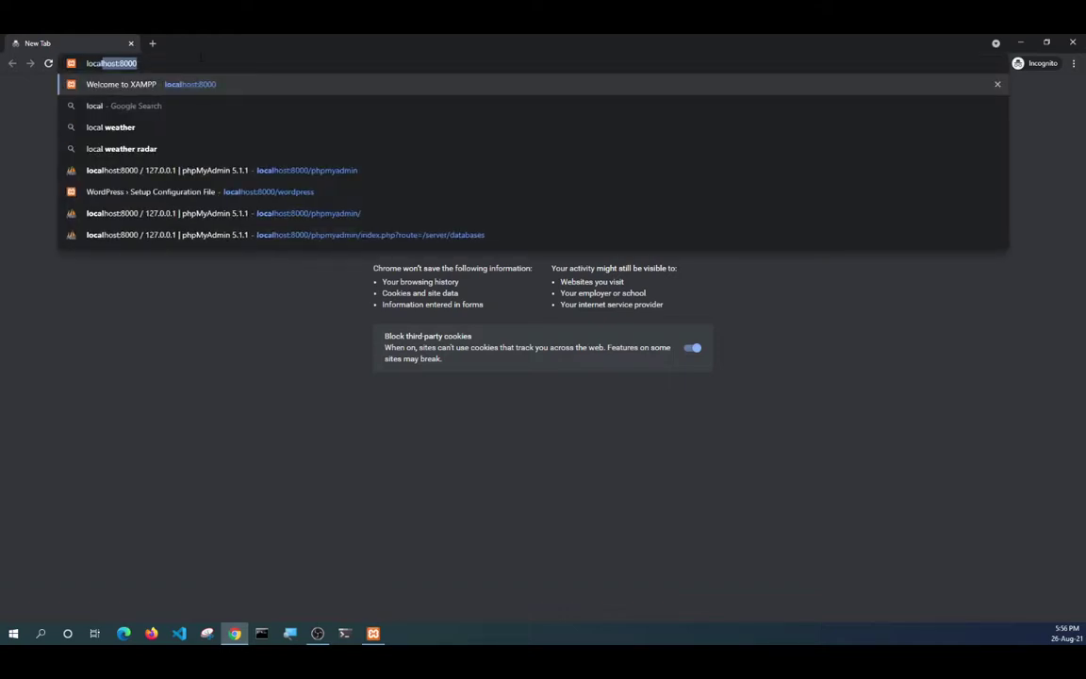
key("Right")
type("/")
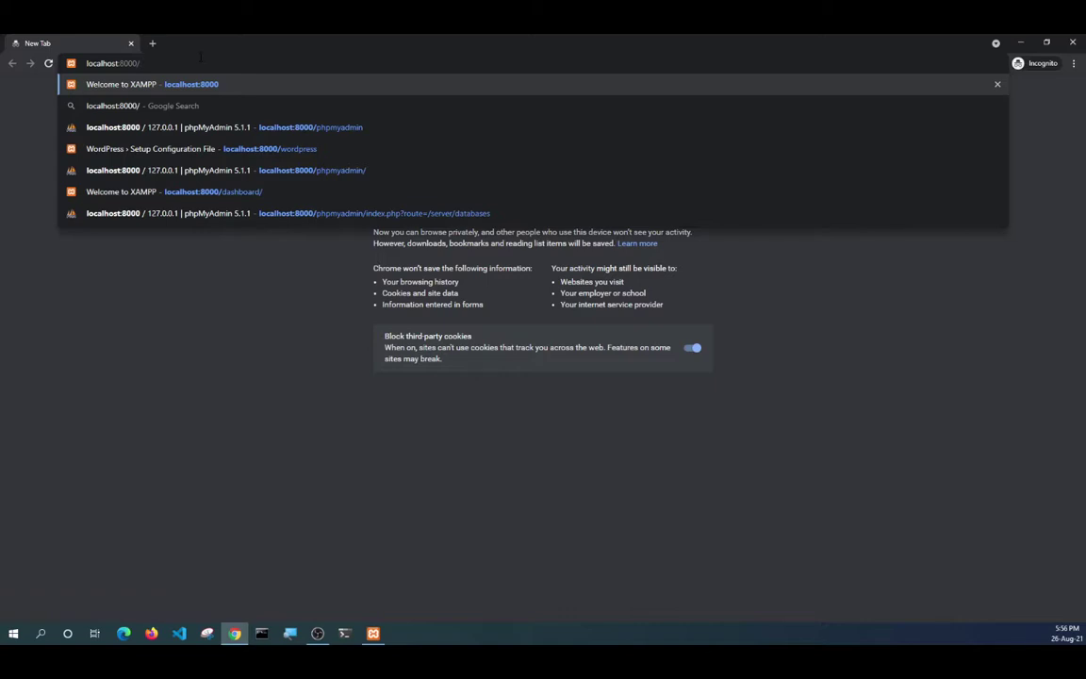
type("tutor")
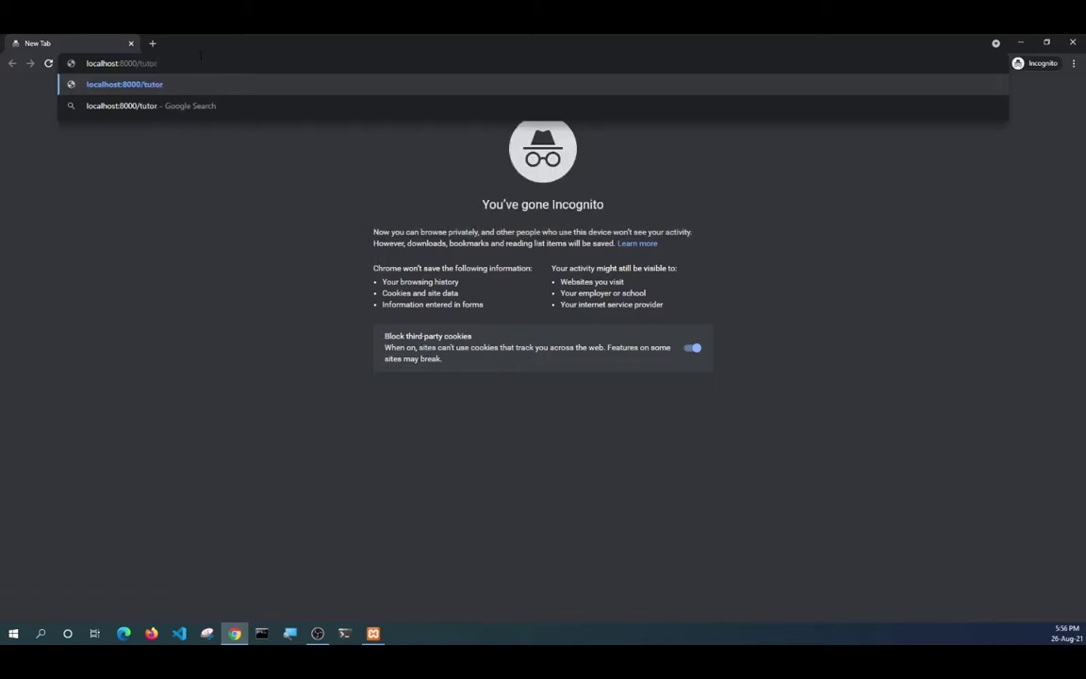
type("ial")
key("Return")
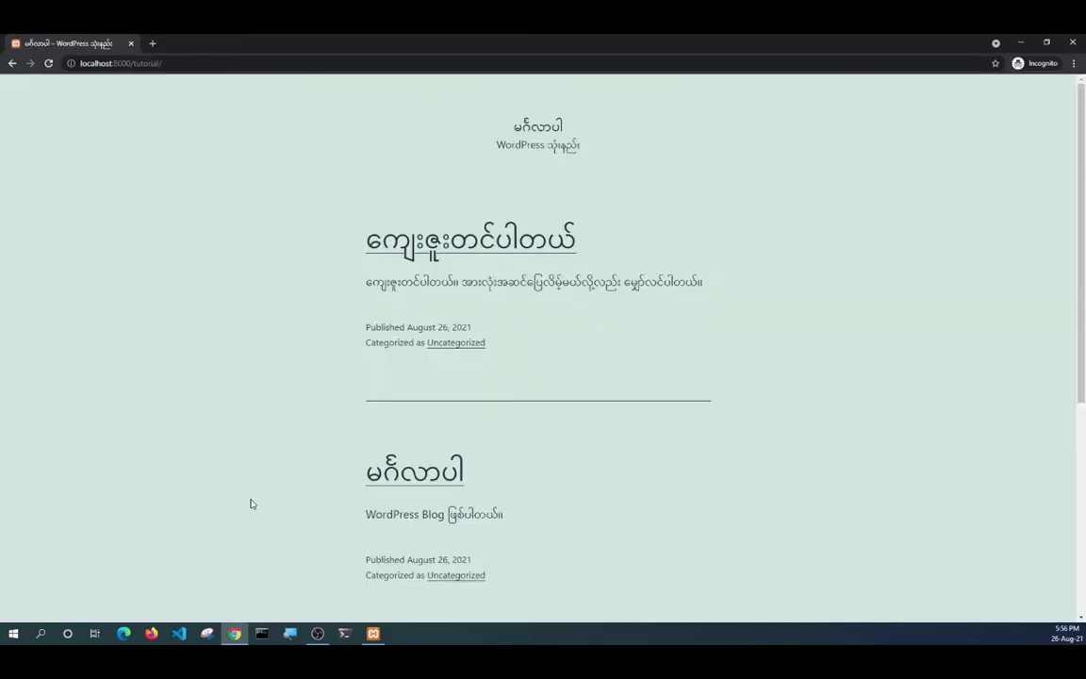
left_click(211, 64)
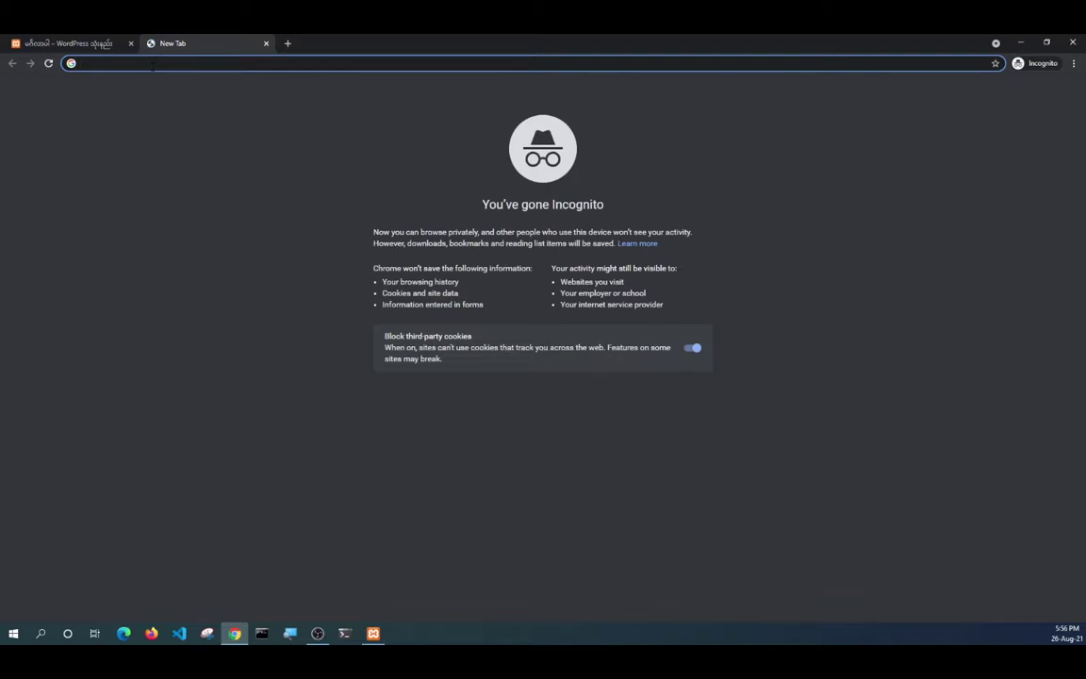
Open the site's wp-admin page and log in with the account username and password.
type("http://localhost:8000/tutorial/")
type("wp-adm")
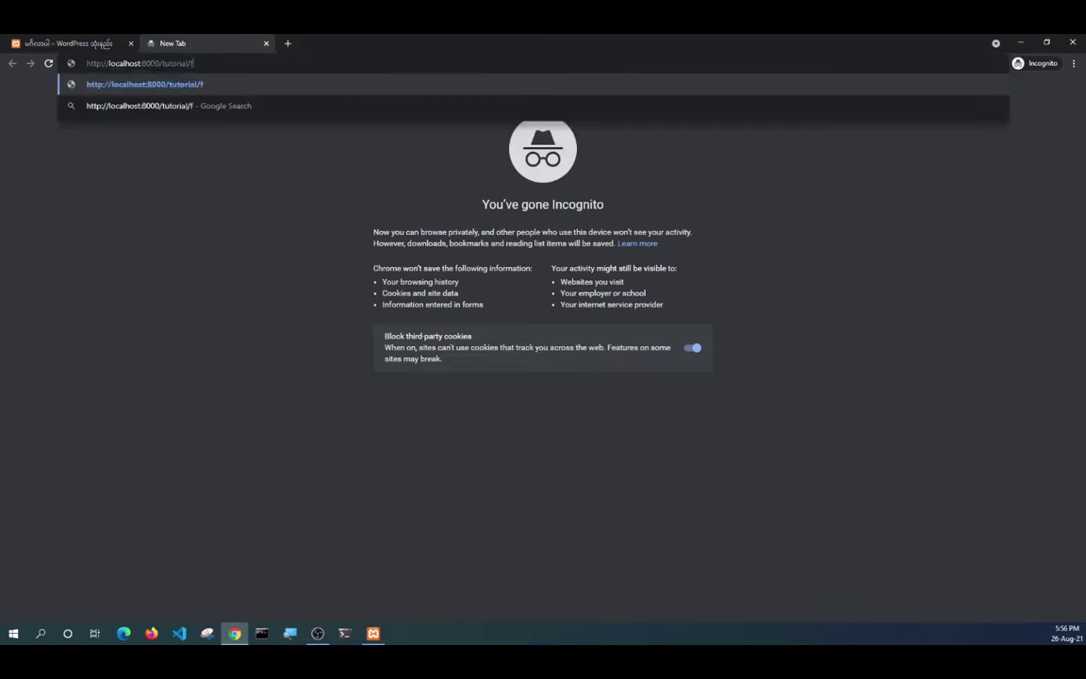
type("in")
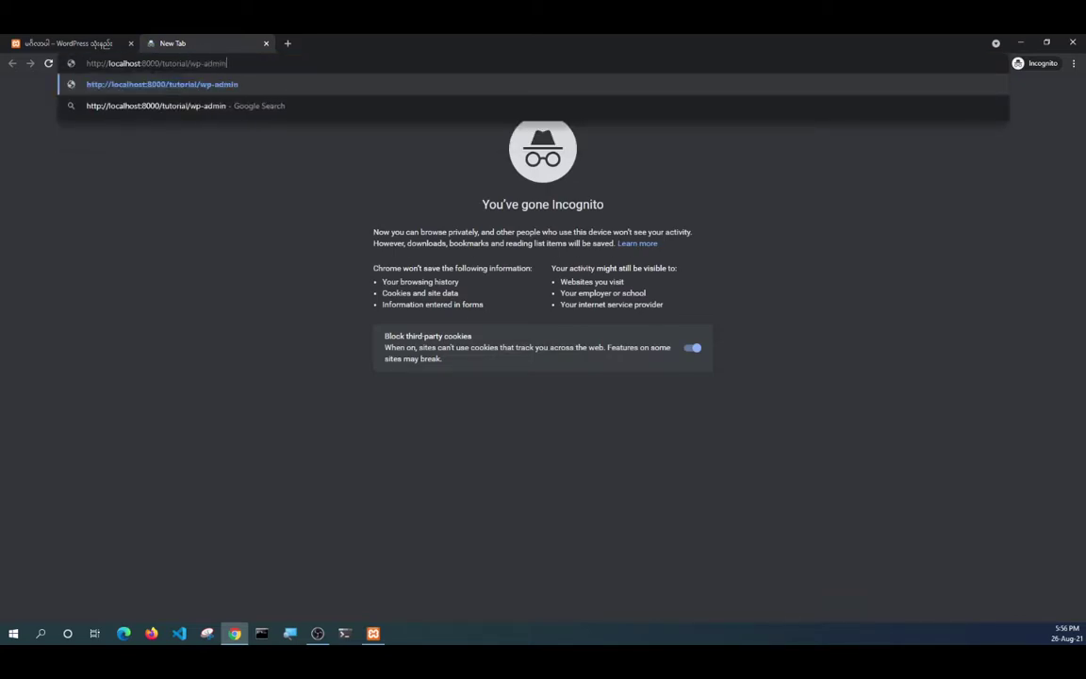
key("Return")
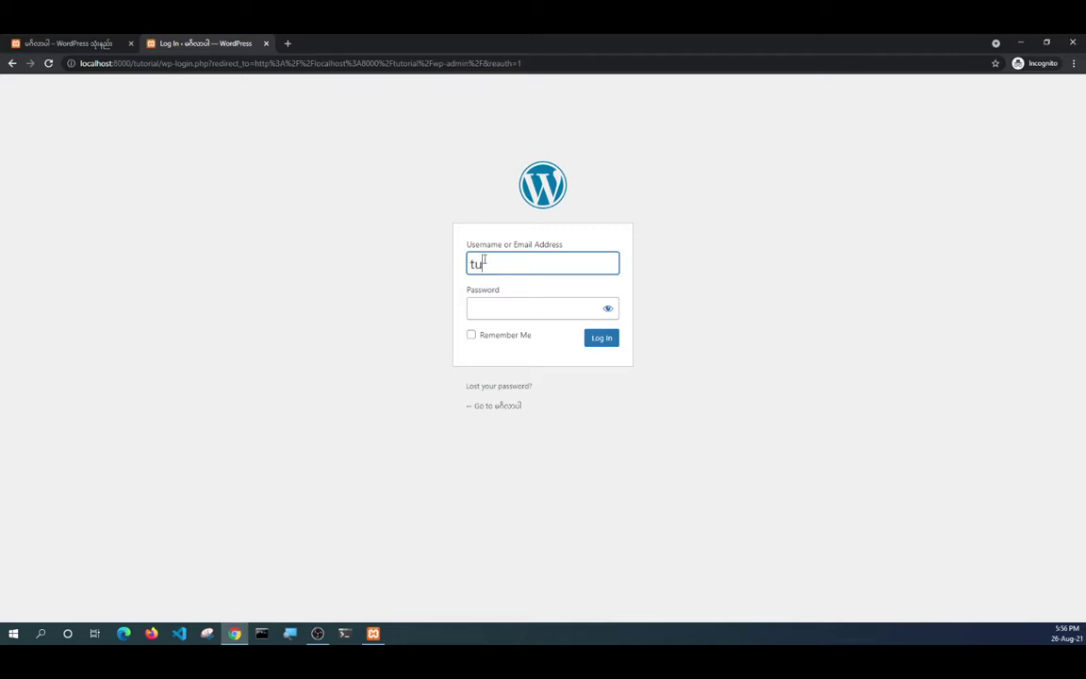
type("torial")
key("Tab")
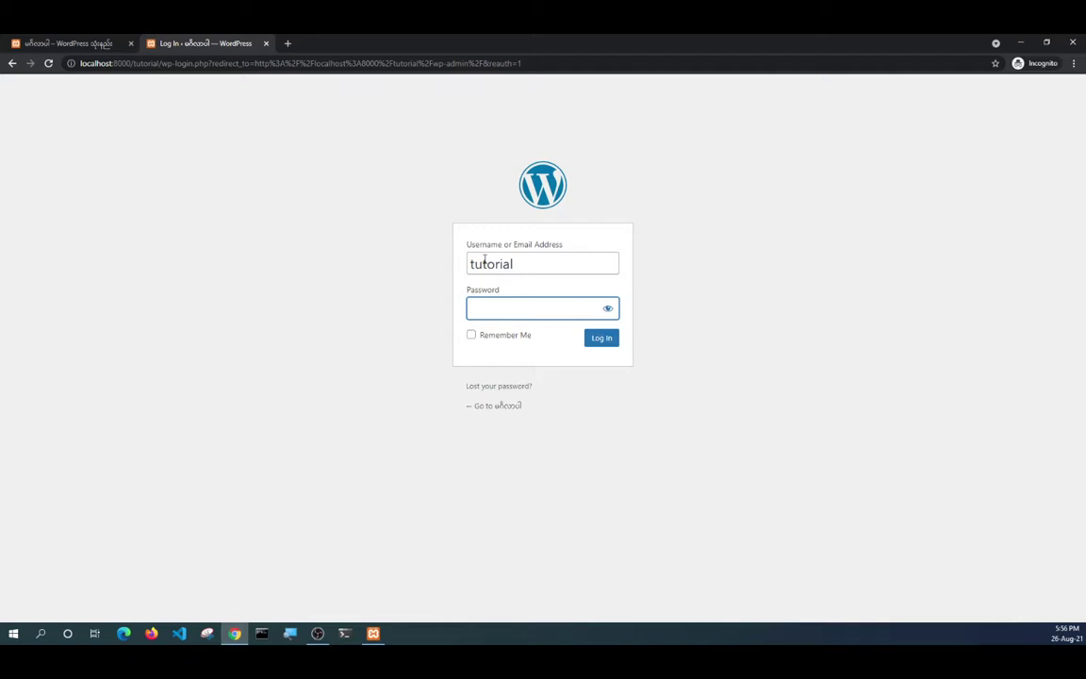
type("1234567")
left_click(609, 339)
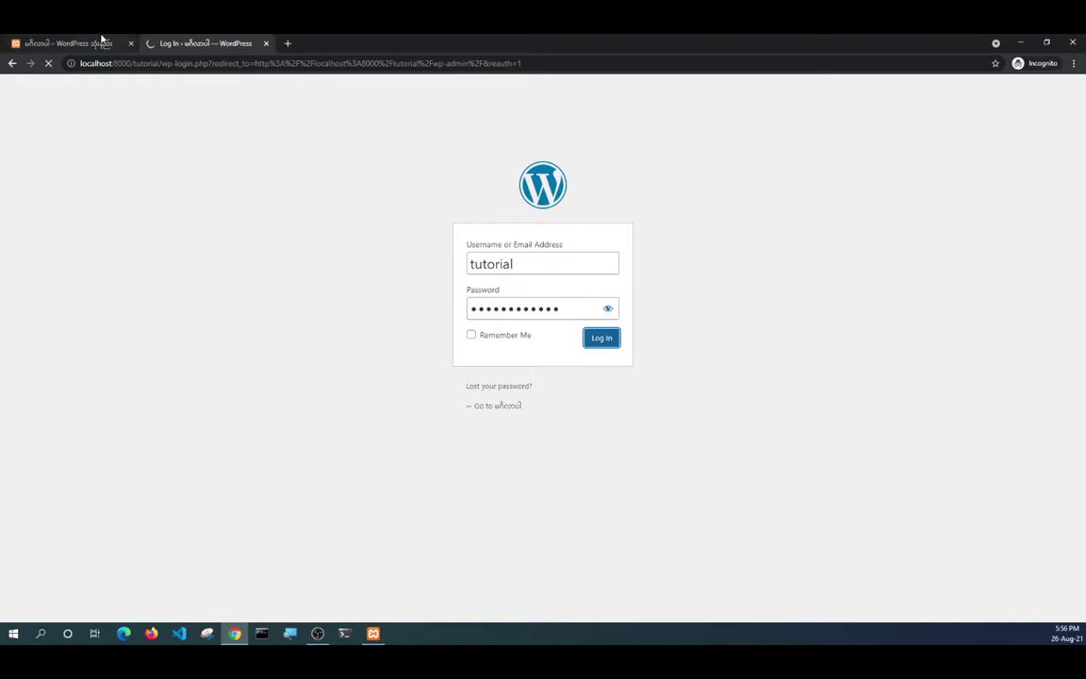
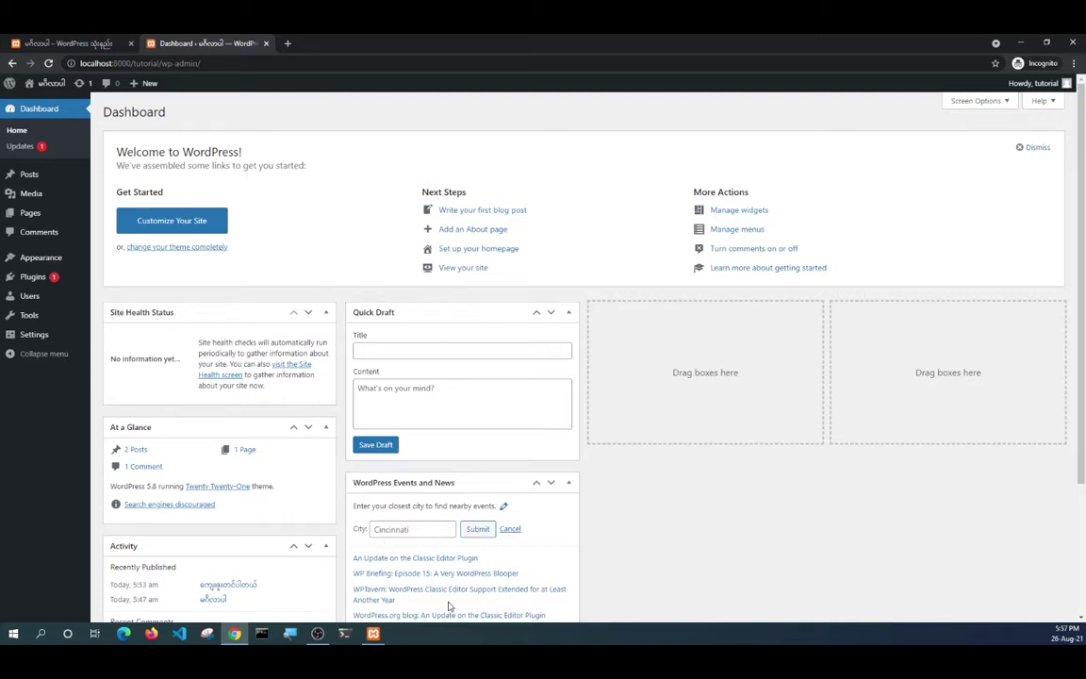
Open a File Explorer window at C:\xampp\htdocs and shrink it to reveal the dashboard.
key("super+e")
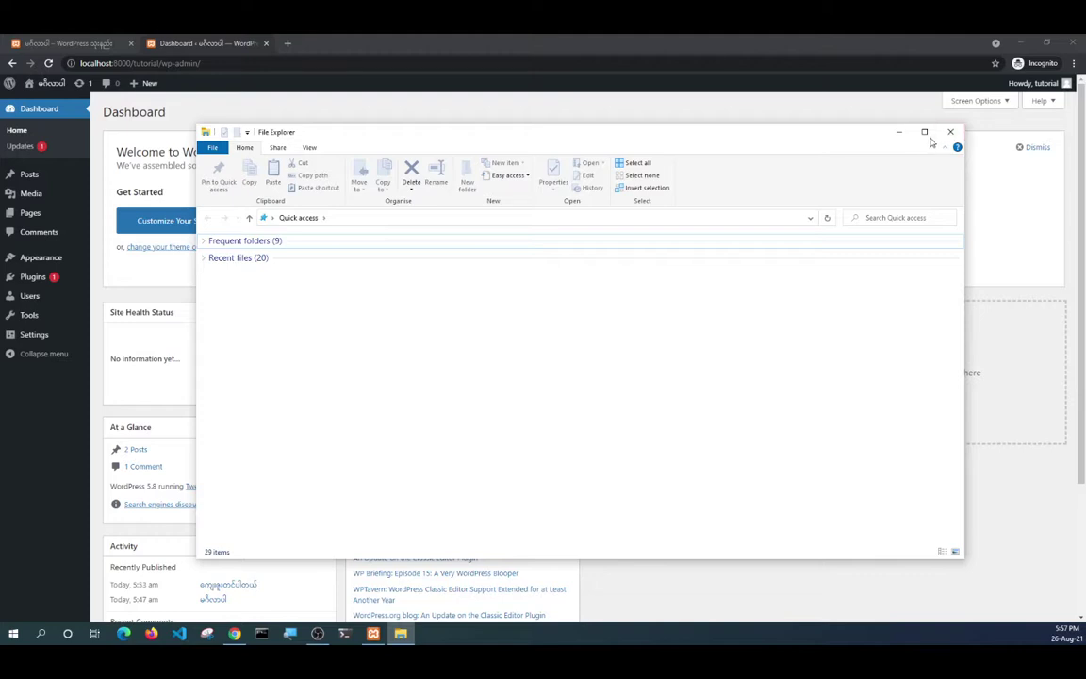
left_click(926, 134)
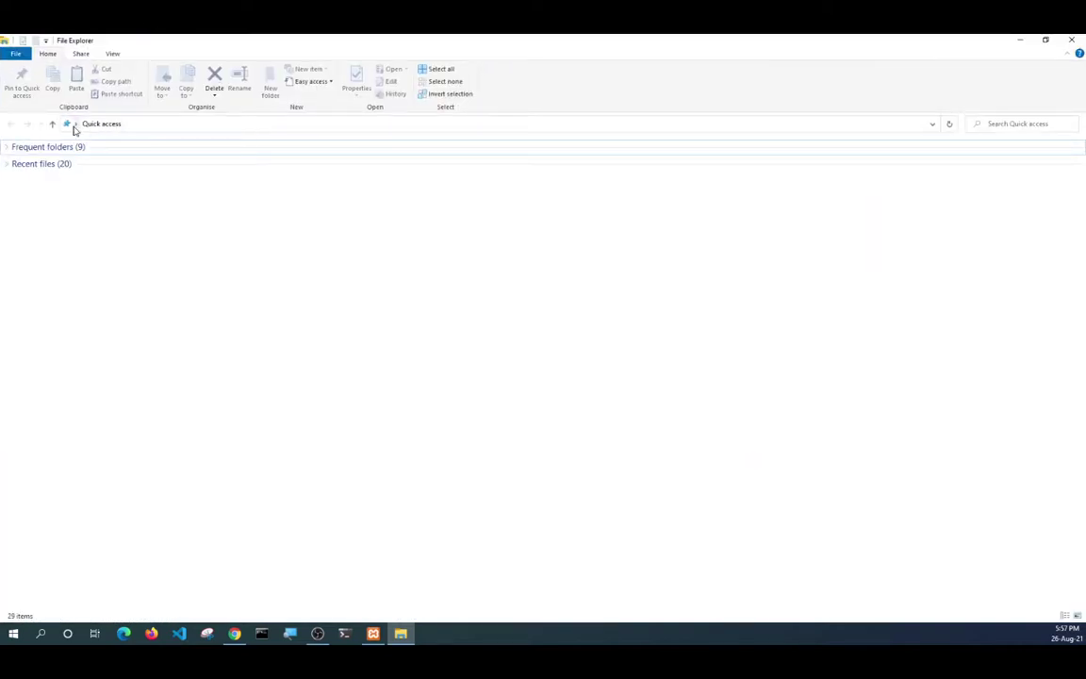
left_click(76, 125)
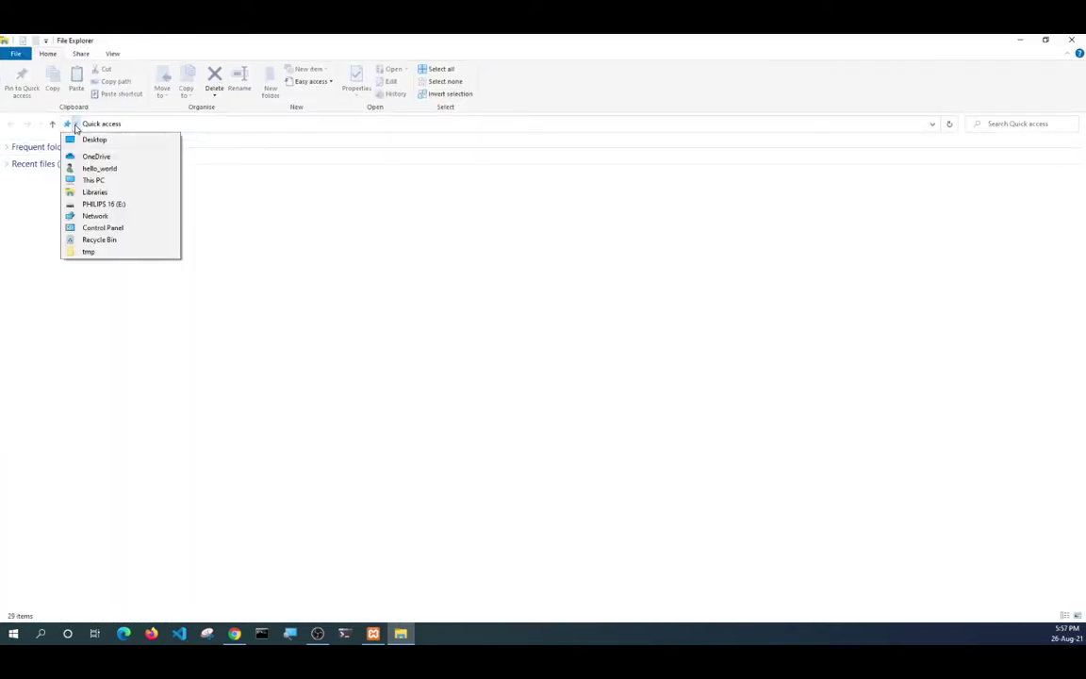
left_click(90, 180)
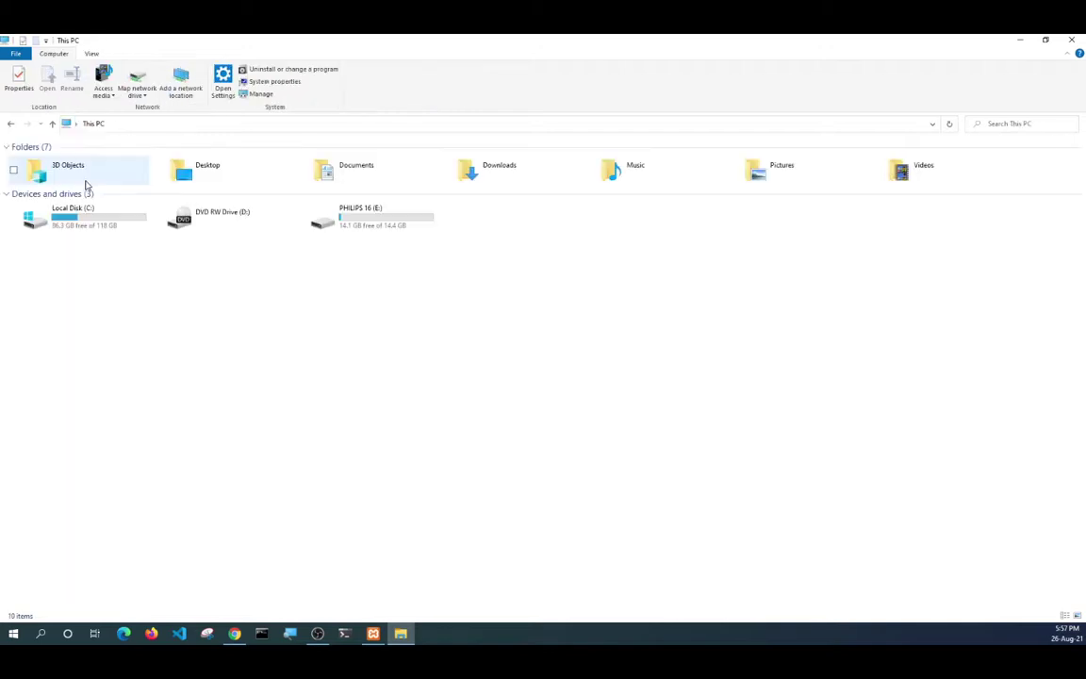
double_click(83, 225)
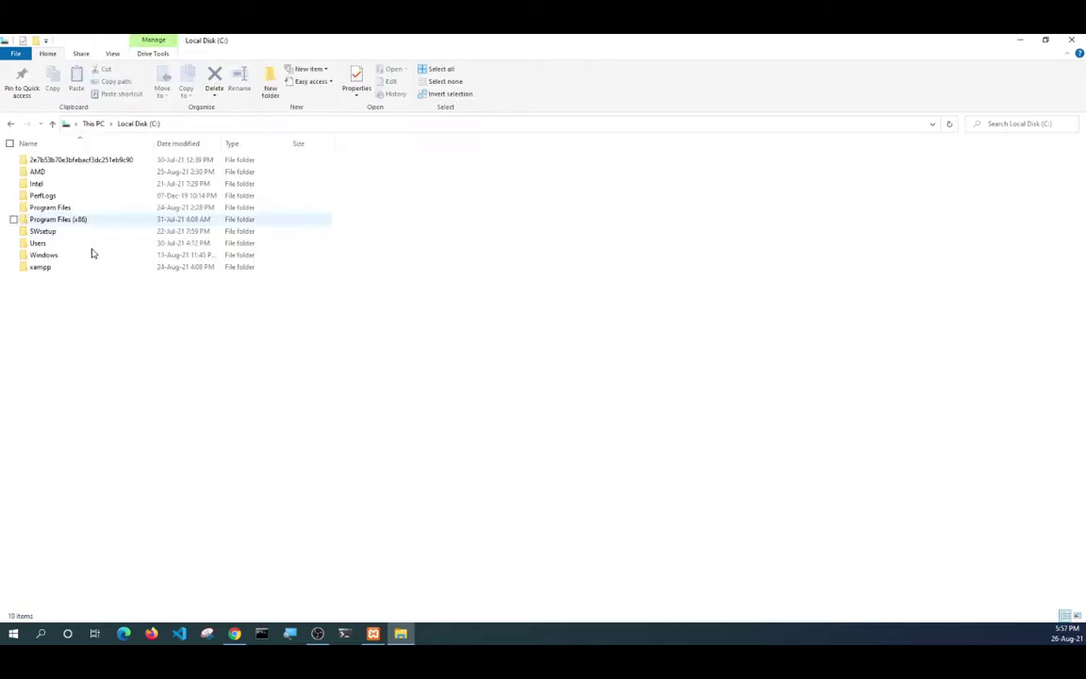
double_click(15, 272)
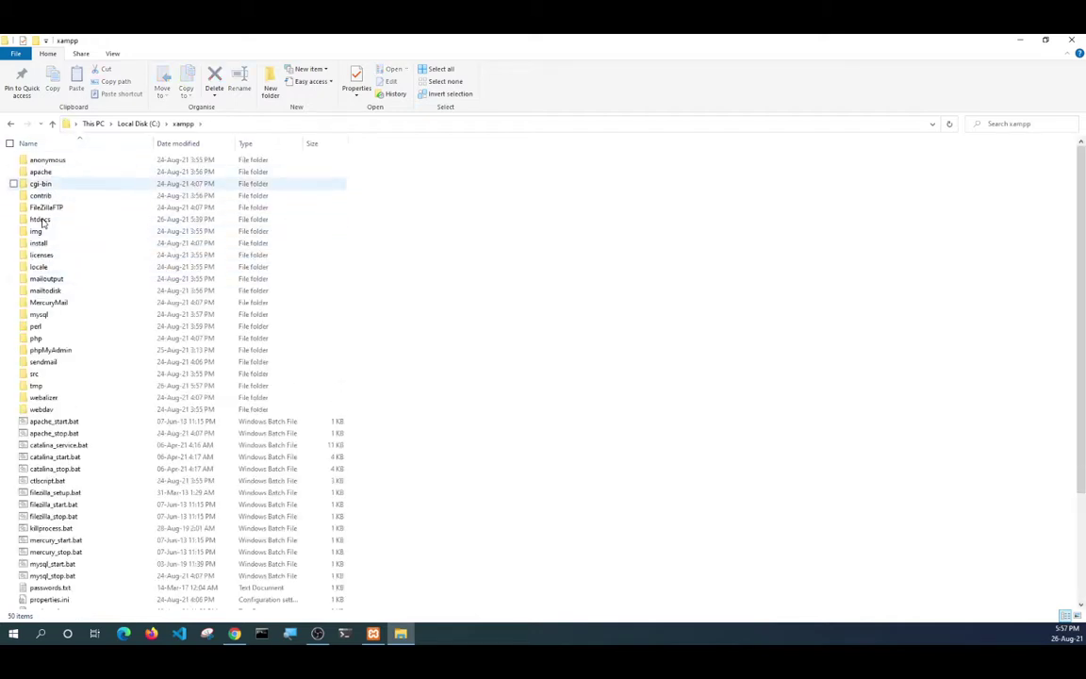
left_click(42, 223)
double_click(41, 224)
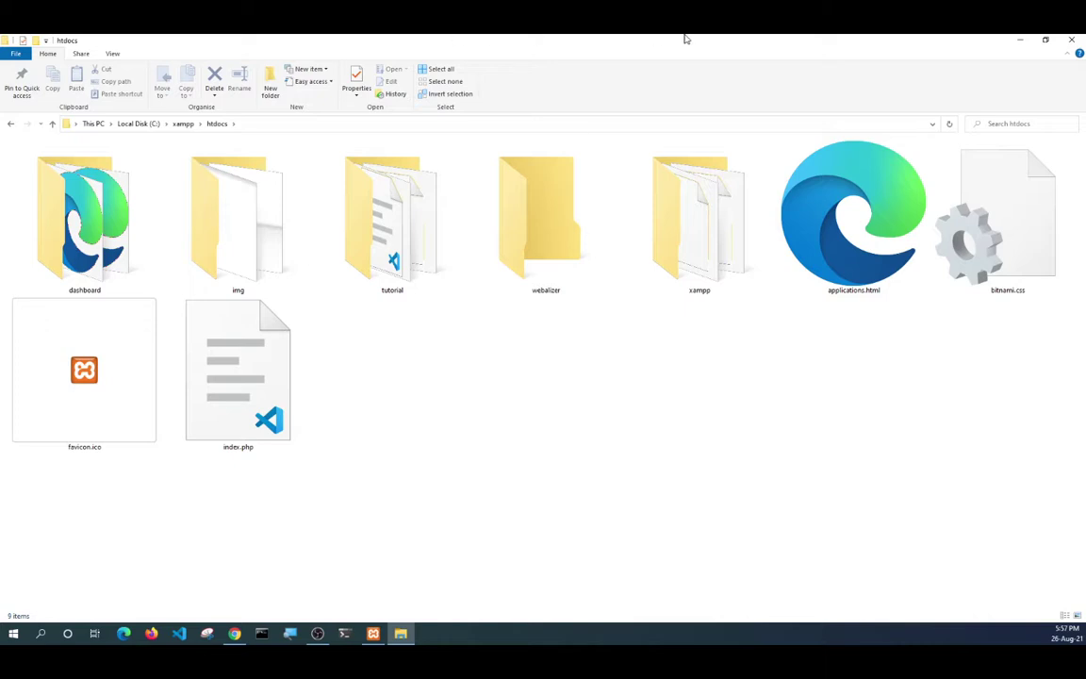
left_click_drag(596, 39, 417, 91)
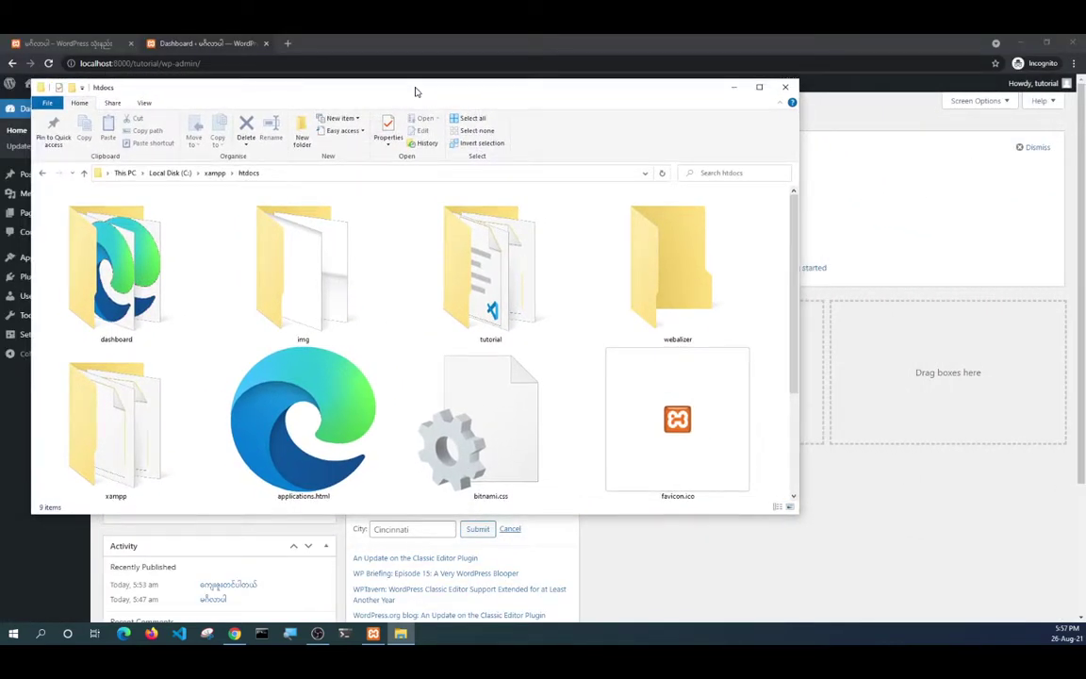
Open a second Explorer window on the PHILIPS 16 (E:) drive and snap it to the right half.
key("super+e")
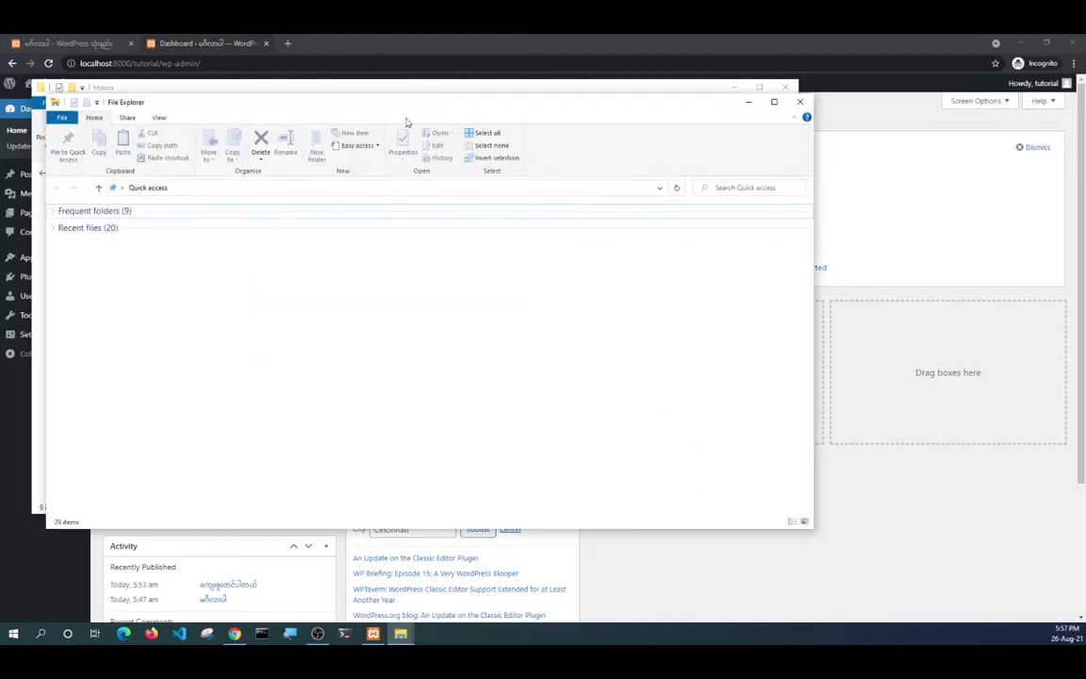
left_click(174, 188)
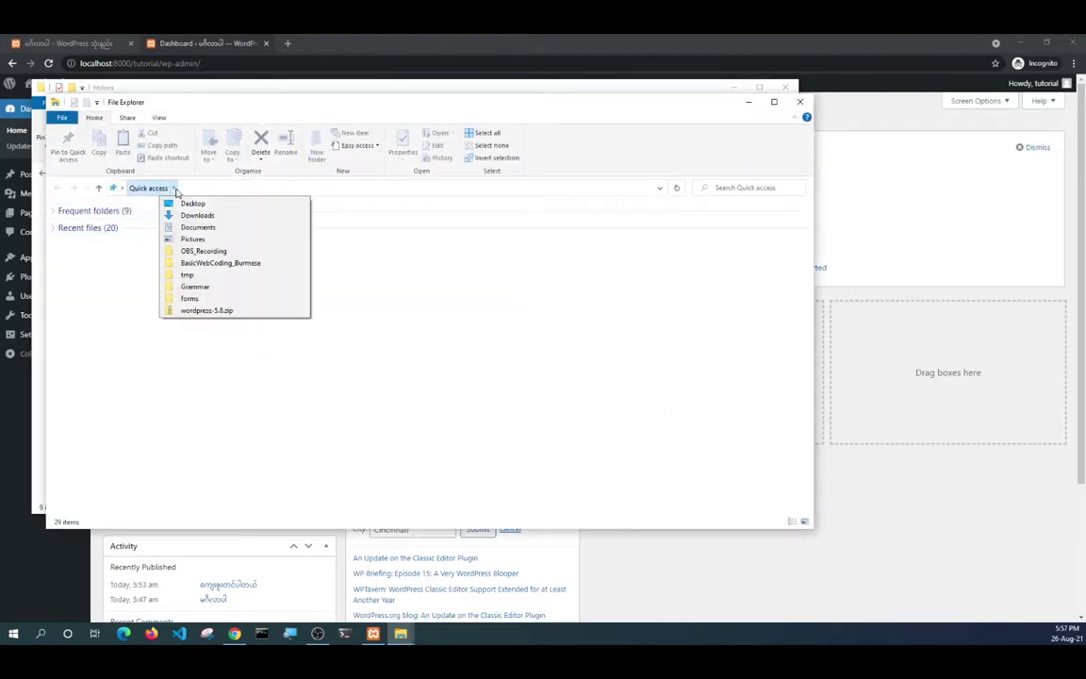
left_click(201, 311)
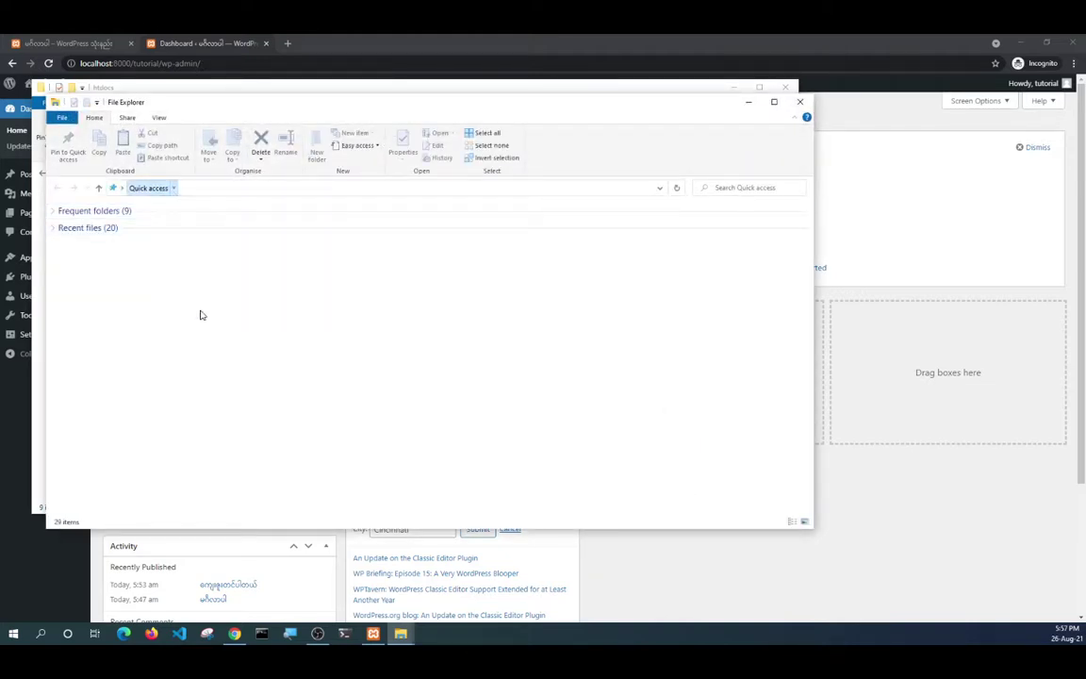
left_click(649, 336)
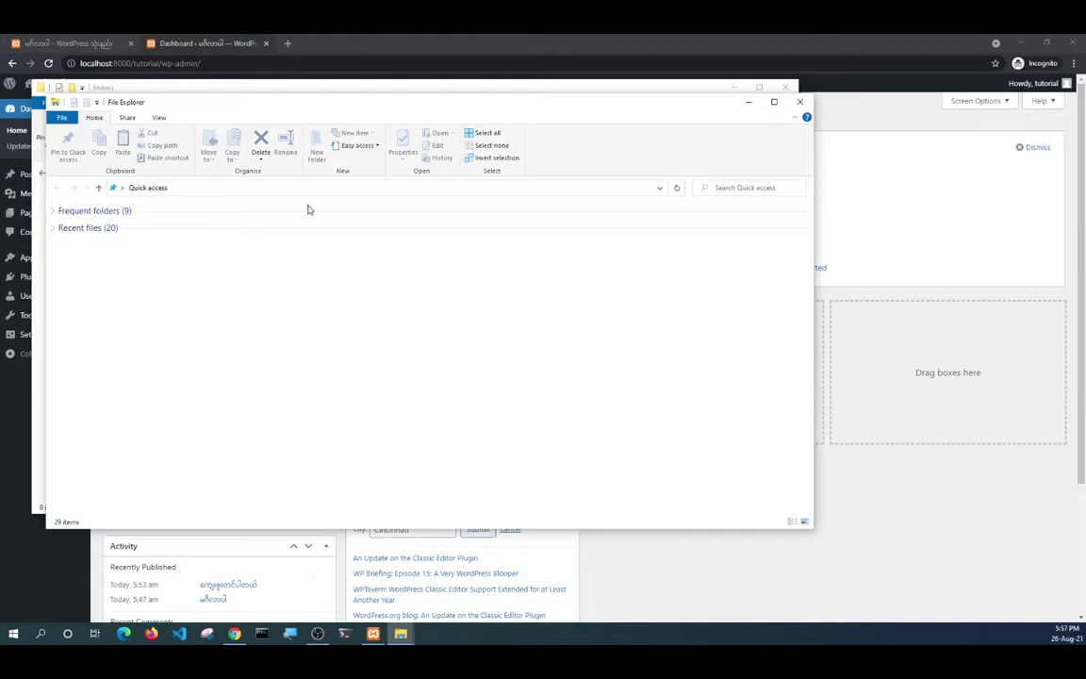
left_click(121, 188)
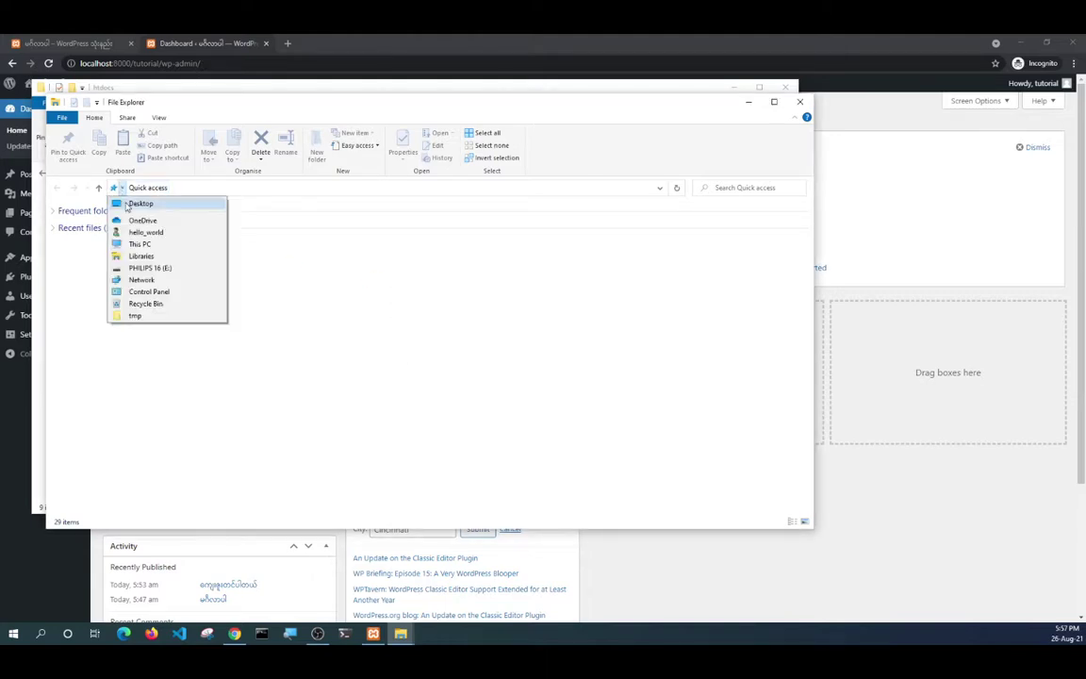
left_click(149, 268)
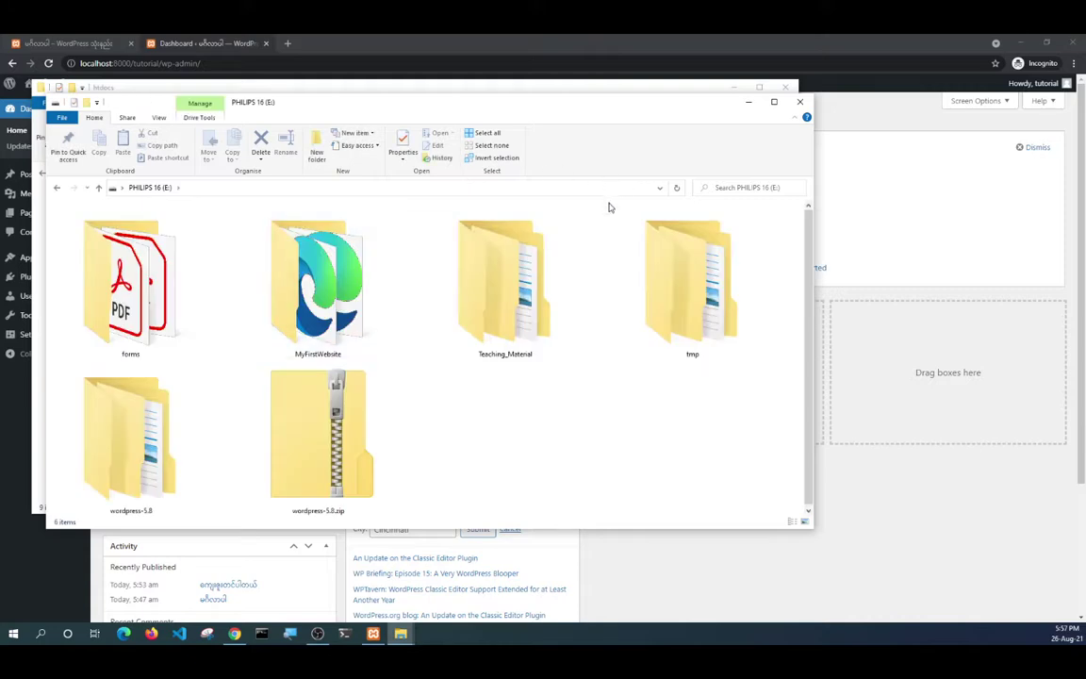
left_click_drag(336, 100, 1084, 162)
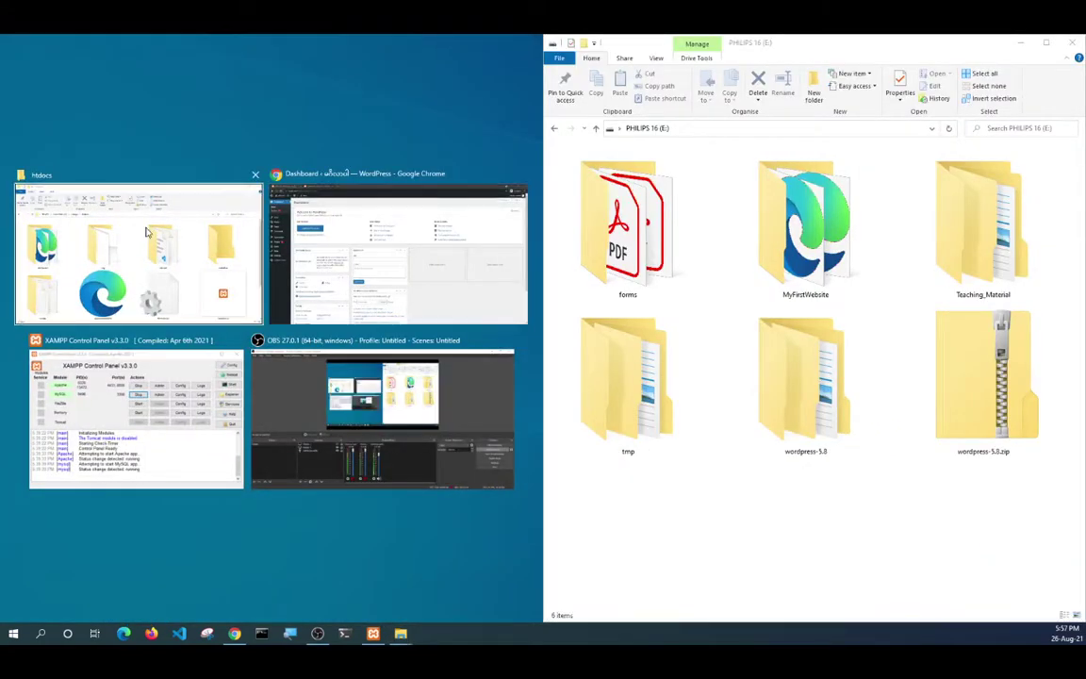
Place htdocs on the left, open wordpress-5.8 on E:, and copy its wordpress folder.
left_click(141, 250)
left_click(834, 495)
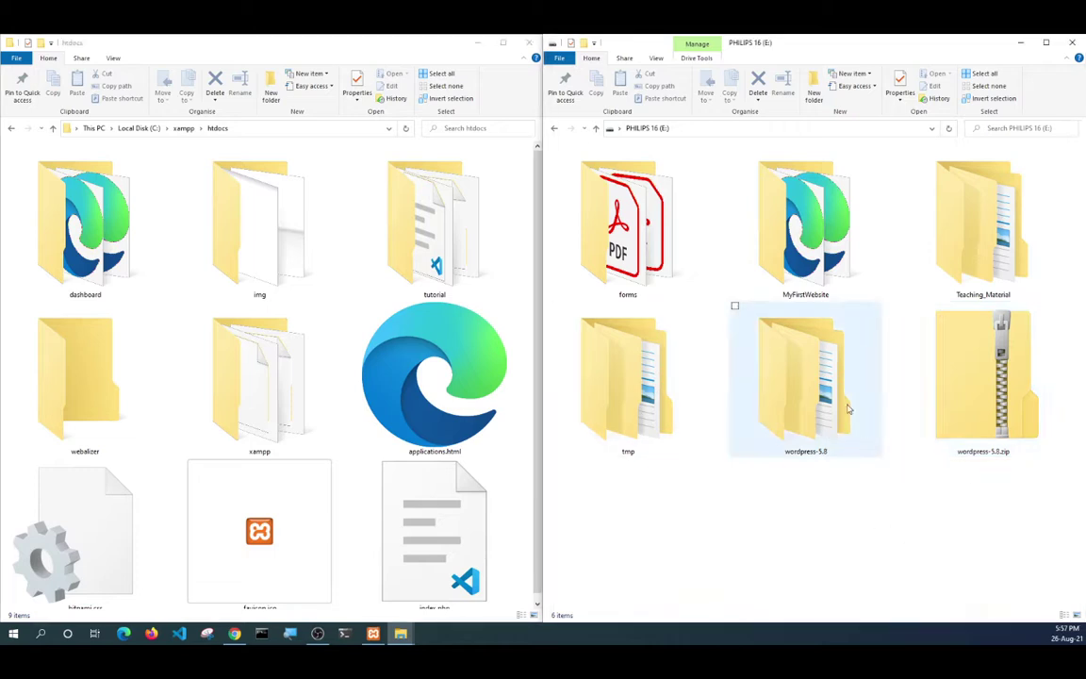
left_click(827, 353)
double_click(828, 353)
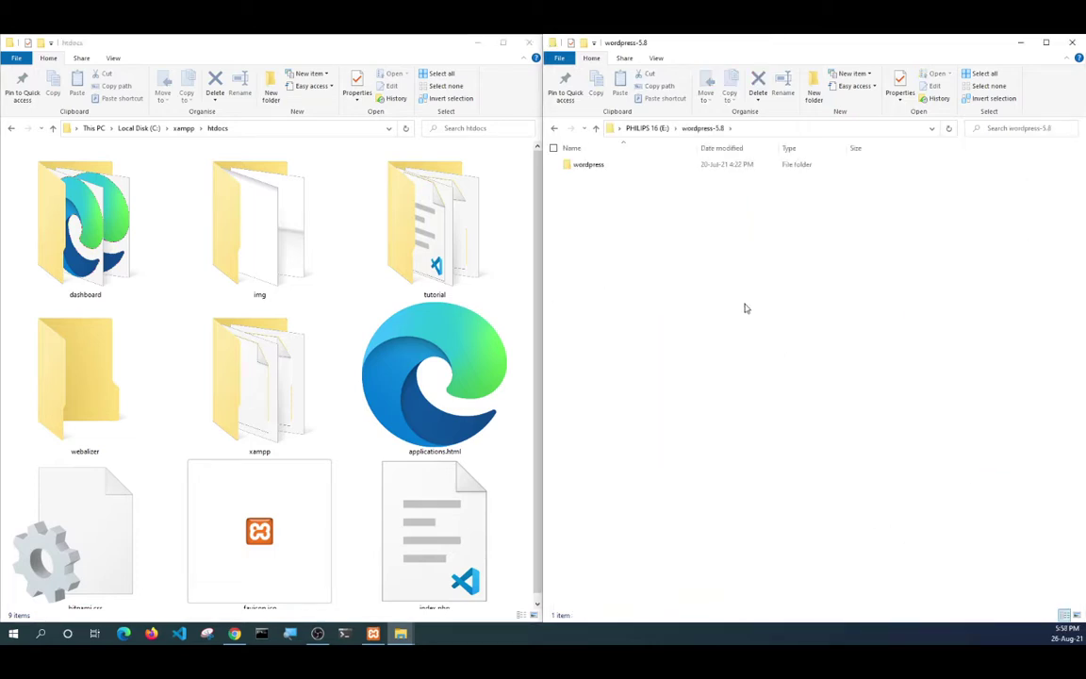
right_click(583, 166)
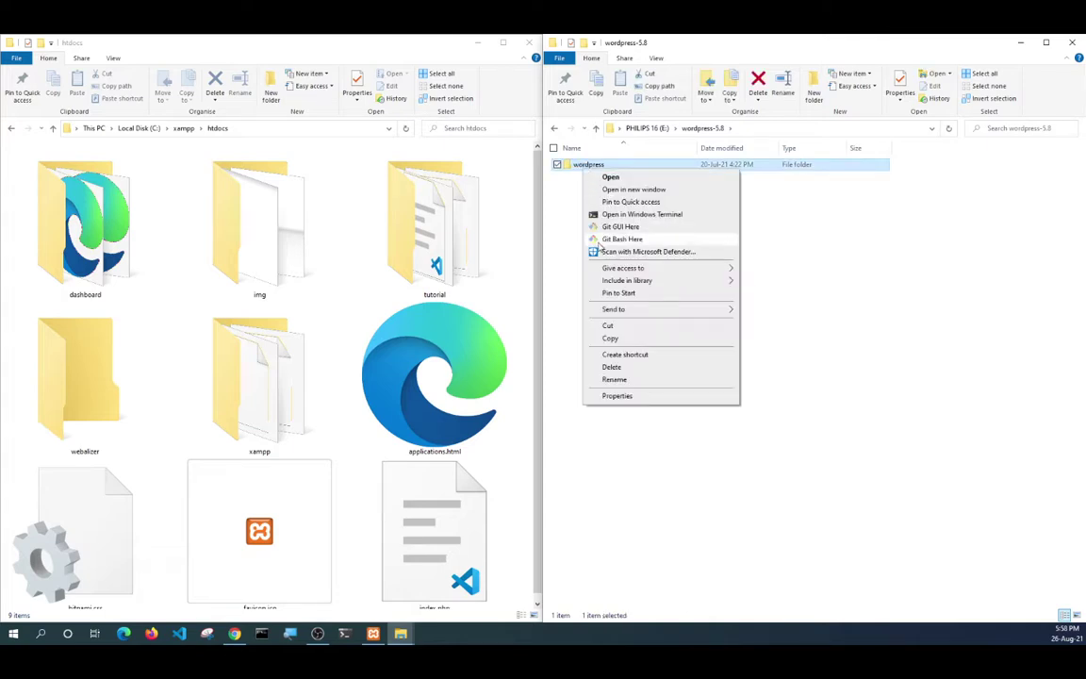
left_click(613, 338)
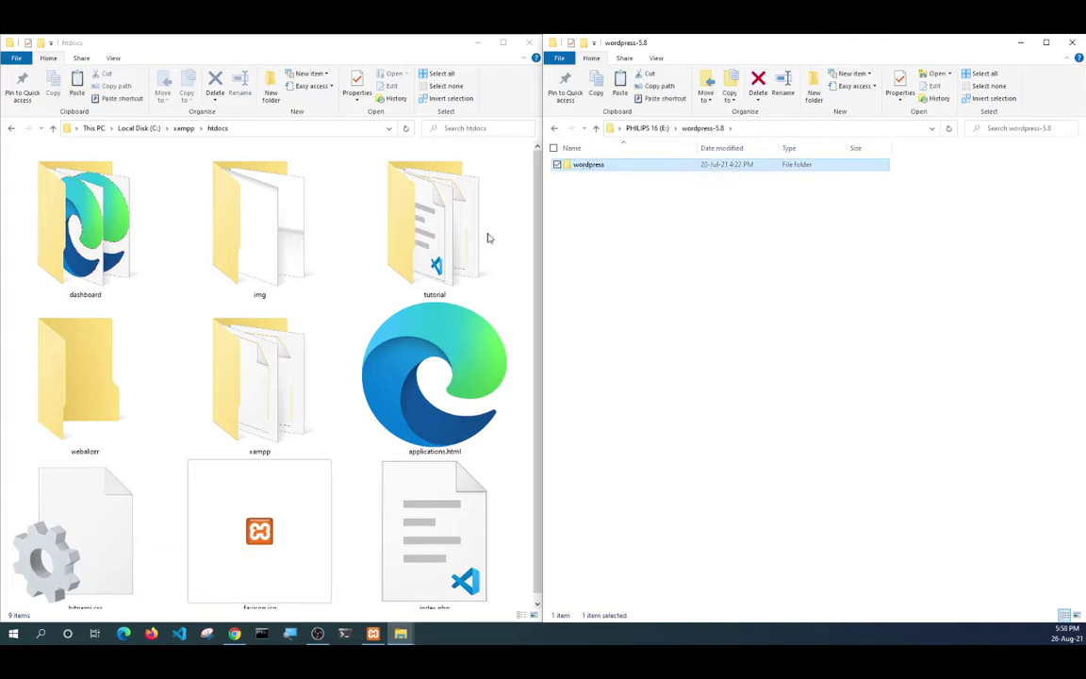
Paste the wordpress folder into htdocs, then bring the Chrome dashboard back to front.
left_click(514, 495)
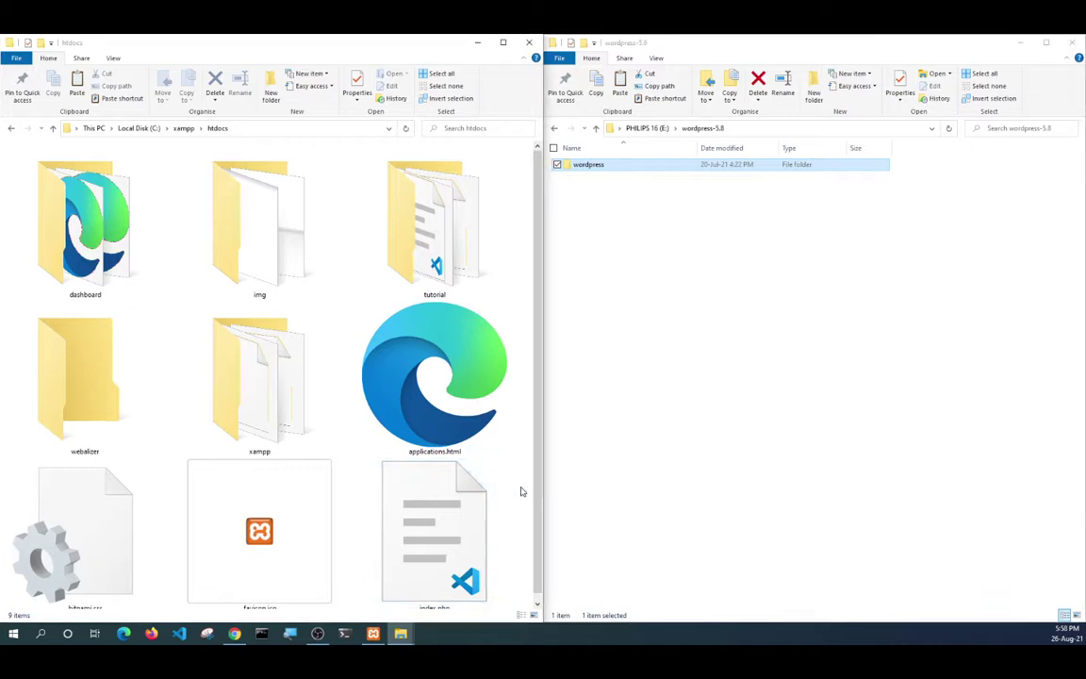
scroll(518, 490, "down", 1)
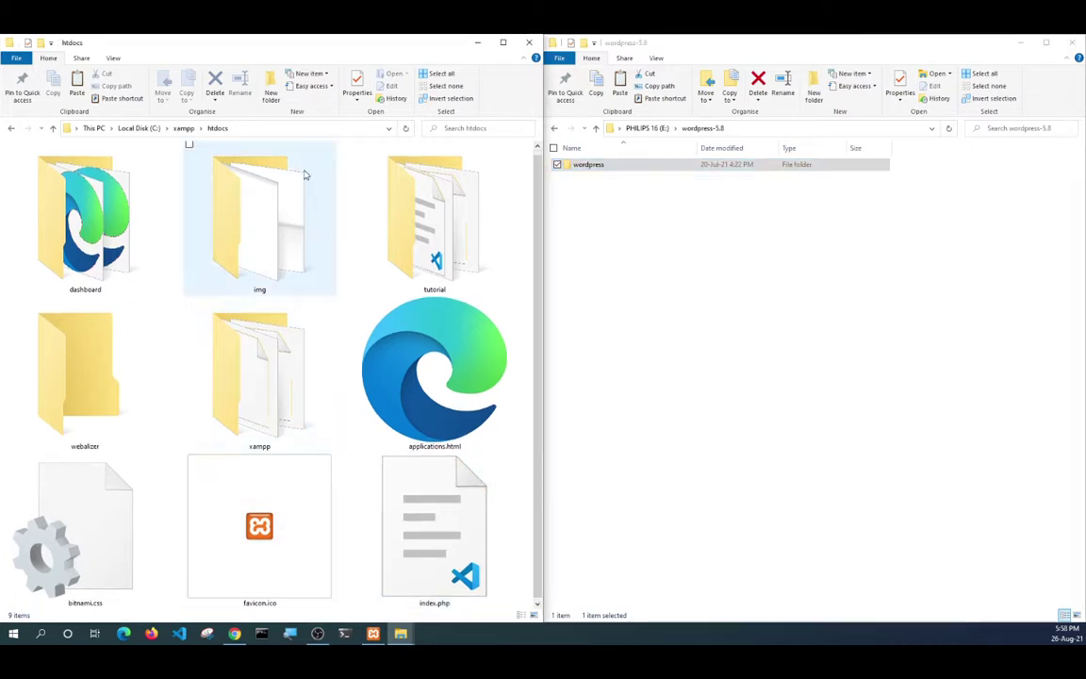
right_click(179, 307)
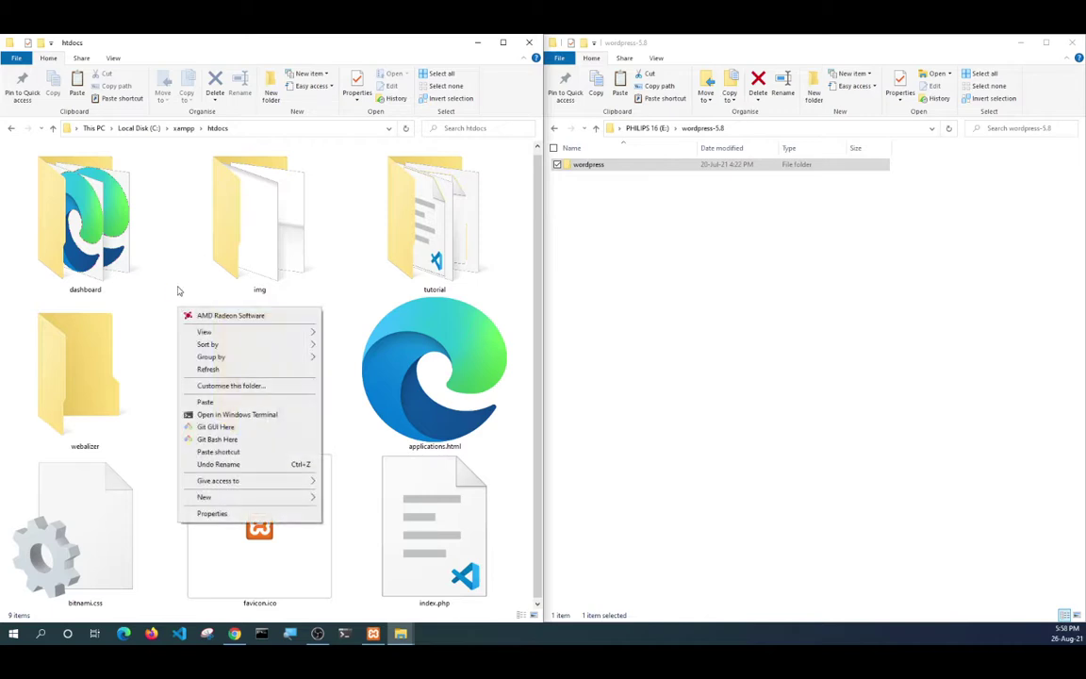
left_click(204, 402)
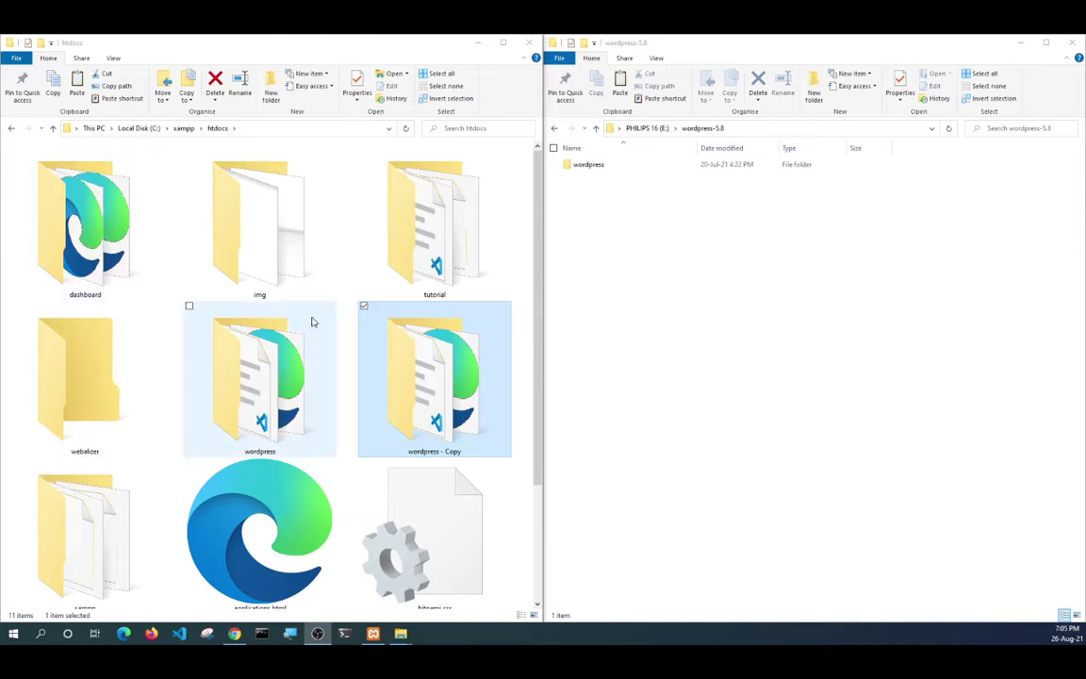
left_click(294, 344)
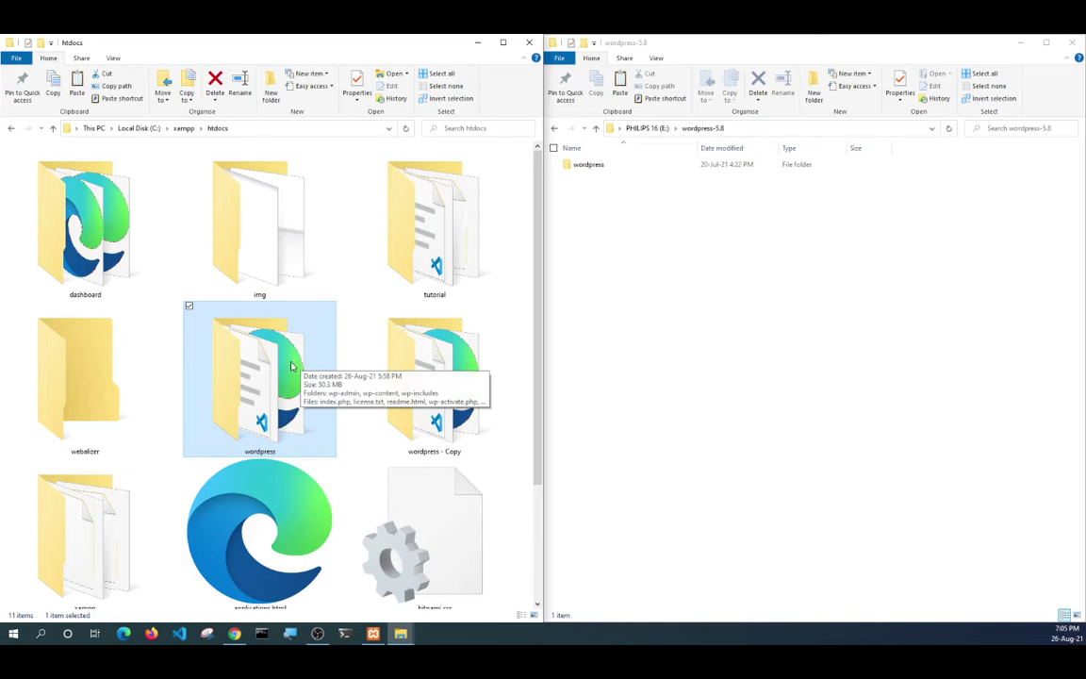
scroll(258, 349, "down", 1)
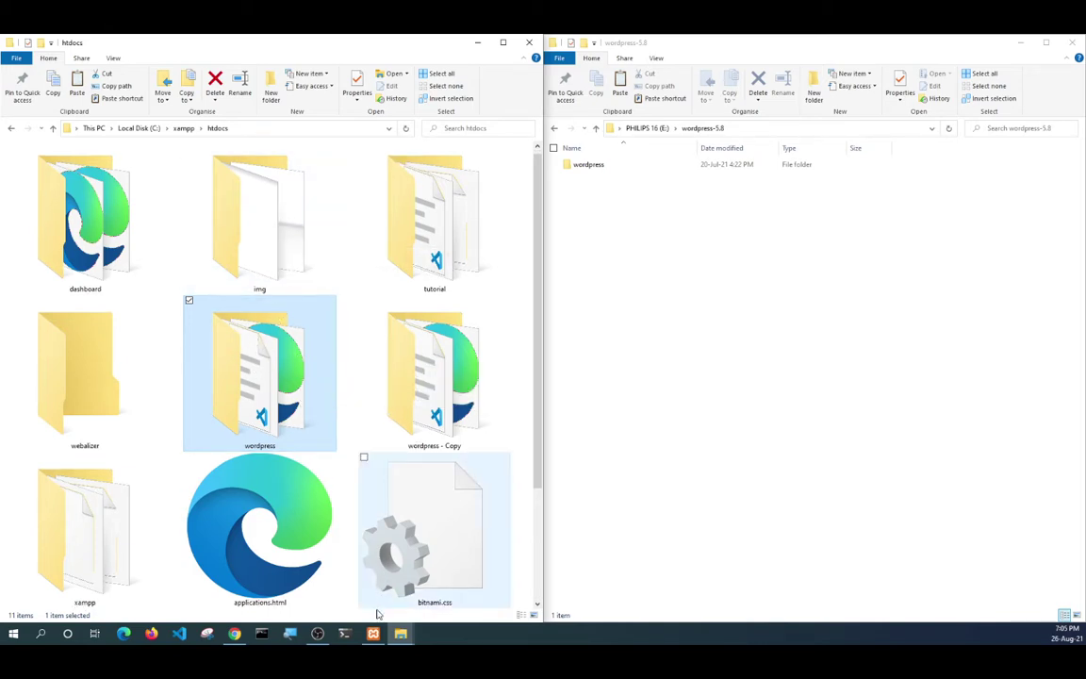
left_click(235, 645)
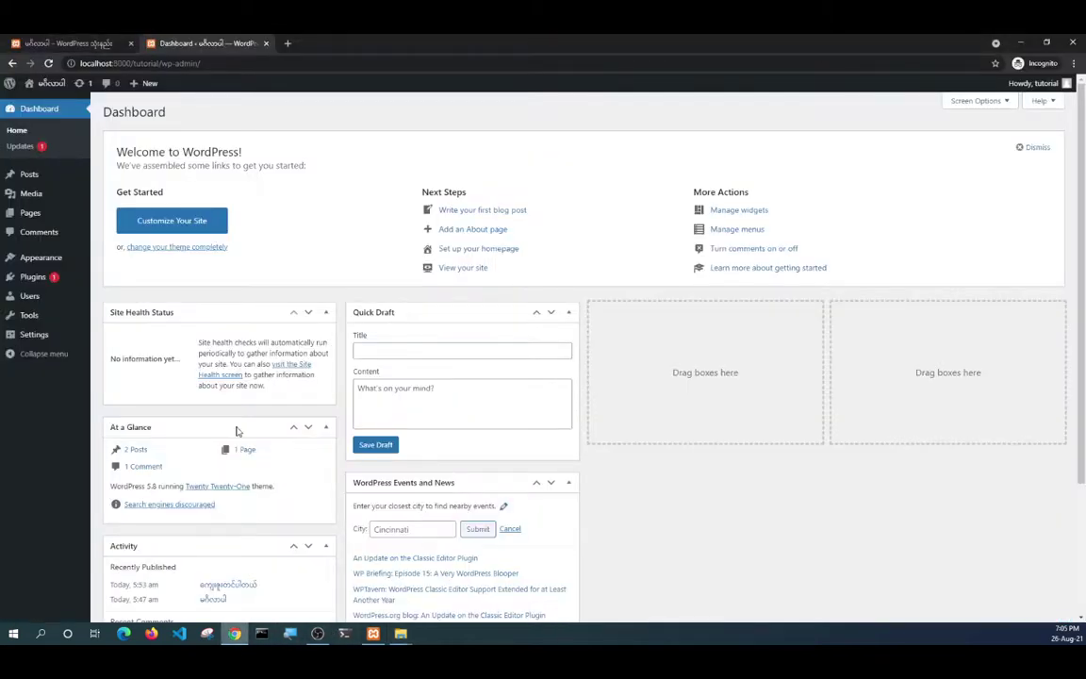
Log out of the tutorial site from the Howdy menu and bring the htdocs window forward.
left_click(1033, 83)
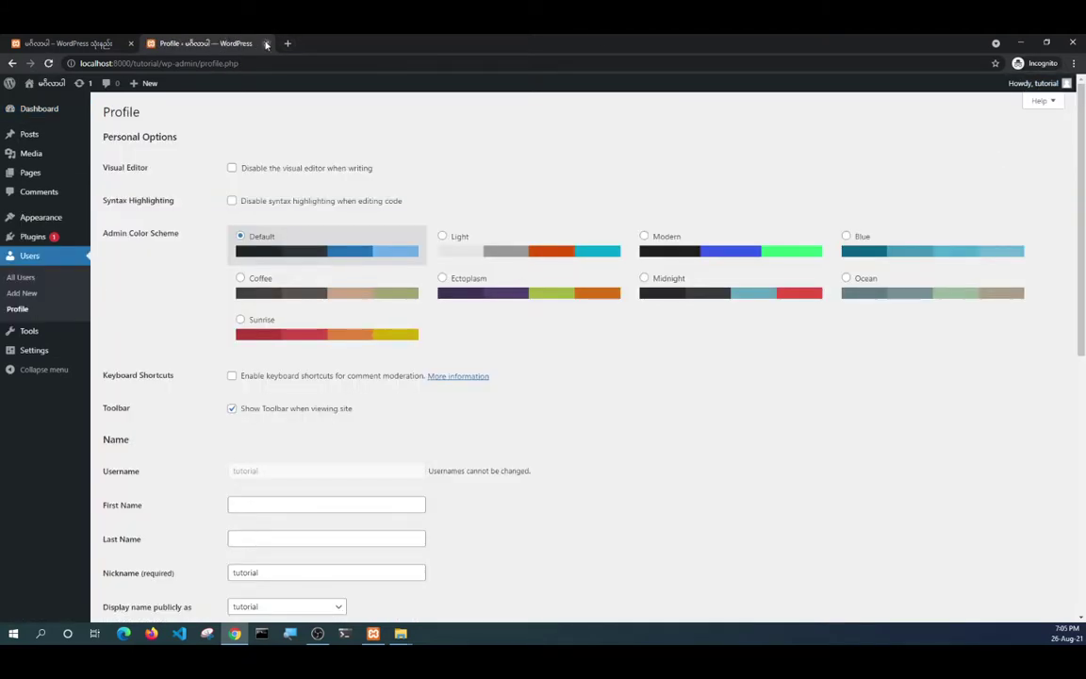
left_click(1037, 87)
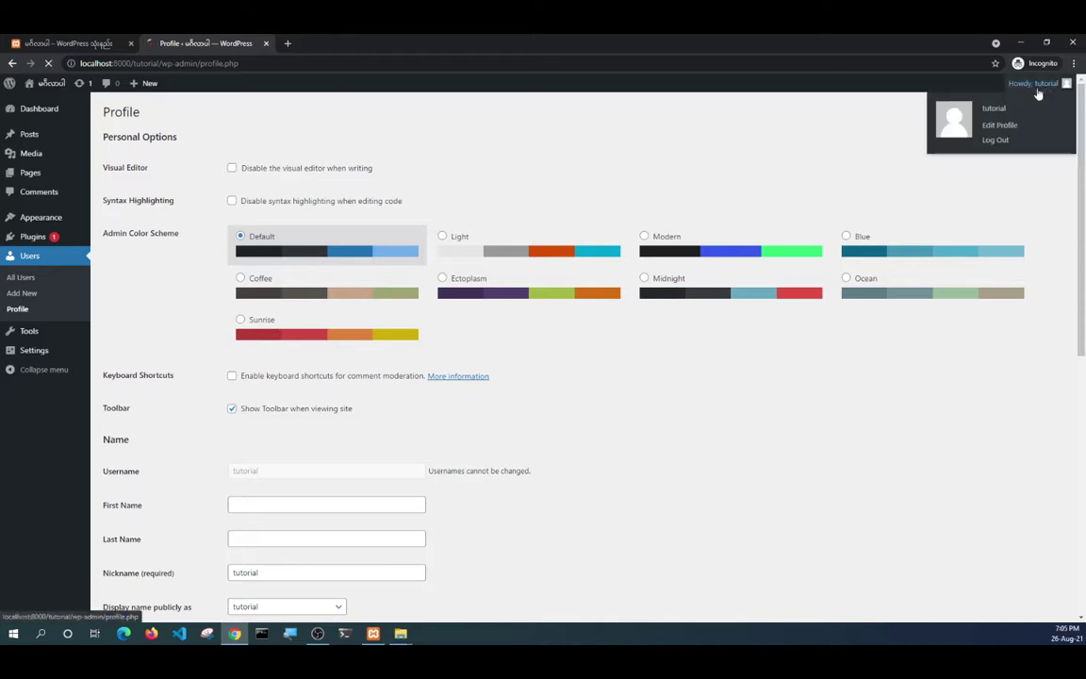
left_click(130, 43)
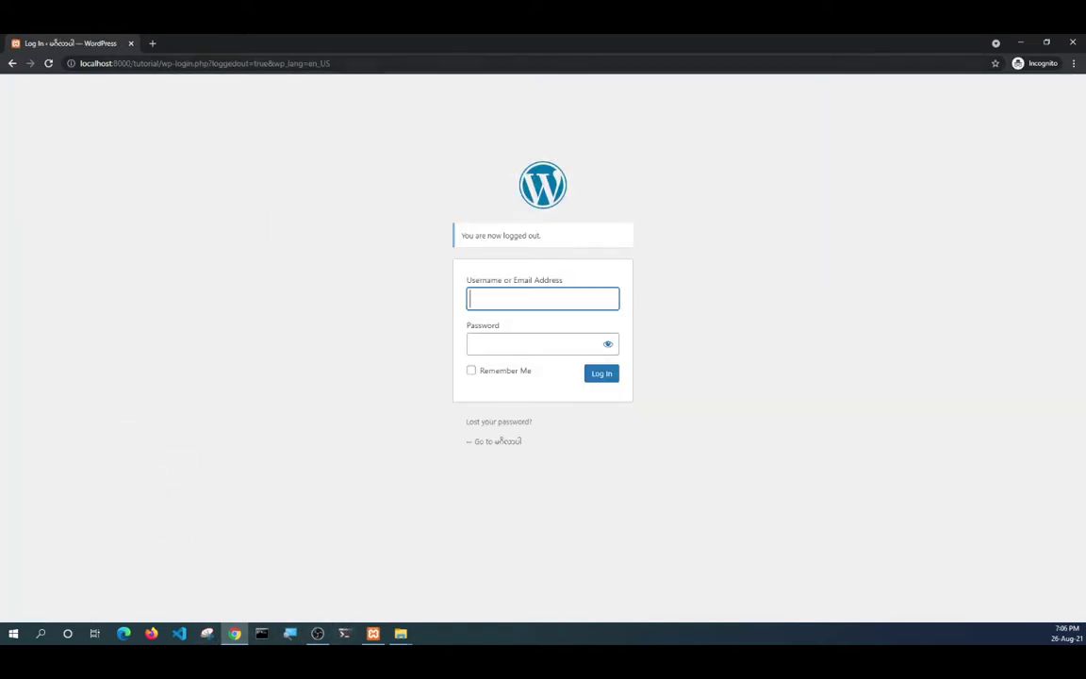
left_click(400, 633)
left_click(383, 588)
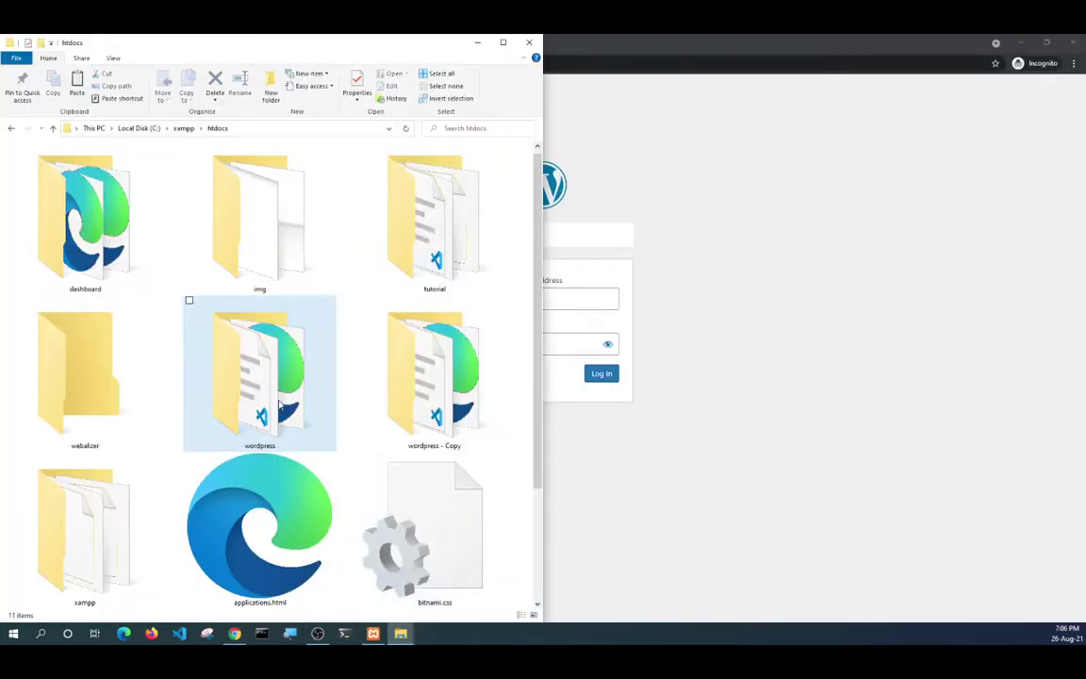
Rename the wordpress folder in htdocs to 'helloworld' with F2, then return to the browser.
key("F2")
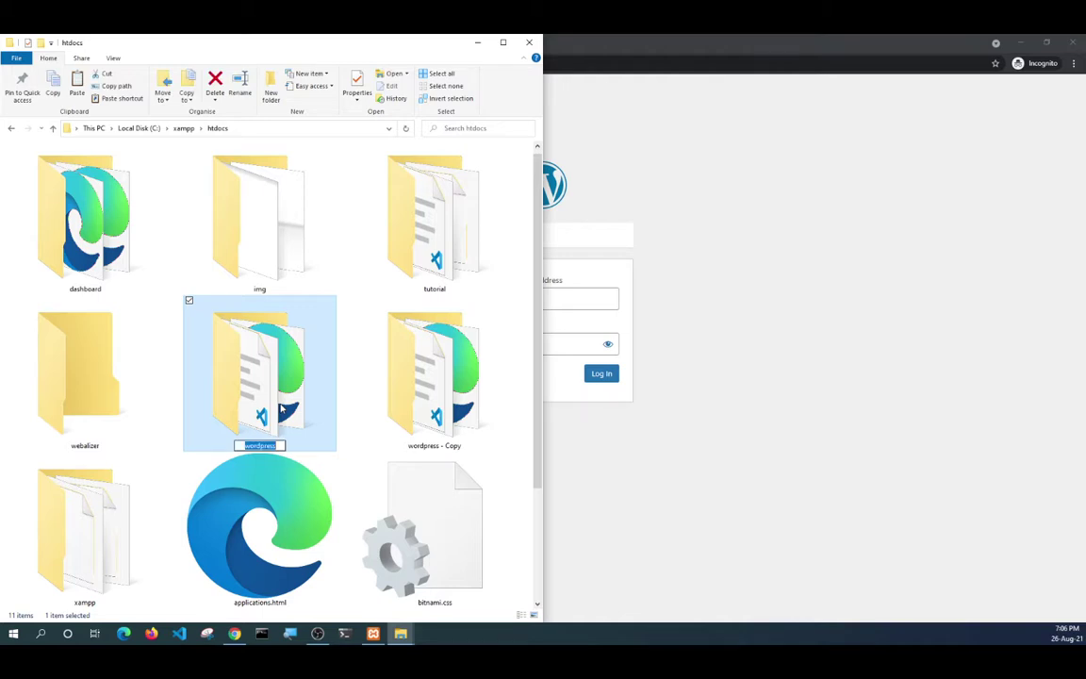
type("helloworld")
key("Return")
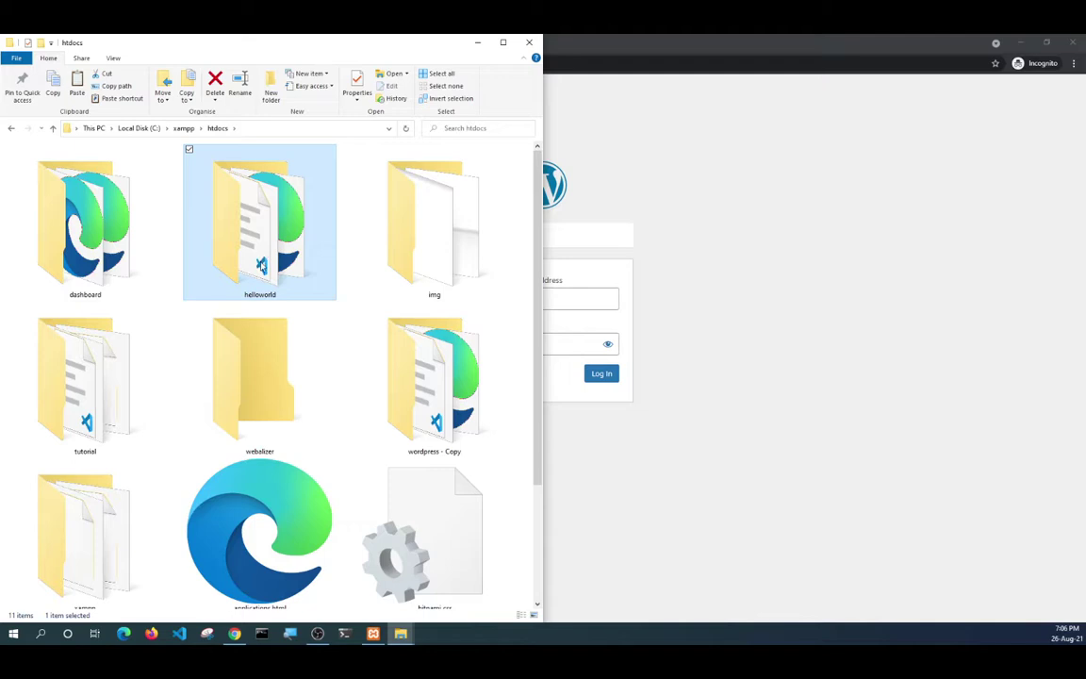
left_click(737, 187)
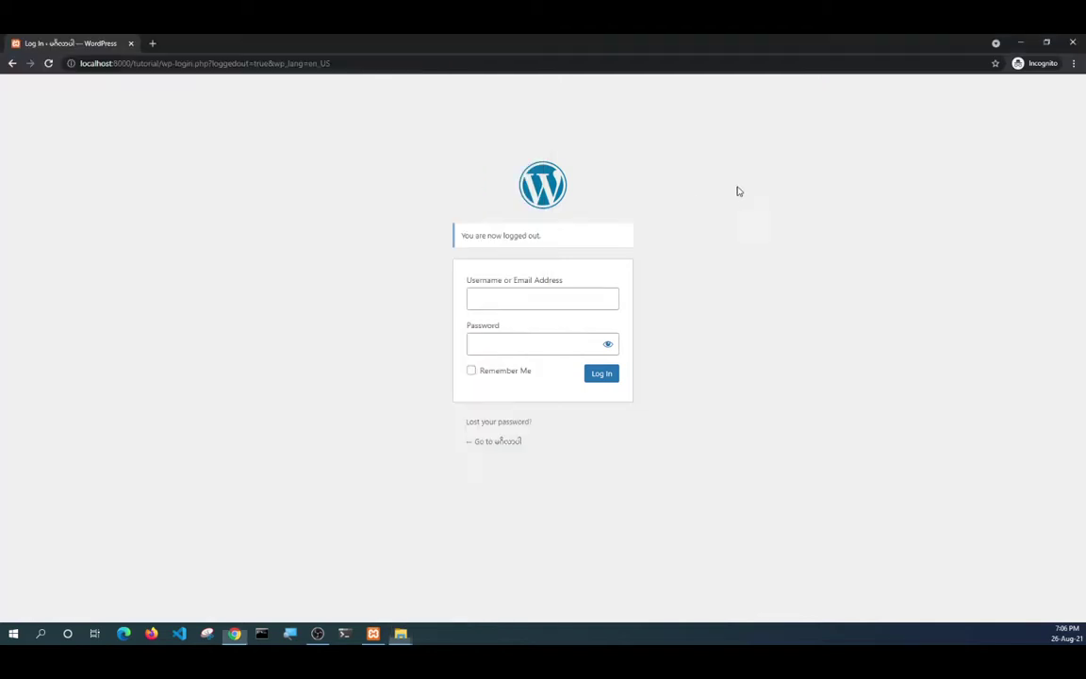
Load localhost:8000/helloworld in a new tab, keep English (United States), and pass the welcome page.
left_click(151, 42)
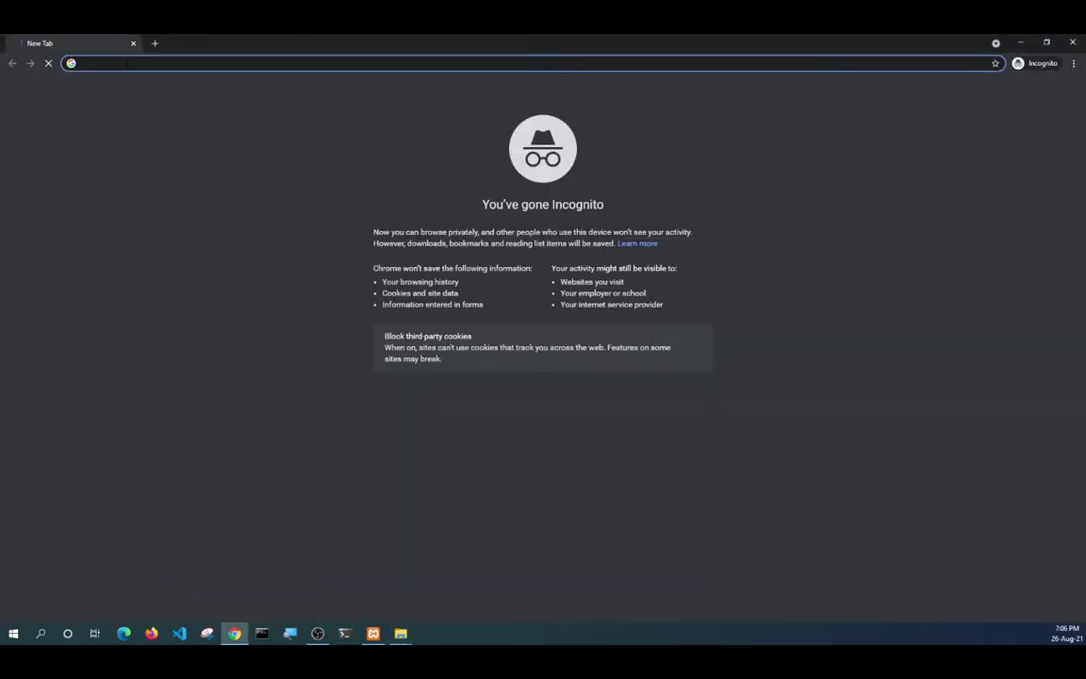
type("local")
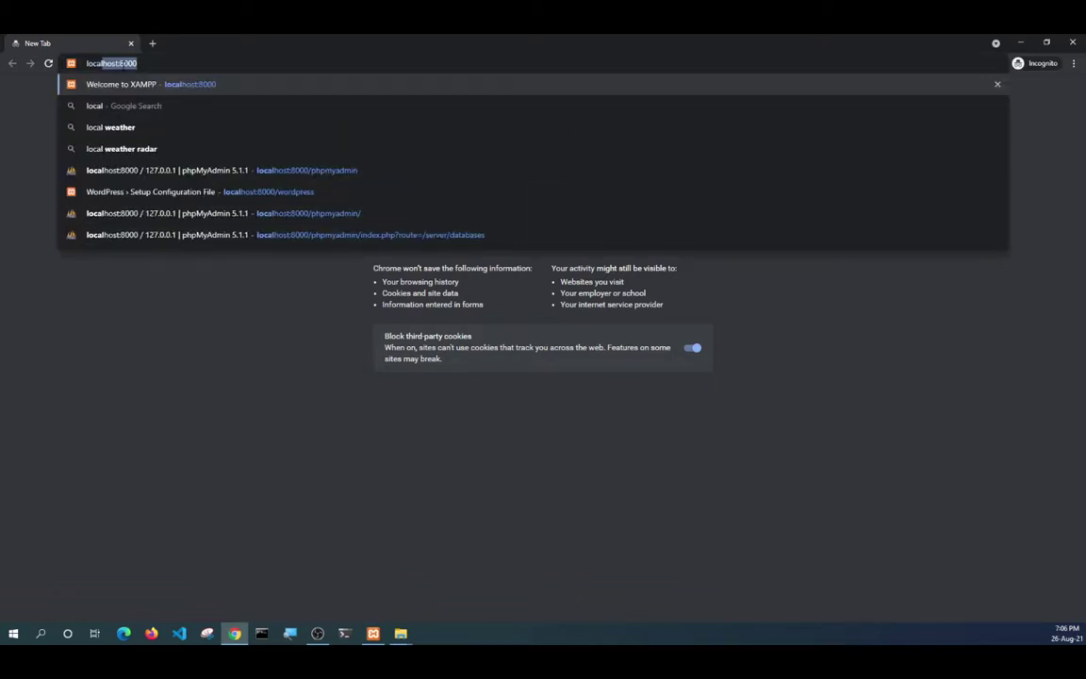
key("Right")
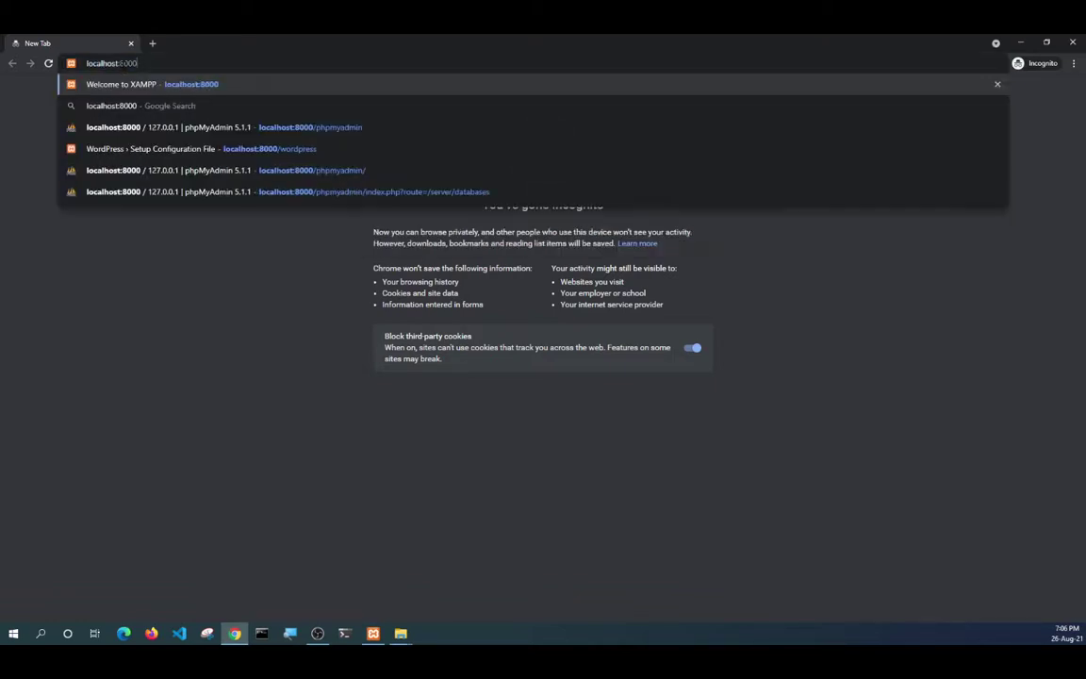
type("/helloworld")
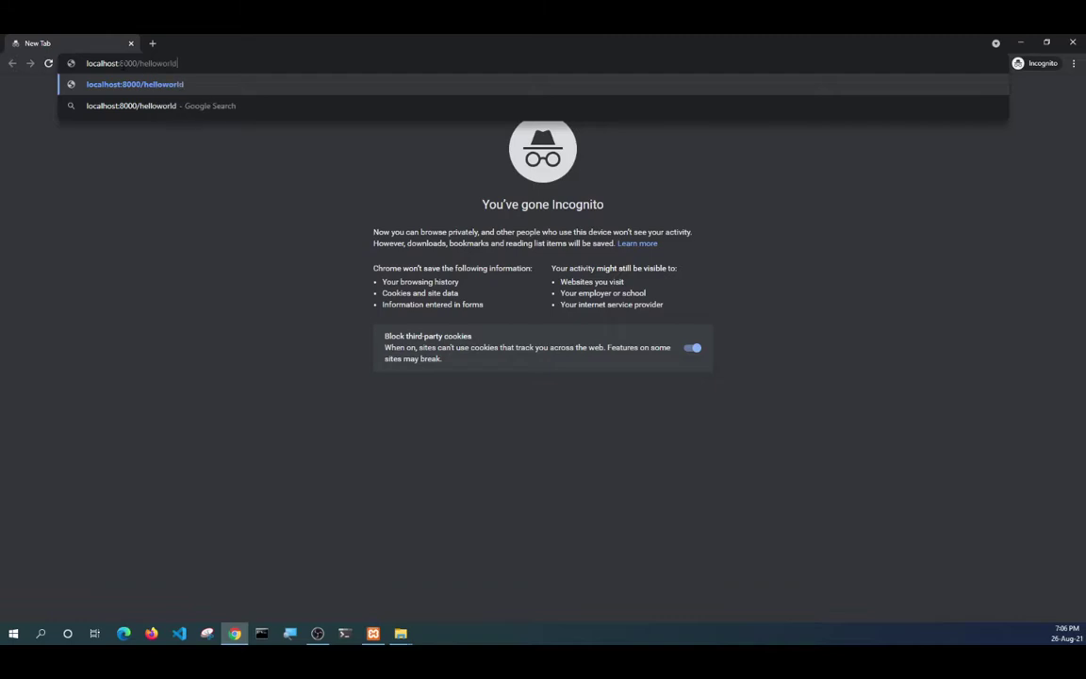
key("Return")
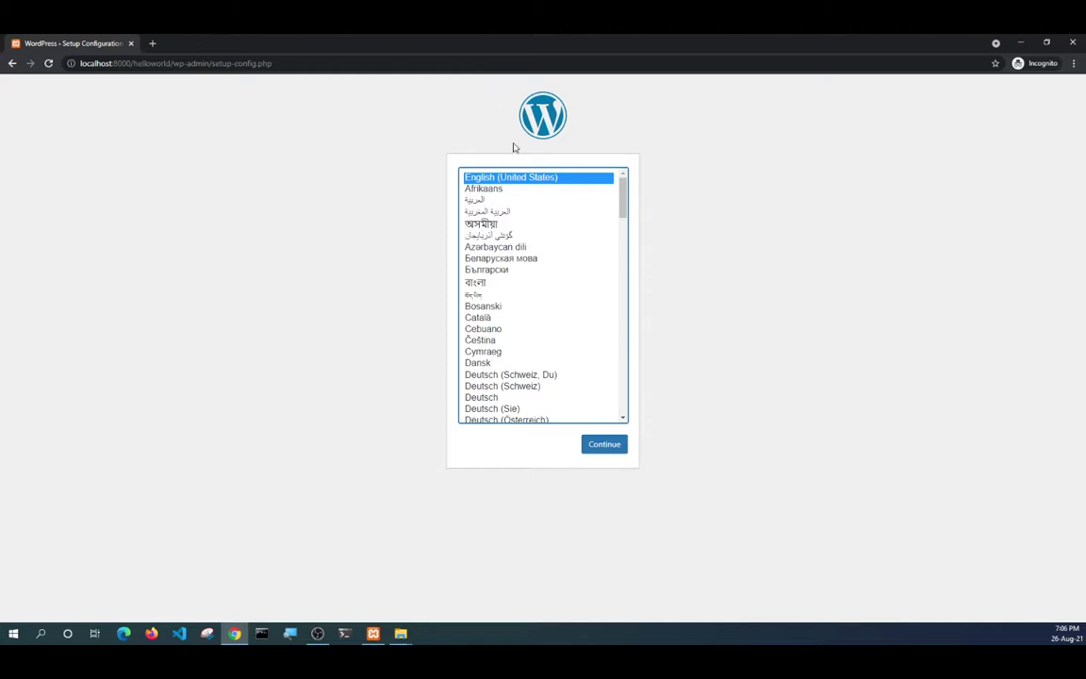
left_click(613, 445)
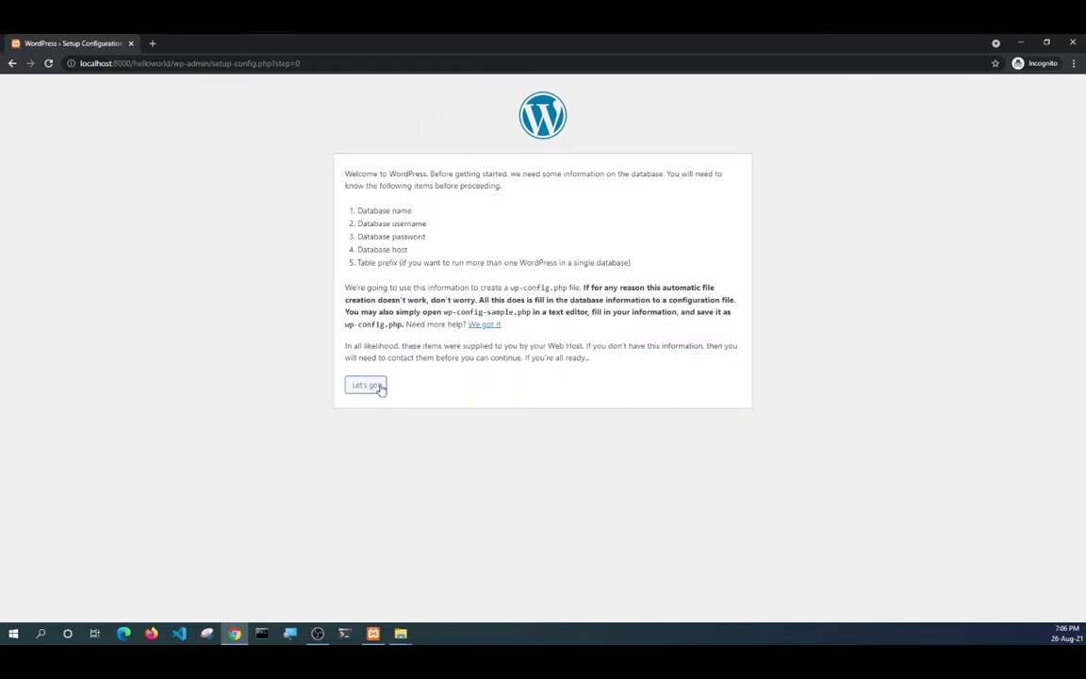
left_click(376, 394)
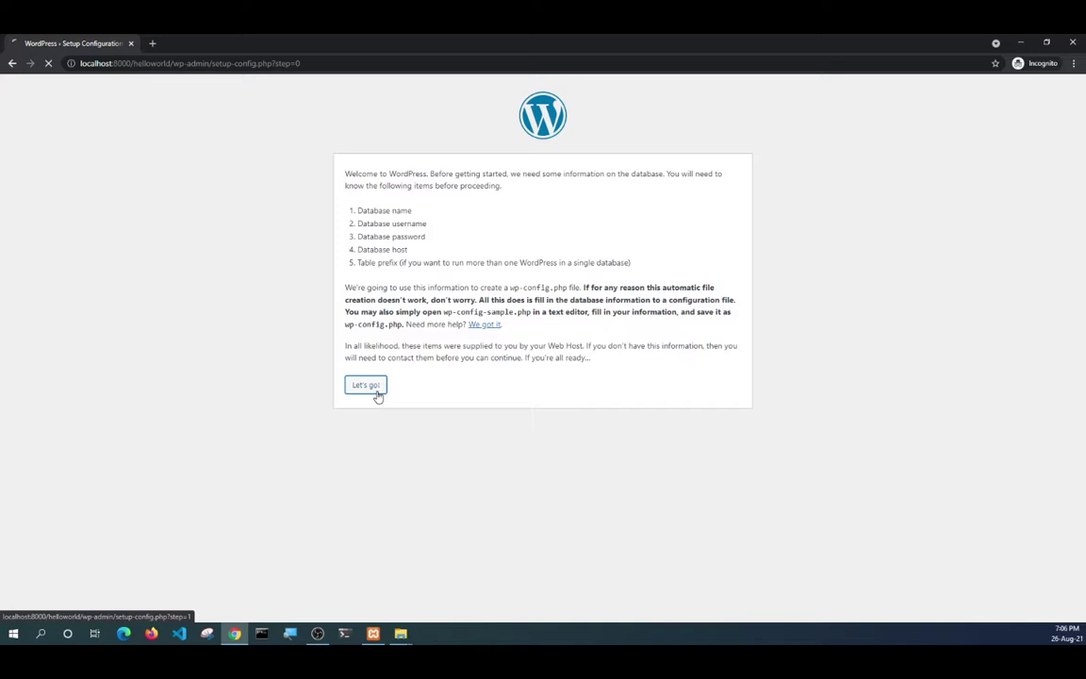
Fill Database Name with 'helloworld' copied from the URL and Username with 'root'.
double_click(148, 64)
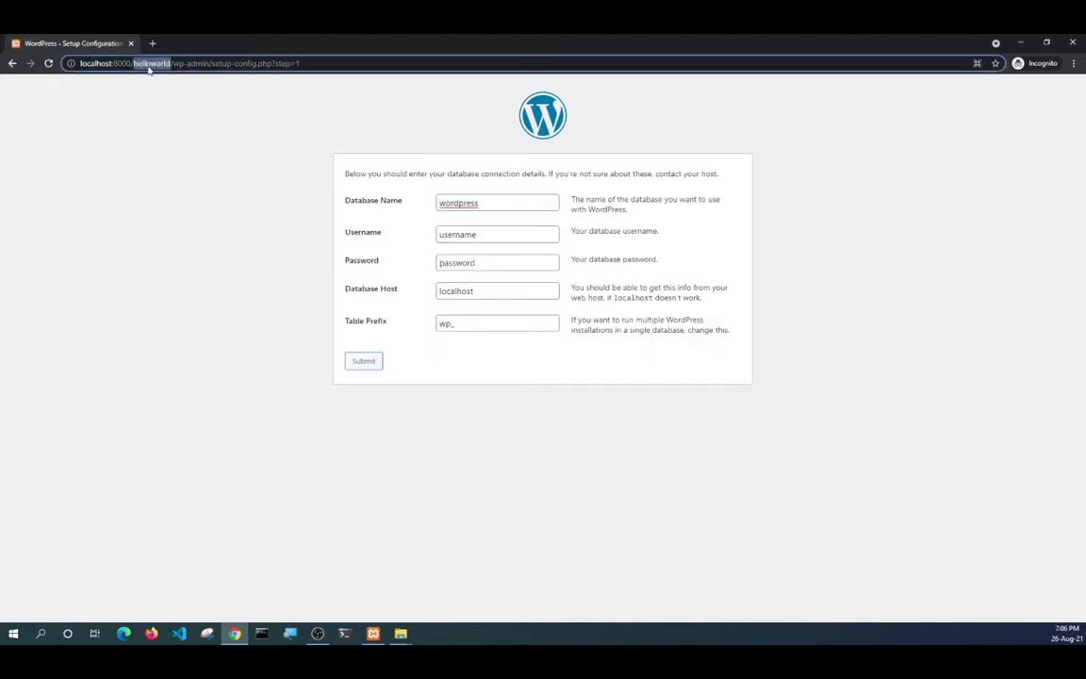
right_click(148, 66)
left_click(179, 116)
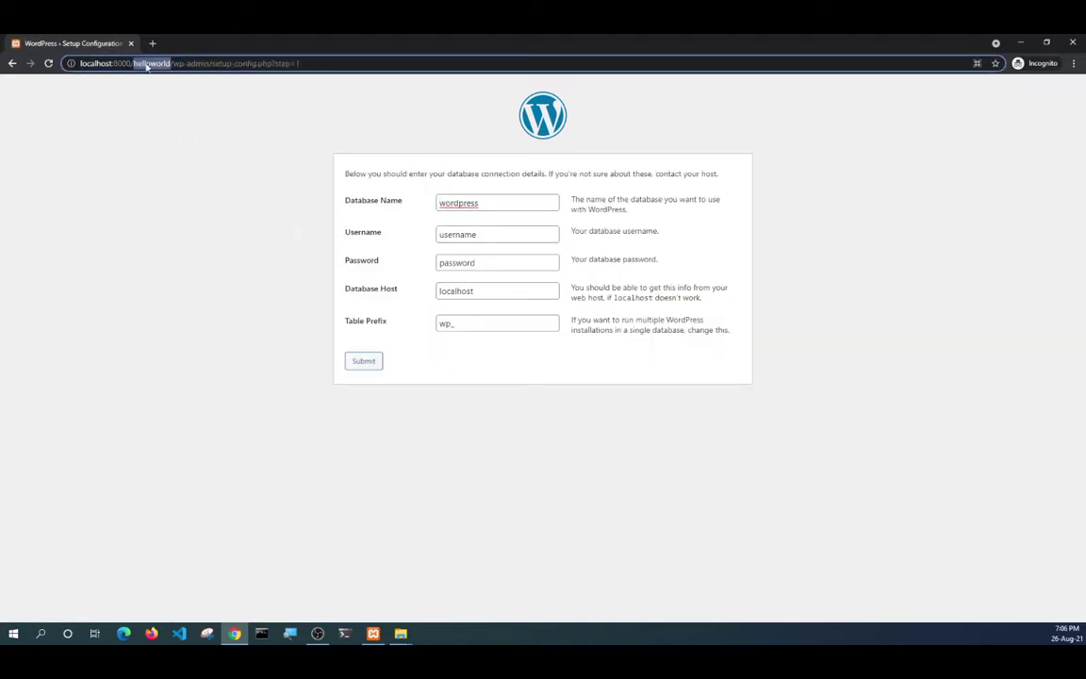
double_click(459, 204)
right_click(460, 206)
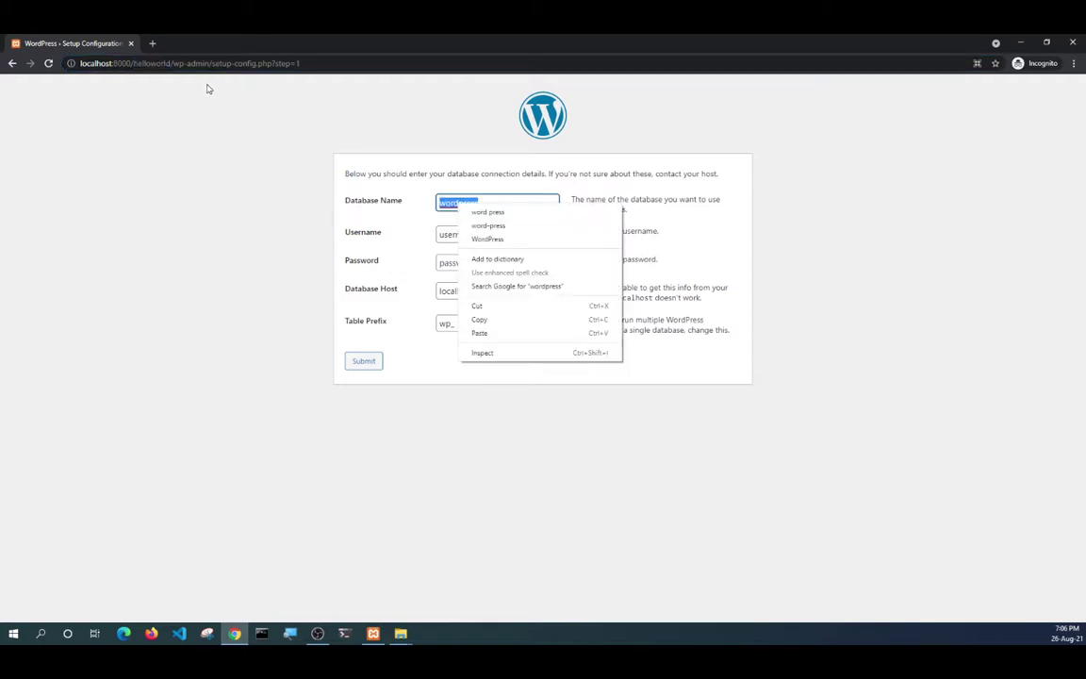
left_click(480, 334)
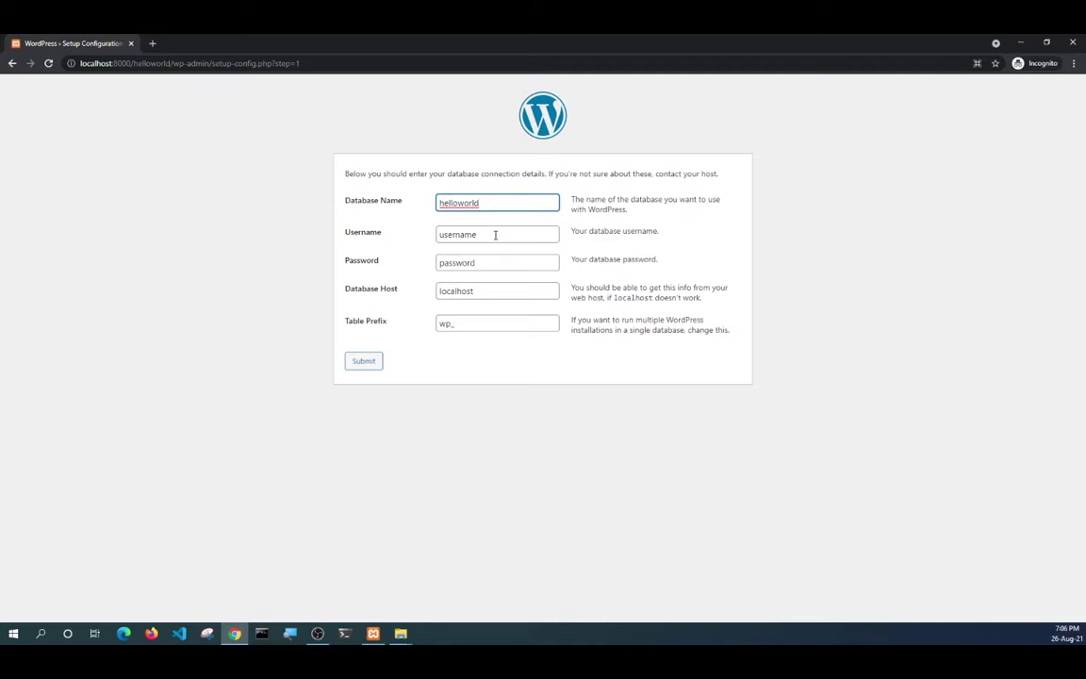
double_click(495, 234)
type("root")
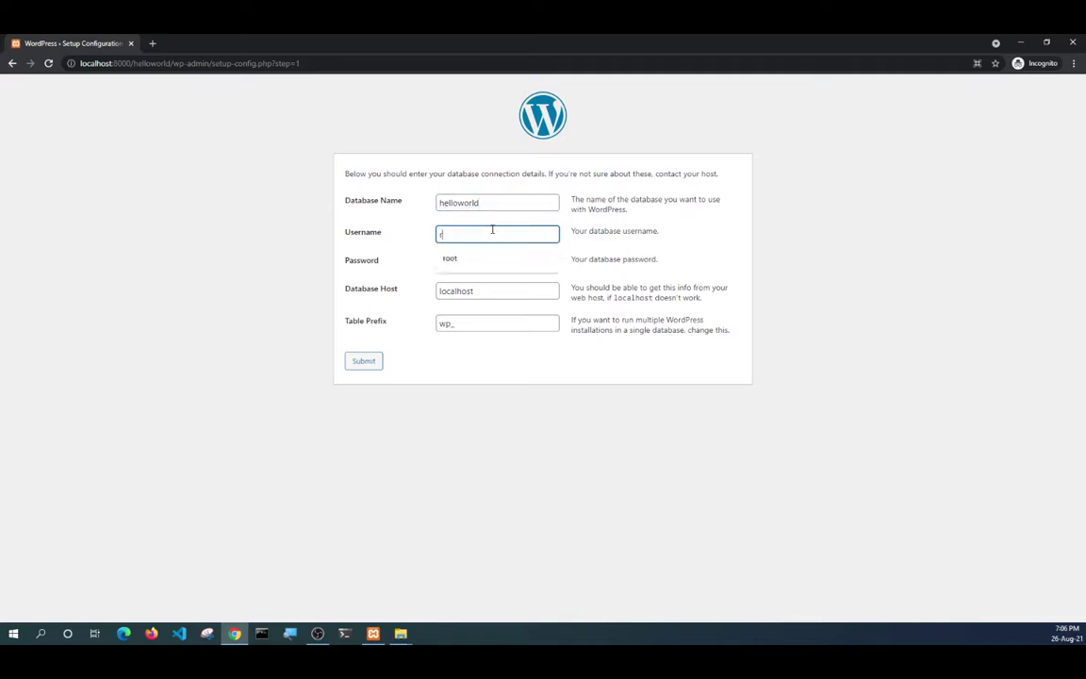
left_click(496, 263)
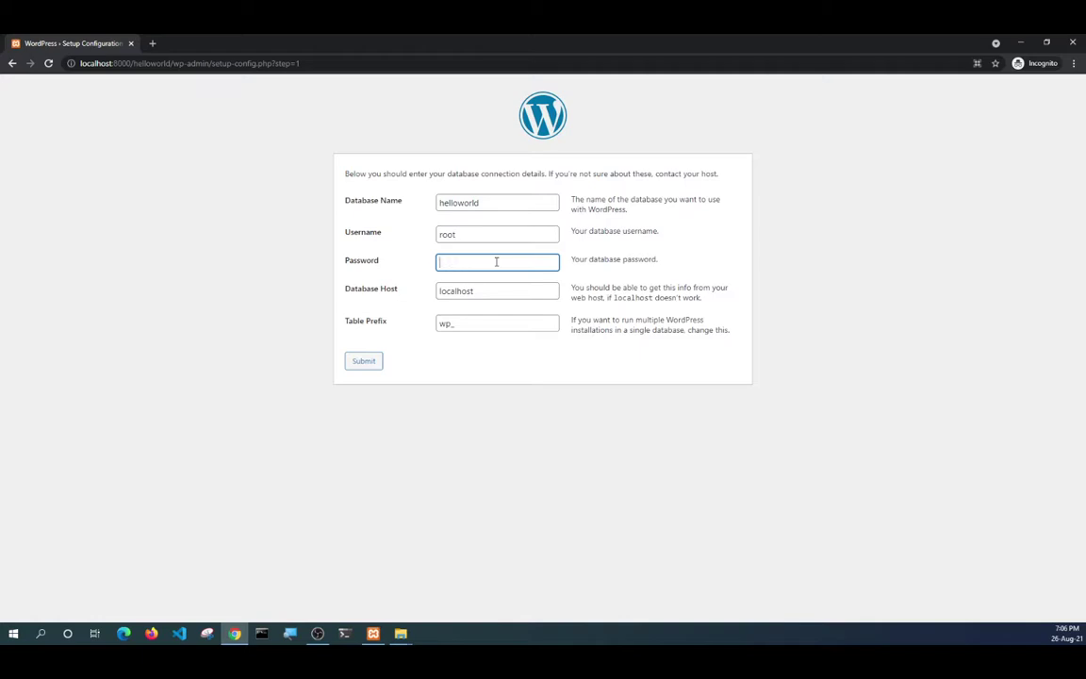
Copy the 'helloworld' database name to the clipboard for reuse in phpMyAdmin.
double_click(458, 203)
right_click(462, 203)
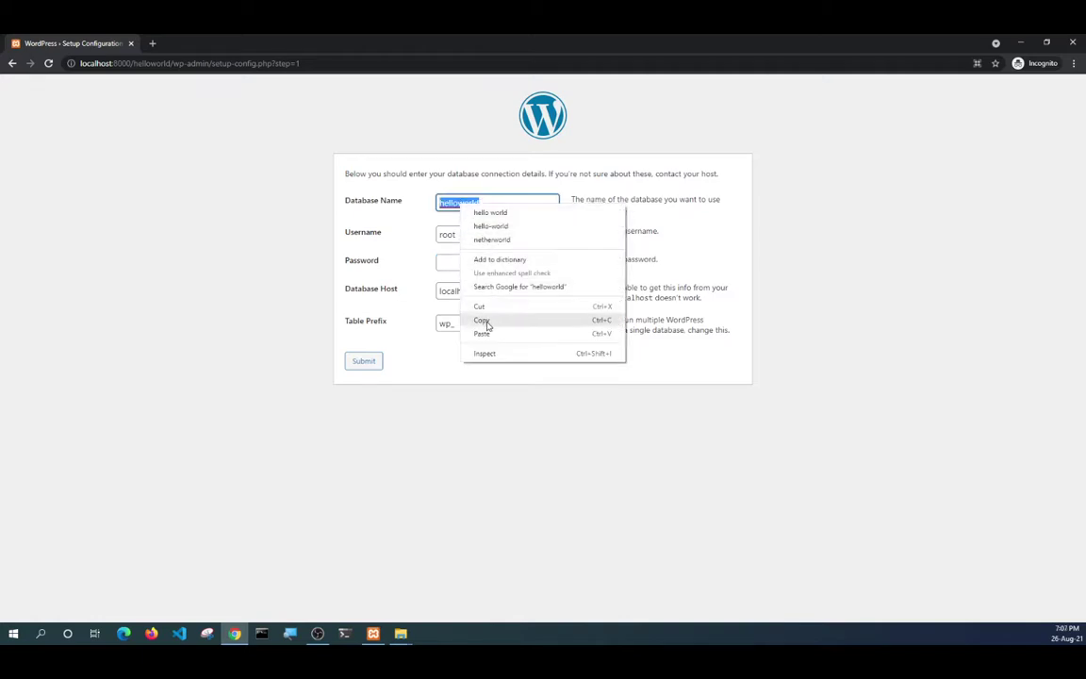
left_click(458, 205)
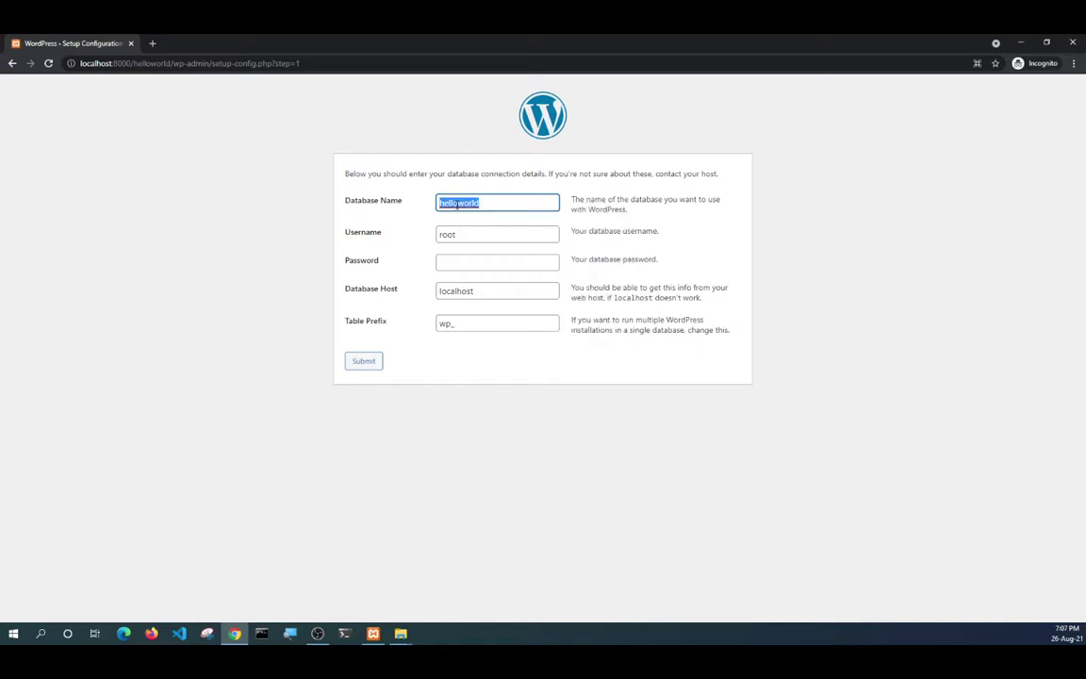
right_click(459, 204)
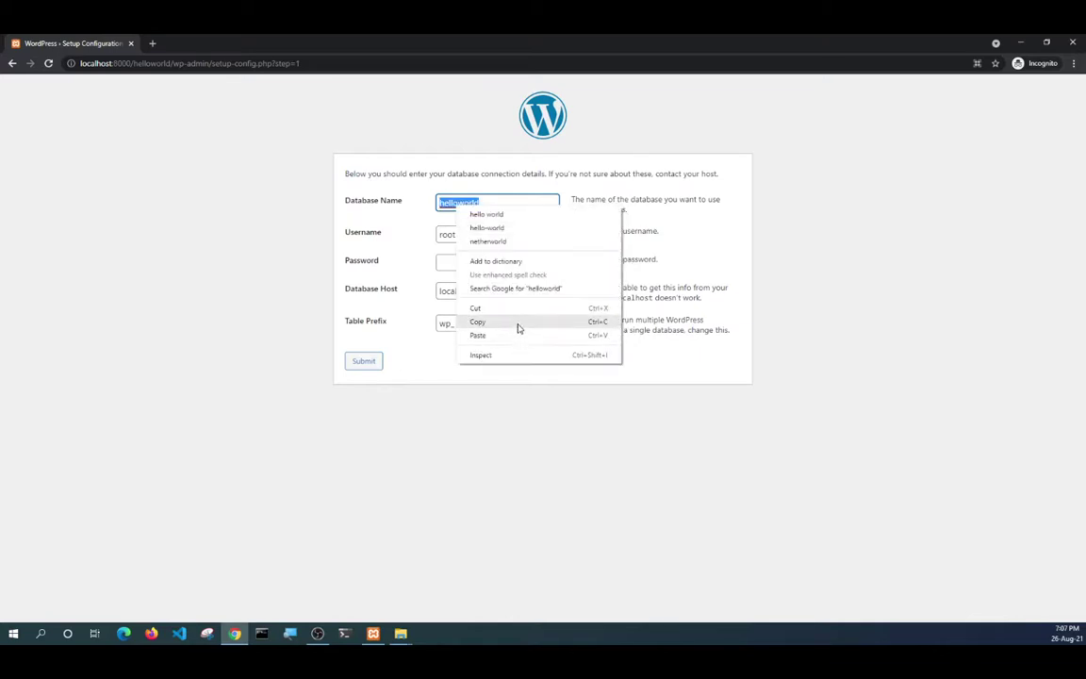
left_click(516, 321)
left_click(152, 44)
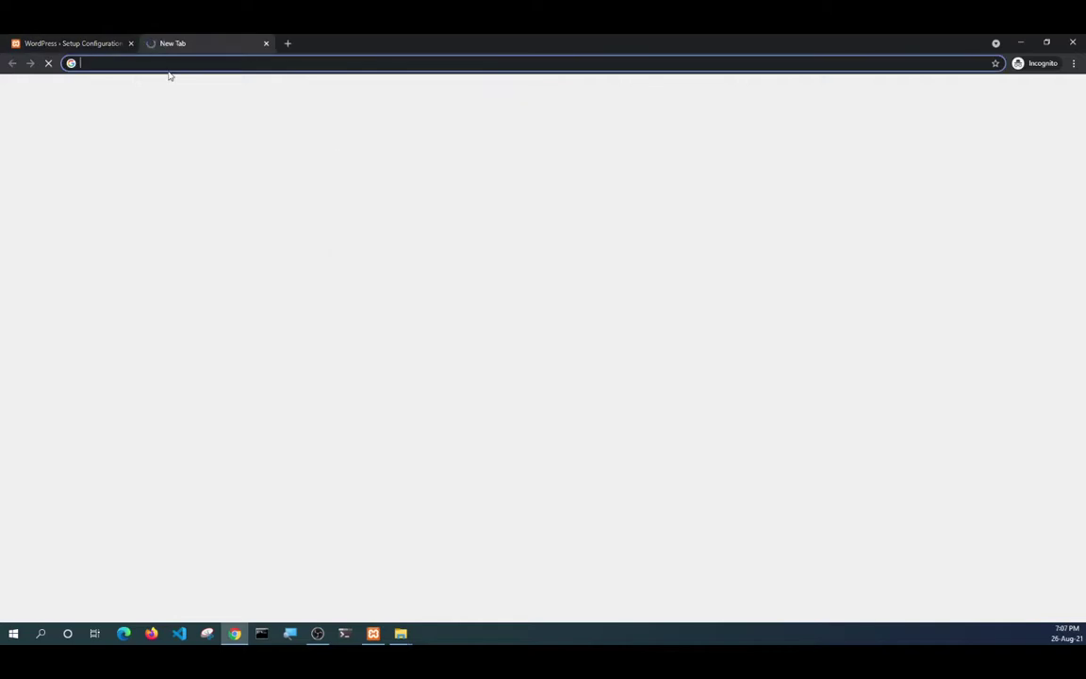
Load phpMyAdmin at localhost:8000/phpmyadmin and go to its Databases page.
type("loc")
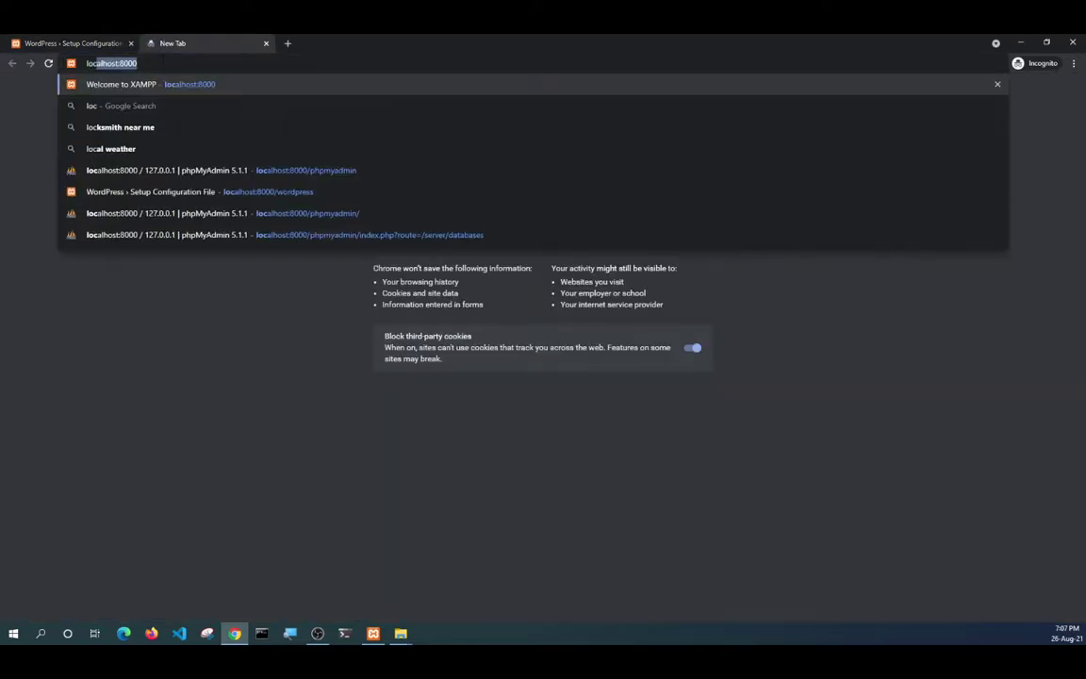
key("Right")
type("/")
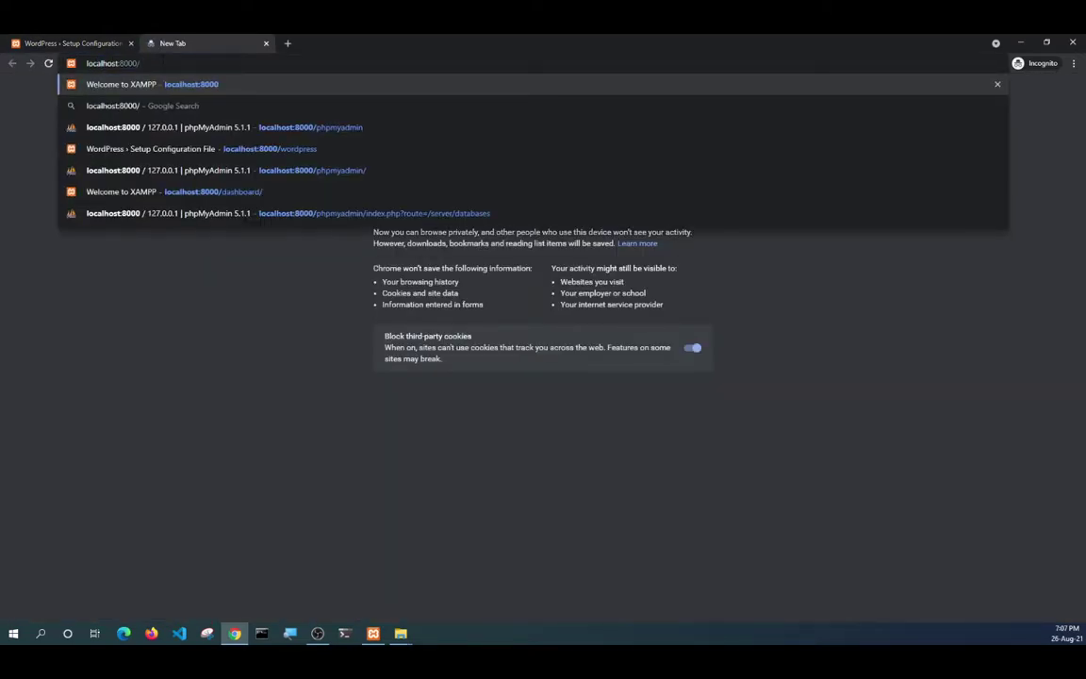
type("ph")
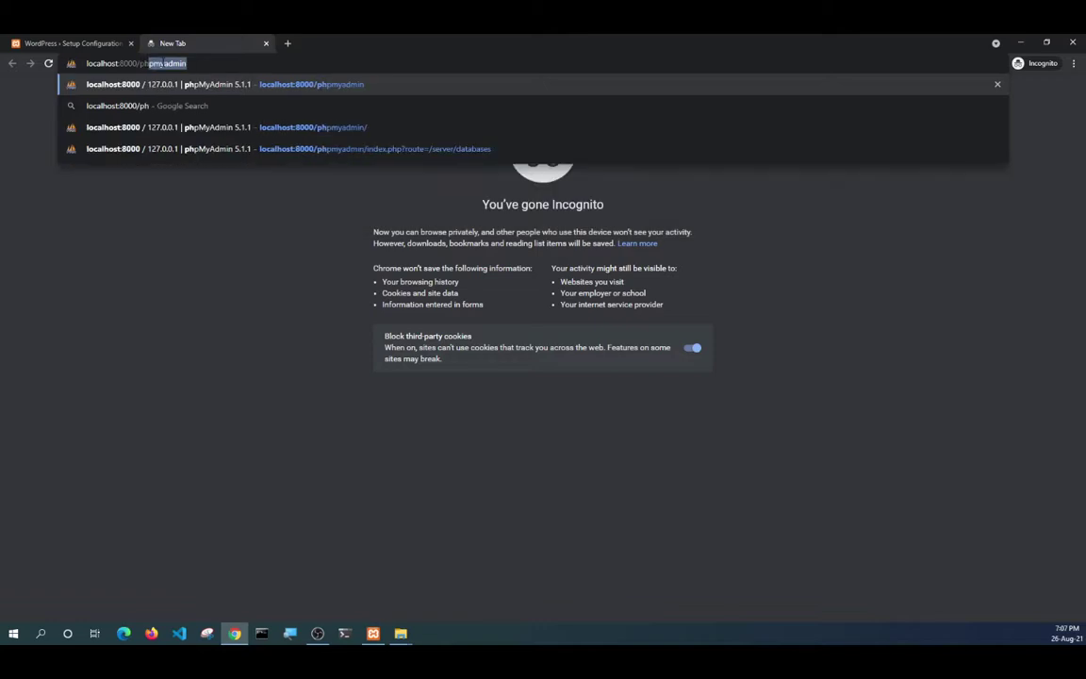
key("Return")
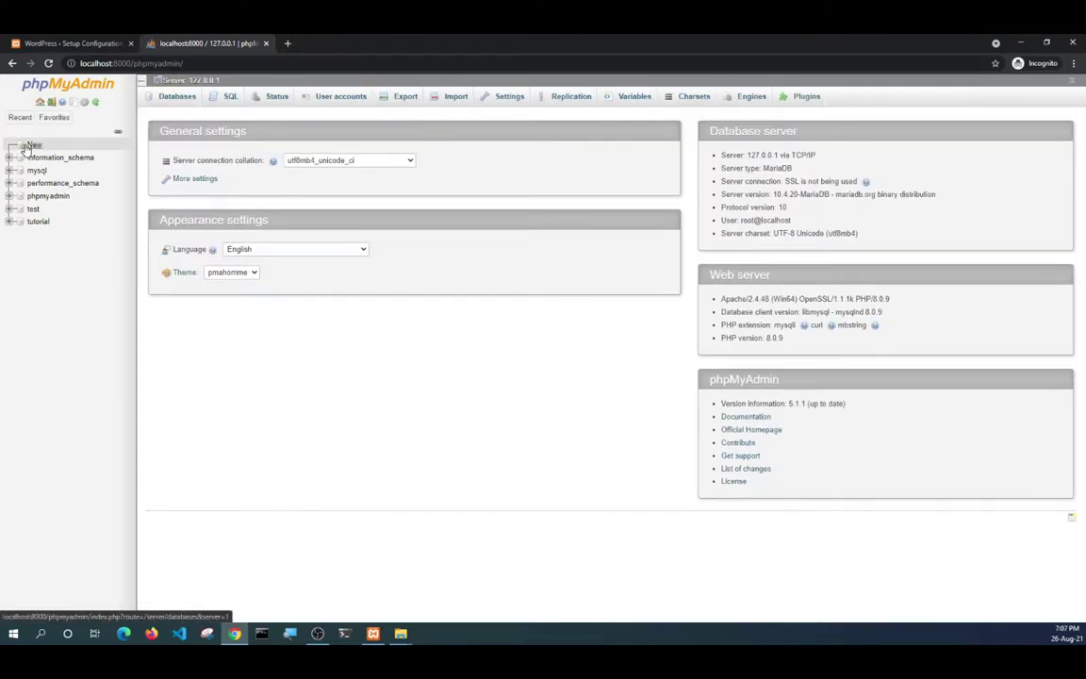
left_click(167, 97)
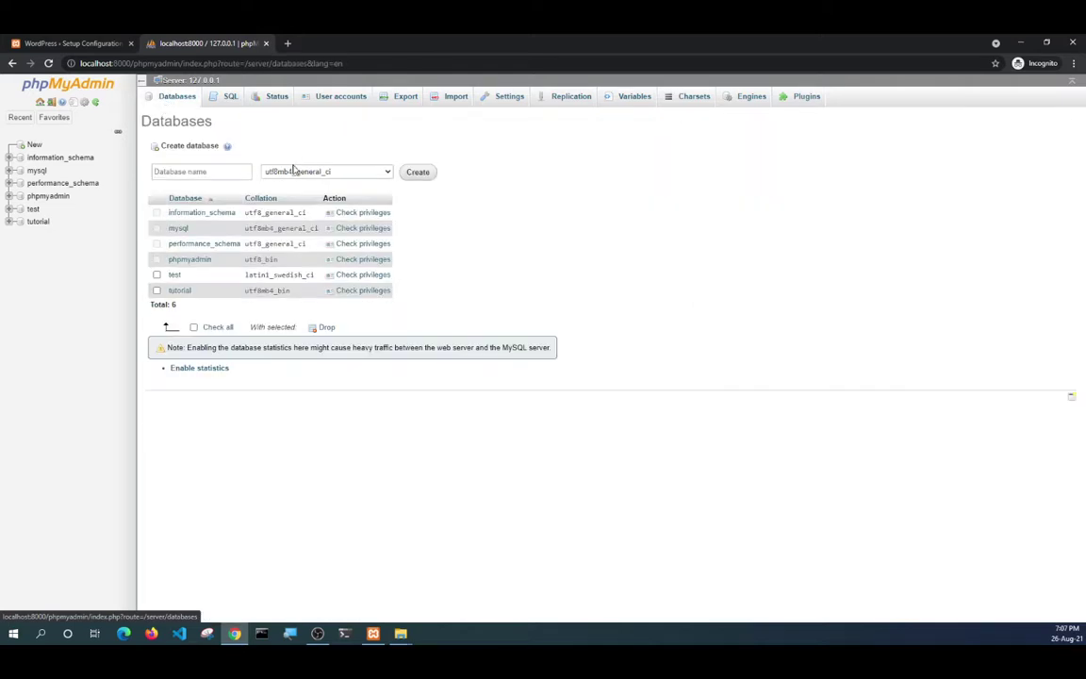
Create the 'helloworld' database with utf8mb4_general_ci collation, then return to the WordPress tab.
right_click(216, 171)
left_click(235, 259)
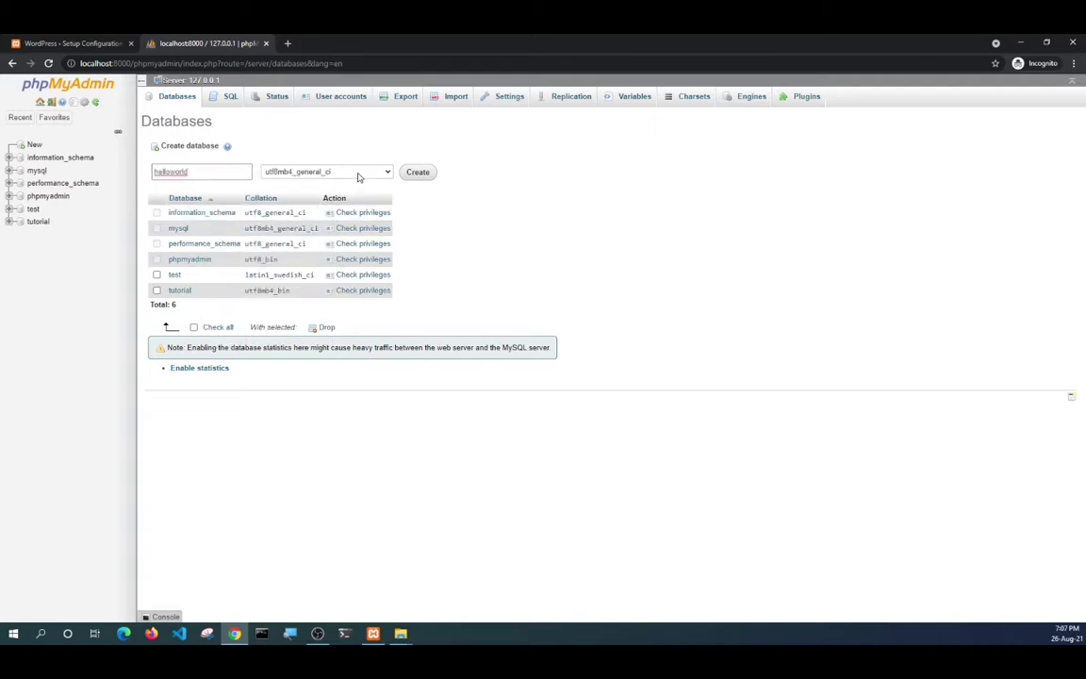
left_click(358, 176)
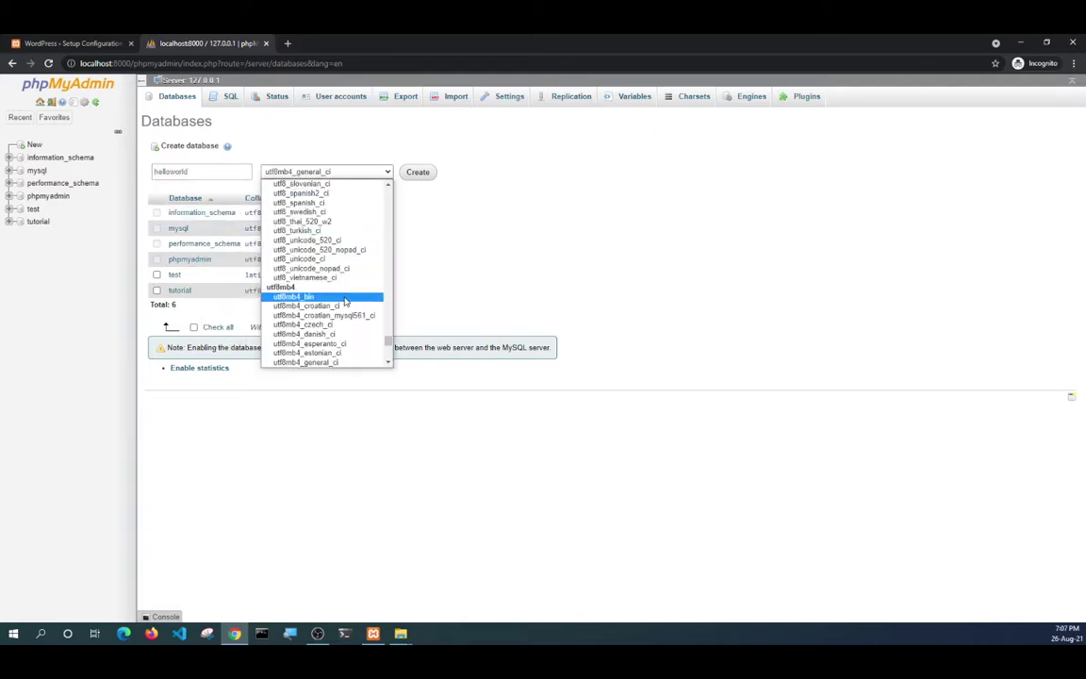
left_click(341, 364)
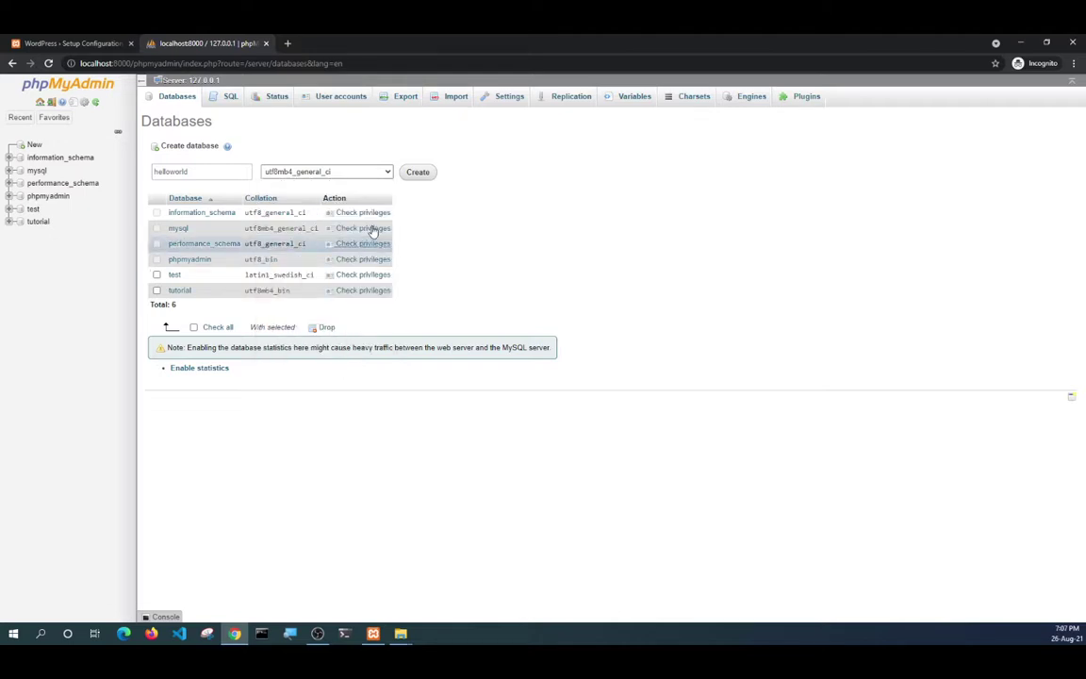
left_click(339, 172)
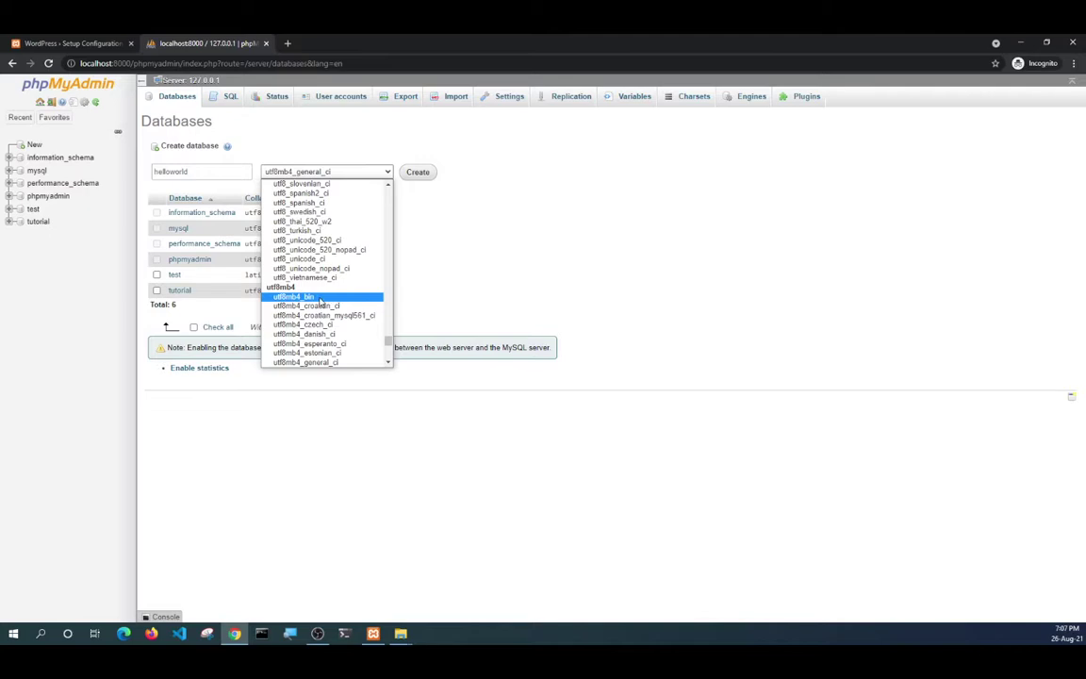
left_click(324, 364)
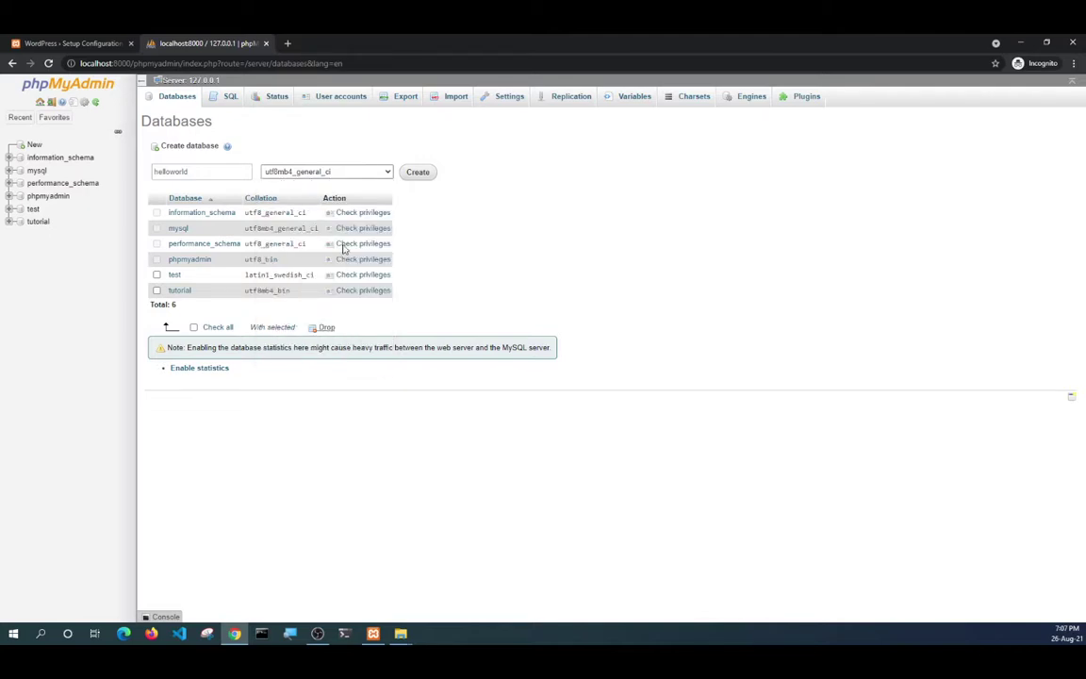
left_click(413, 173)
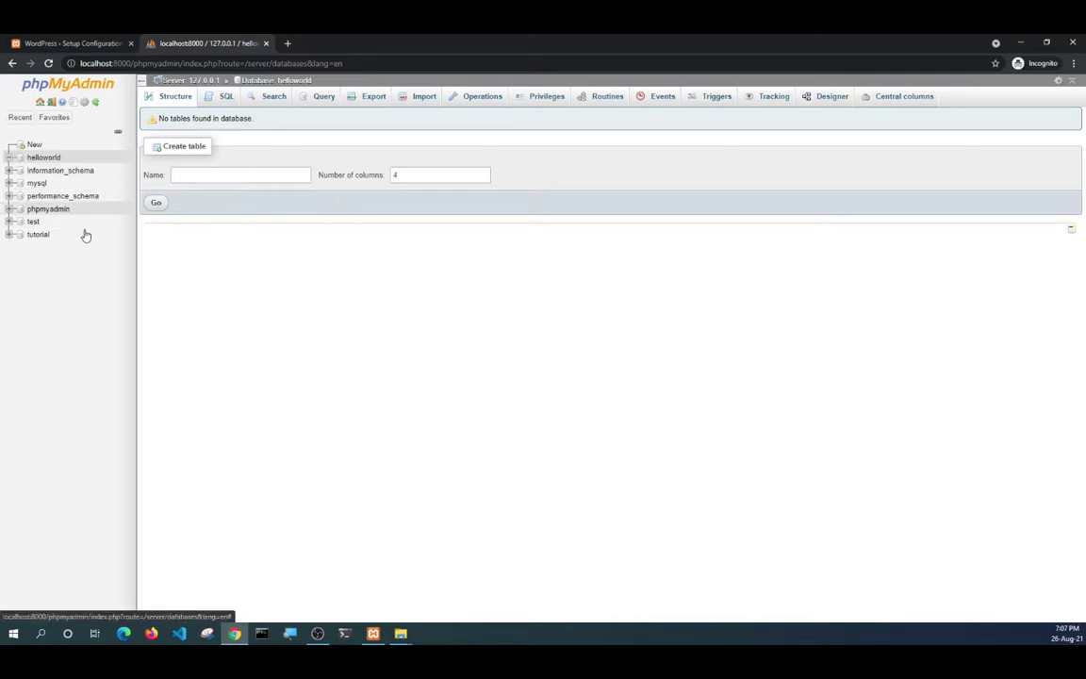
left_click(60, 43)
Submit the database details: helloworld, user root, blank password.
left_click(462, 237)
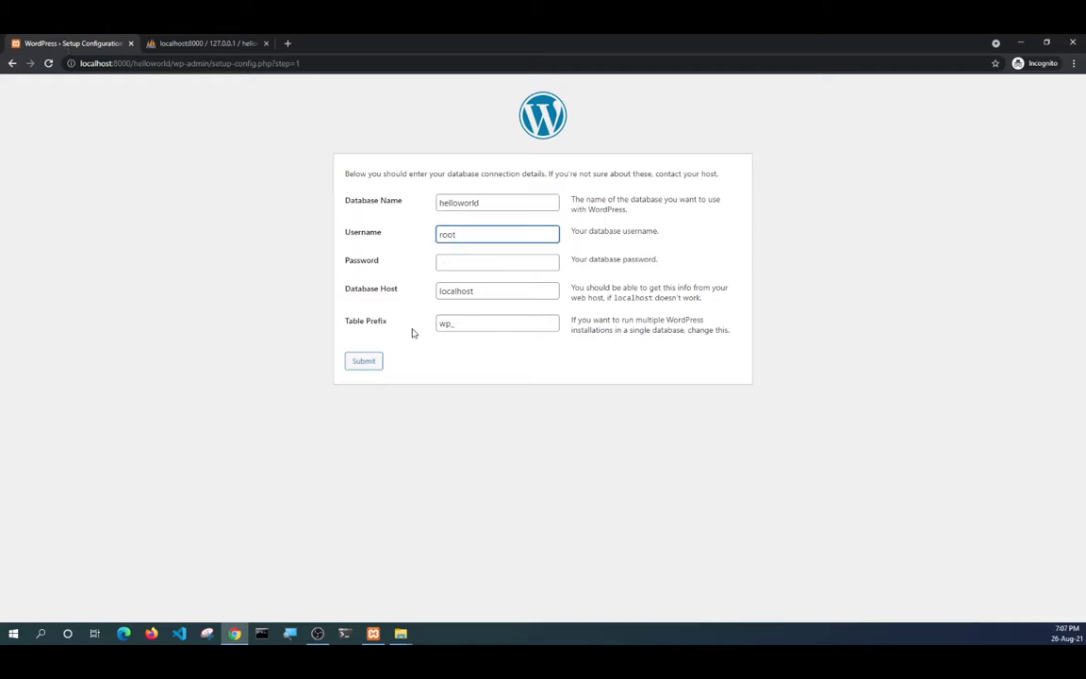
left_click(366, 364)
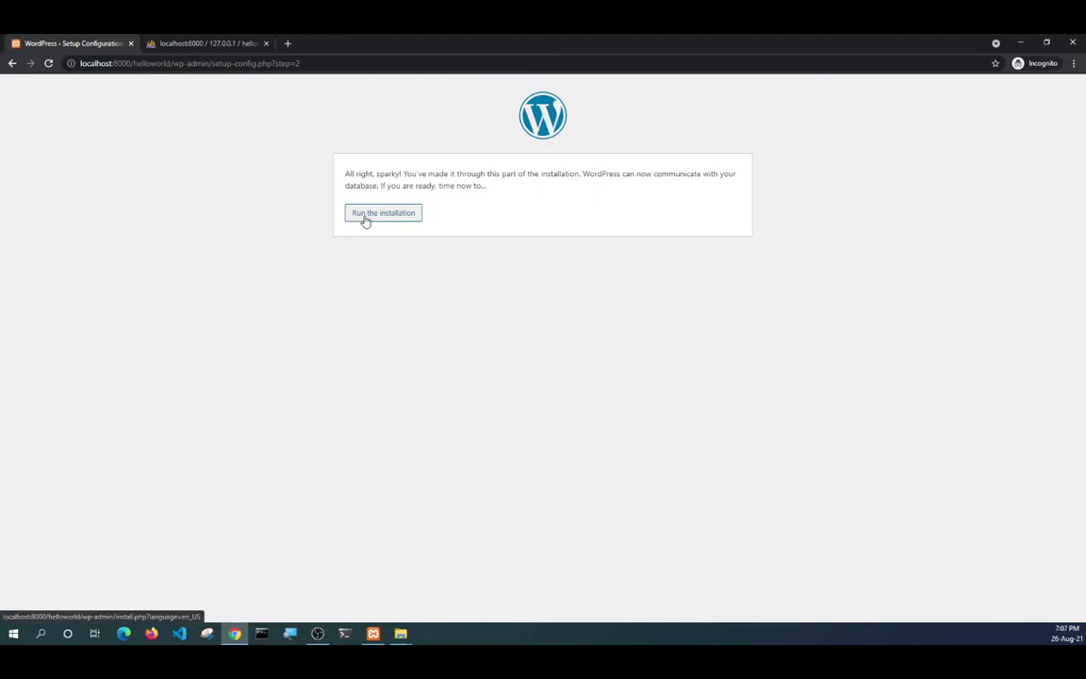
Run the installation and enter site title 'Hello World' and username 'helloworld'.
left_click(367, 214)
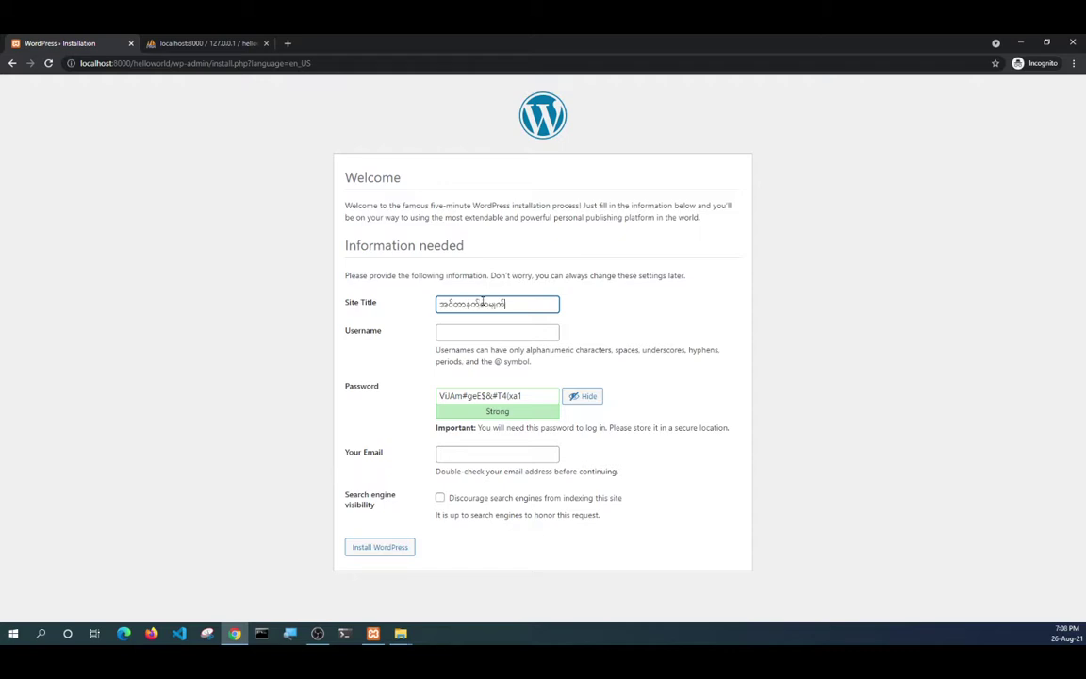
key("BackSpace")
key("BackSpace")
key("BackSpace")
key("BackSpace")
key("BackSpace")
type("Hello World")
key("Tab")
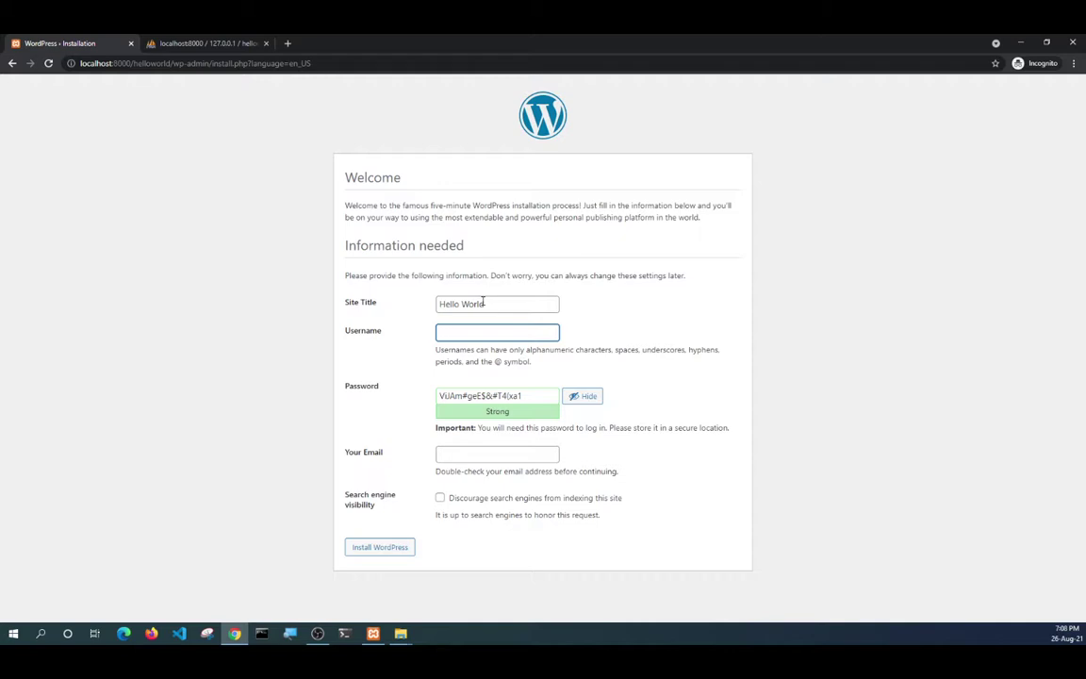
type("helloworld")
Replace the generated password with a weak one, confirm it, discourage search engines, and install.
double_click(503, 396)
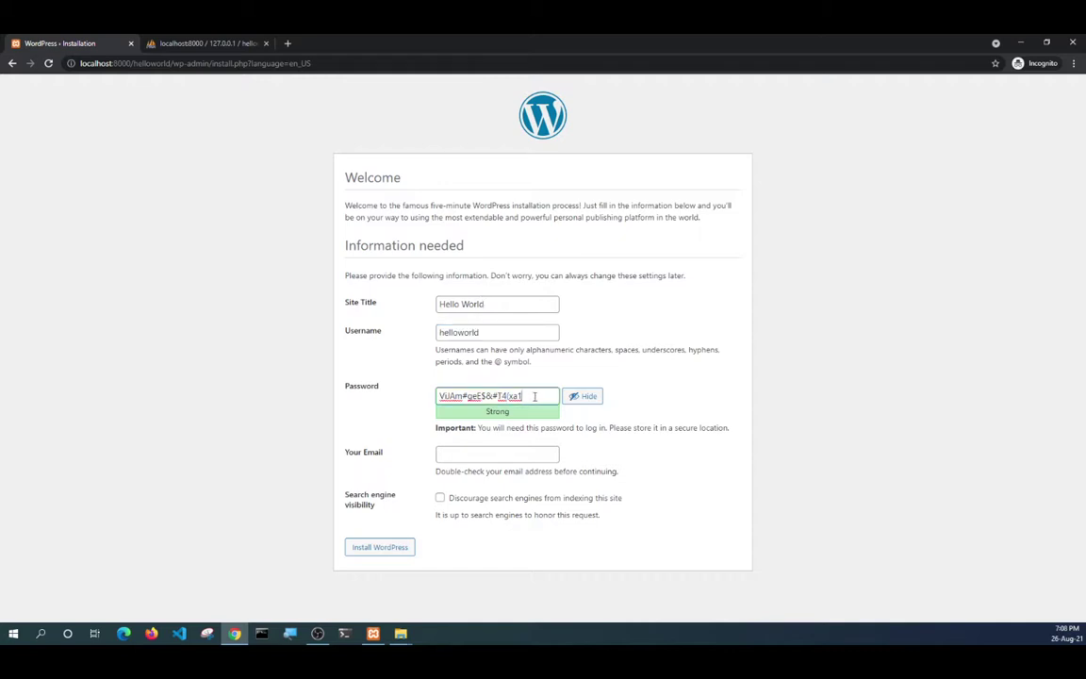
left_click_drag(538, 394, 429, 402)
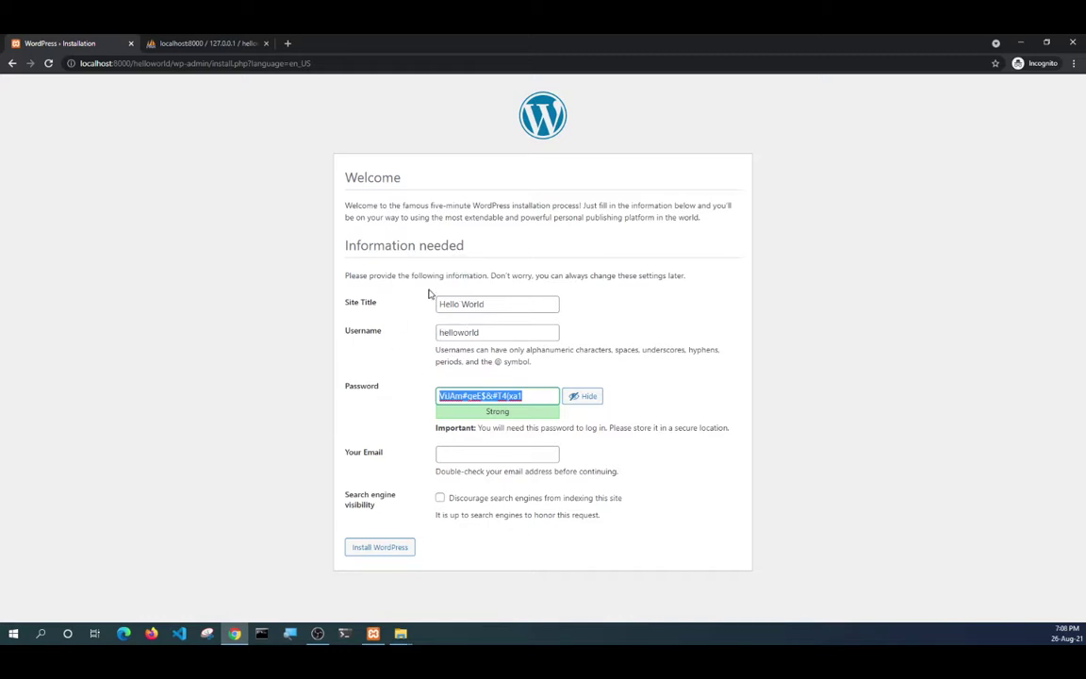
triple_click(497, 396)
type("Pas")
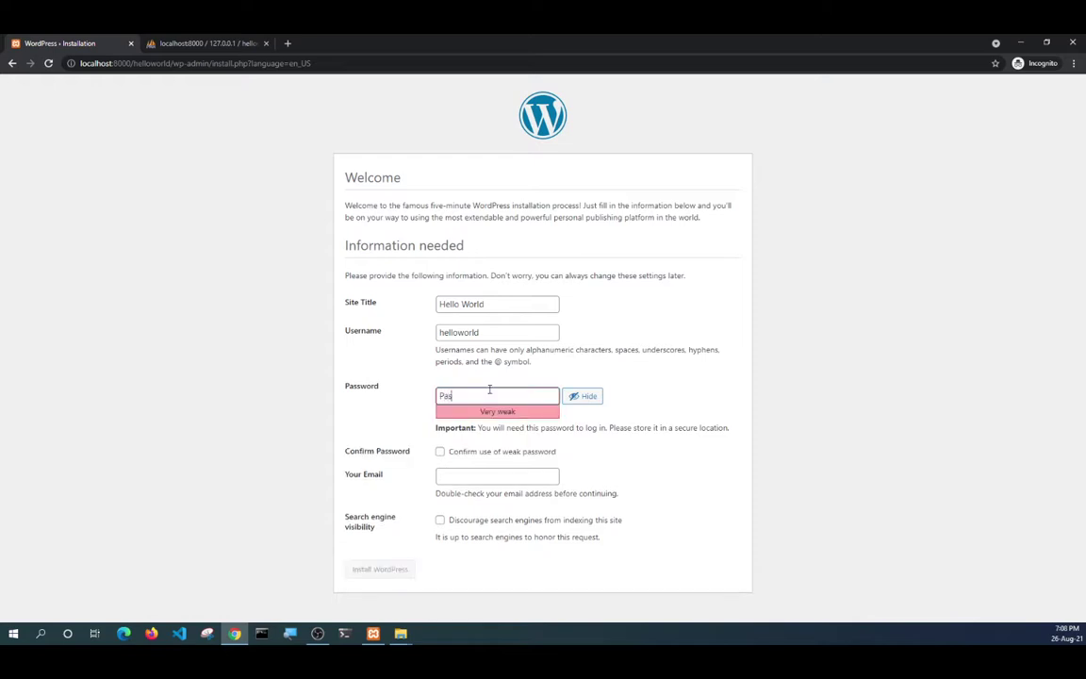
type("sword1234")
left_click(498, 476)
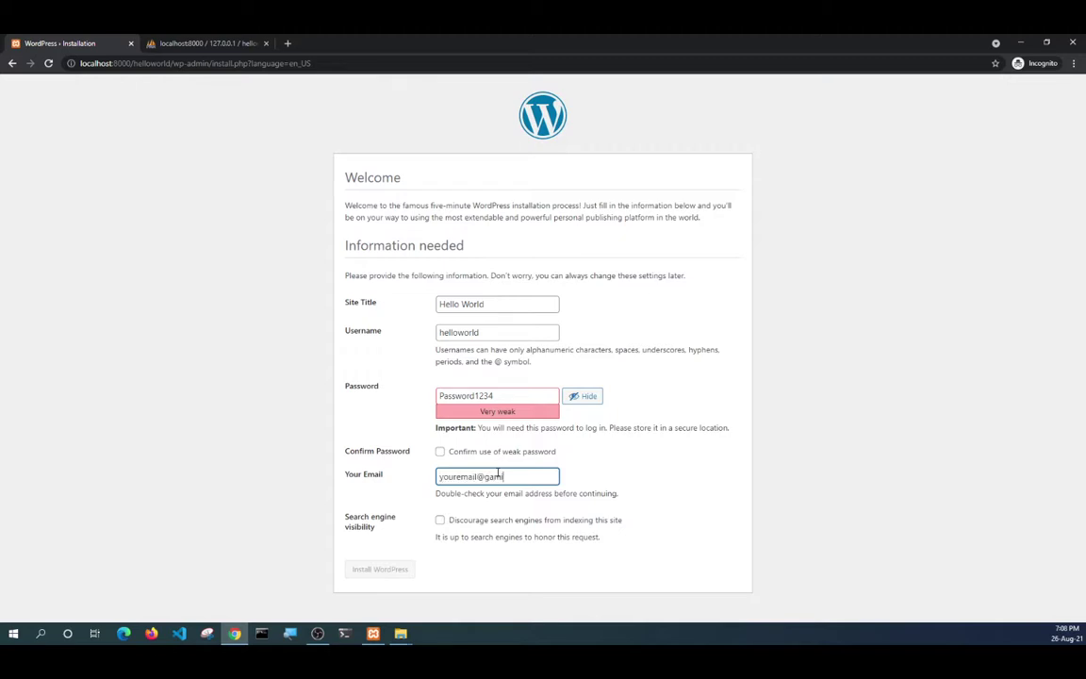
left_click(439, 451)
left_click(440, 522)
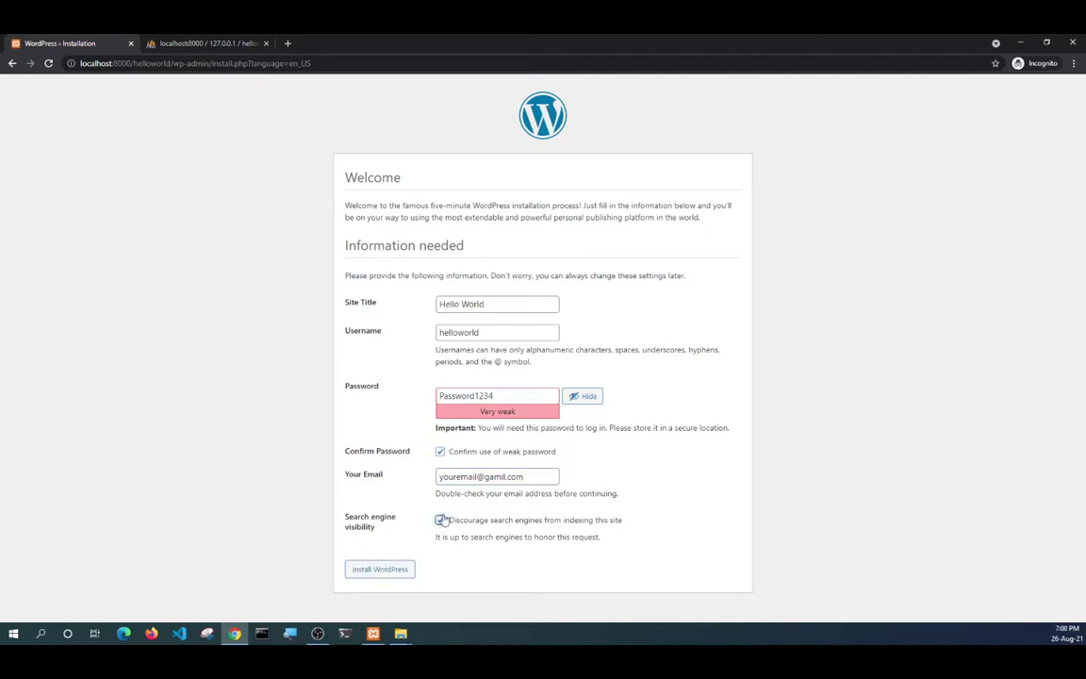
left_click(375, 571)
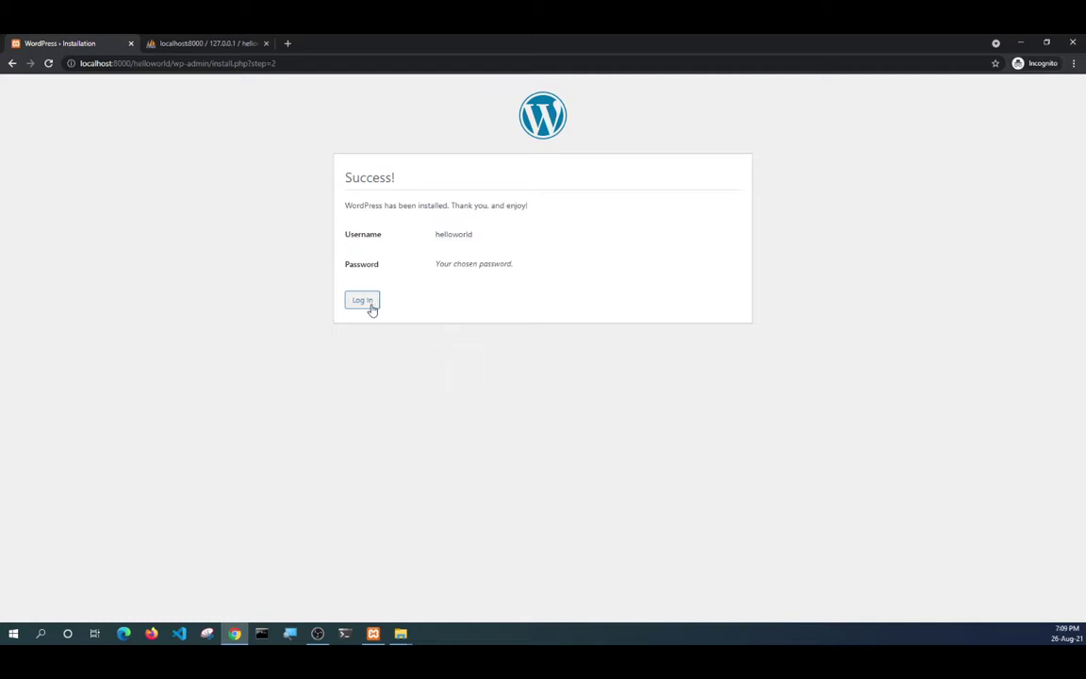
Close the old phpMyAdmin and login tabs and open the site at localhost:8000/helloworld.
left_click(366, 303)
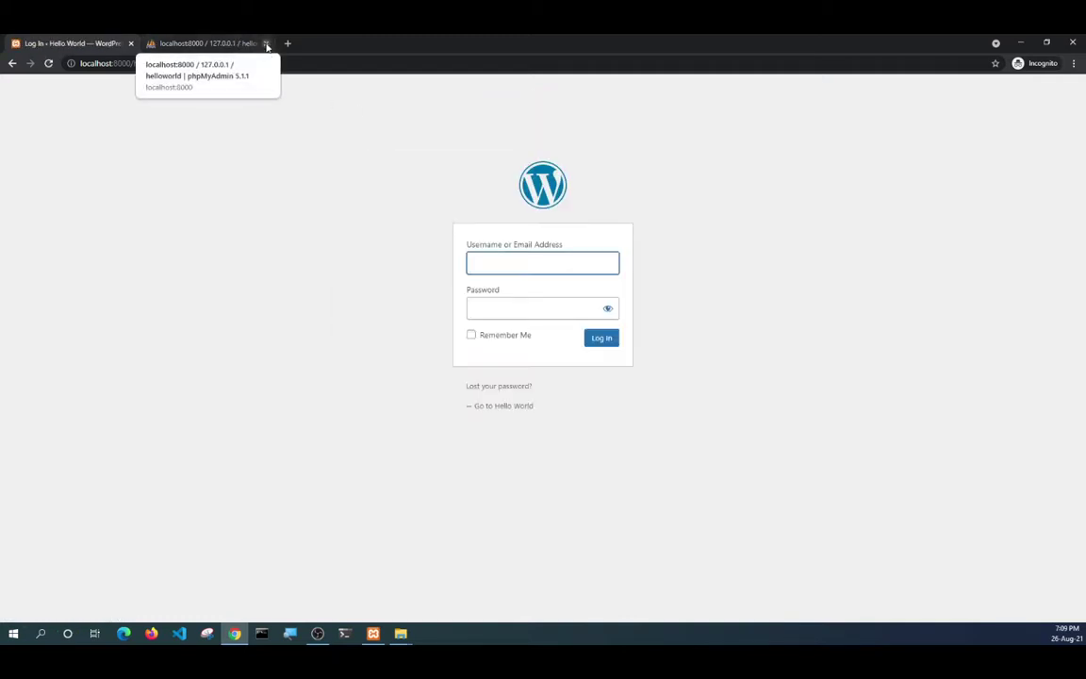
left_click(267, 44)
left_click(150, 43)
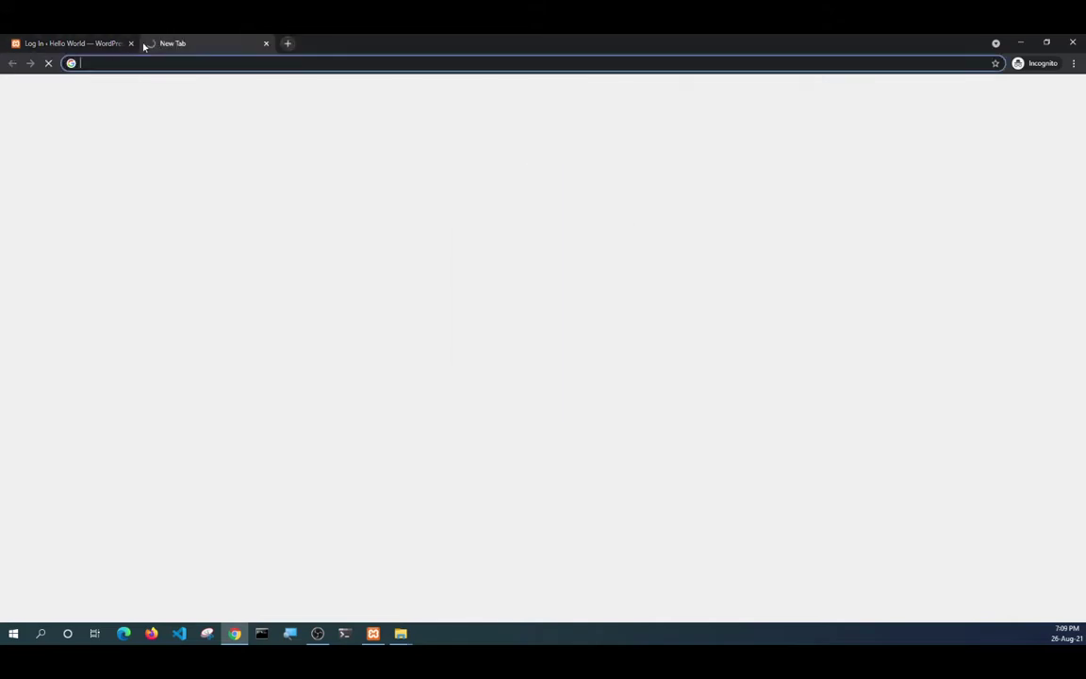
left_click(131, 43)
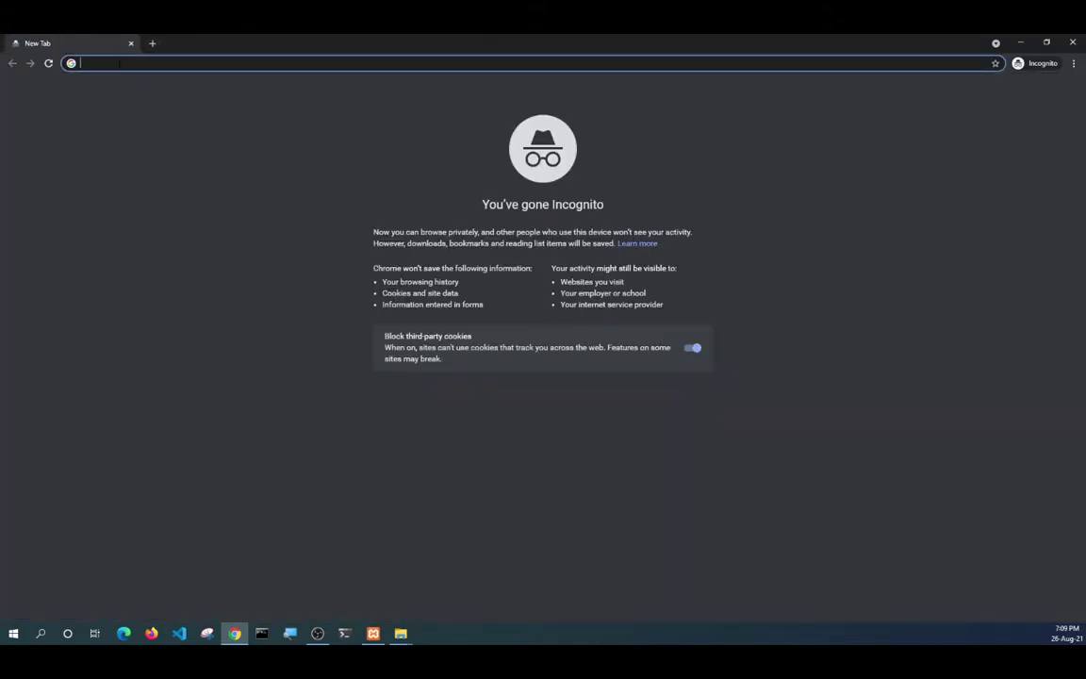
type("localhost:8000")
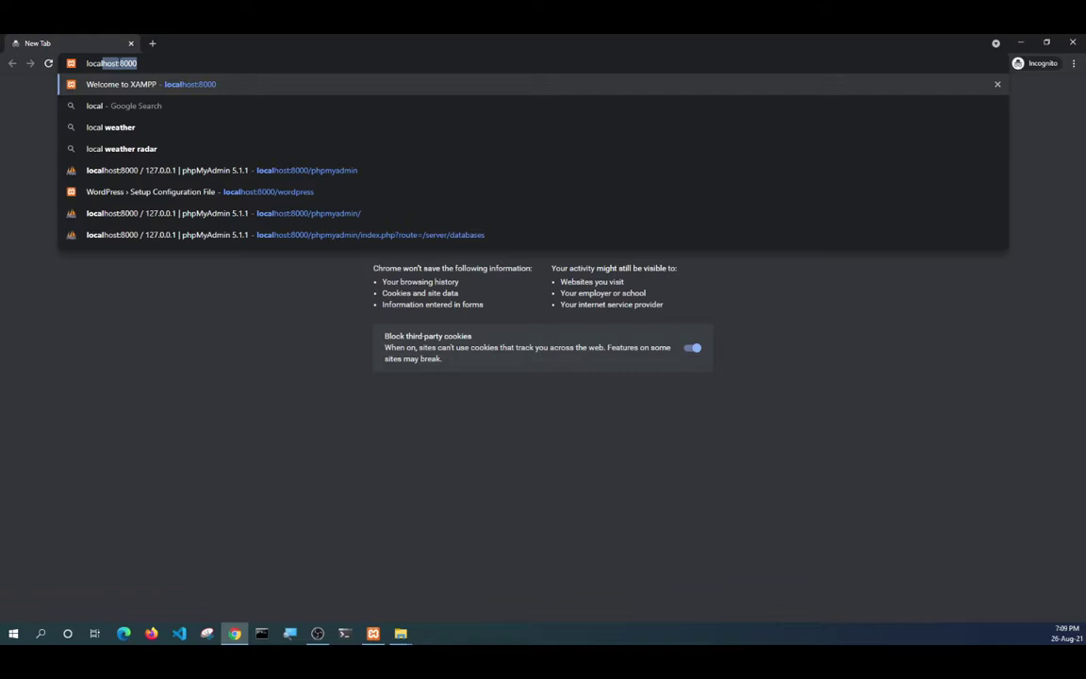
key("Right")
type("/")
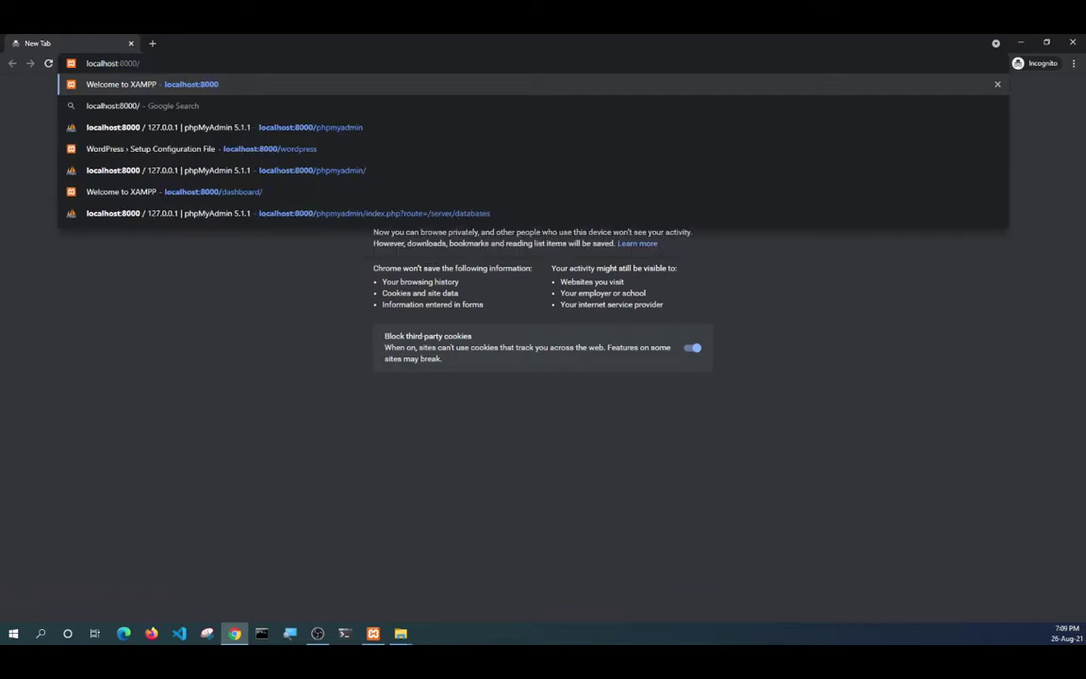
type("hellowlr")
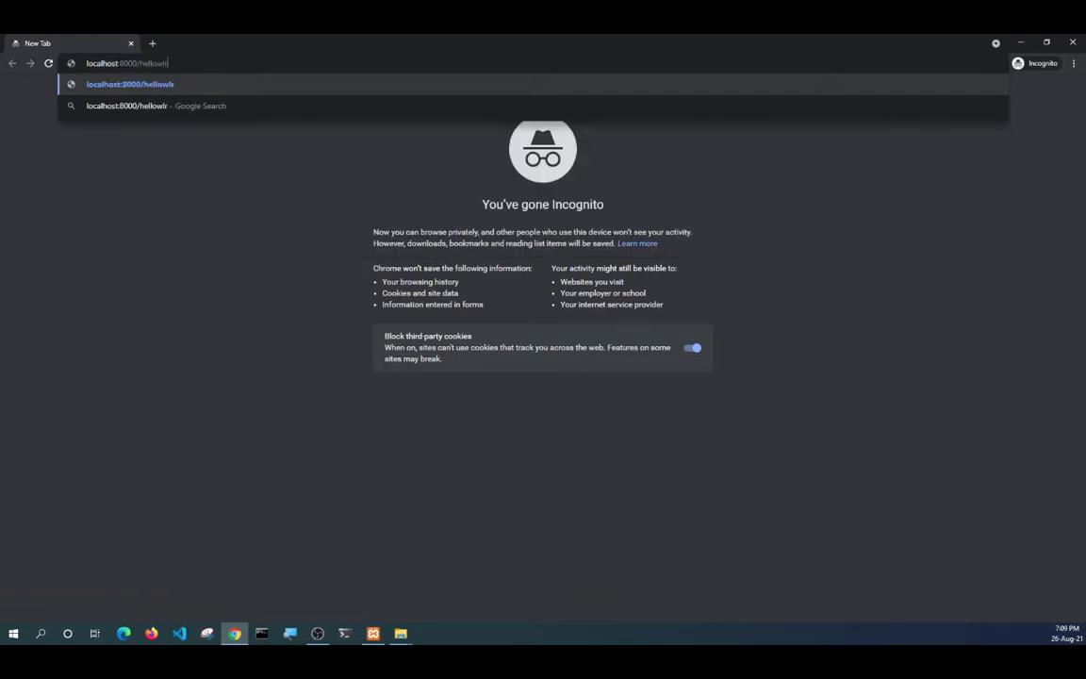
key("BackSpace")
key("BackSpace")
type("orld")
key("Return")
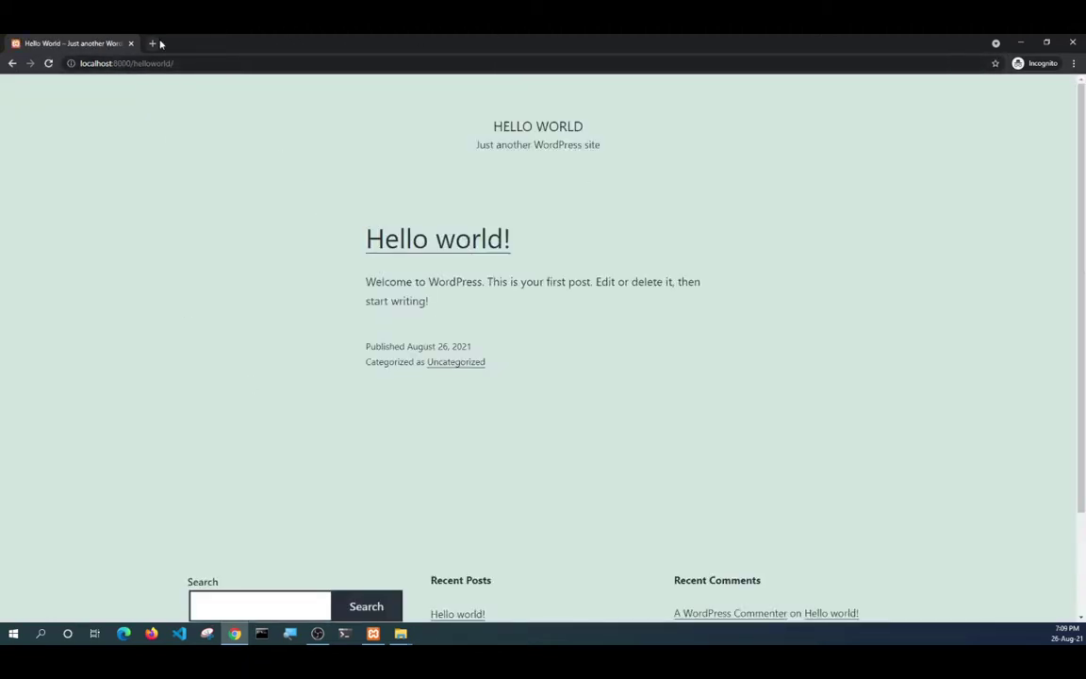
Open localhost:8000/helloworld/wp-admin in a second tab using the copied site address.
left_click(152, 43)
left_click(94, 44)
left_click(109, 63)
right_click(109, 64)
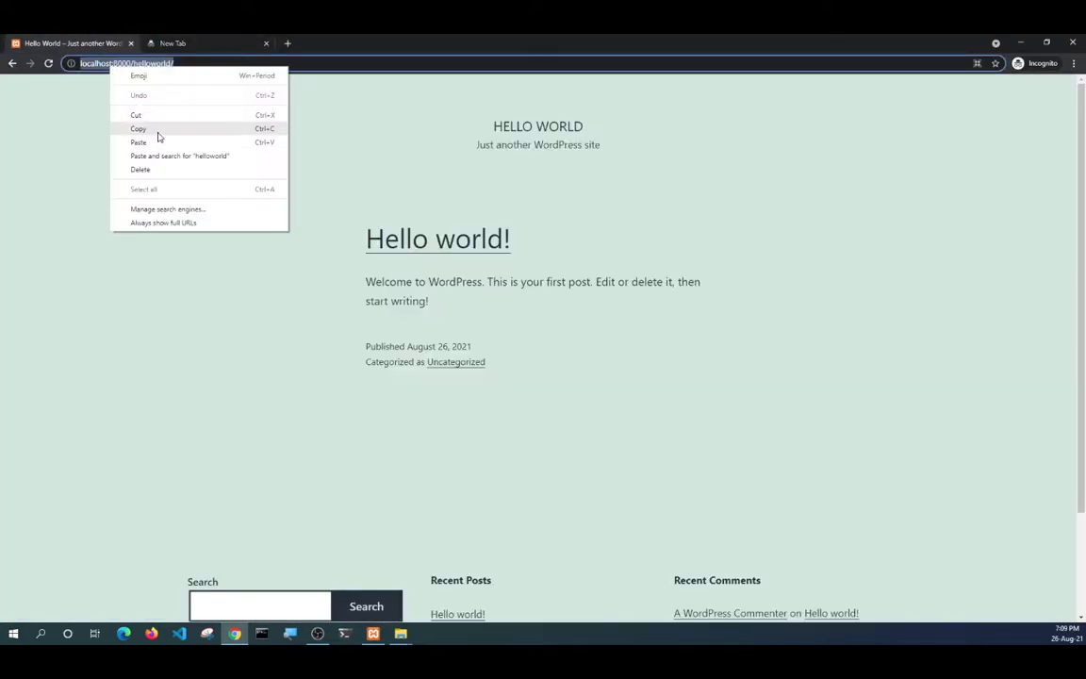
left_click(138, 128)
triple_click(157, 64)
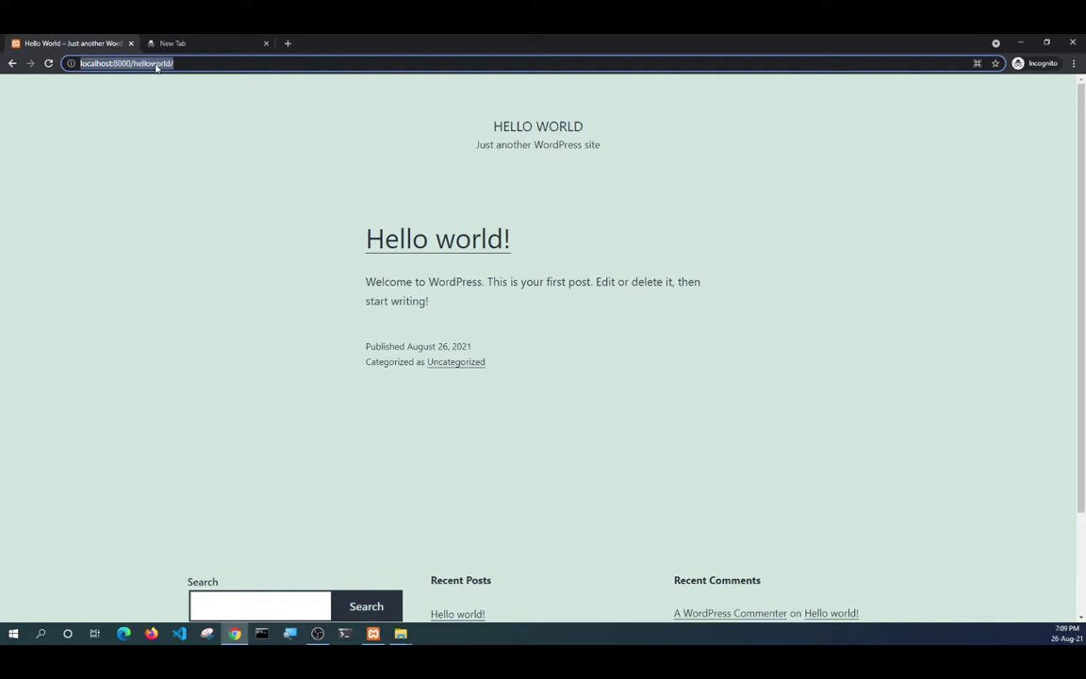
right_click(157, 66)
left_click(189, 128)
left_click(188, 46)
right_click(175, 69)
left_click(205, 143)
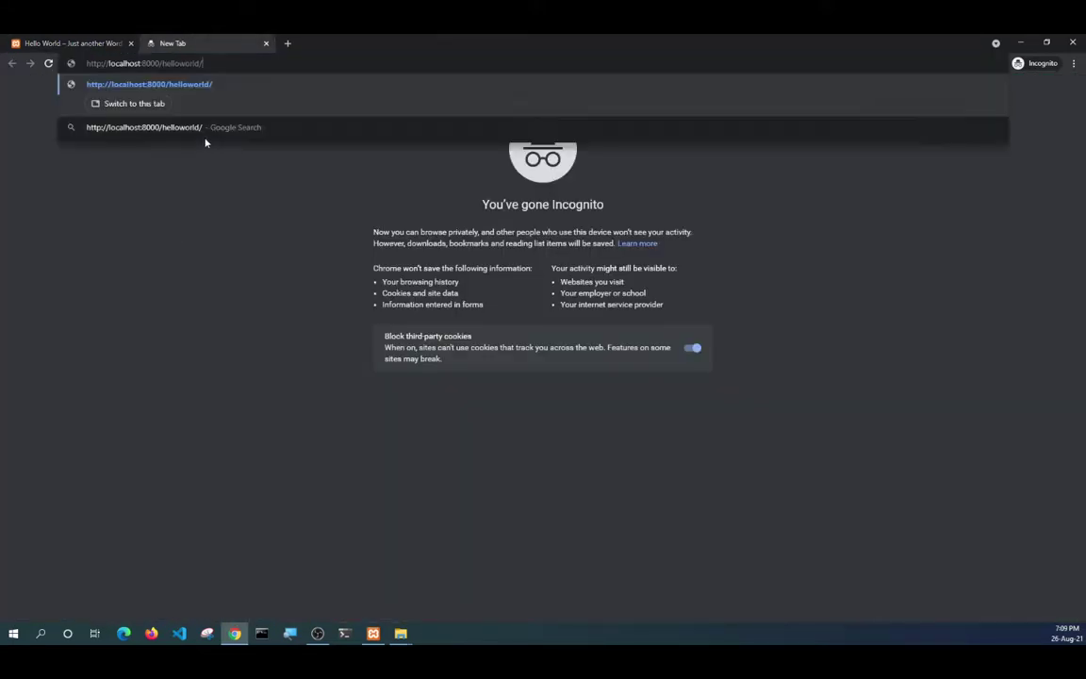
type("wp-admin")
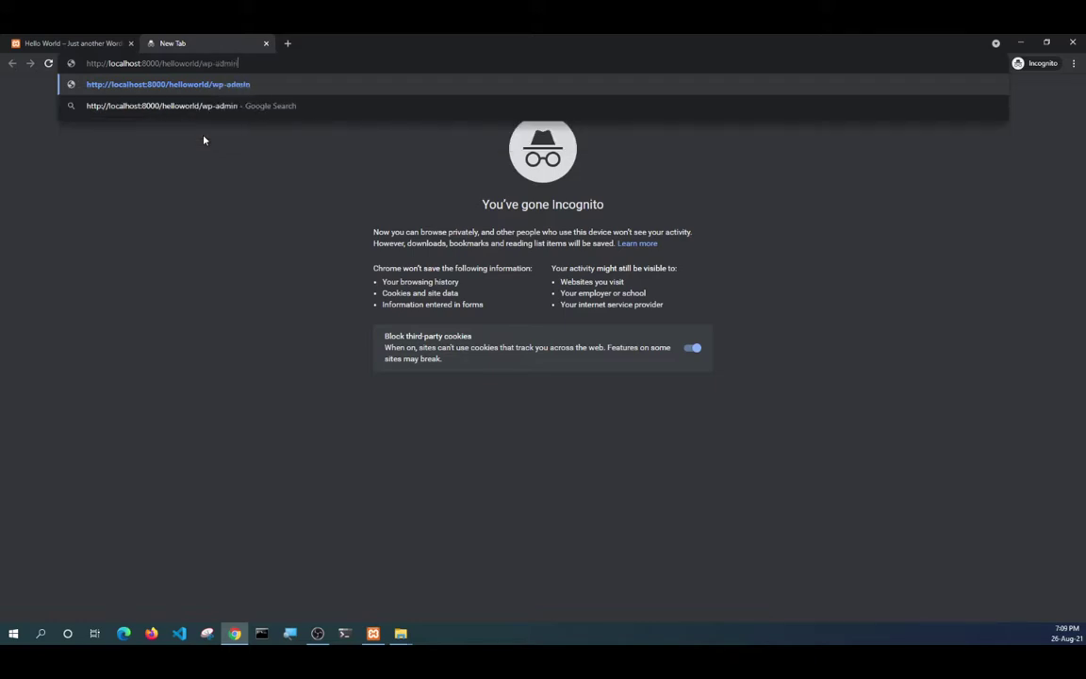
key("Return")
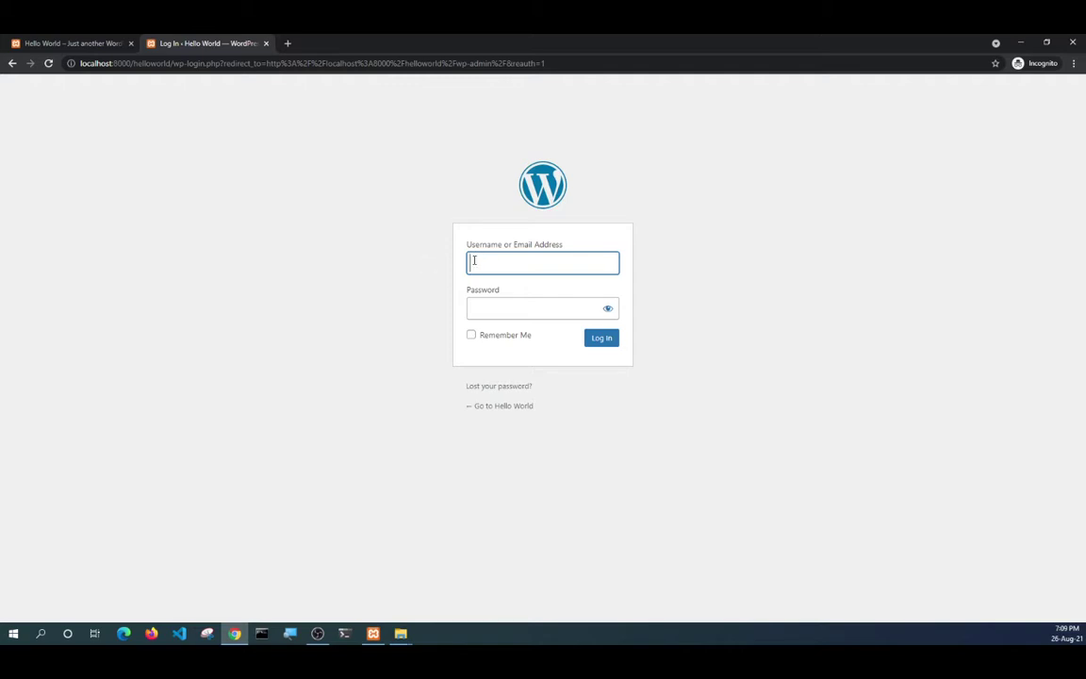
Log in to the Hello World admin with the admin username and password.
type("Helloworld")
key("Tab")
type("••")
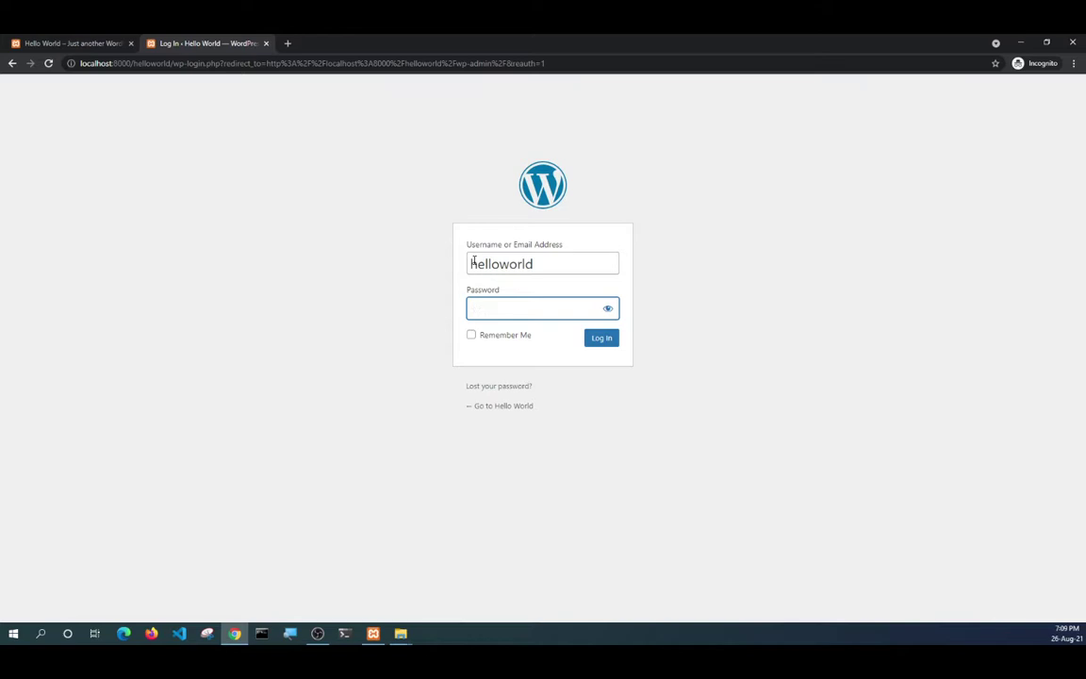
type("P")
left_click(609, 309)
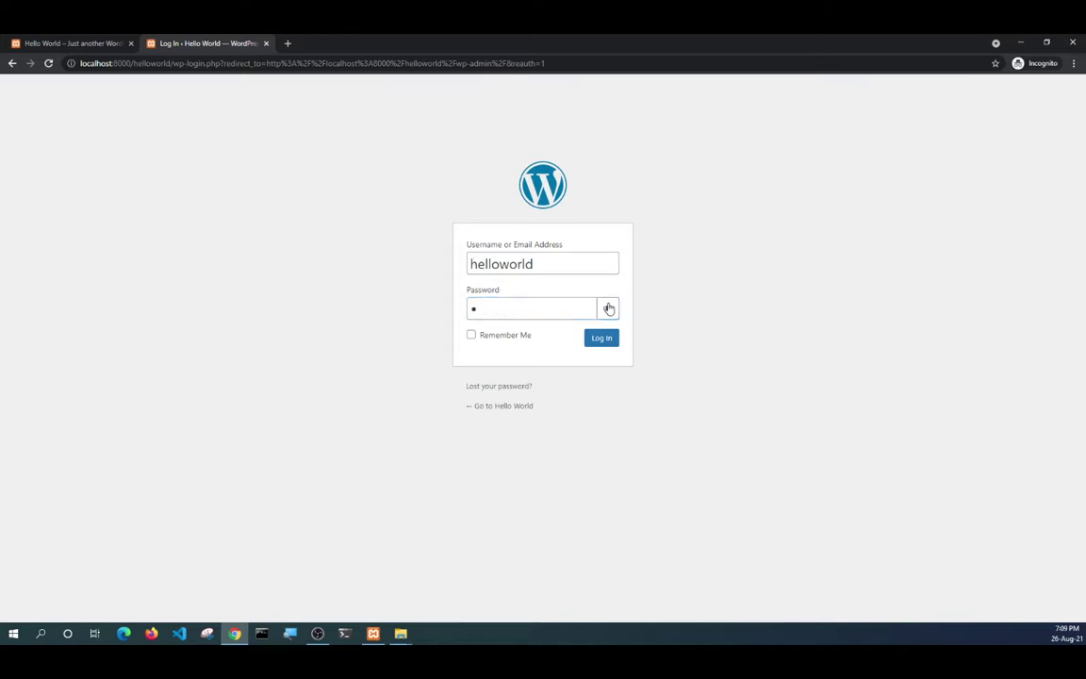
left_click(514, 313)
type("assword123")
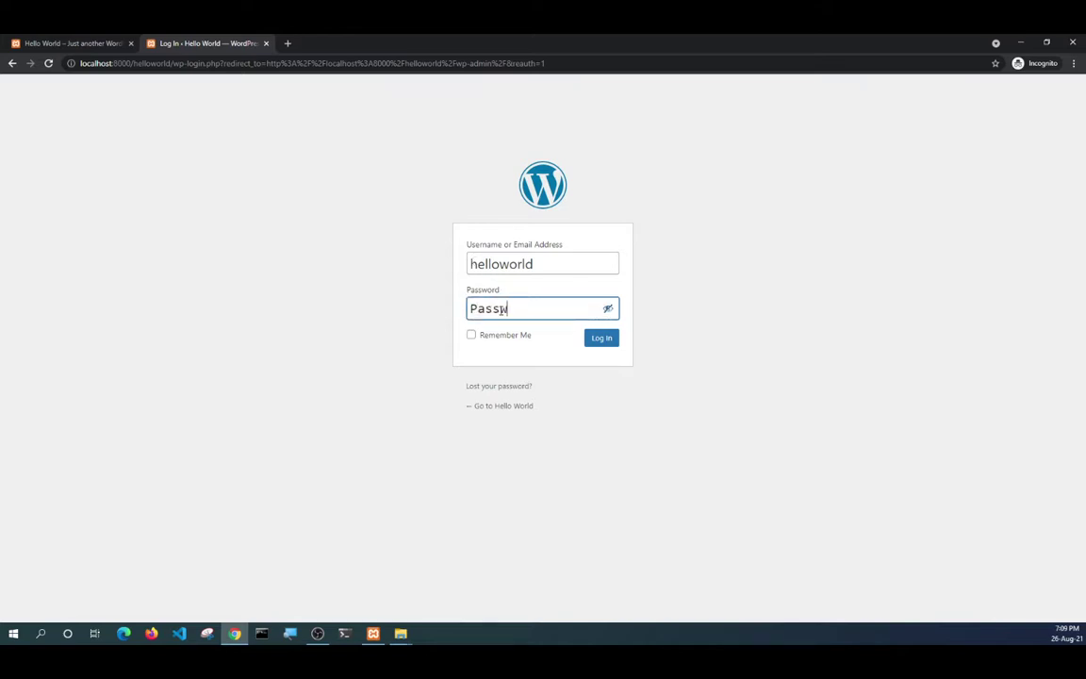
type("4")
left_click(594, 338)
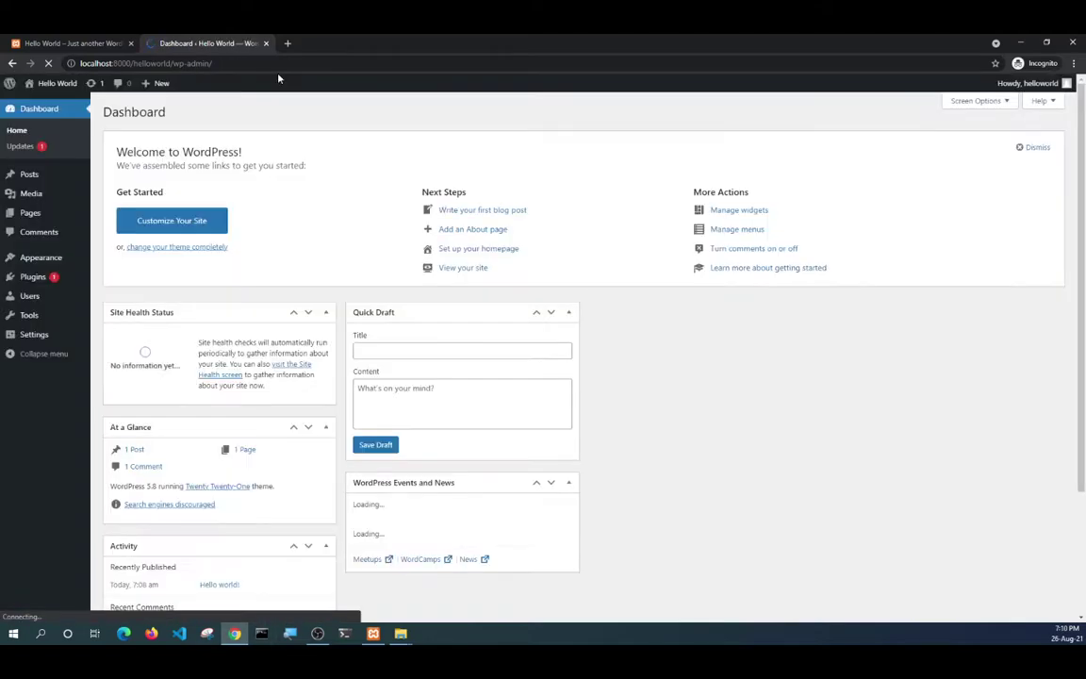
left_click(401, 641)
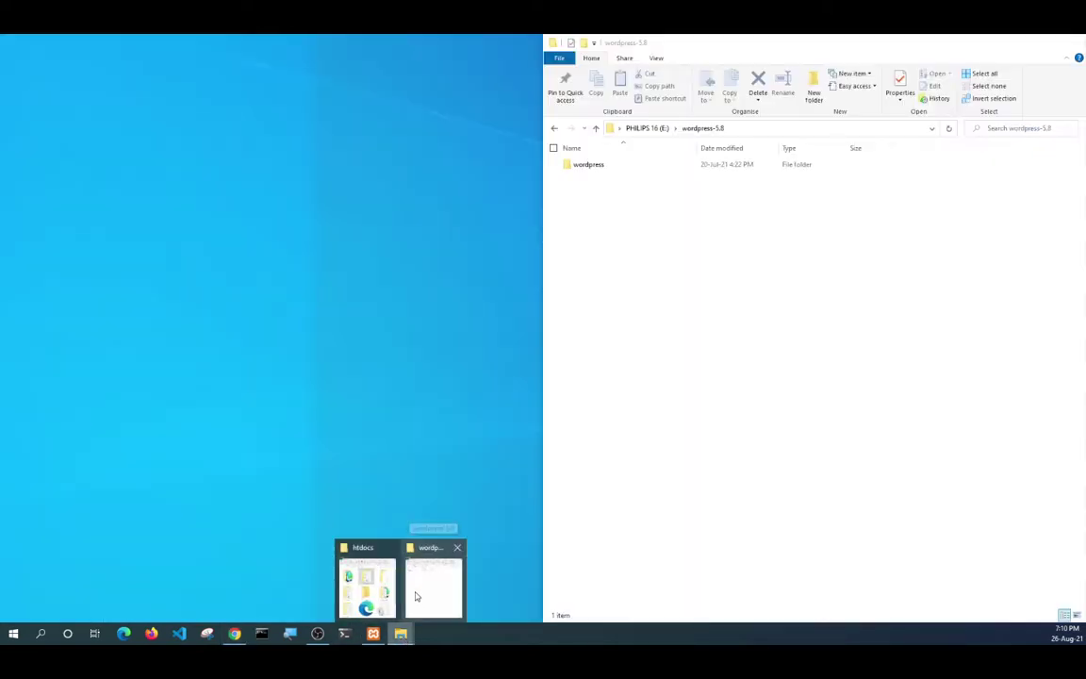
Look over the htdocs folder, select the tutorial folder, then minimize the htdocs window.
left_click(416, 596)
mouse_move(401, 634)
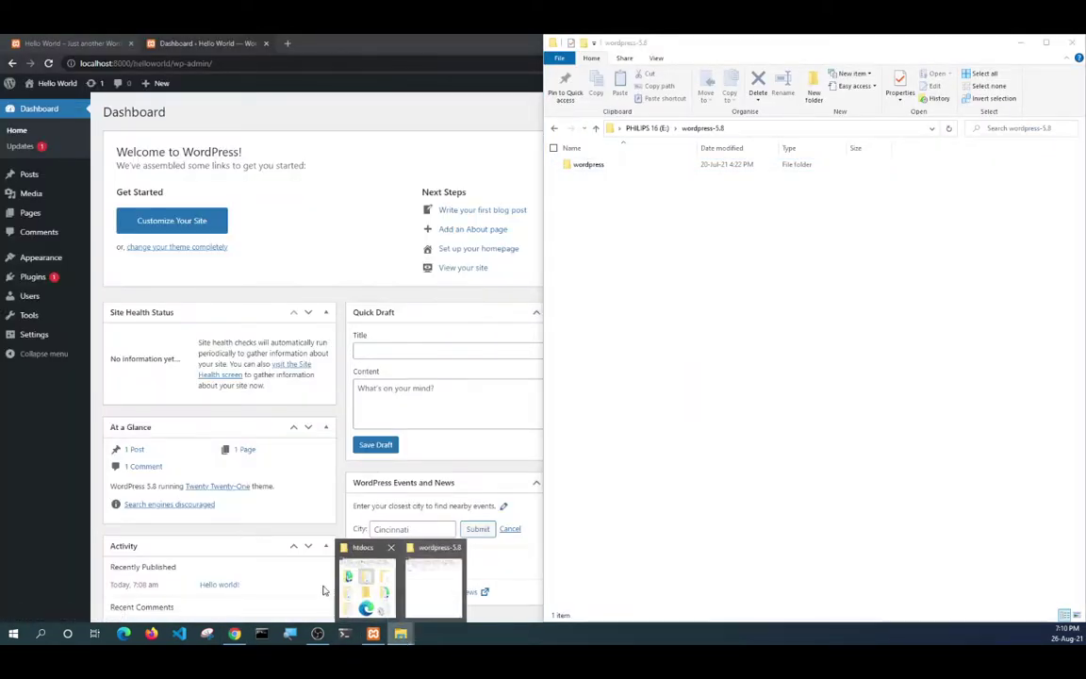
left_click(321, 528)
scroll(264, 247, "down", 2)
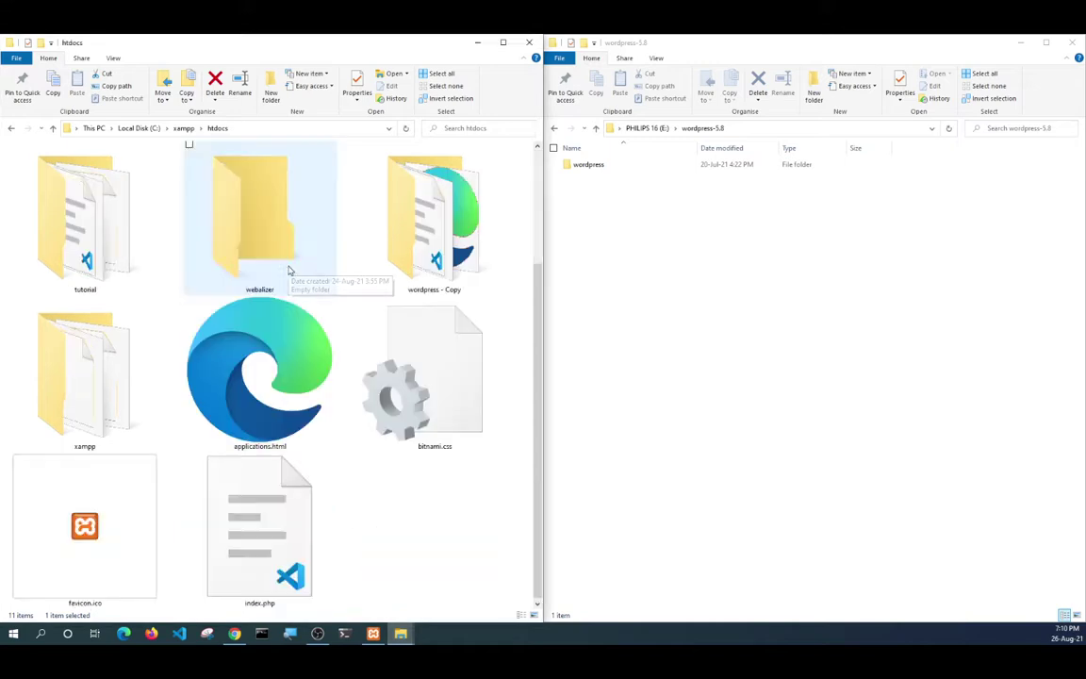
scroll(255, 248, "up", 2)
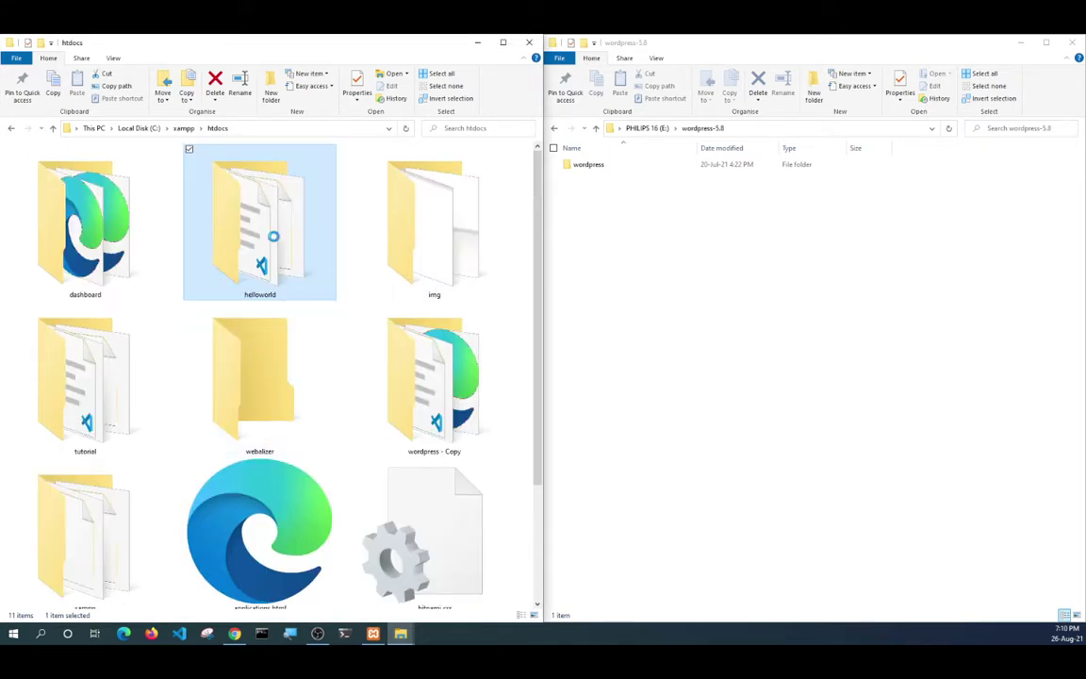
left_click(104, 386)
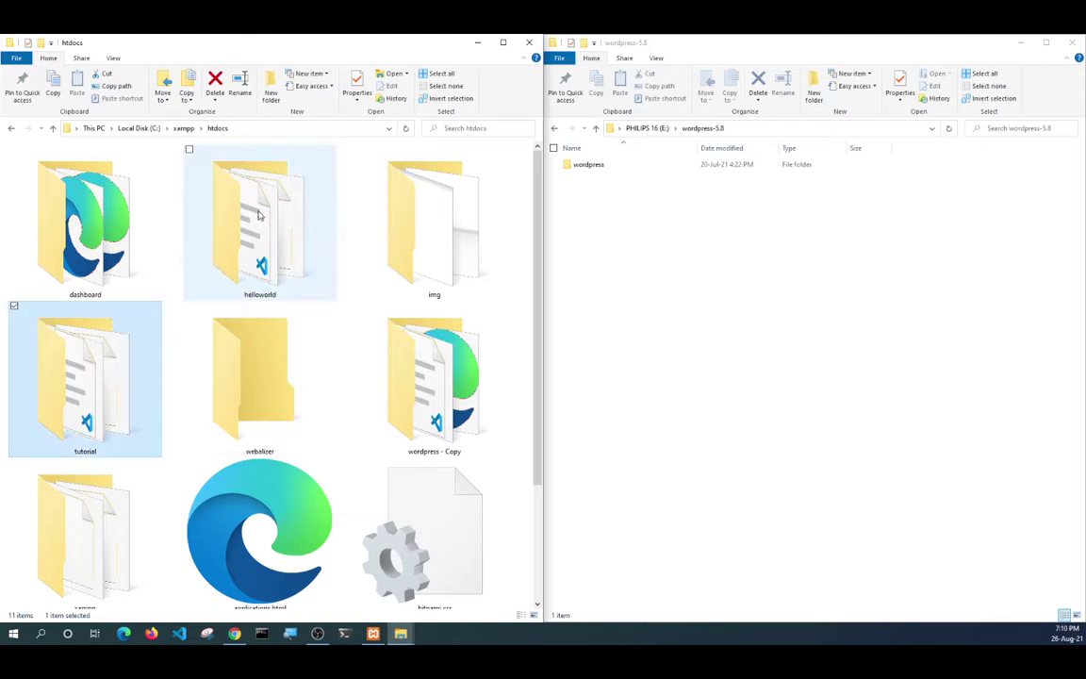
left_click(479, 46)
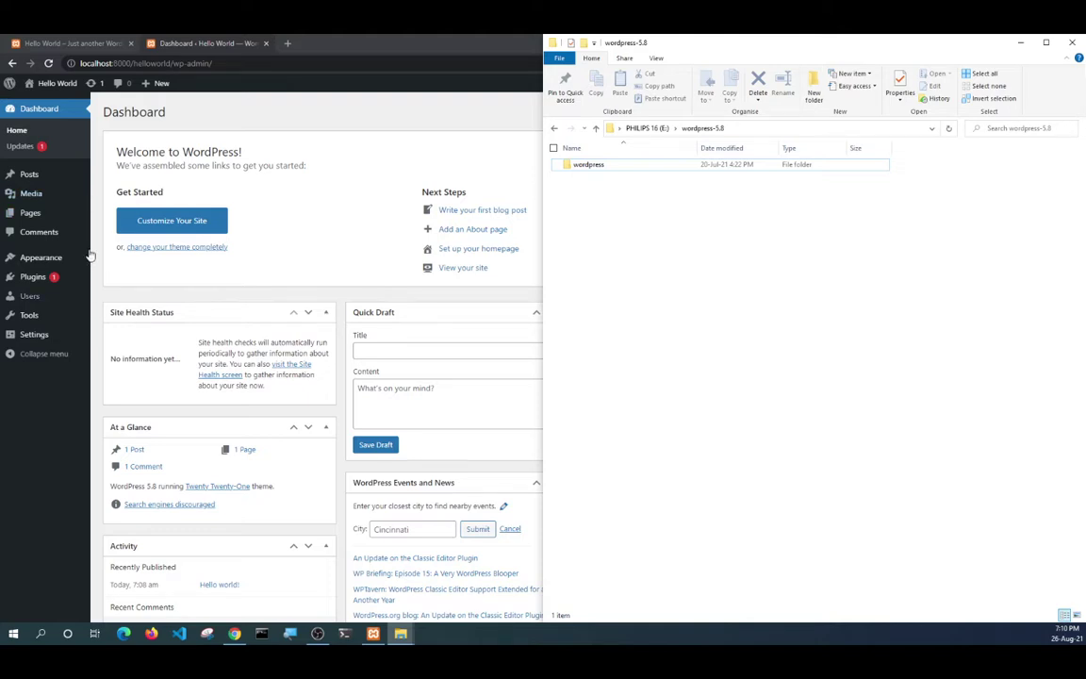
Open Appearance > Themes, browse Add New, then return to the three installed themes.
mouse_move(41, 343)
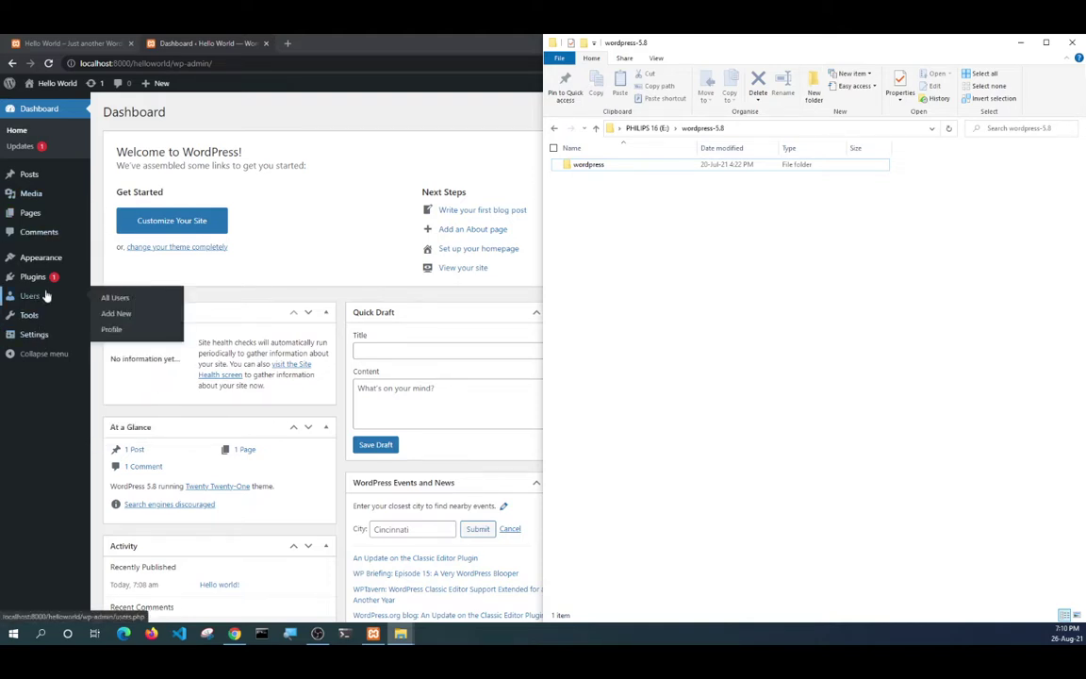
mouse_move(47, 257)
left_click(129, 261)
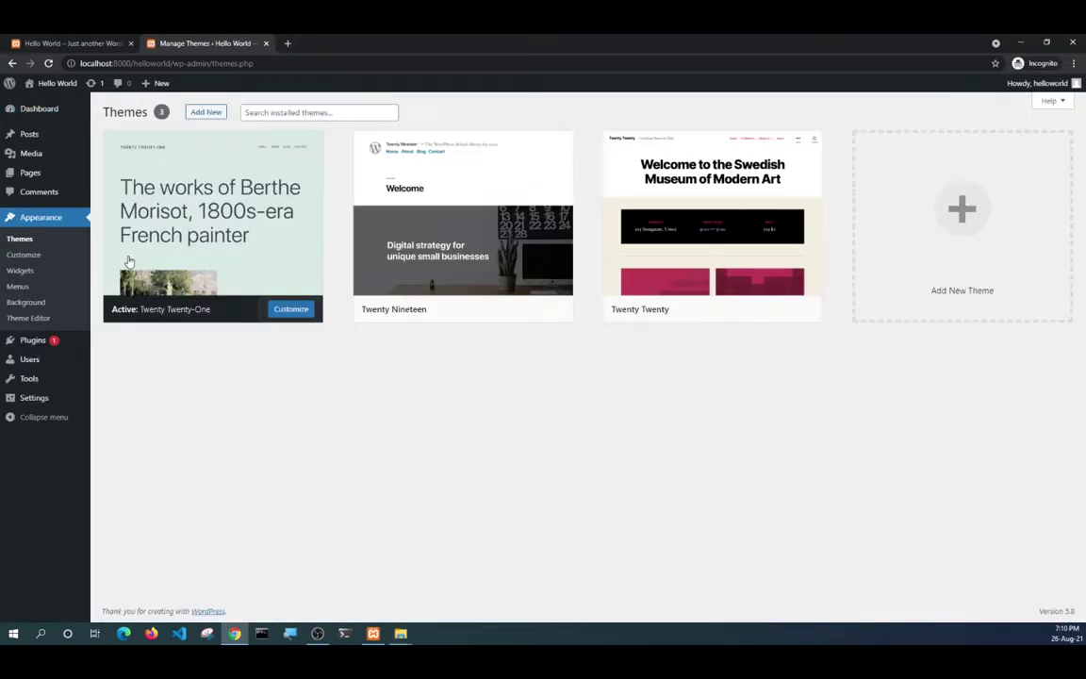
mouse_move(534, 303)
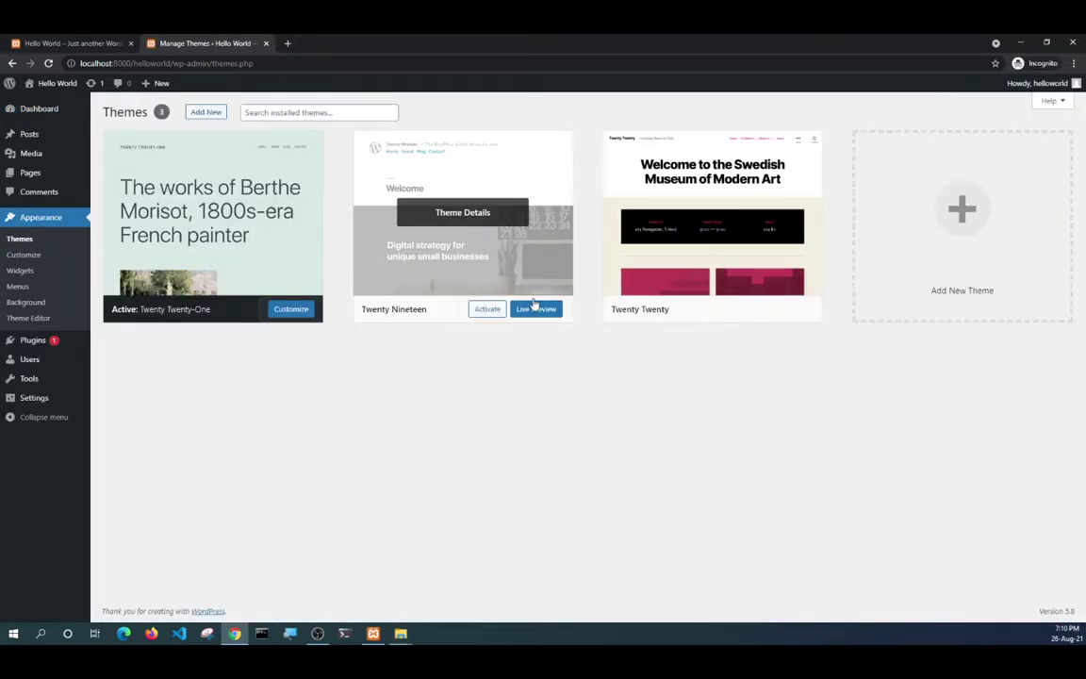
left_click(203, 113)
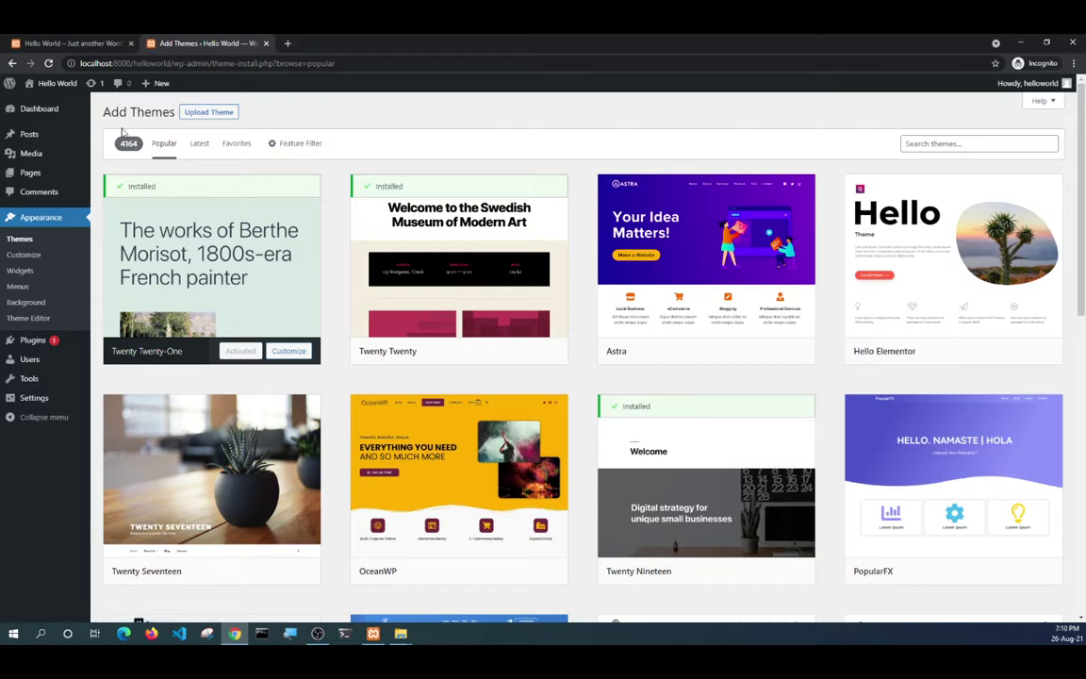
left_click(30, 241)
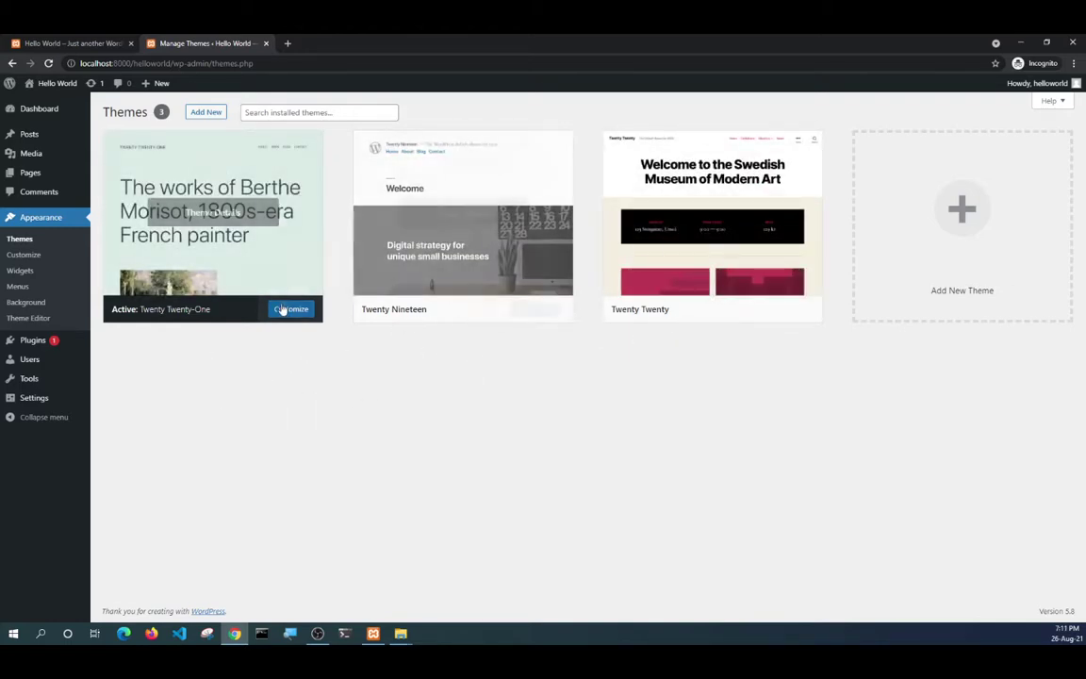
Activate the Twenty Nineteen theme.
mouse_move(438, 319)
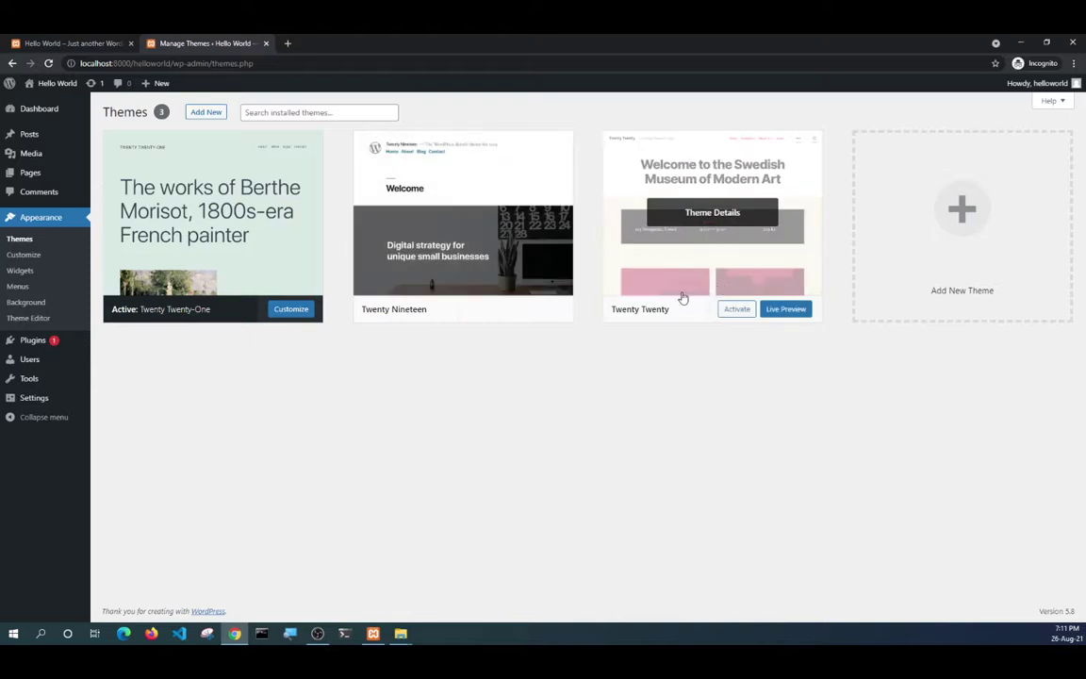
mouse_move(480, 308)
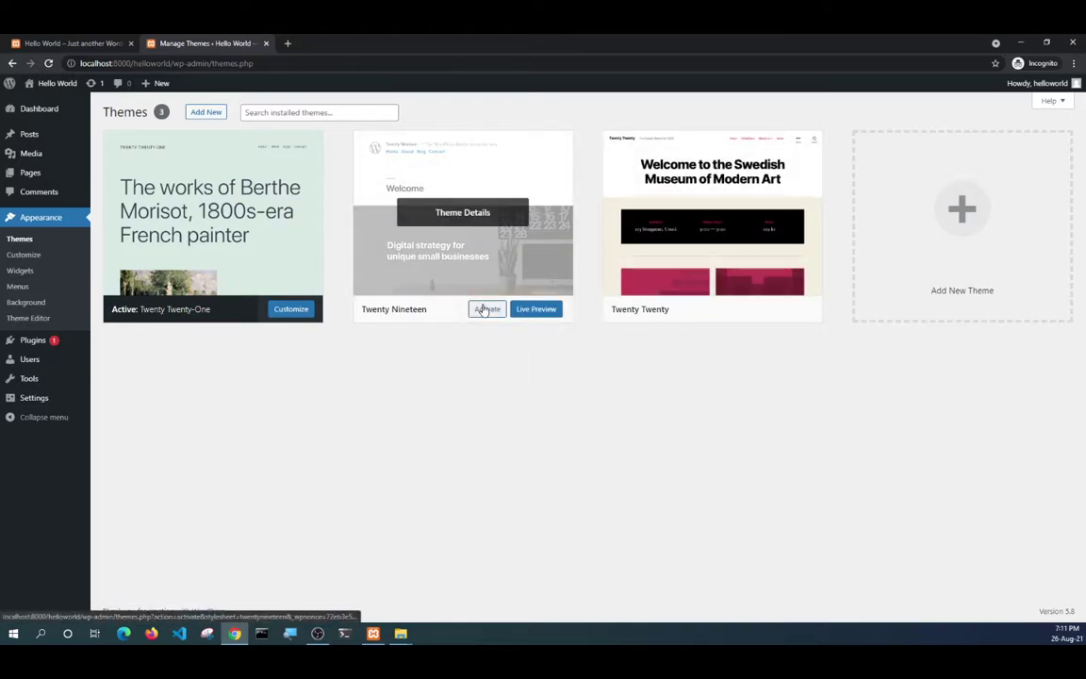
left_click(488, 311)
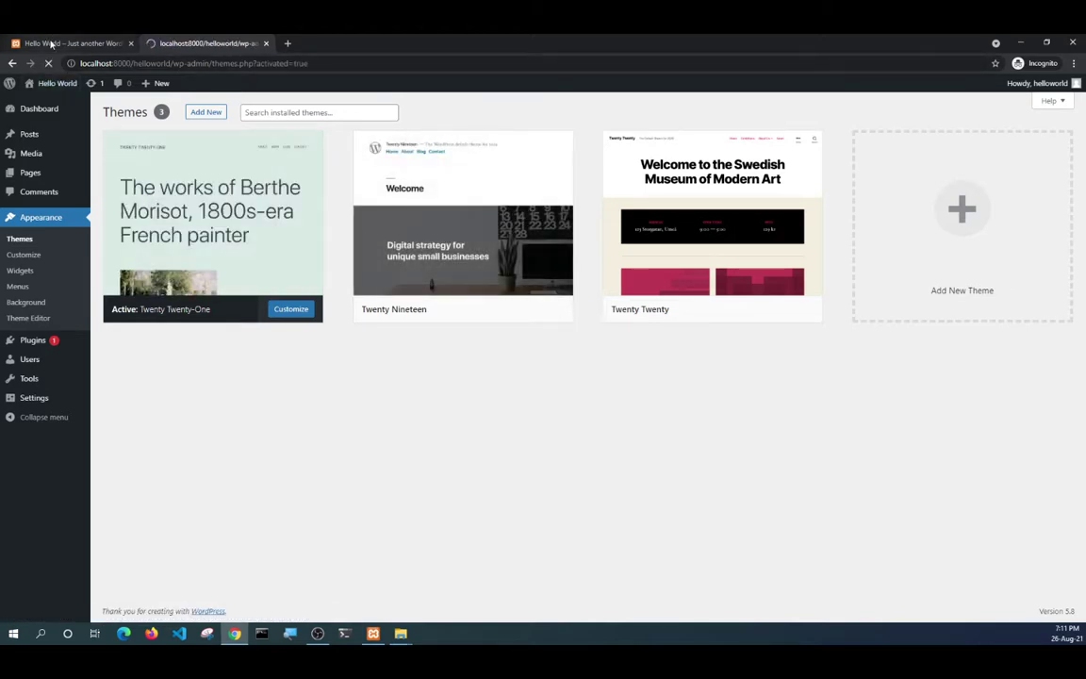
Reload the Hello World front page and compare its new look with the Themes page.
left_click(48, 43)
left_click(165, 43)
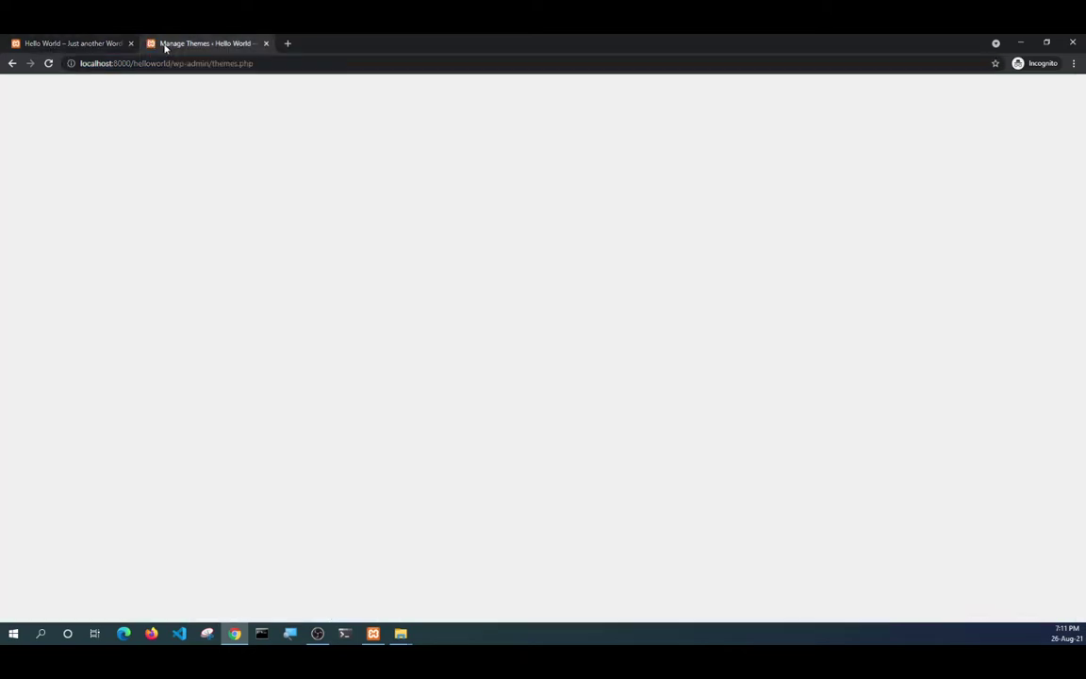
left_click(57, 44)
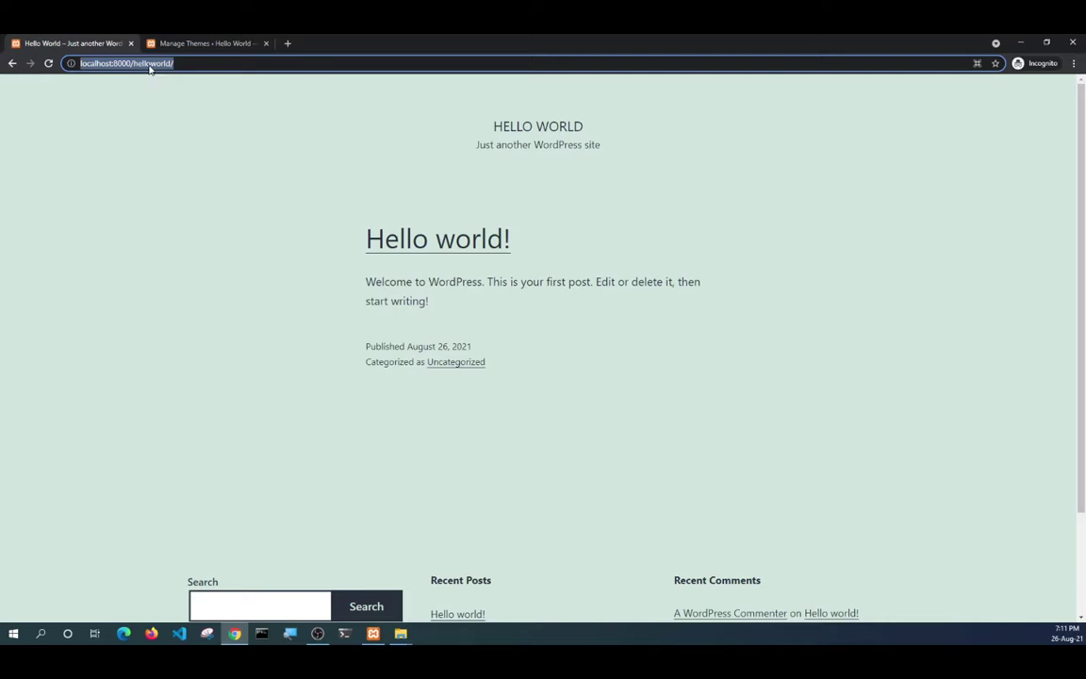
left_click(49, 63)
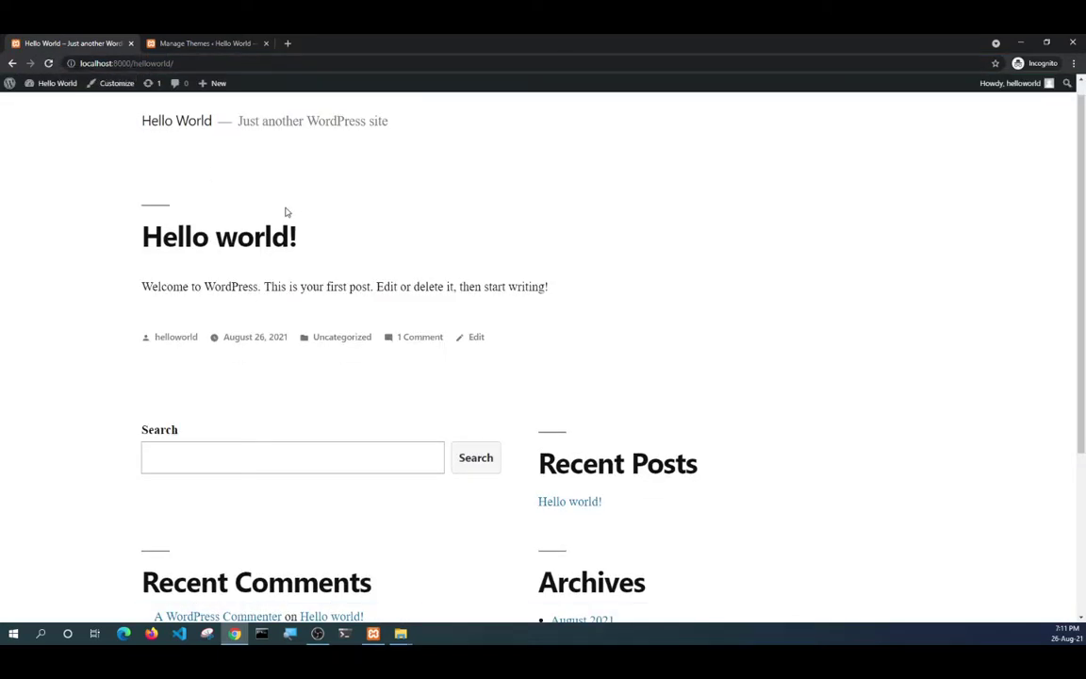
scroll(286, 214, "down", 3)
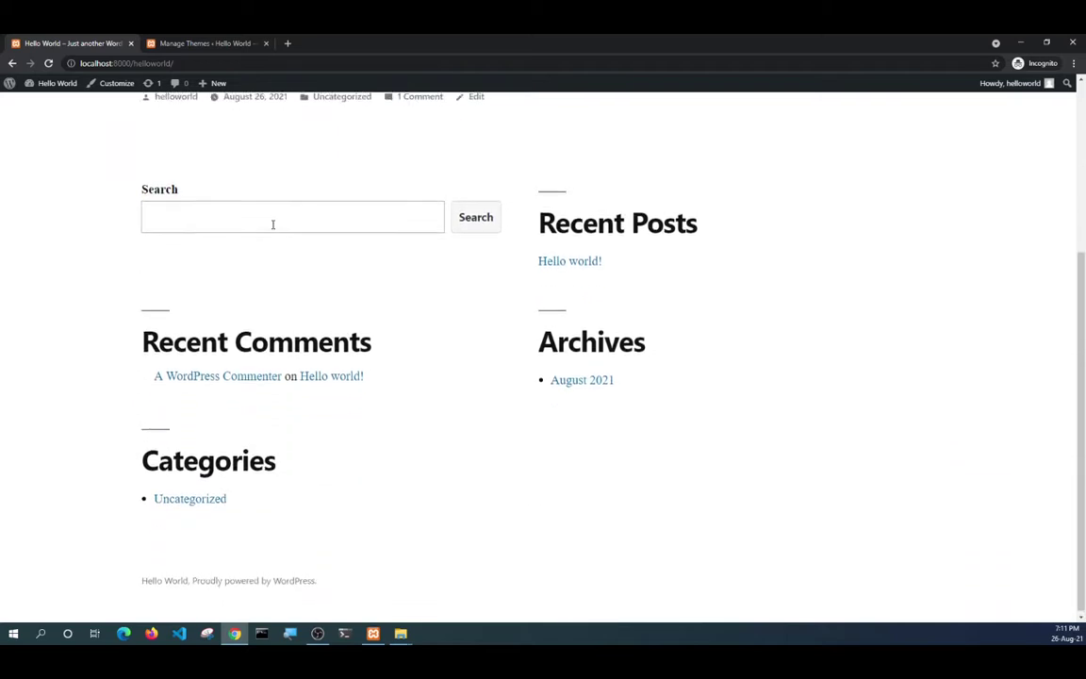
scroll(274, 226, "up", 3)
left_click(201, 42)
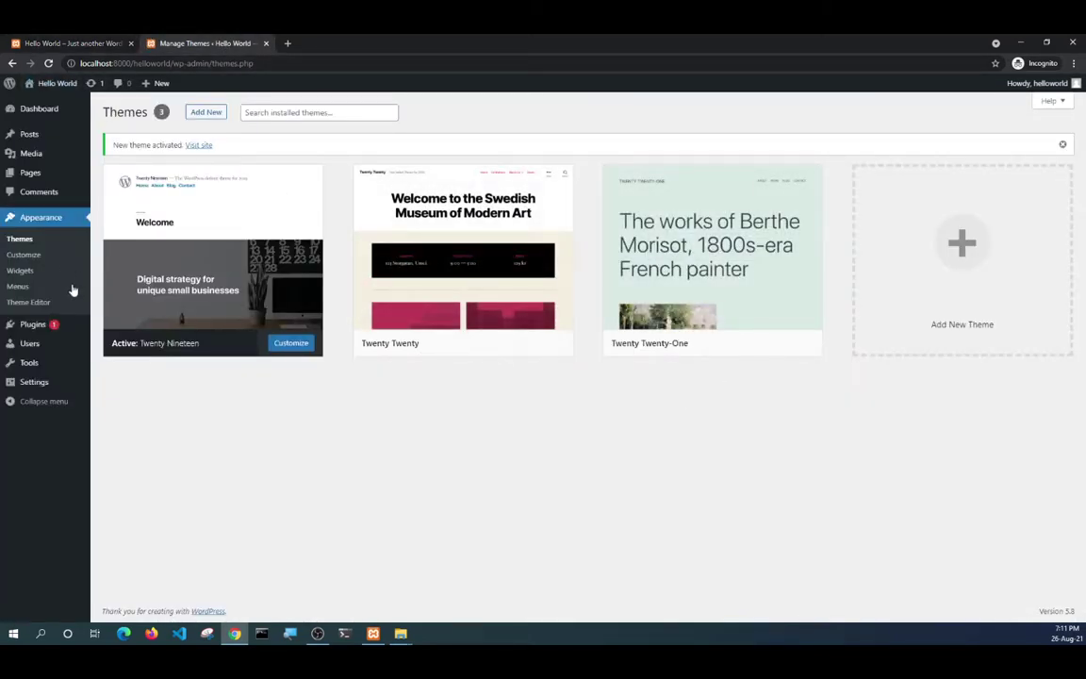
left_click(95, 41)
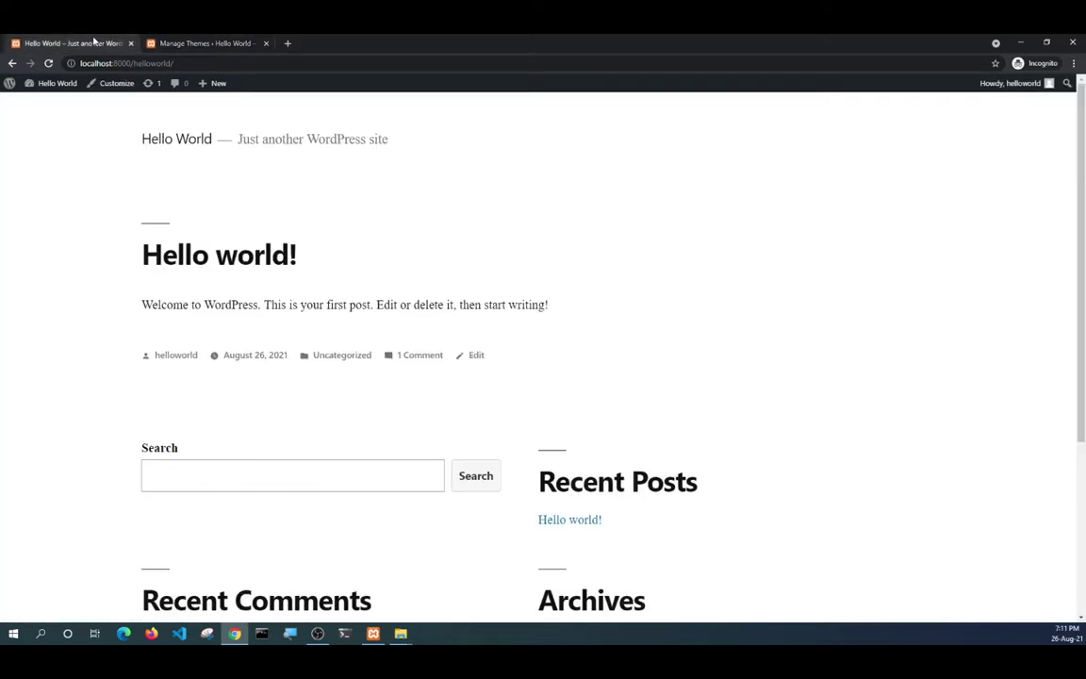
left_click(181, 45)
left_click(55, 41)
mouse_move(1023, 85)
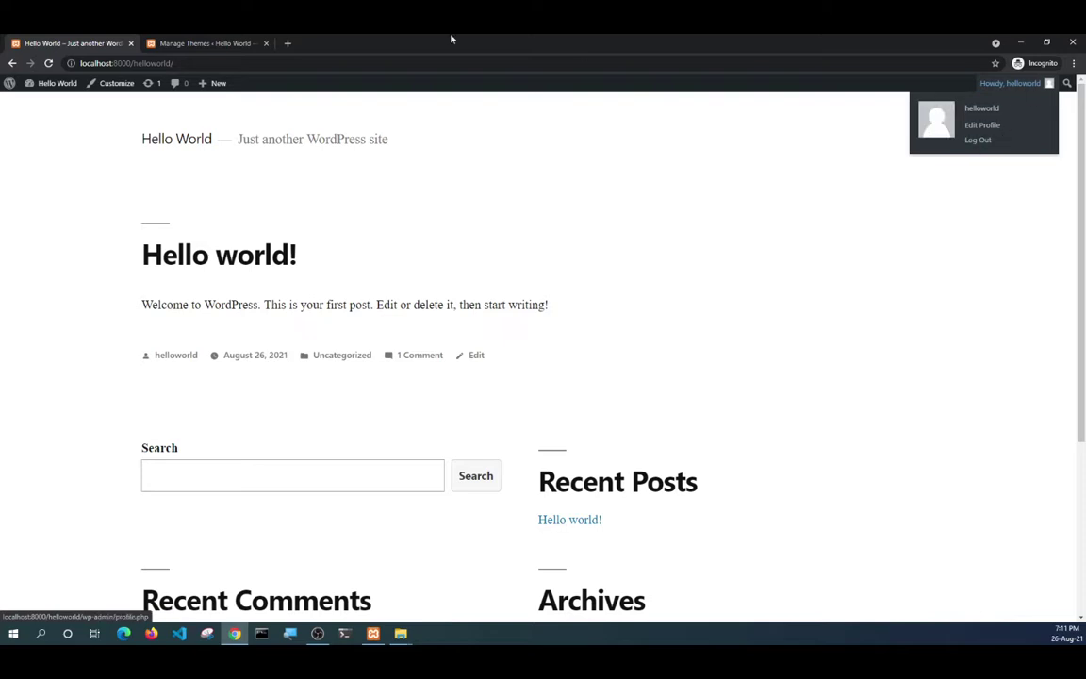
left_click(206, 44)
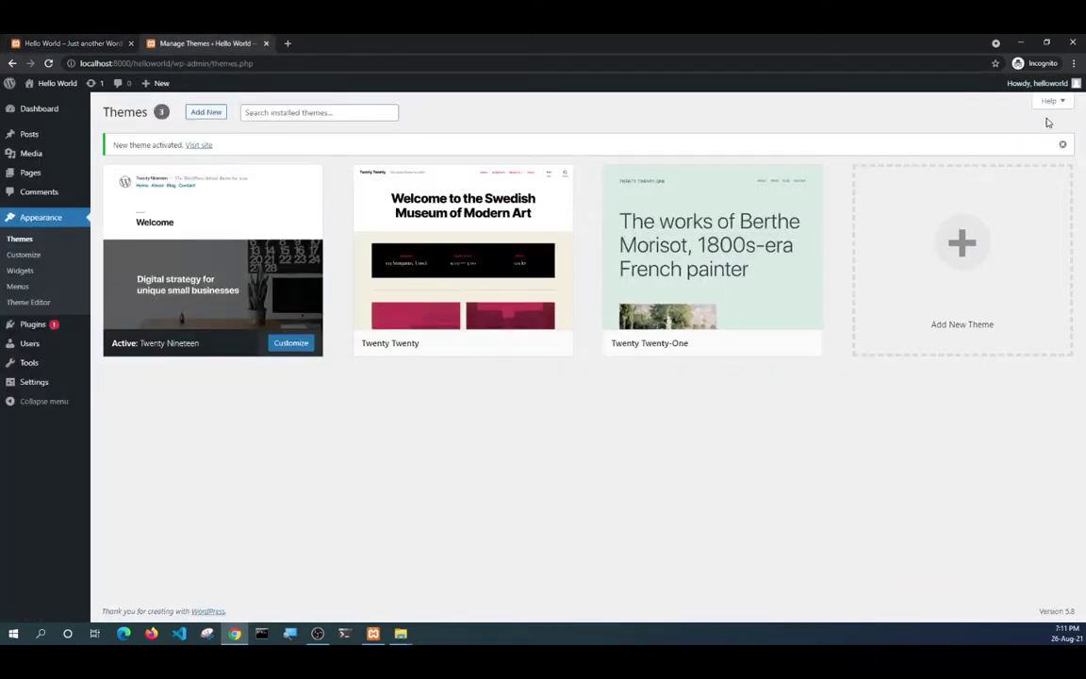
Log out via the Howdy menu, close the login tab, and reload the front page as a visitor.
mouse_move(1038, 83)
left_click(1003, 140)
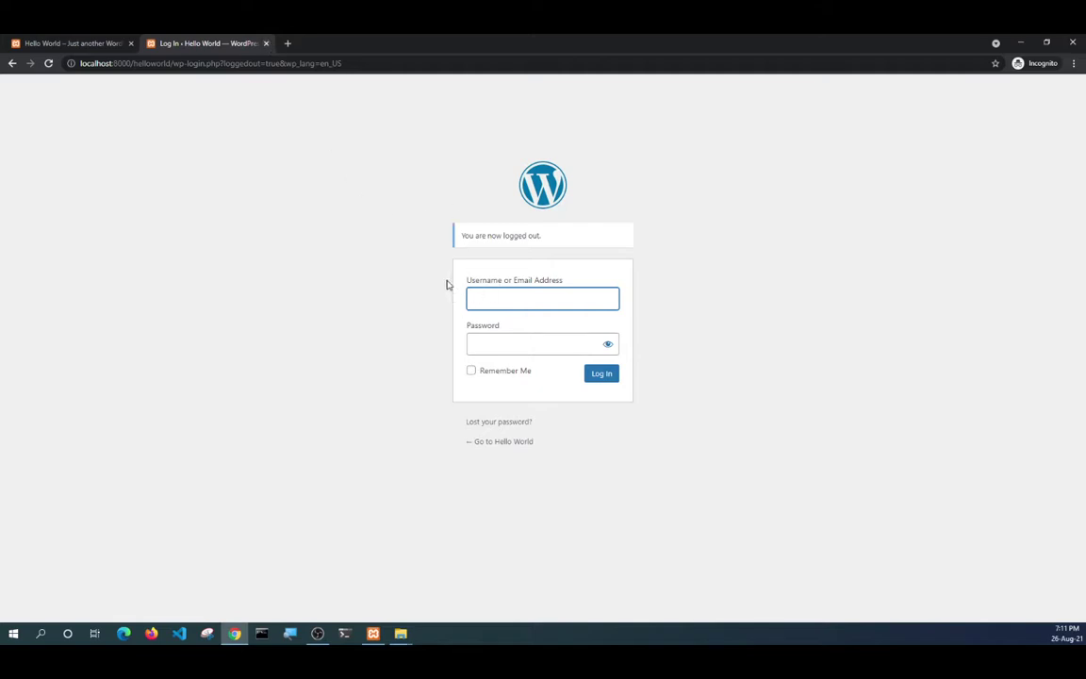
left_click(265, 43)
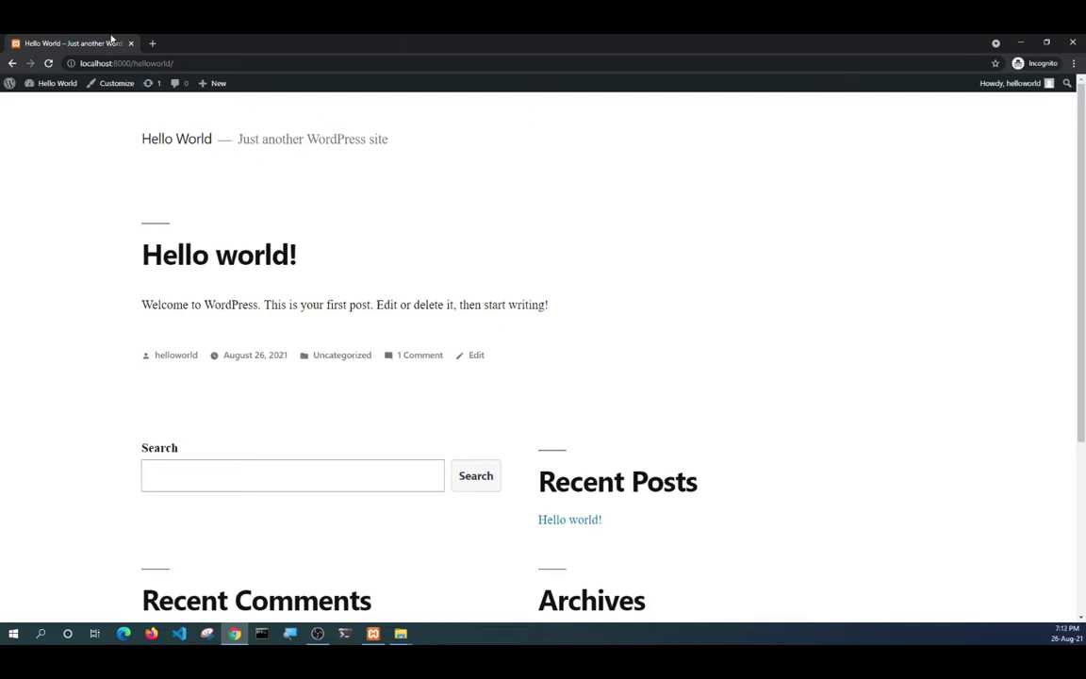
left_click(49, 63)
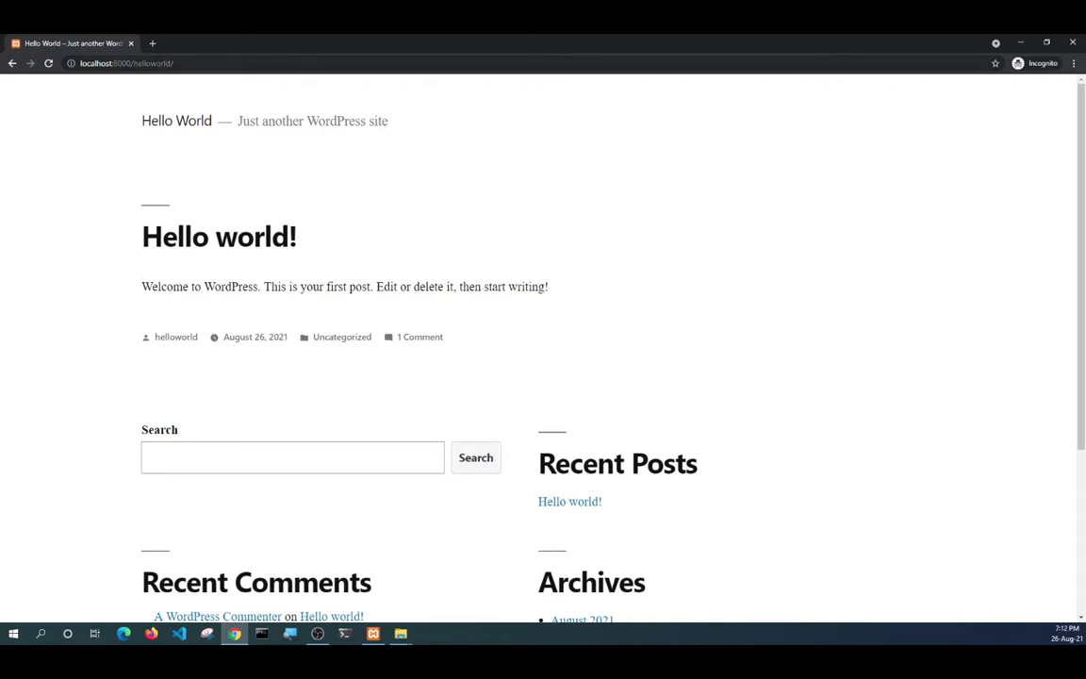
Change the first tab's address to localhost:8000/tutorial and load it.
double_click(153, 63)
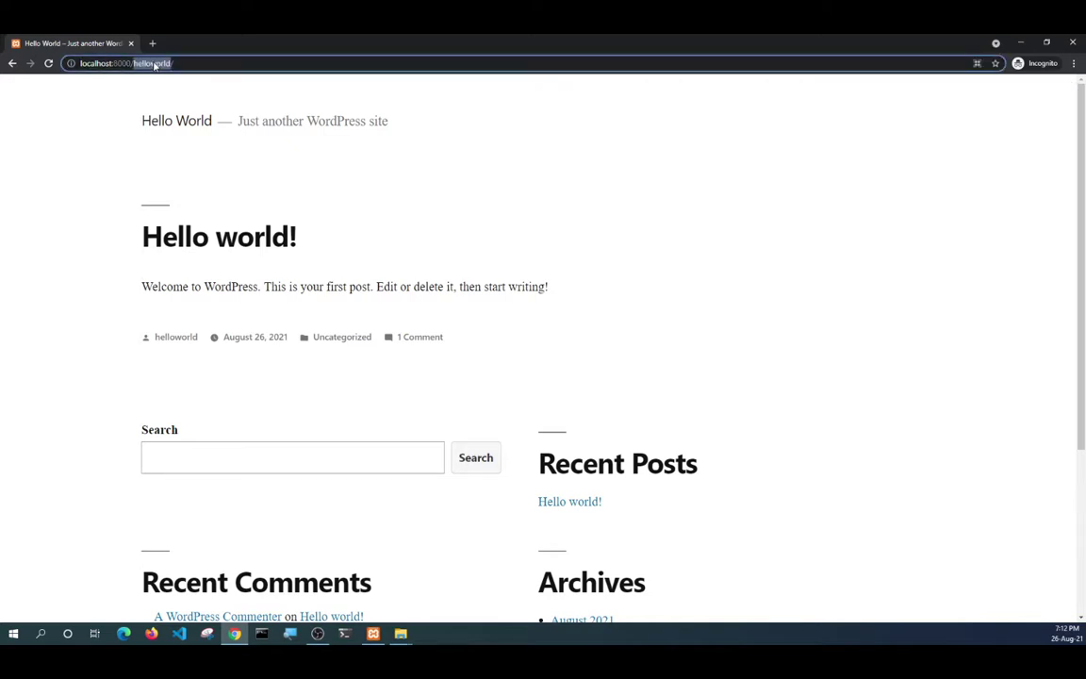
type("tutori")
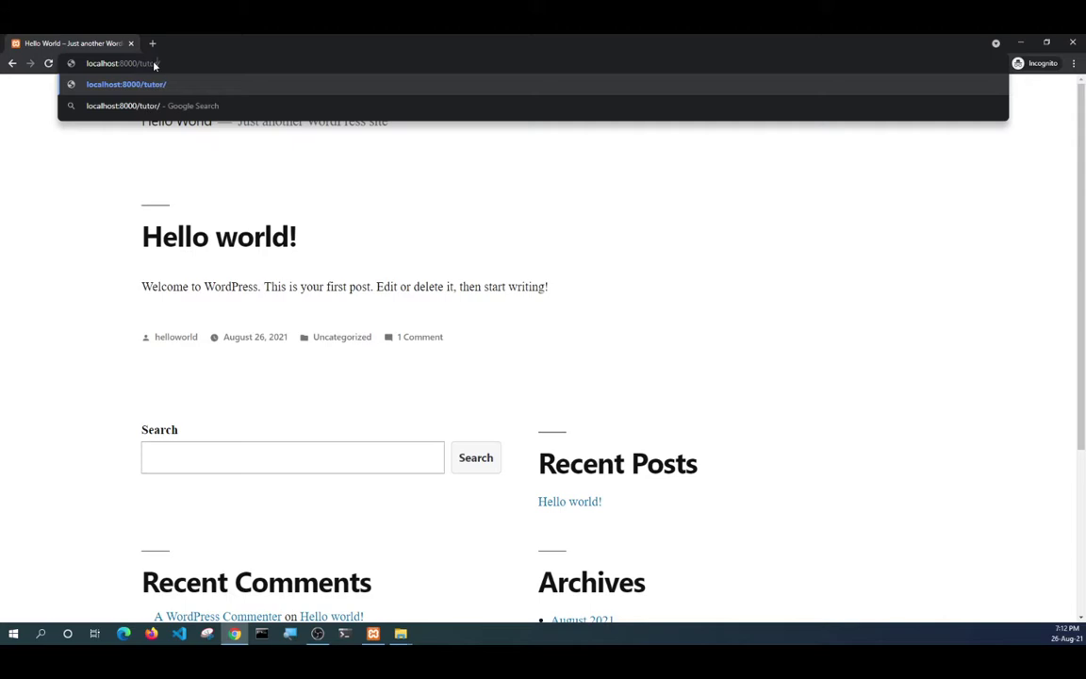
key("BackSpace")
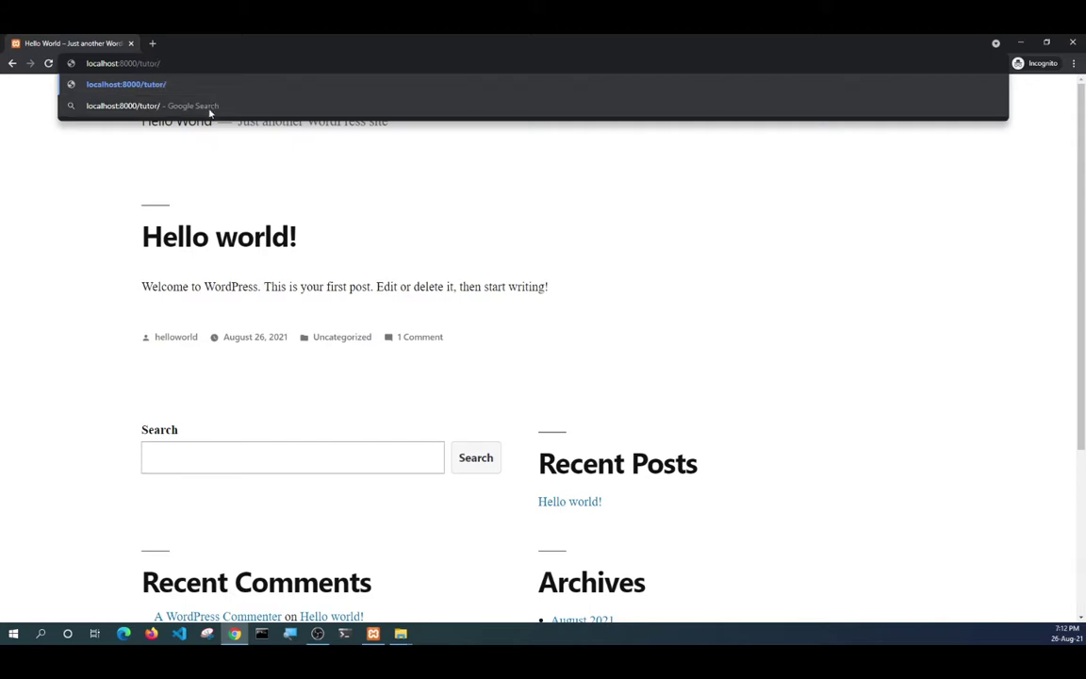
type("ial")
key("Return")
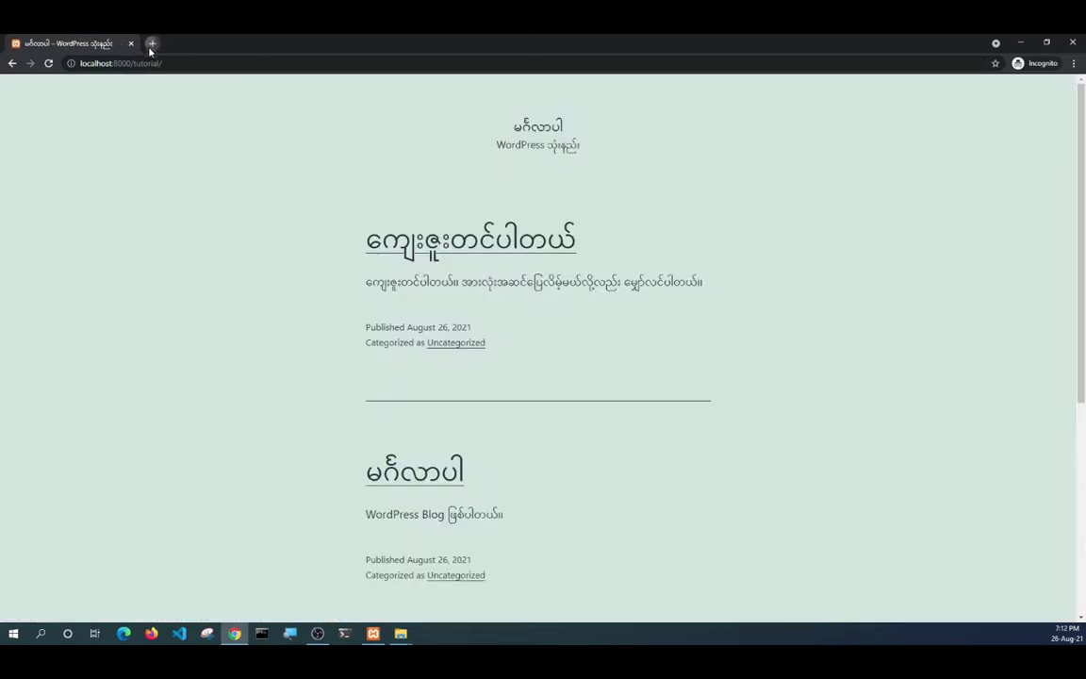
Load localhost:8000/helloworld in a new tab.
left_click(151, 43)
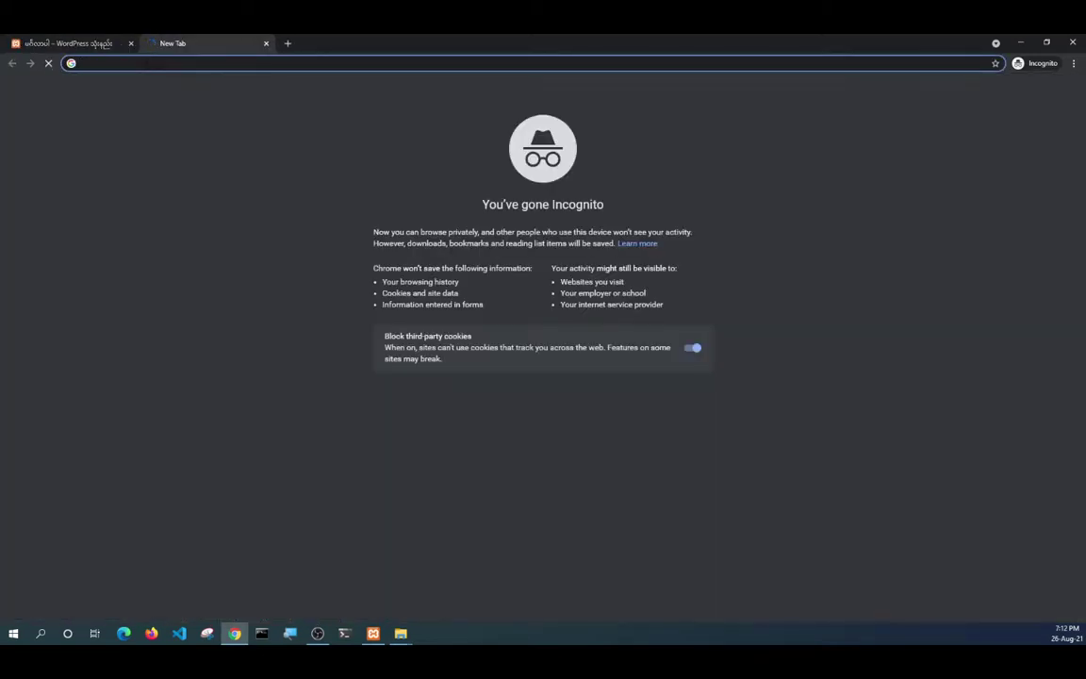
type("local")
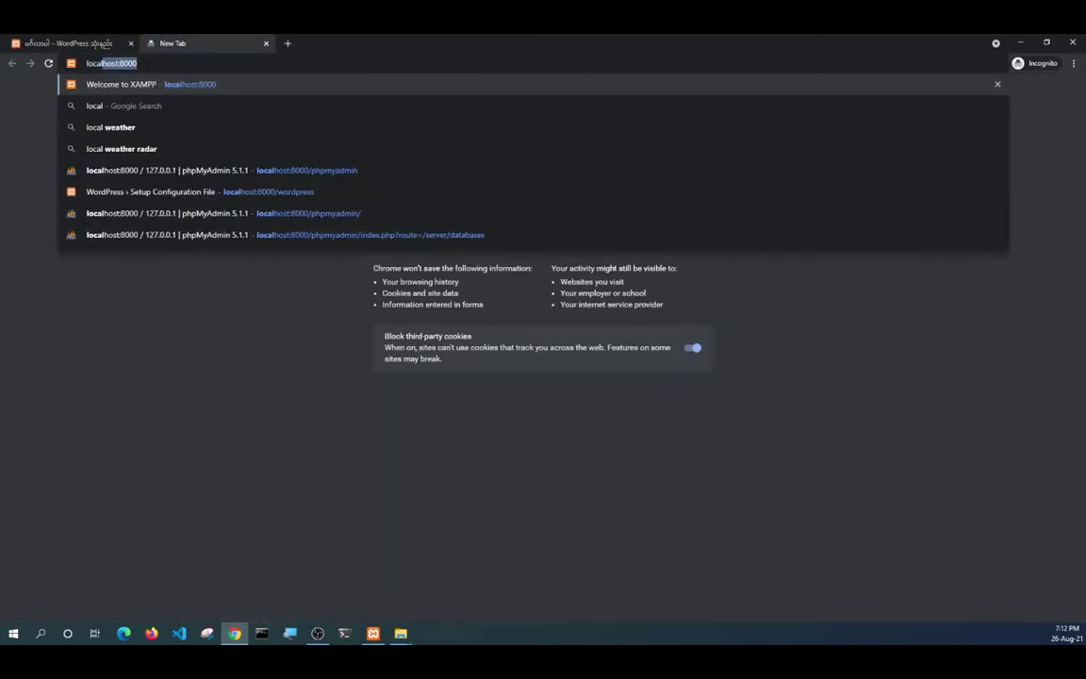
type("host:8000/")
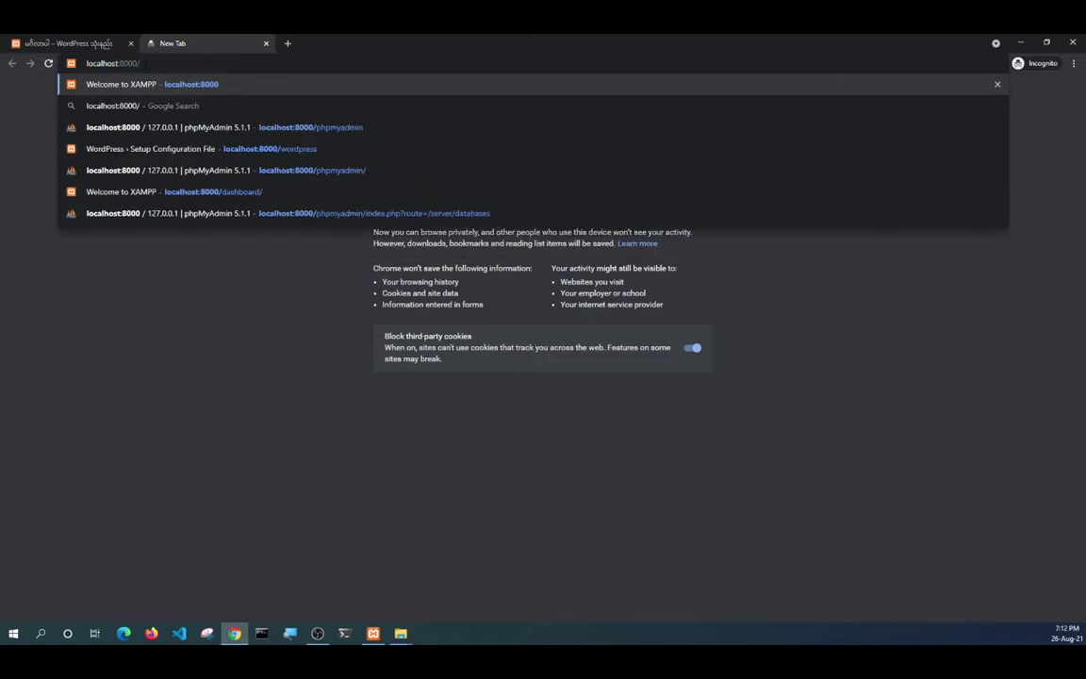
type("helloworld")
key("Return")
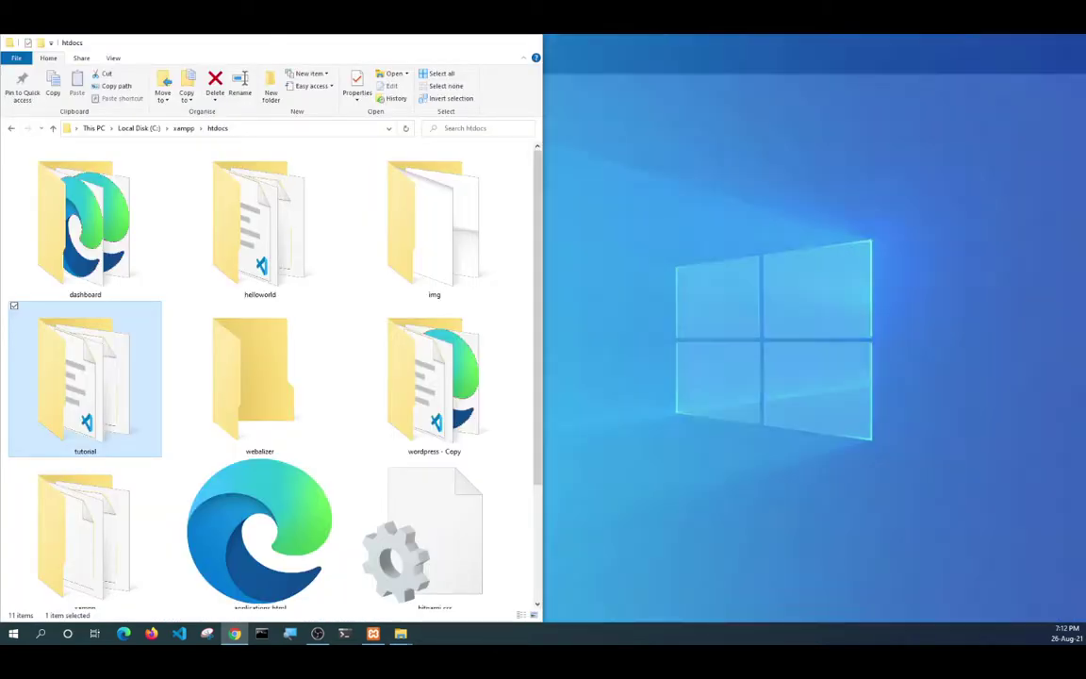
Select the wordpress - Copy folder in htdocs, then compare the tutorial and Hello World tabs.
left_click(401, 566)
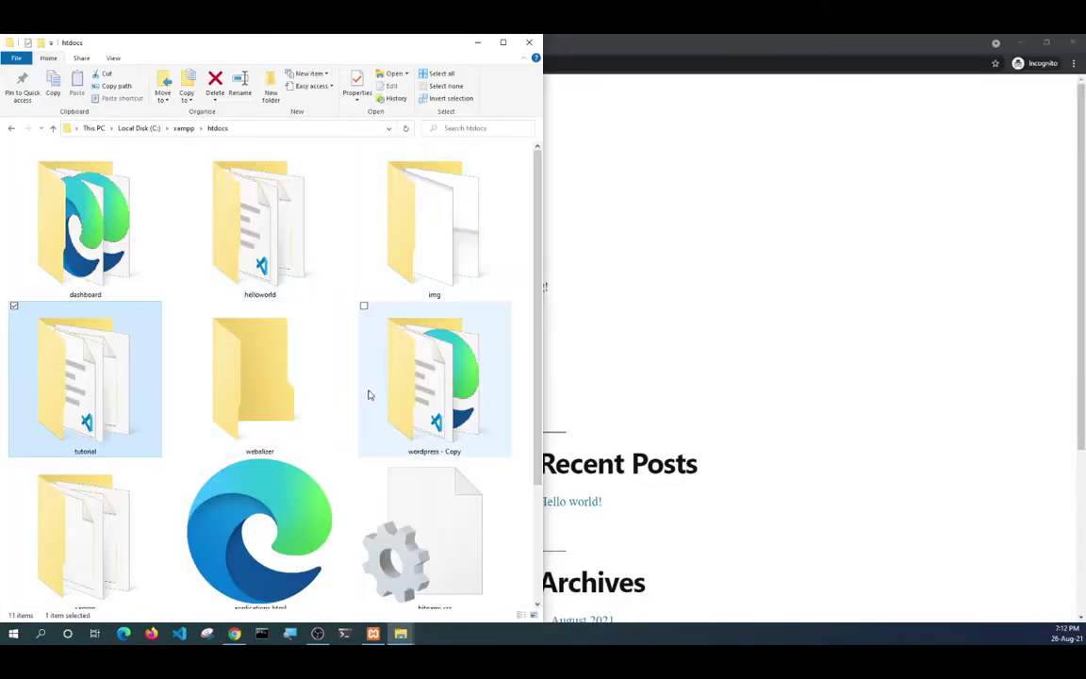
left_click(440, 381)
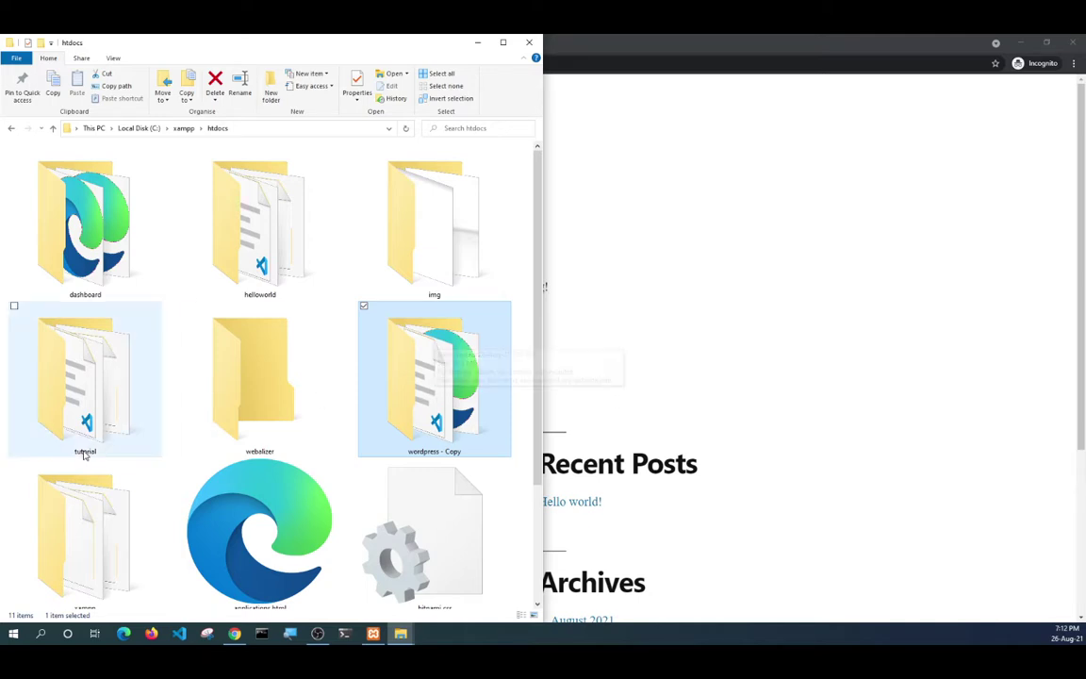
left_click(788, 239)
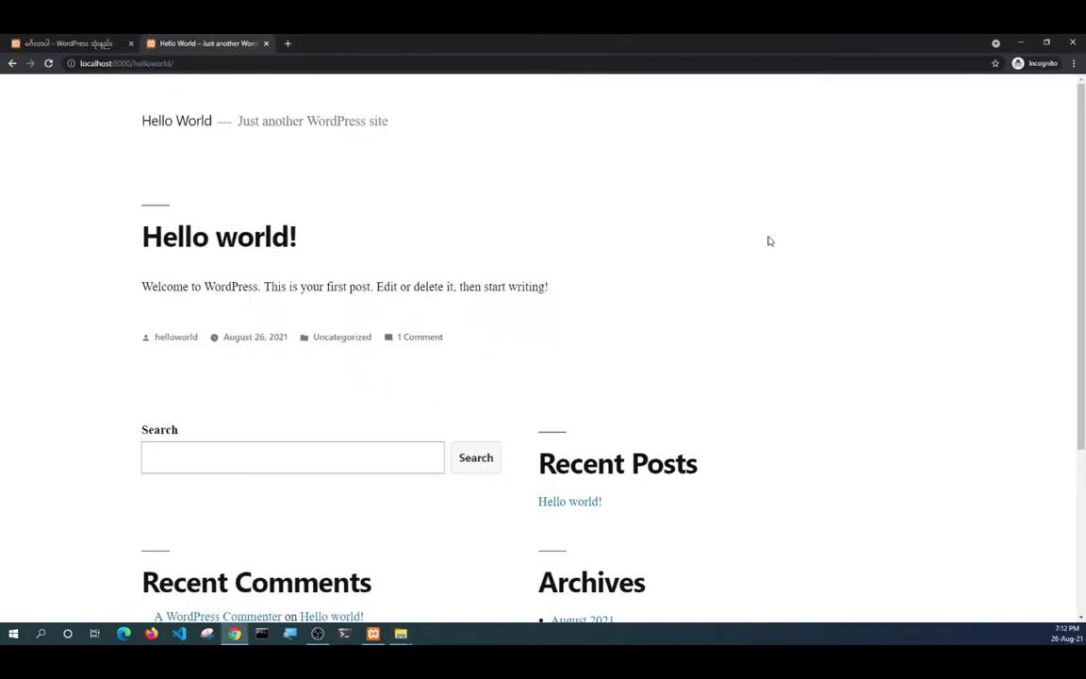
left_click(71, 45)
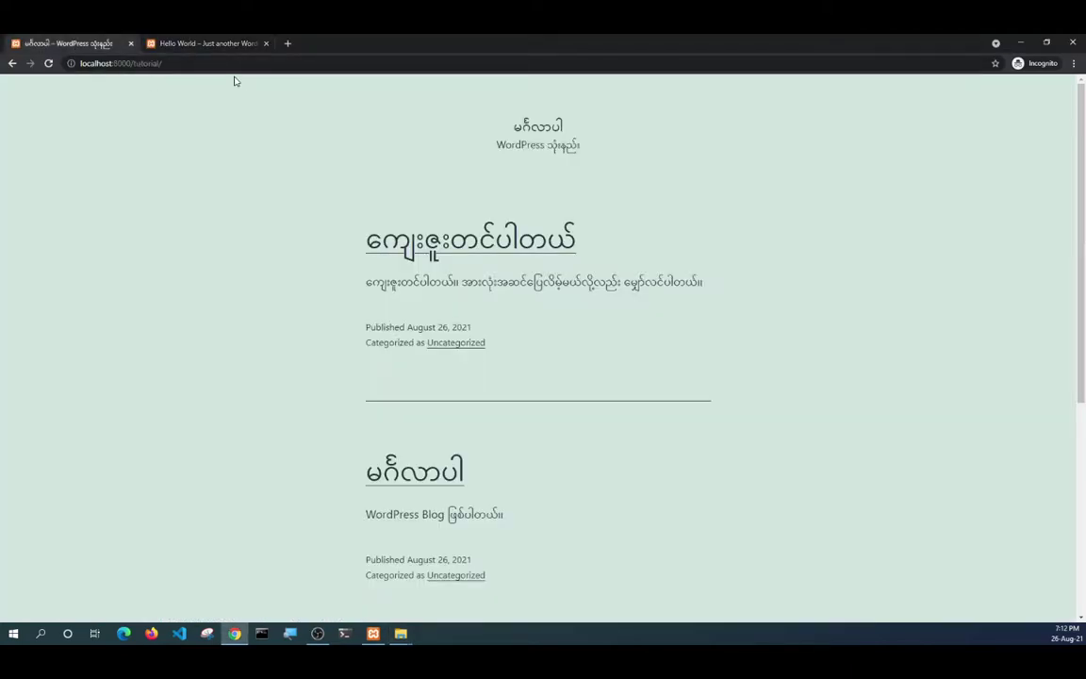
left_click(198, 43)
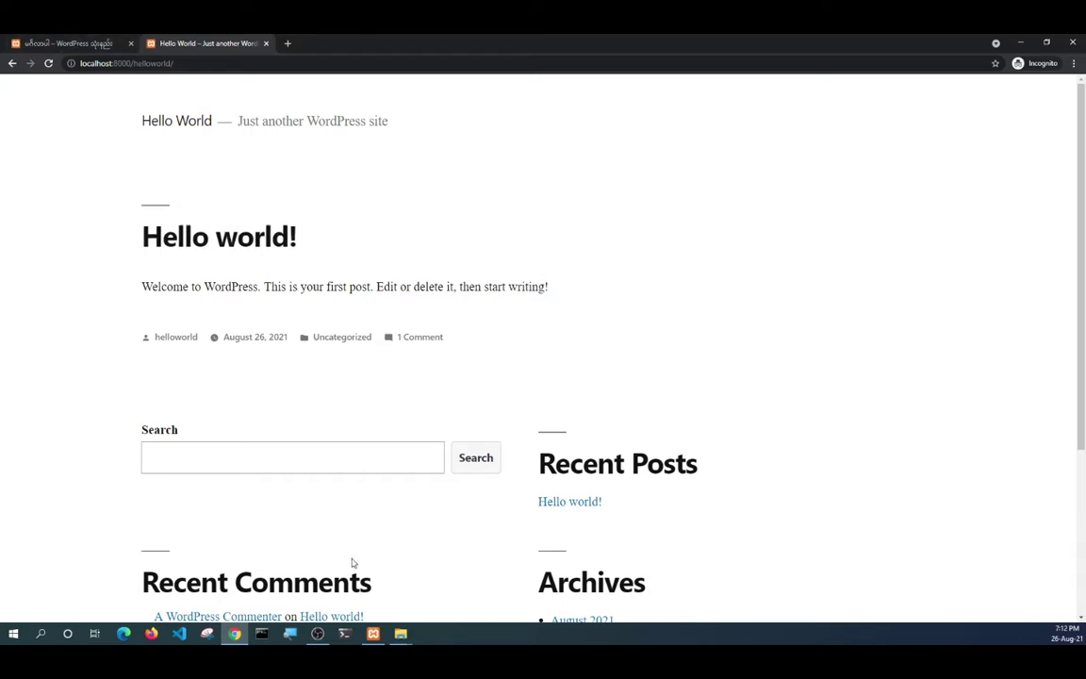
left_click(373, 634)
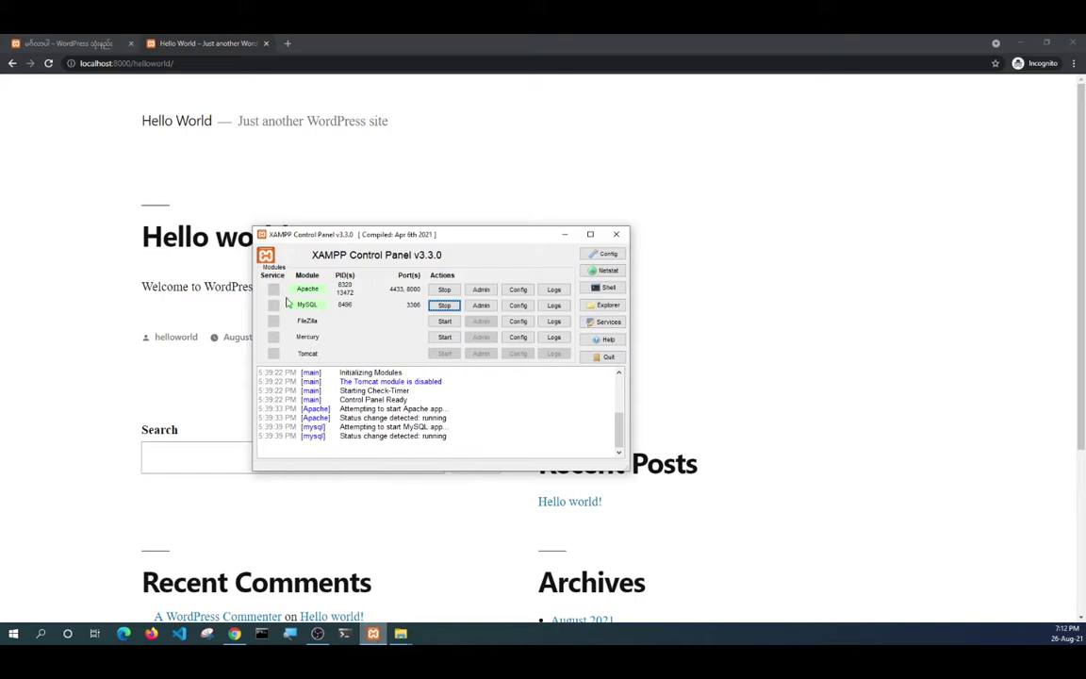
left_click_drag(355, 235, 406, 149)
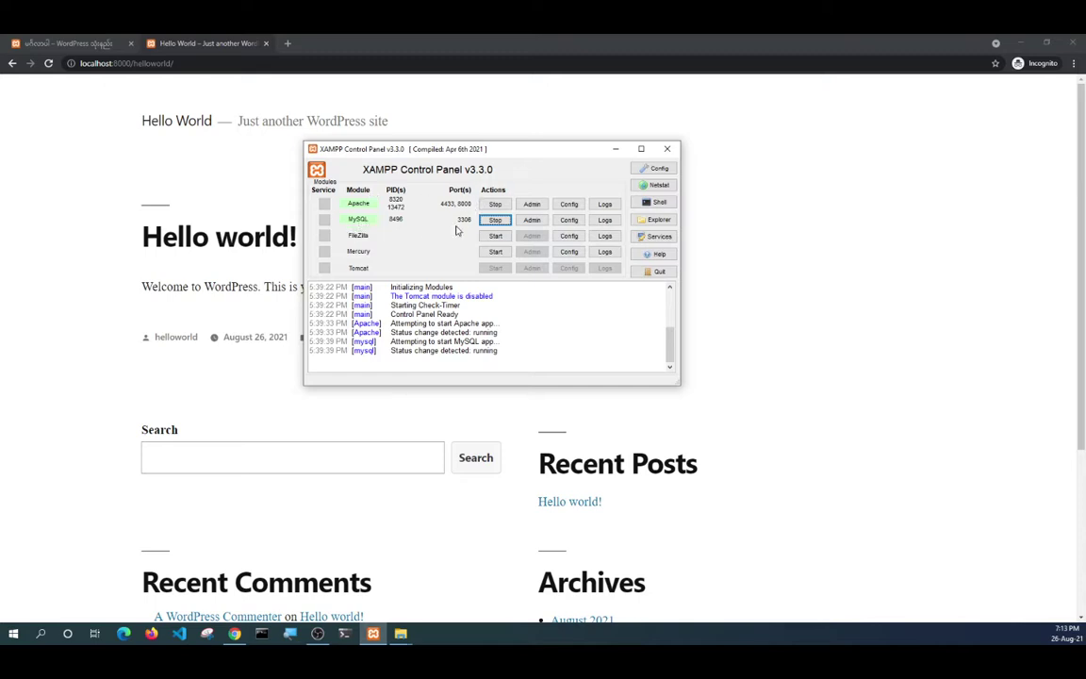
left_click(667, 149)
mouse_move(373, 633)
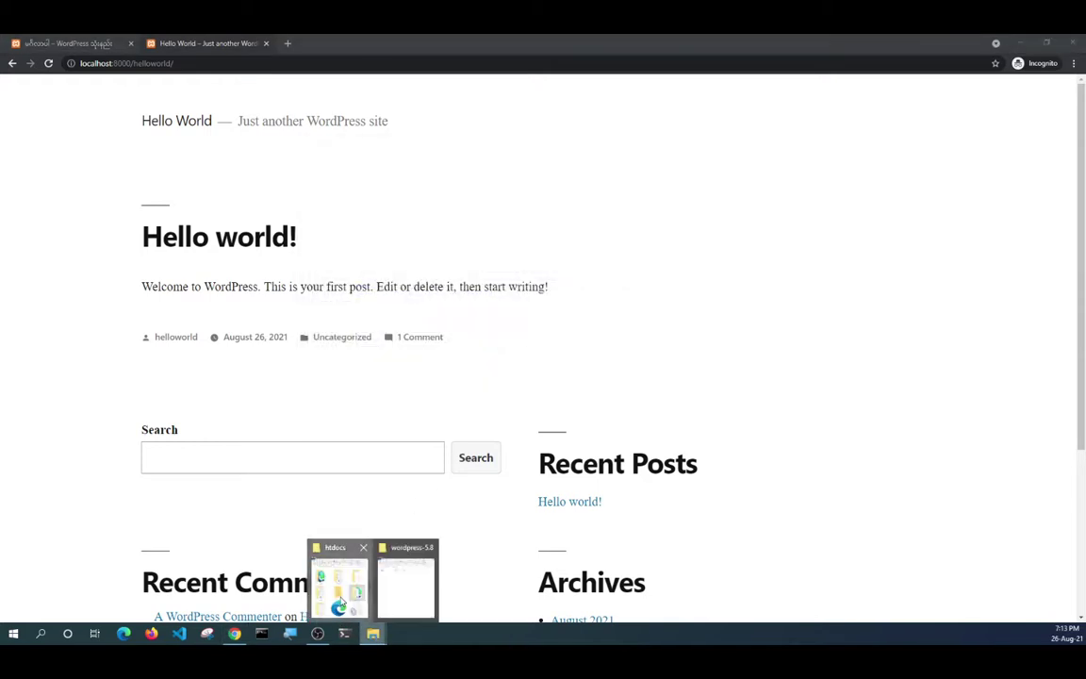
Look over the htdocs folder, briefly return to the browser, then bring htdocs back.
left_click(313, 549)
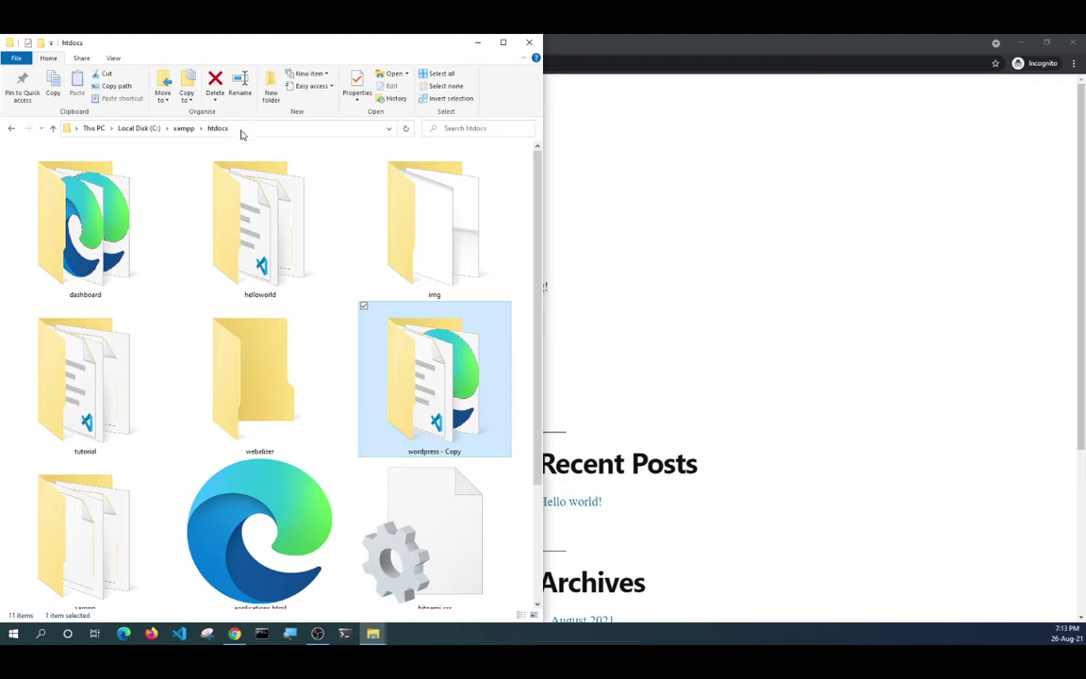
scroll(262, 223, "down", 2)
scroll(264, 322, "up", 2)
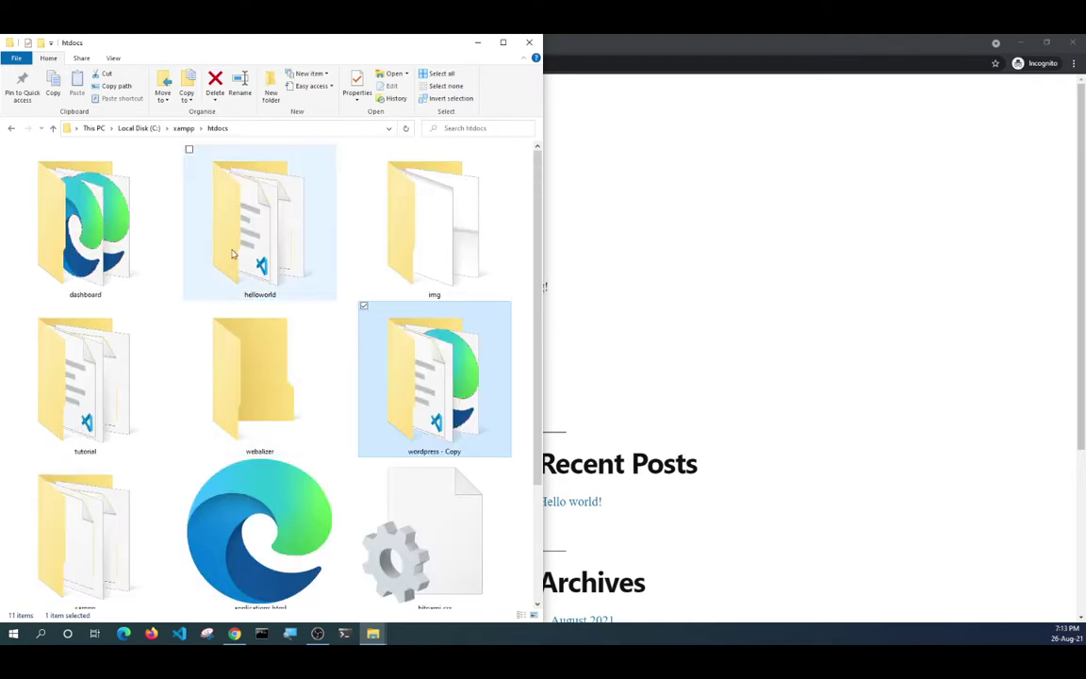
left_click(739, 171)
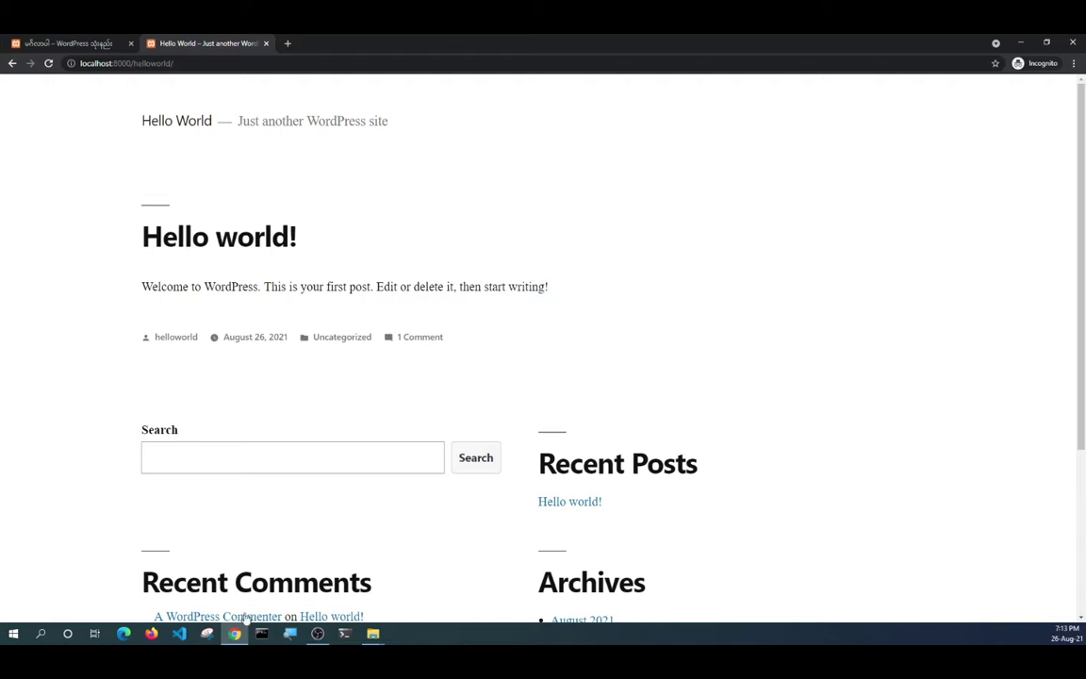
mouse_move(375, 635)
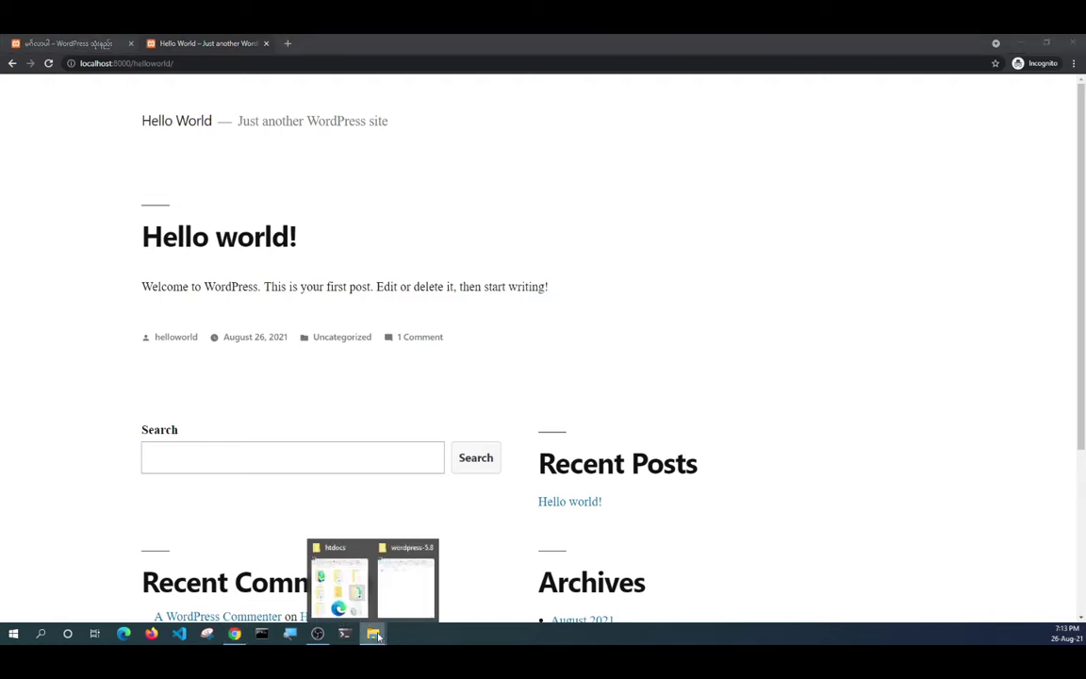
left_click(341, 577)
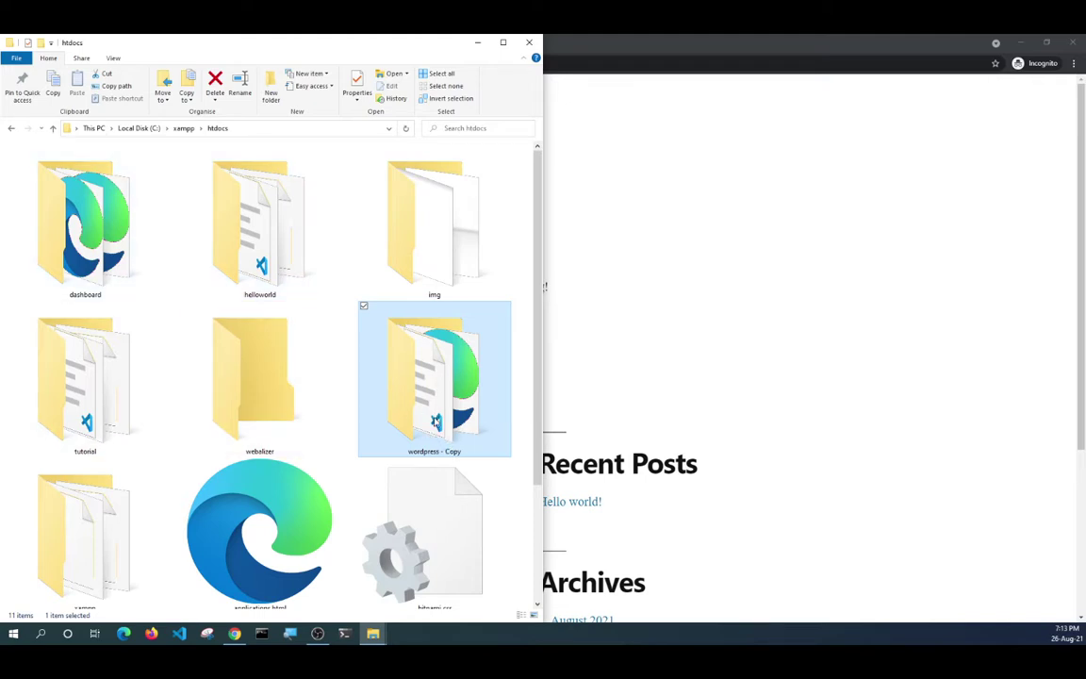
Rename the wordpress - Copy folder to 'homework' and minimize File Explorer.
left_click(432, 447)
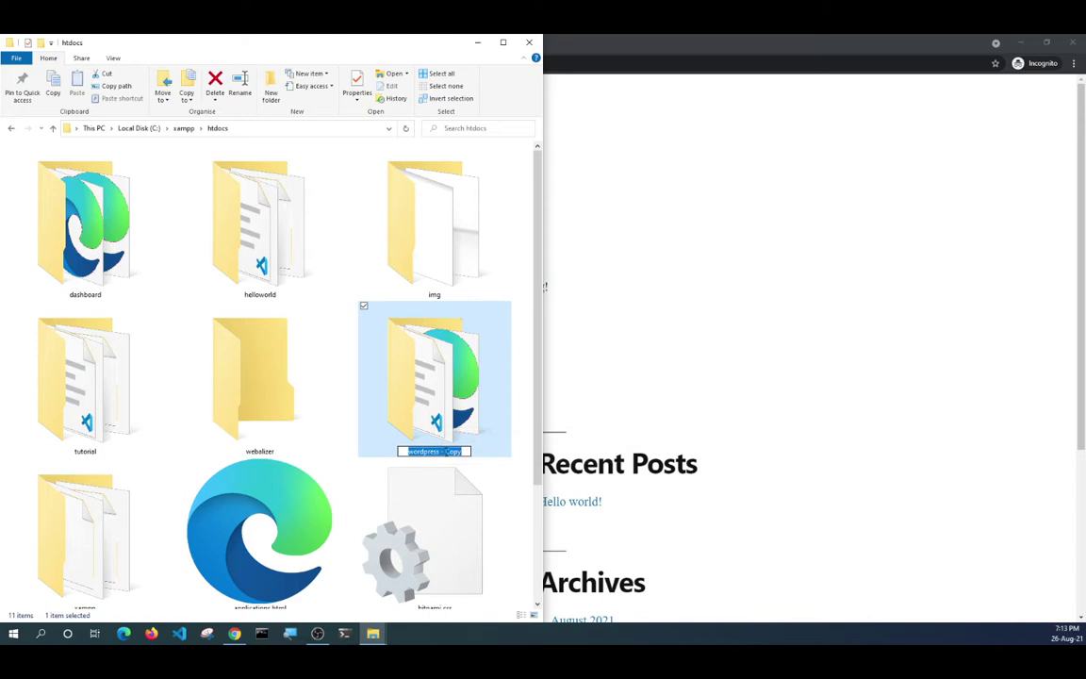
left_click(448, 452)
left_click_drag(464, 451, 351, 455)
type("he")
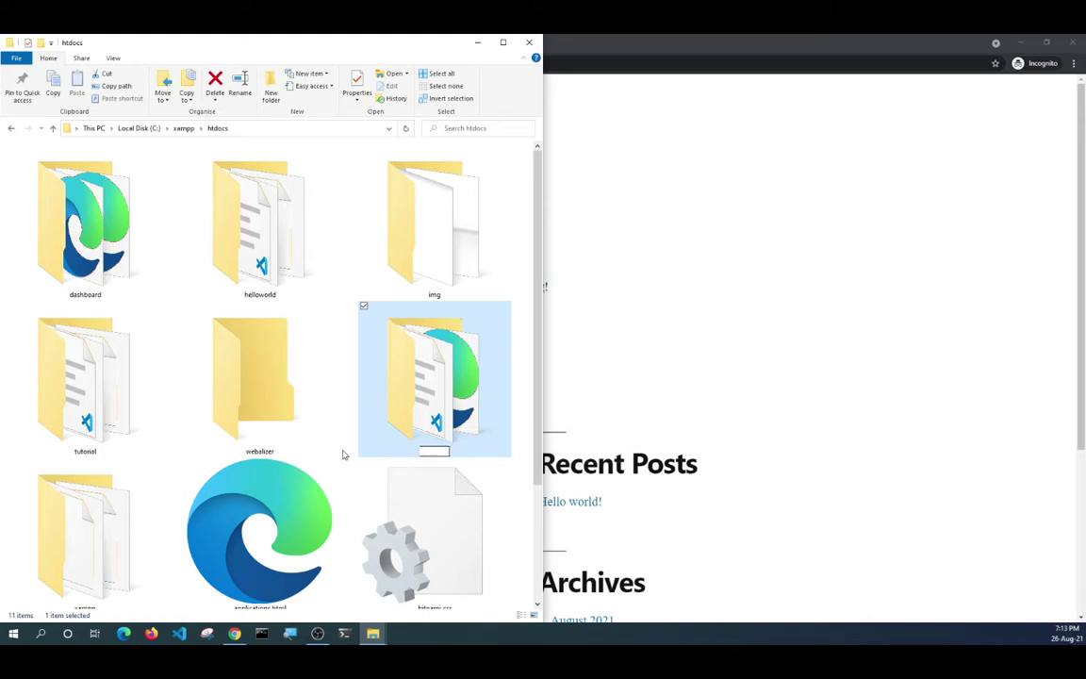
type("mework")
type("_")
key("BackSpace")
key("Return")
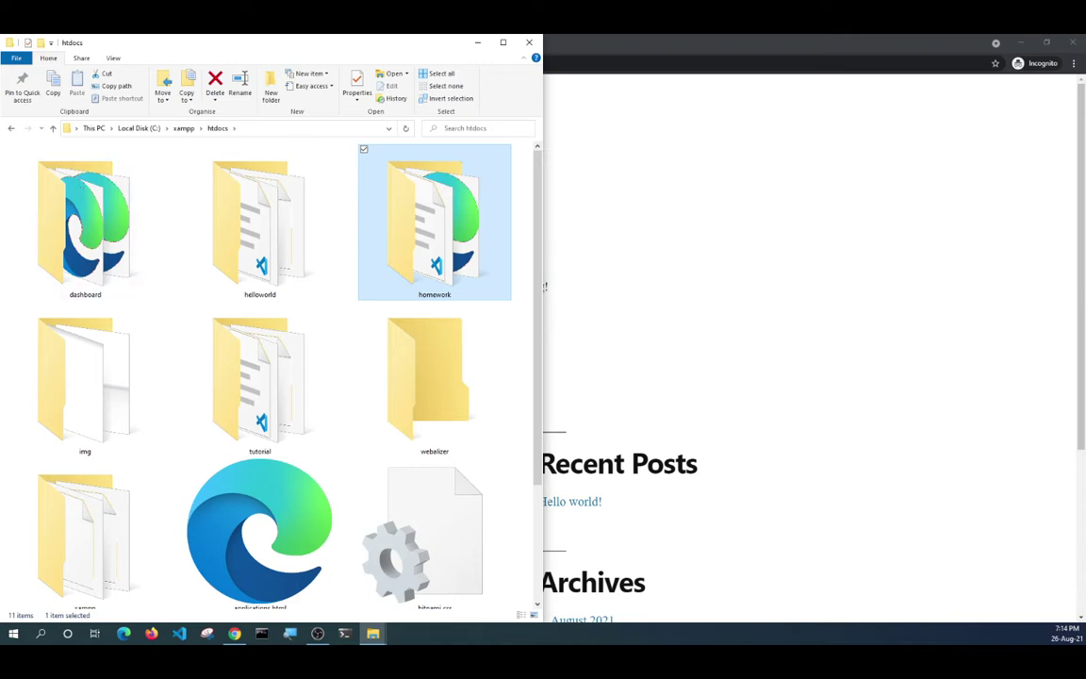
left_click(478, 43)
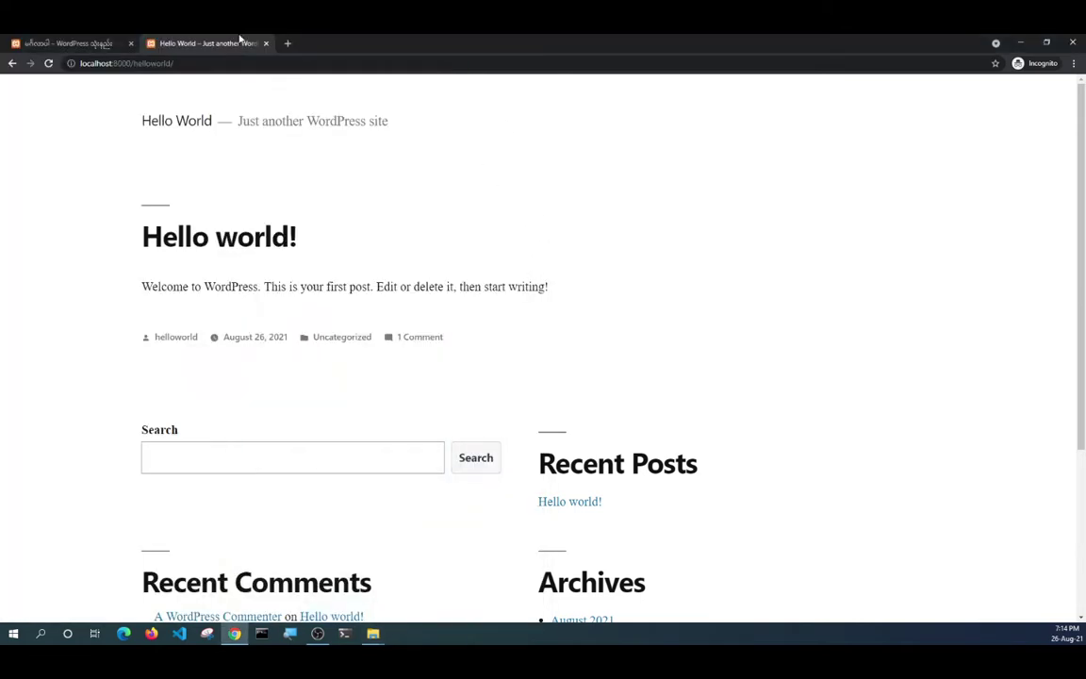